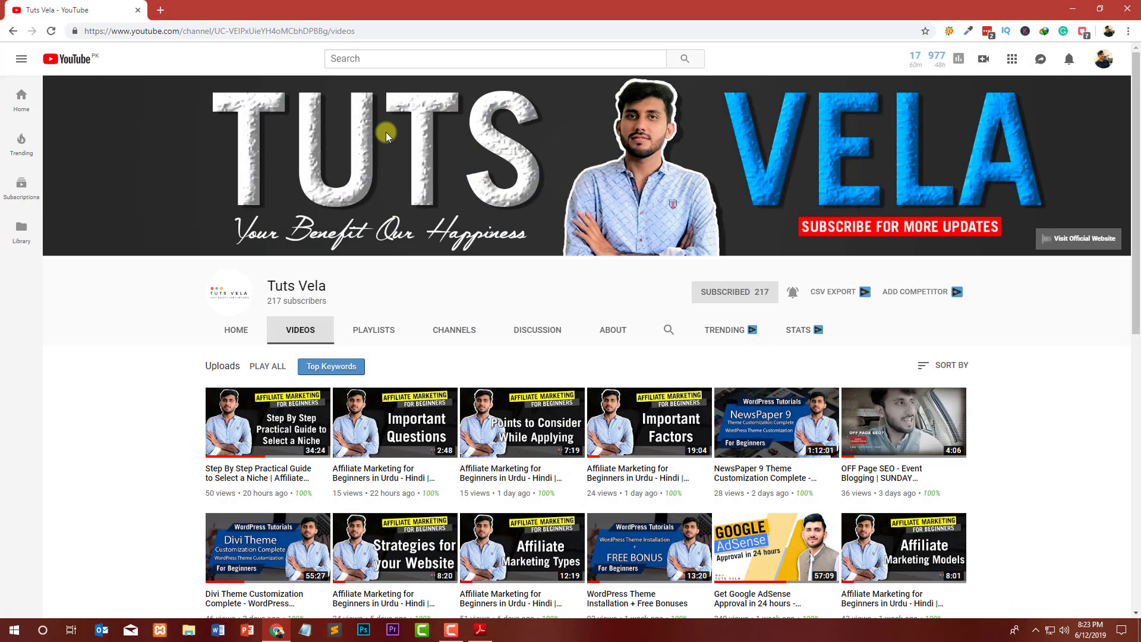
Scroll through the affiliate programs PDF past the top, hosting and education program lists.
{"action": "left_click", "coordinate": [481, 628]}
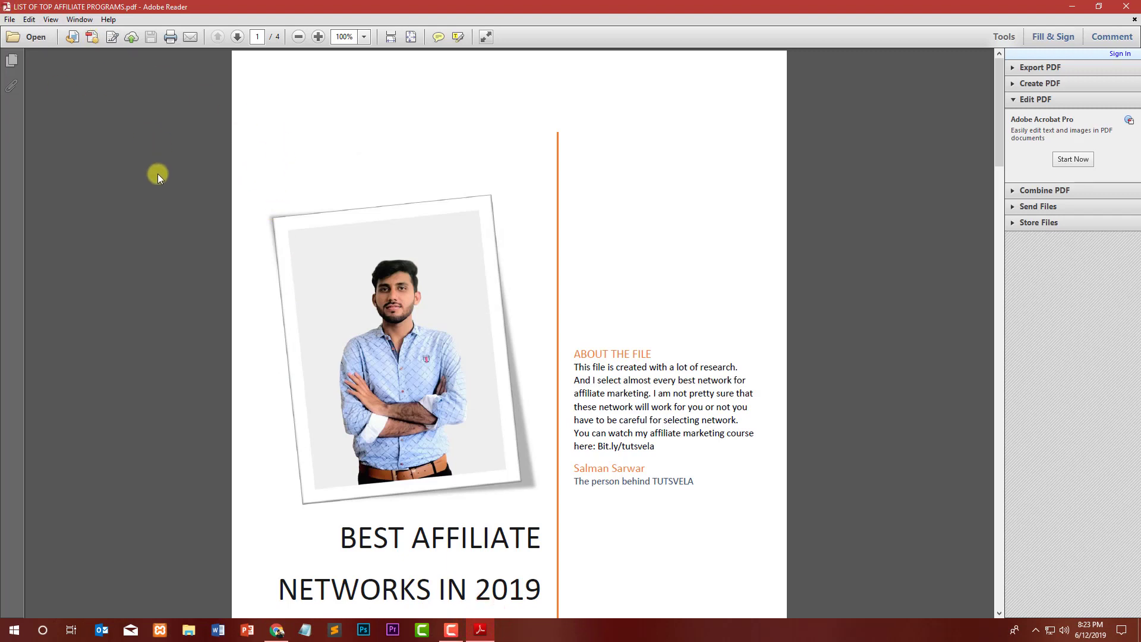
{"action": "scroll", "coordinate": [158, 158], "scroll_direction": "down", "scroll_amount": 3}
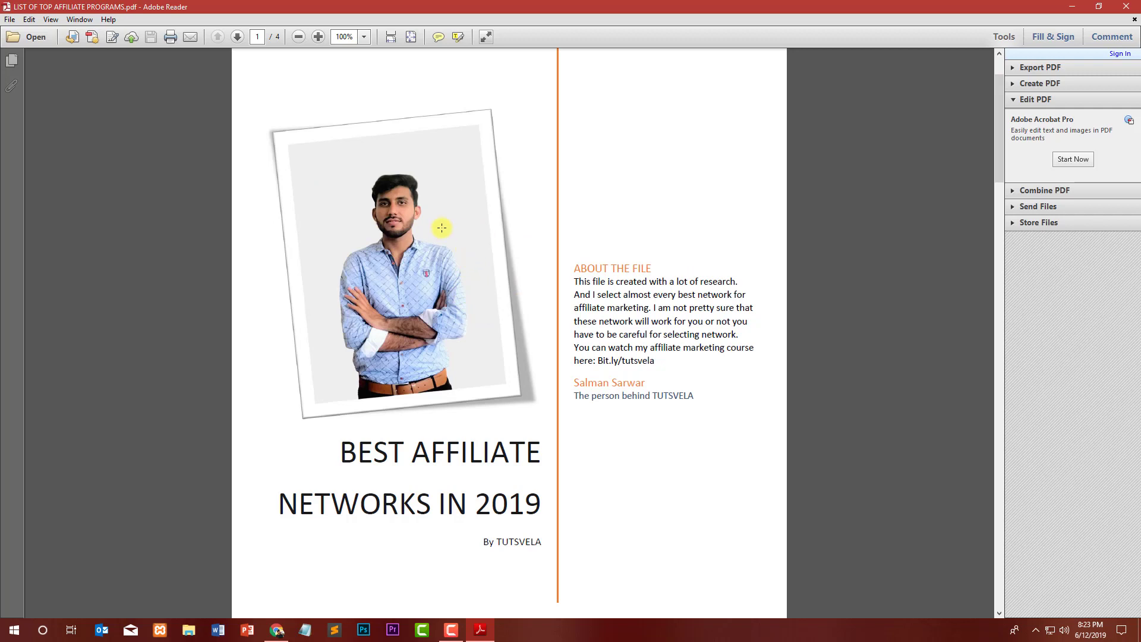
{"action": "scroll", "coordinate": [459, 185], "scroll_direction": "down", "scroll_amount": 5}
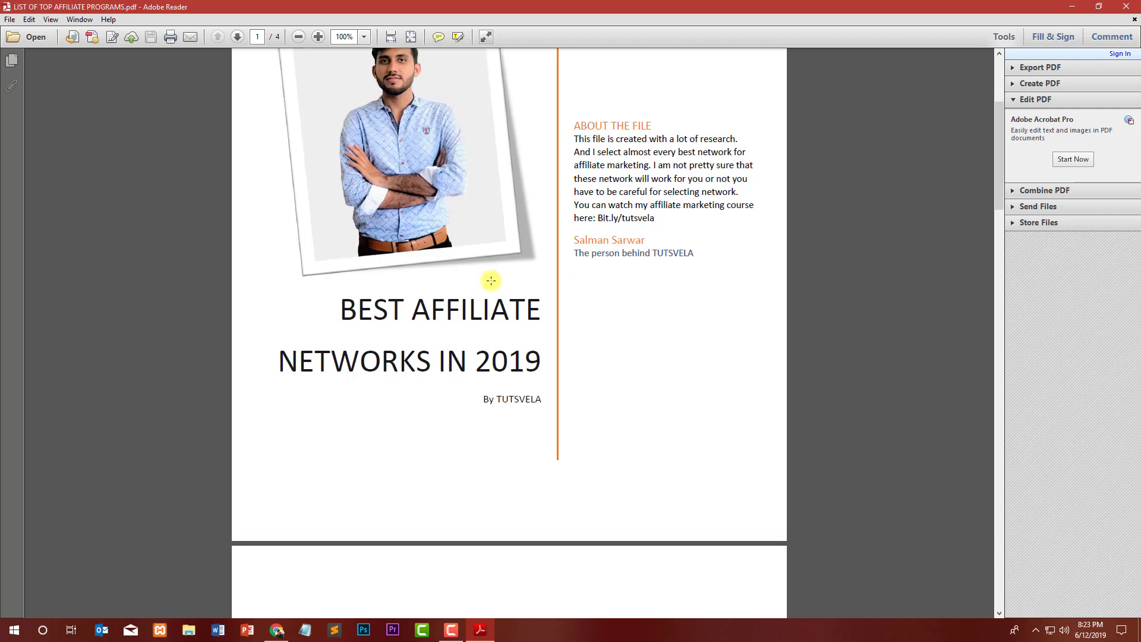
{"action": "scroll", "coordinate": [490, 280], "scroll_direction": "down", "scroll_amount": 13}
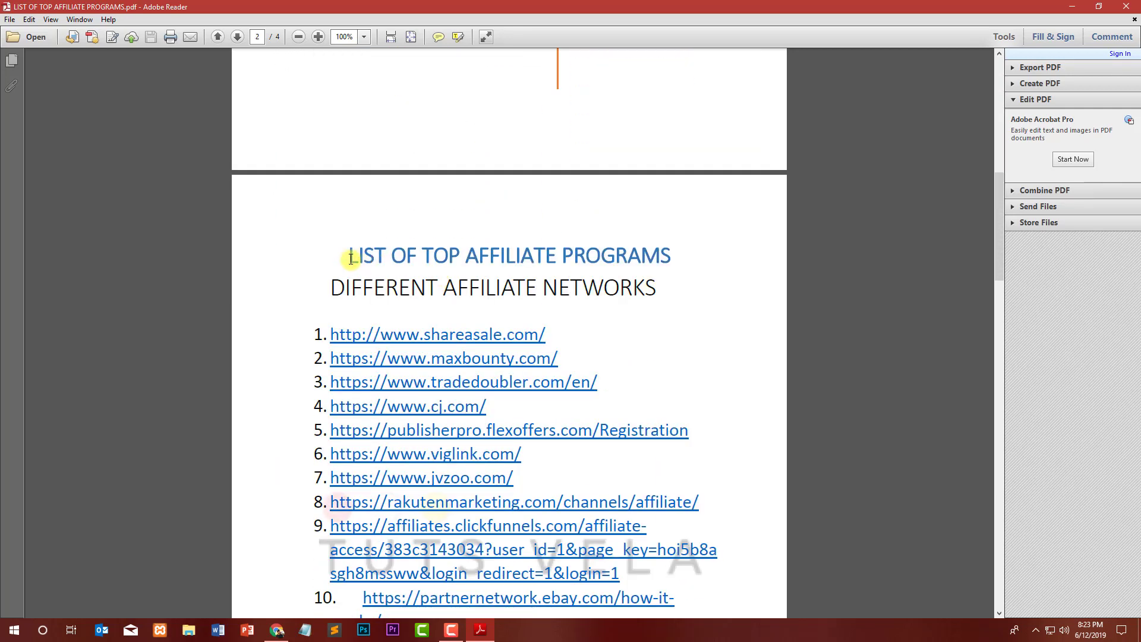
{"action": "left_click_drag", "start_coordinate": [350, 258], "coordinate": [659, 256]}
{"action": "left_click", "coordinate": [653, 290]}
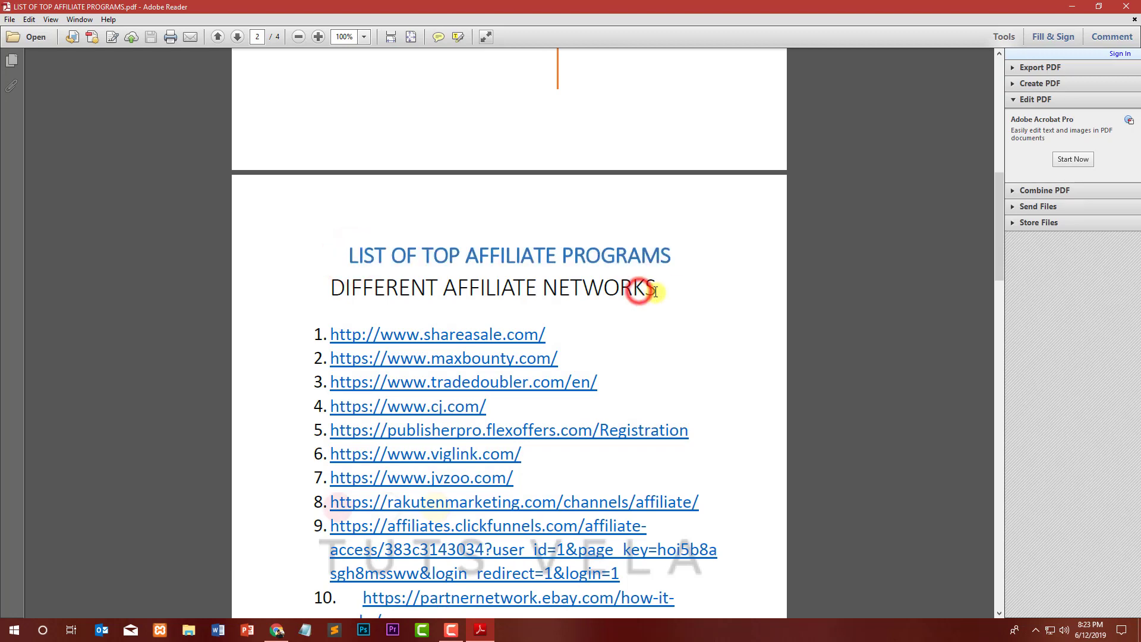
{"action": "scroll", "coordinate": [381, 285], "scroll_direction": "down", "scroll_amount": 11}
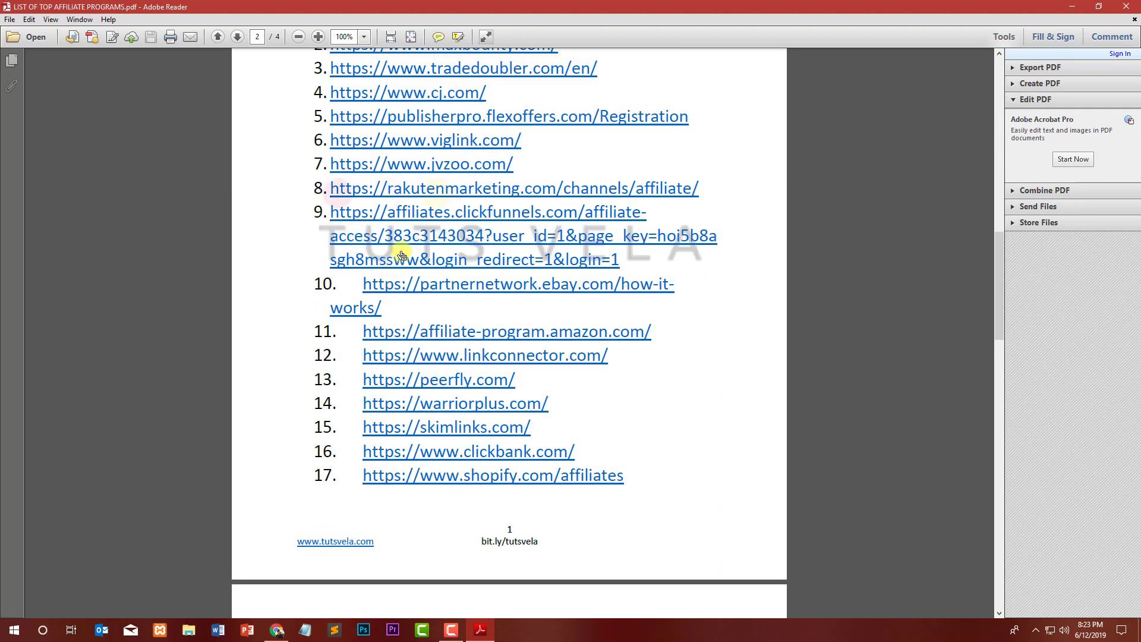
{"action": "scroll", "coordinate": [401, 215], "scroll_direction": "down", "scroll_amount": 8}
{"action": "scroll", "coordinate": [395, 303], "scroll_direction": "up", "scroll_amount": 3}
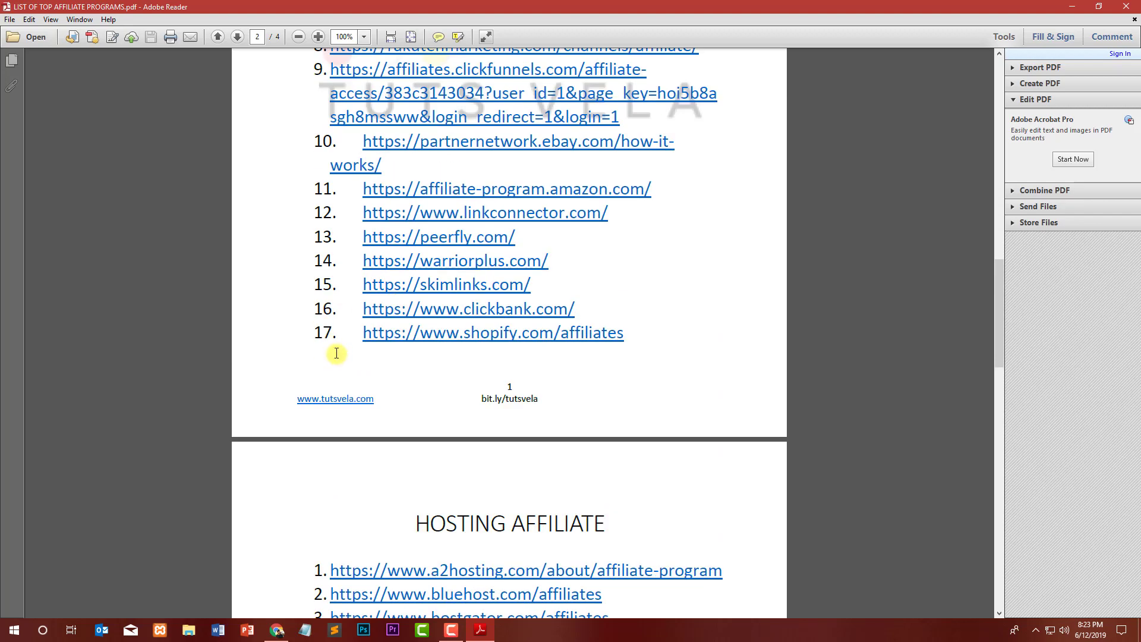
{"action": "scroll", "coordinate": [559, 325], "scroll_direction": "down", "scroll_amount": 7}
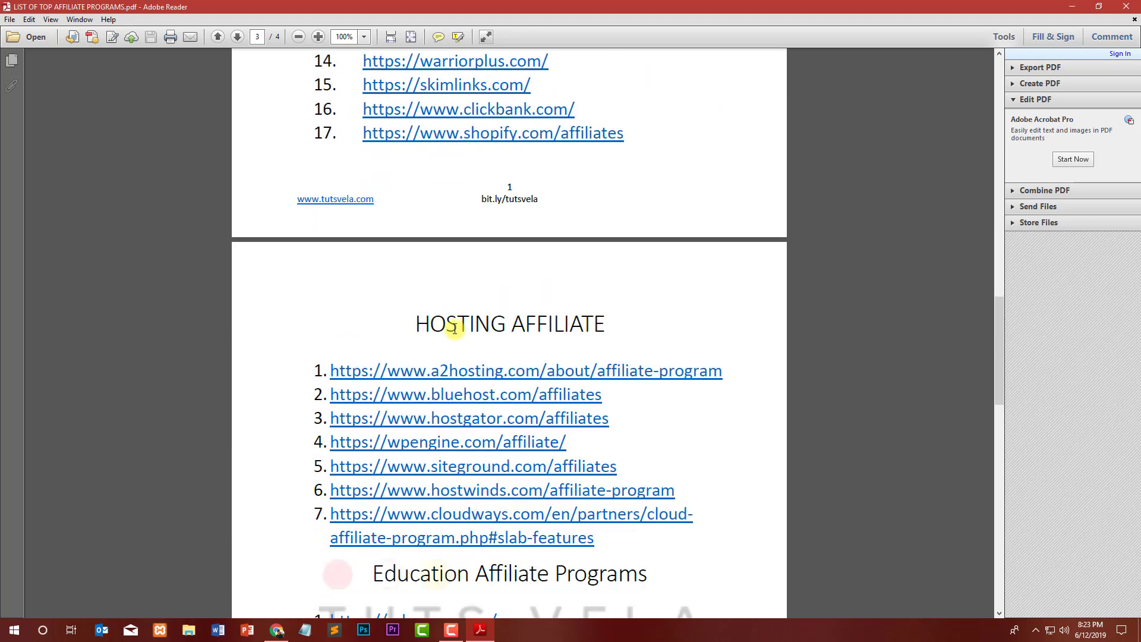
{"action": "left_click_drag", "start_coordinate": [440, 324], "coordinate": [632, 323]}
{"action": "left_click", "coordinate": [630, 326]}
{"action": "scroll", "coordinate": [629, 325], "scroll_direction": "down", "scroll_amount": 3}
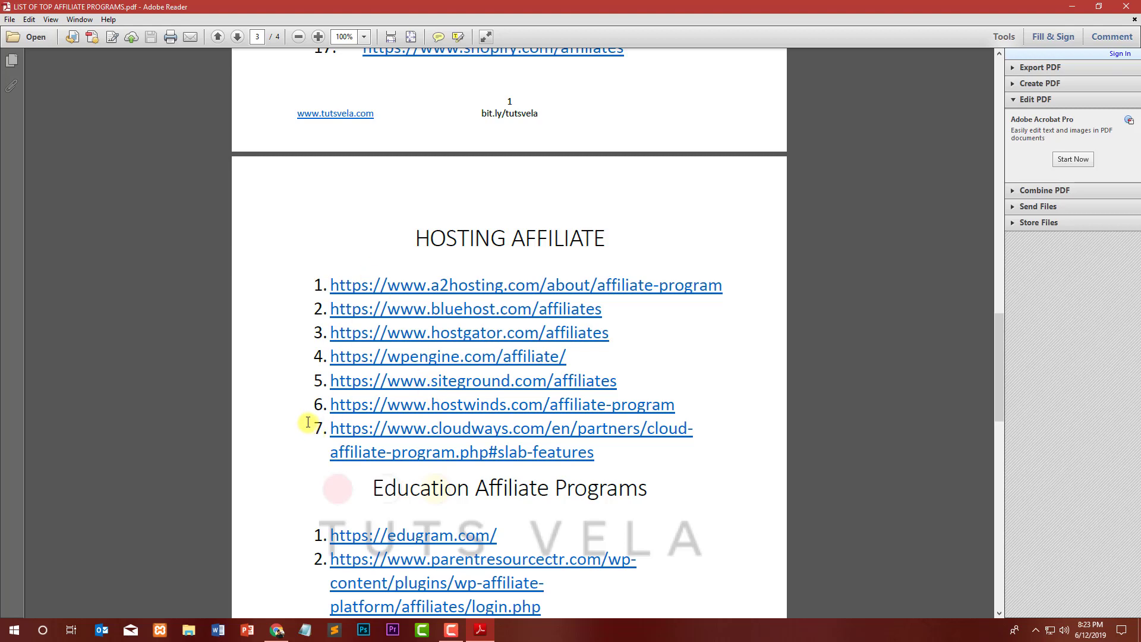
{"action": "scroll", "coordinate": [307, 421], "scroll_direction": "down", "scroll_amount": 4}
{"action": "left_click_drag", "start_coordinate": [367, 372], "coordinate": [636, 372]}
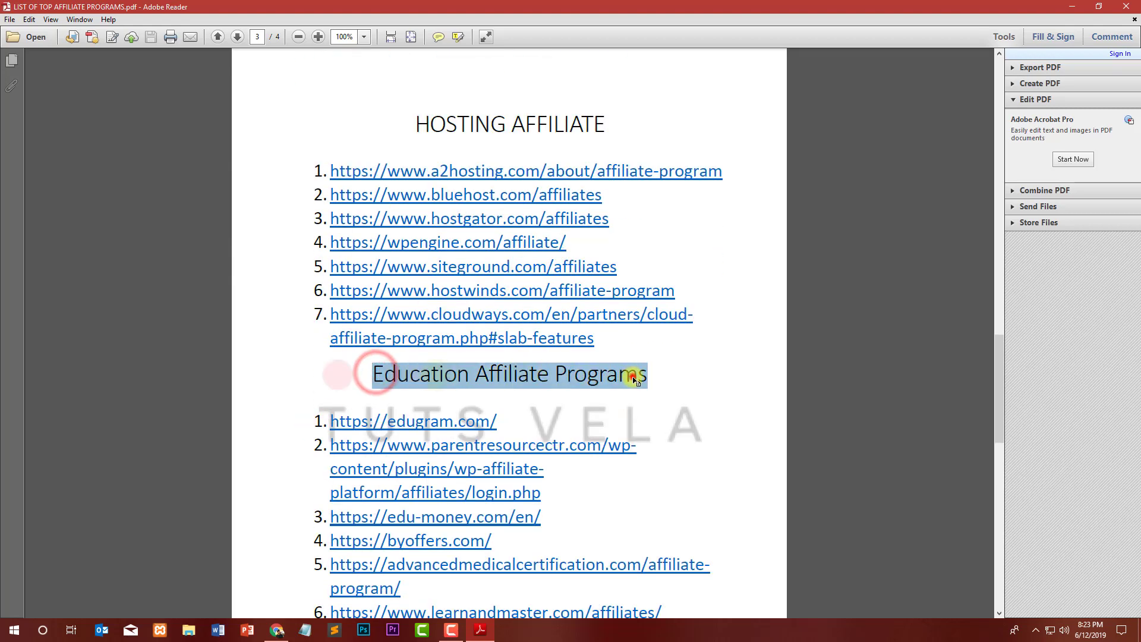
{"action": "left_click", "coordinate": [636, 374]}
Select the jvzoo.com link in item 7 of the networks list and minimize Adobe Reader.
{"action": "scroll", "coordinate": [333, 355], "scroll_direction": "down", "scroll_amount": 5}
{"action": "scroll", "coordinate": [371, 431], "scroll_direction": "down", "scroll_amount": 10}
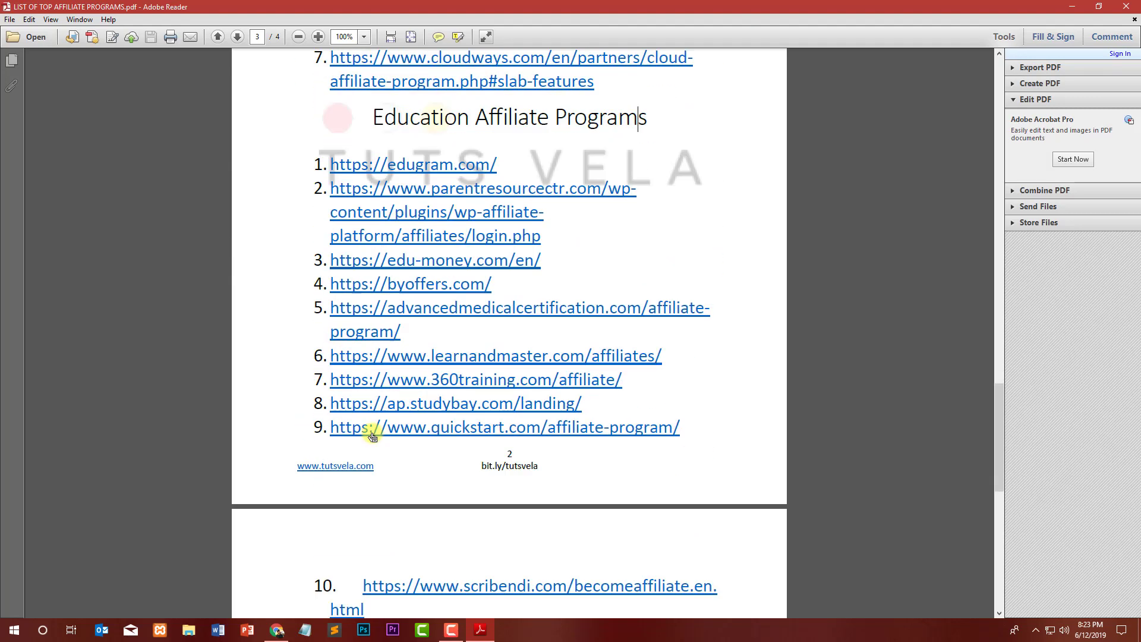
{"action": "scroll", "coordinate": [333, 416], "scroll_direction": "down", "scroll_amount": 9}
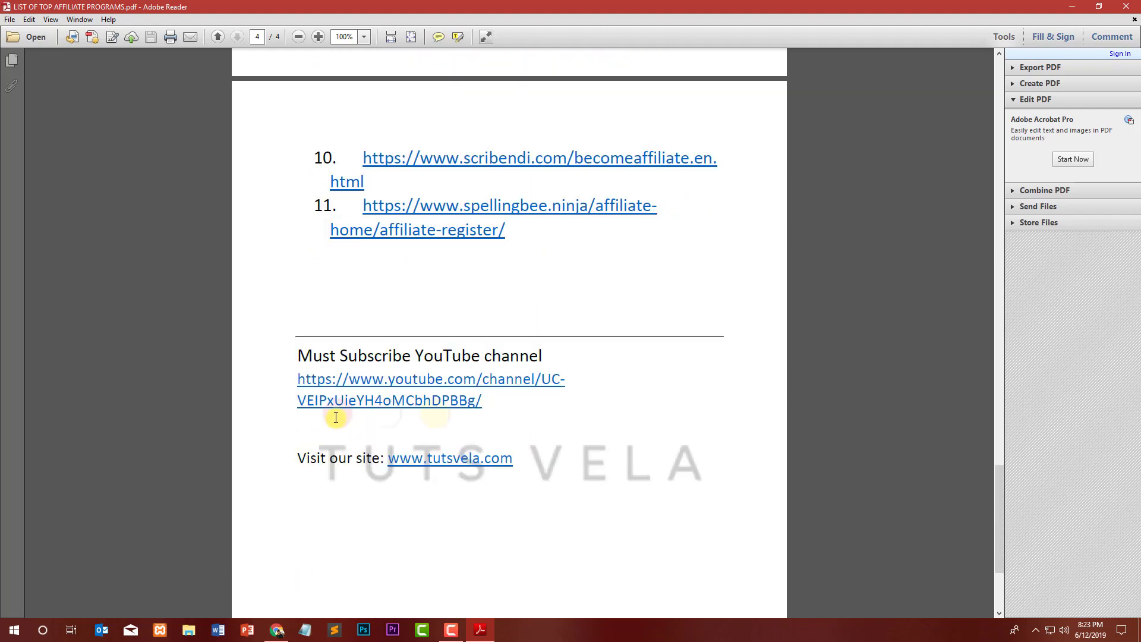
{"action": "scroll", "coordinate": [374, 463], "scroll_direction": "up", "scroll_amount": 6}
{"action": "scroll", "coordinate": [480, 398], "scroll_direction": "up", "scroll_amount": 20}
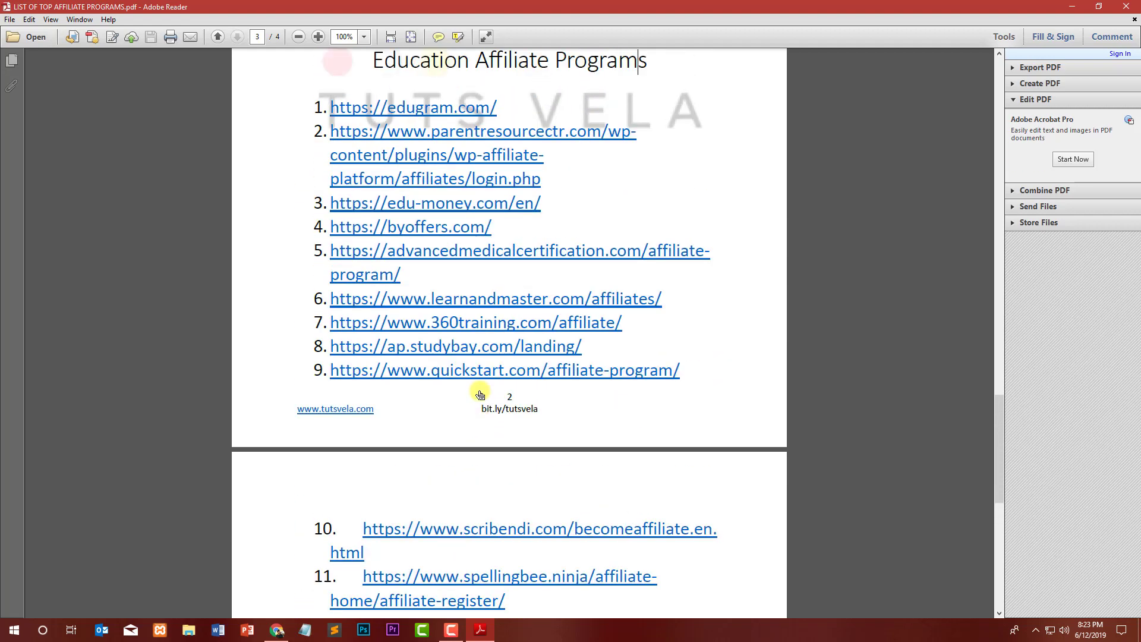
{"action": "scroll", "coordinate": [480, 387], "scroll_direction": "up", "scroll_amount": 20}
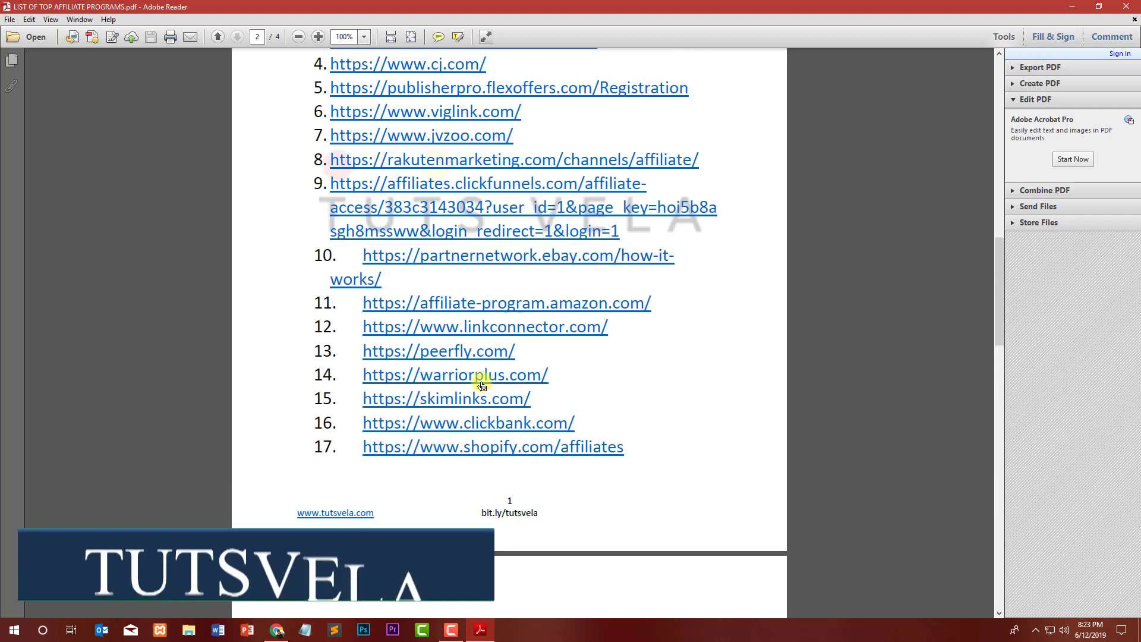
{"action": "scroll", "coordinate": [453, 334], "scroll_direction": "down", "scroll_amount": 13}
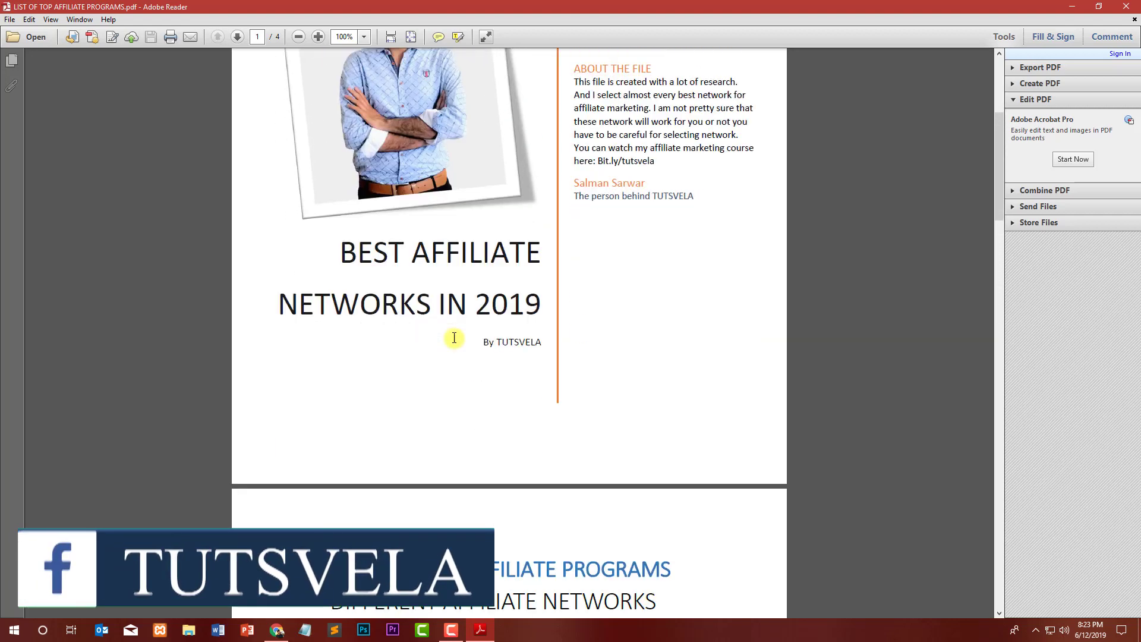
{"action": "scroll", "coordinate": [438, 344], "scroll_direction": "down", "scroll_amount": 1}
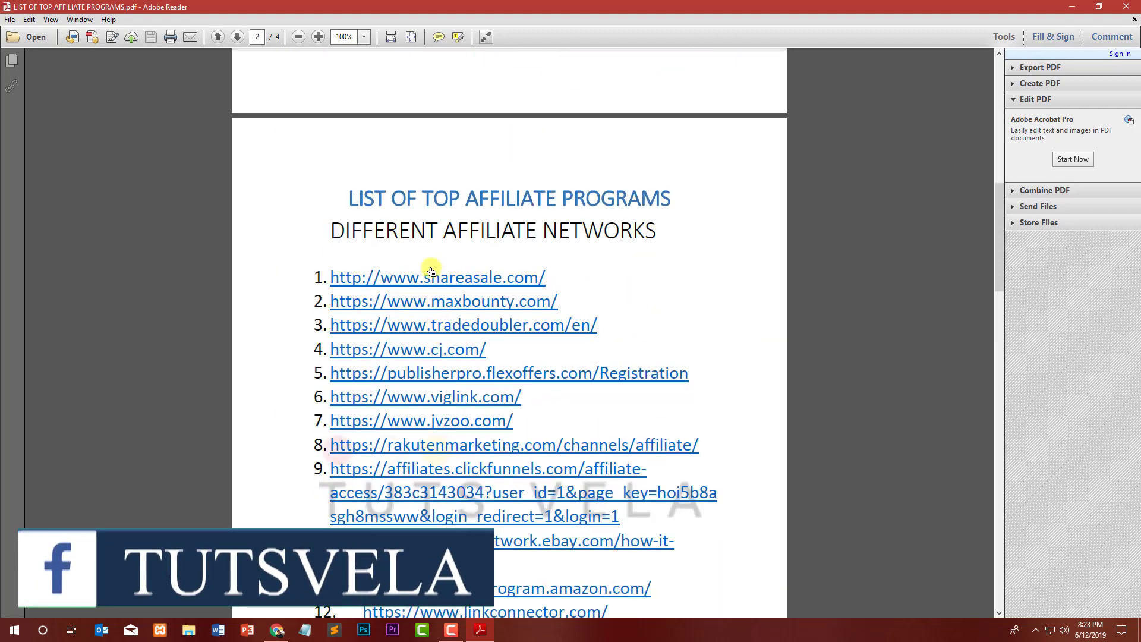
{"action": "scroll", "coordinate": [447, 380], "scroll_direction": "down", "scroll_amount": 3}
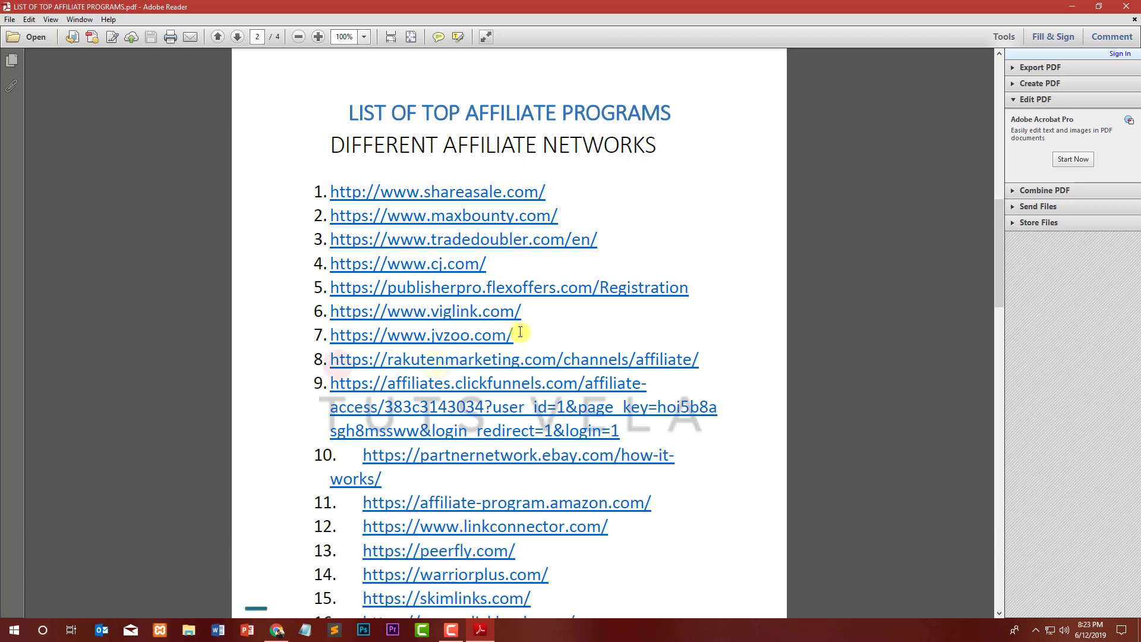
{"action": "left_click_drag", "start_coordinate": [518, 334], "coordinate": [337, 331]}
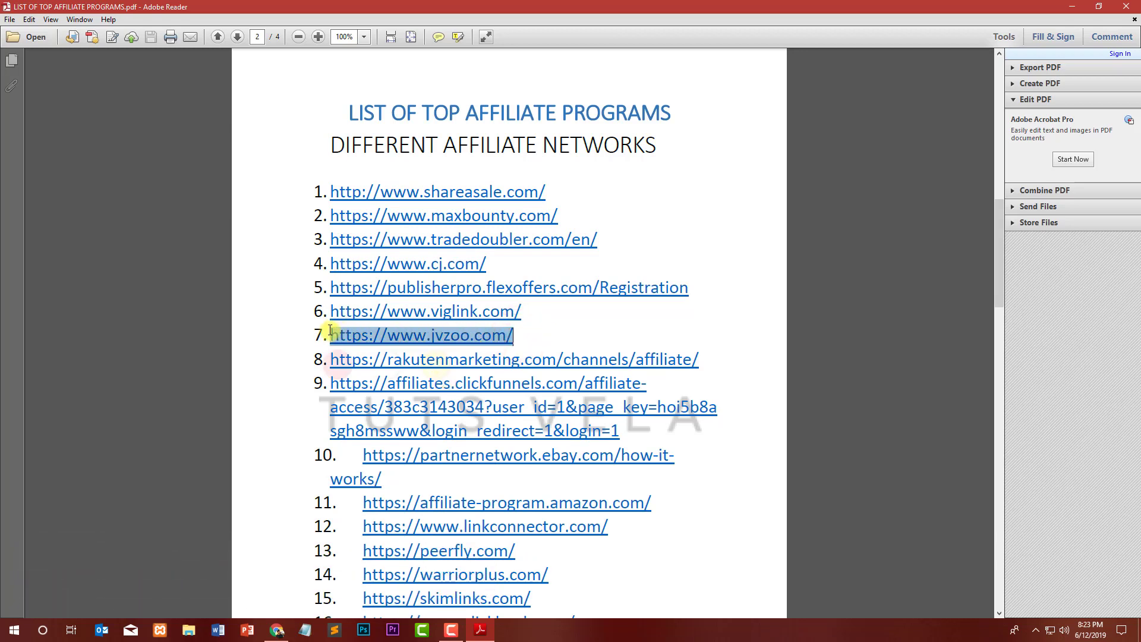
{"action": "left_click", "coordinate": [1071, 6]}
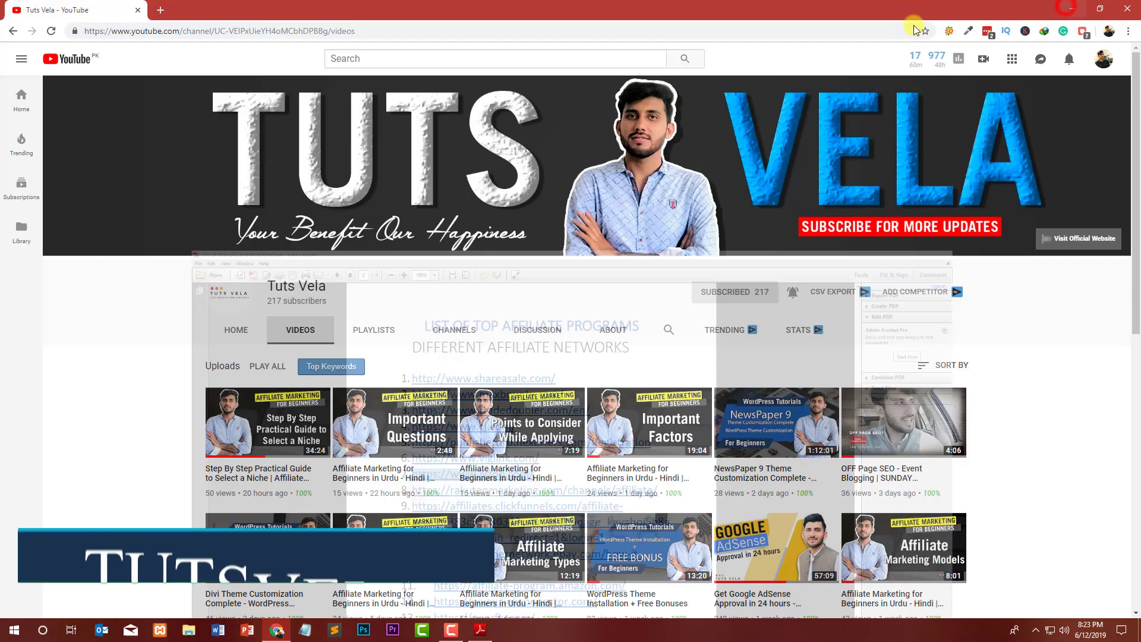
Switch Chrome to the other profile and load the copied jvzoo.com address.
{"action": "left_click", "coordinate": [160, 10]}
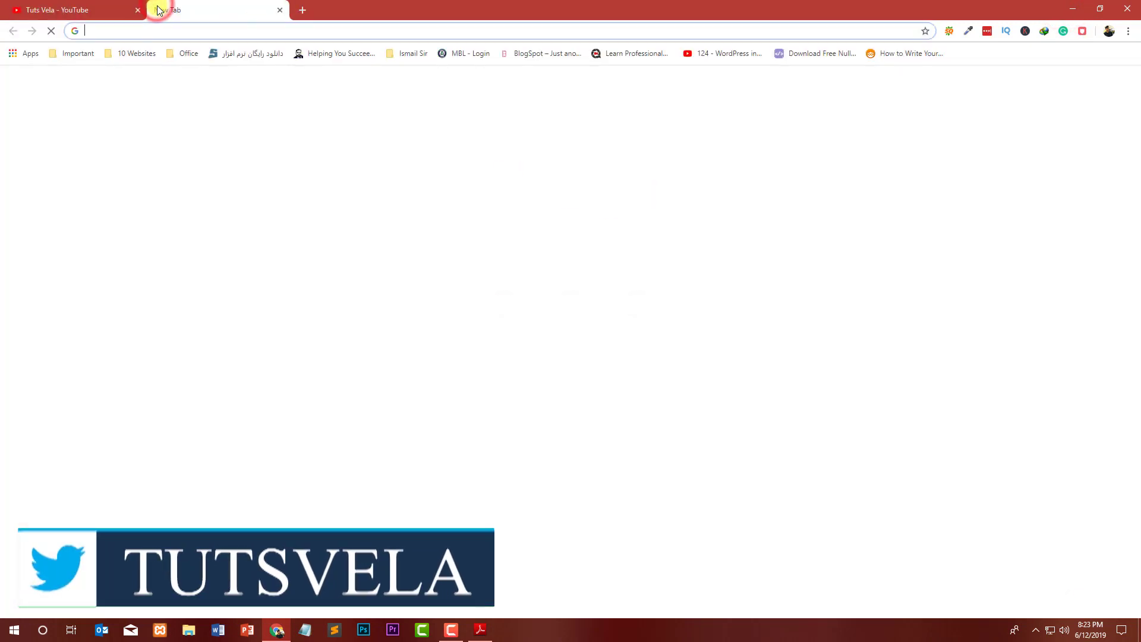
{"action": "left_click", "coordinate": [280, 10]}
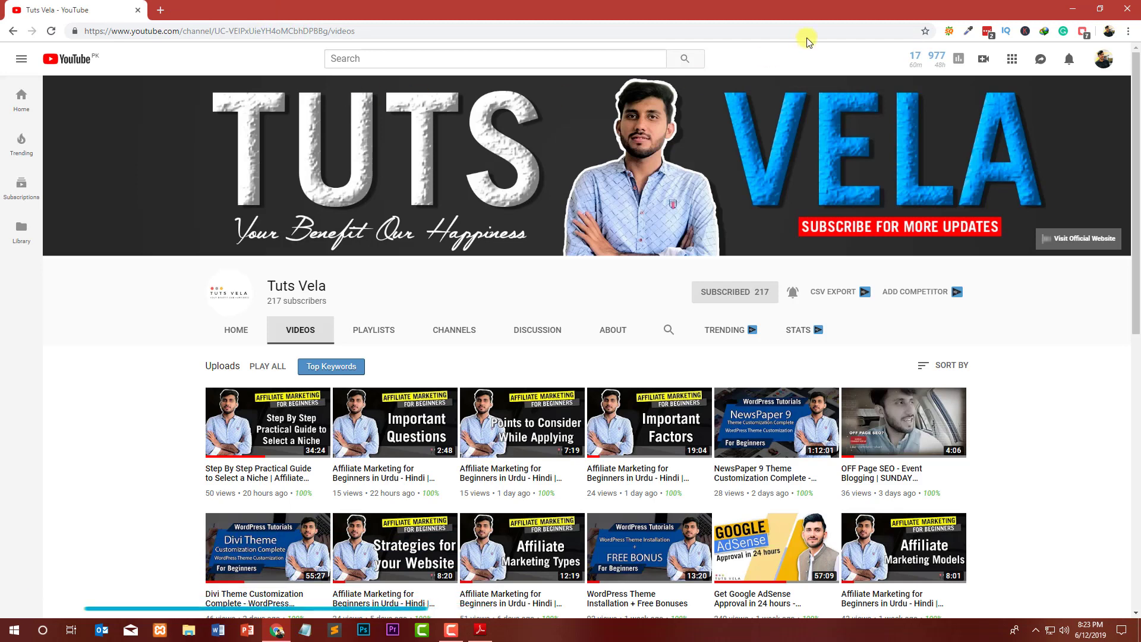
{"action": "left_click", "coordinate": [1110, 31]}
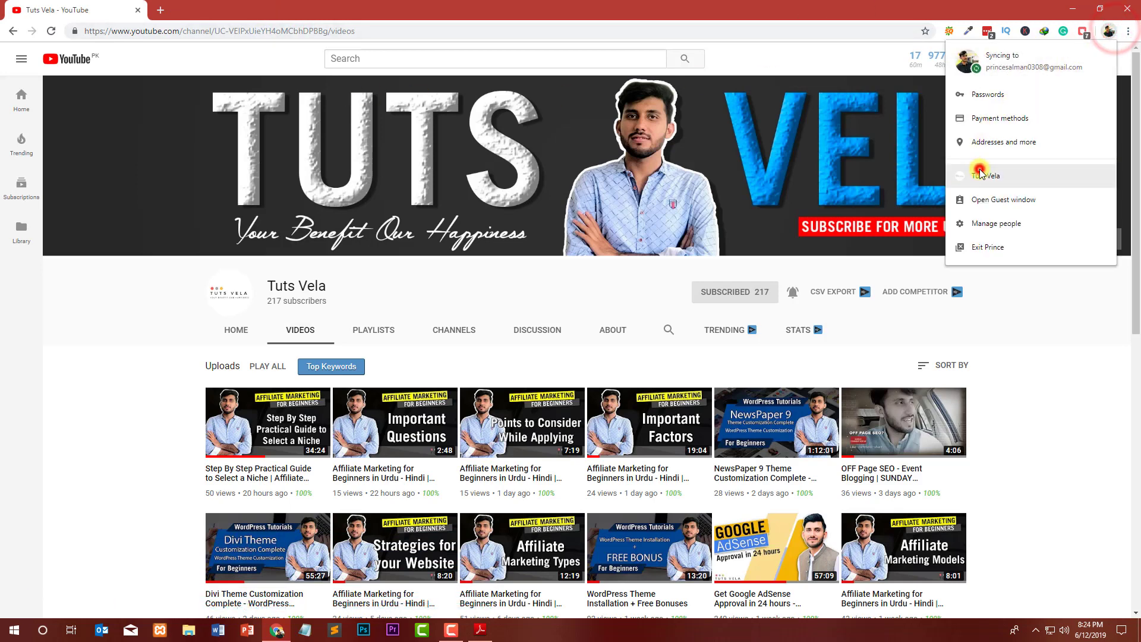
{"action": "left_click", "coordinate": [989, 173]}
{"action": "type", "text": "https://www.jvzoo.com/"}
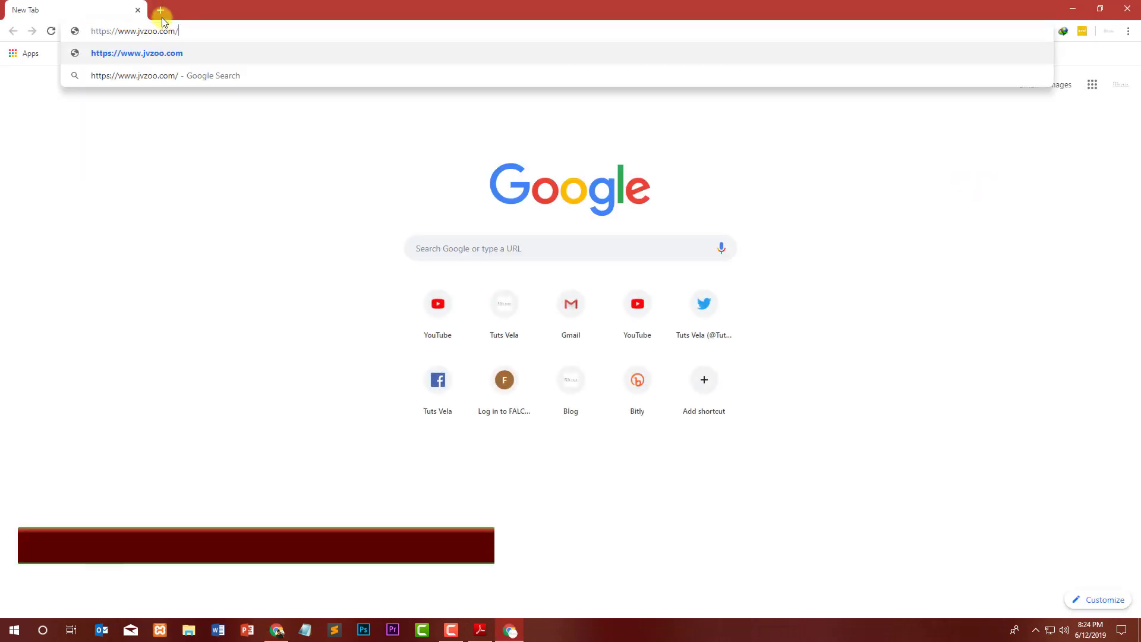
{"action": "key", "text": "Return"}
Open Gmail in a new tab placed first, then return to the JVZoo tab.
{"action": "left_click", "coordinate": [161, 12]}
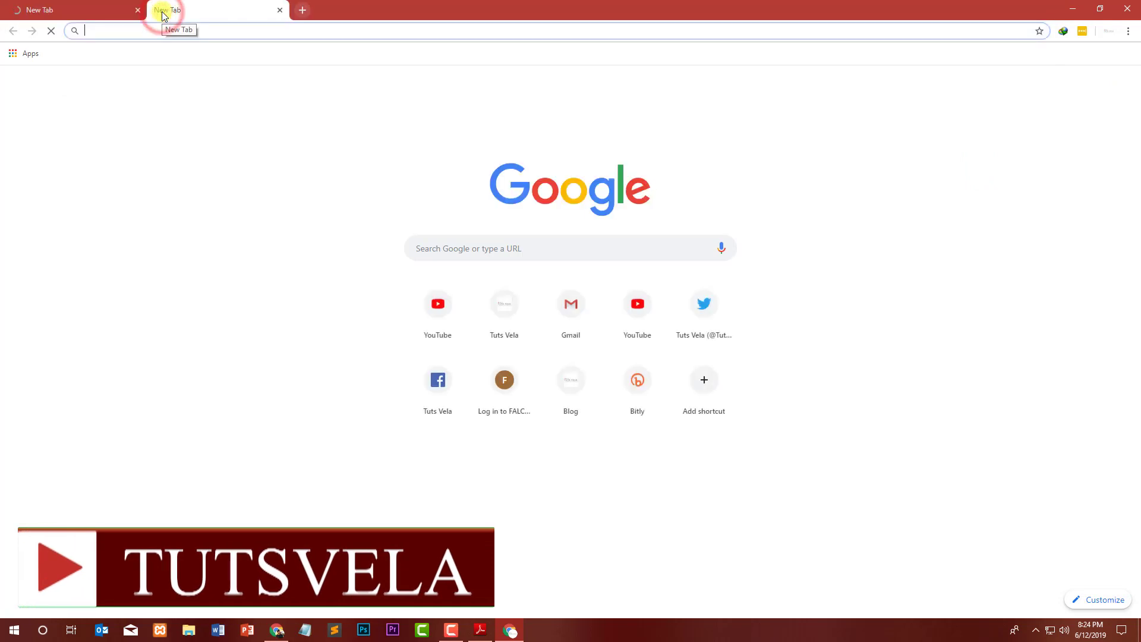
{"action": "type", "text": "gmail"}
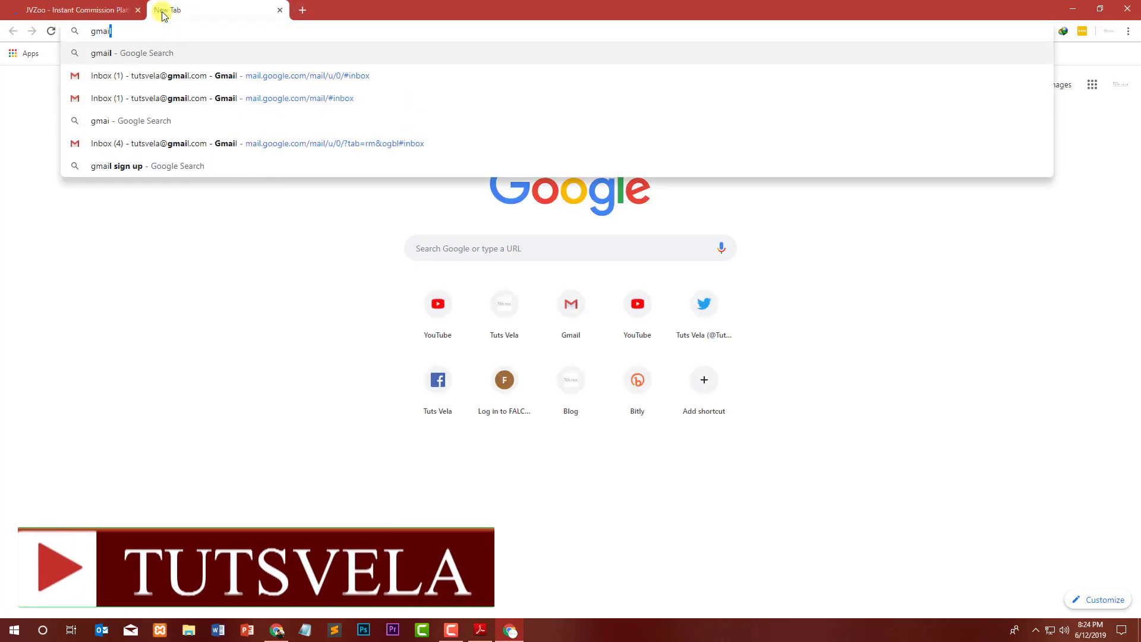
{"action": "key", "text": "Return"}
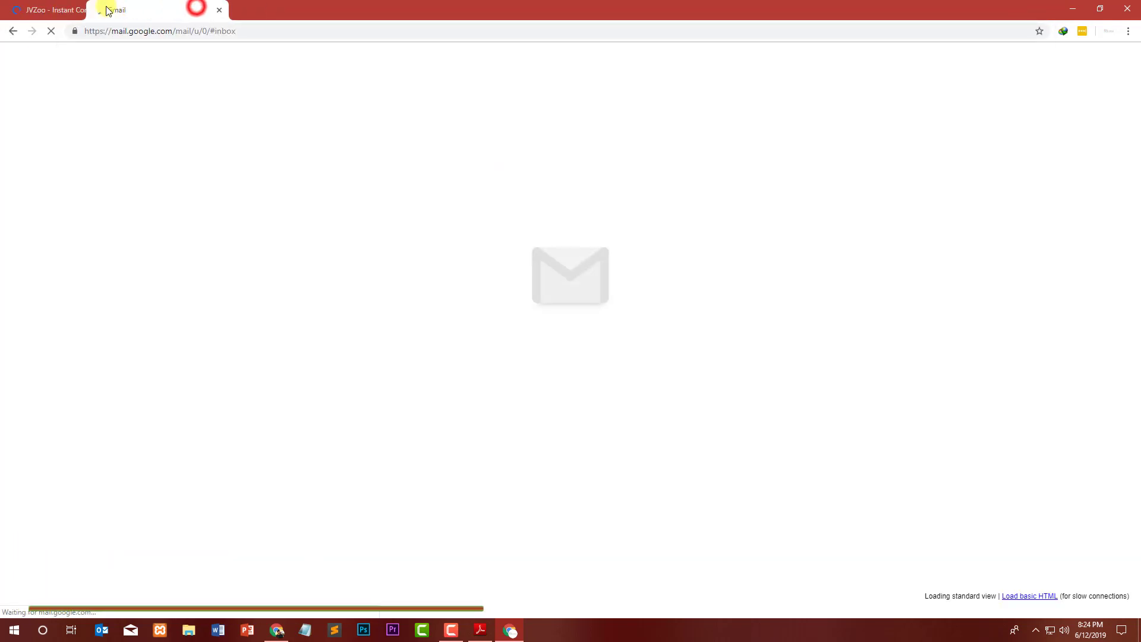
{"action": "left_click_drag", "start_coordinate": [108, 10], "coordinate": [81, 10]}
{"action": "left_click", "coordinate": [173, 9]}
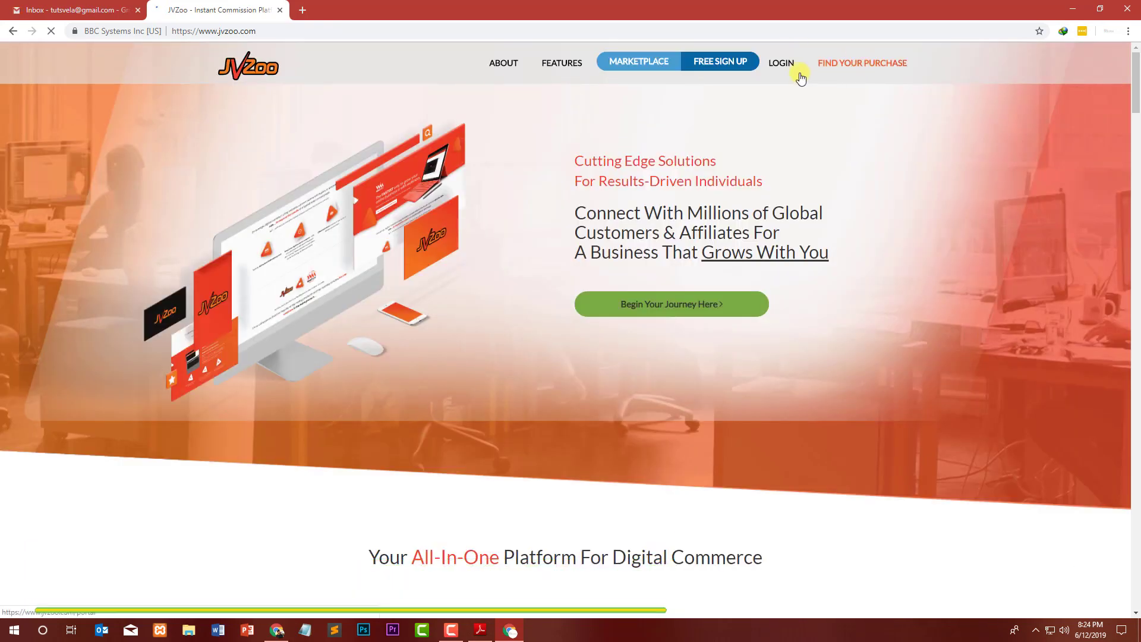
Start the free JVZoo sign-up, dismiss the password manager error, and begin the full name.
{"action": "left_click", "coordinate": [706, 64]}
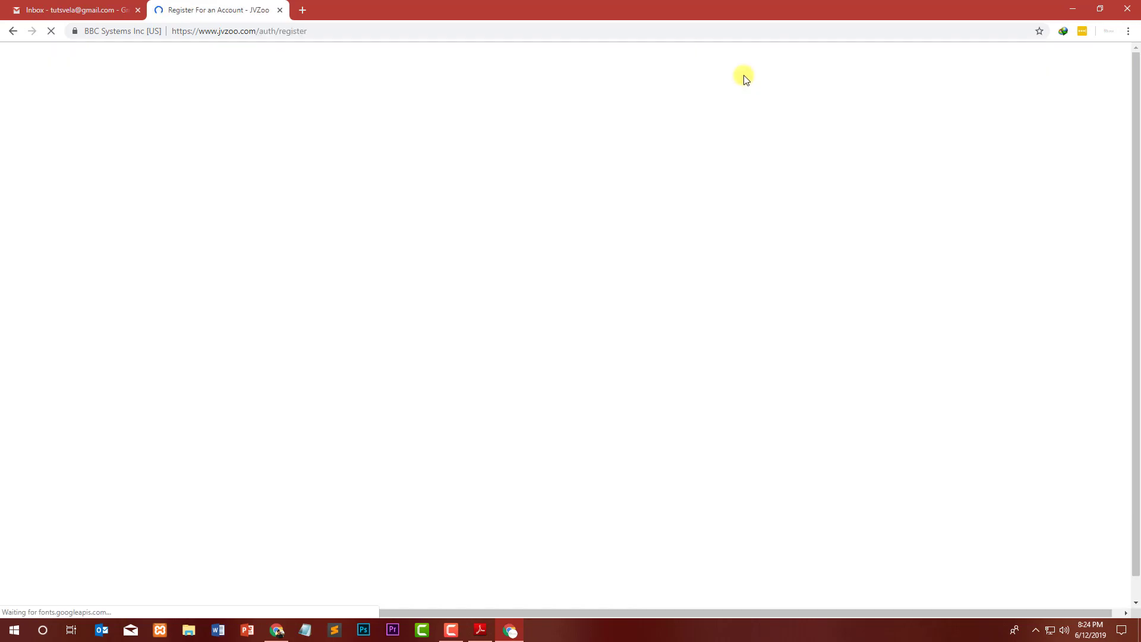
{"action": "left_click", "coordinate": [1083, 31]}
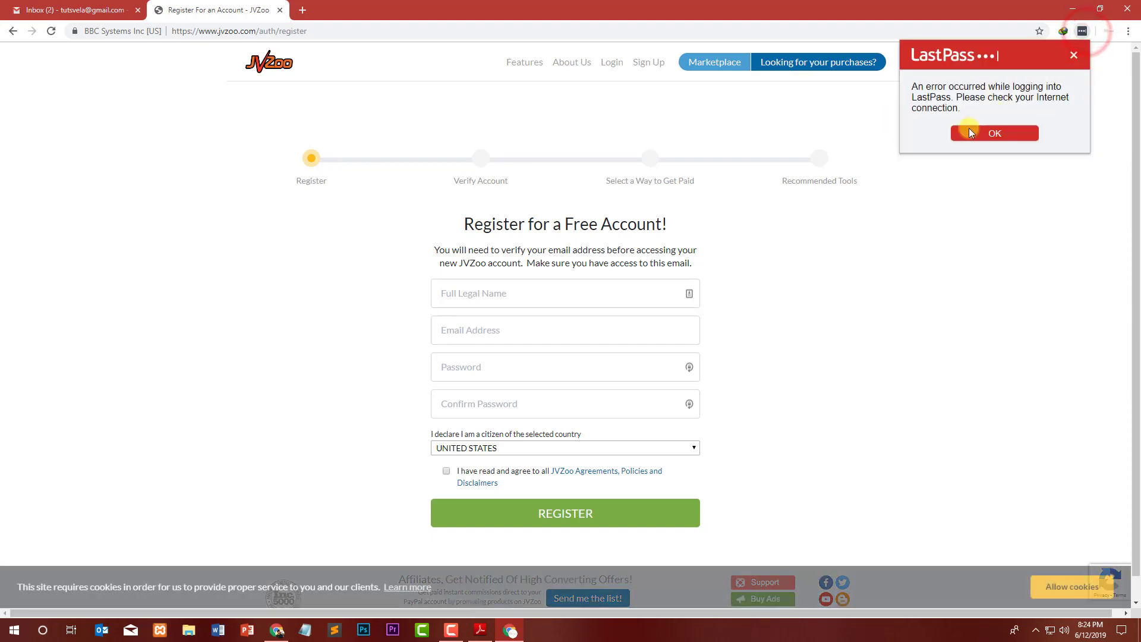
{"action": "left_click", "coordinate": [742, 180]}
{"action": "left_click", "coordinate": [503, 287]}
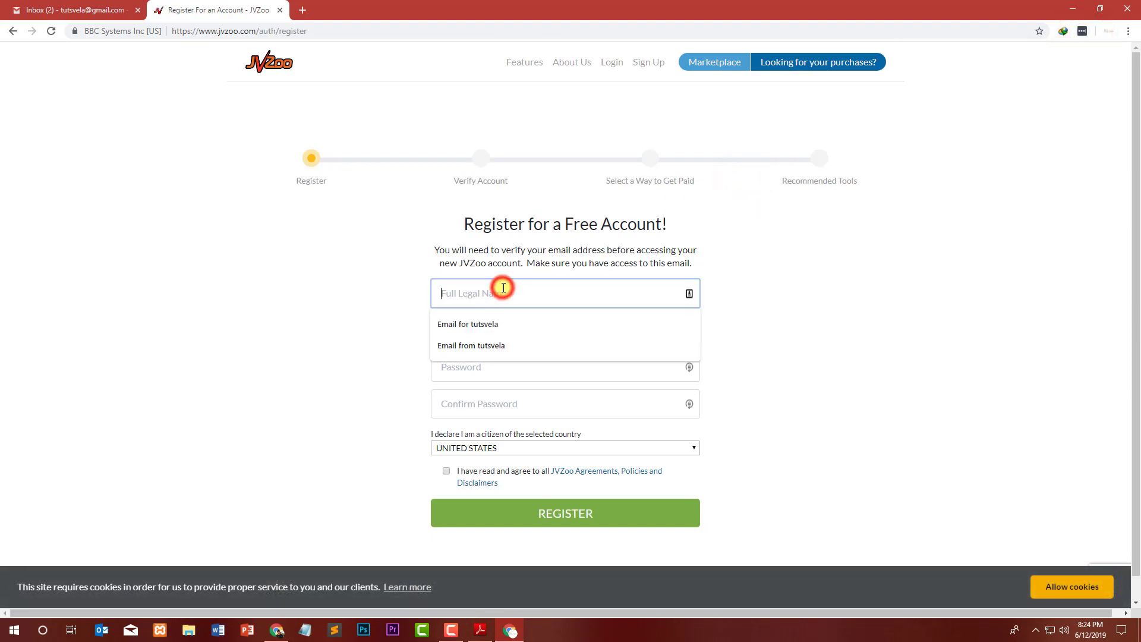
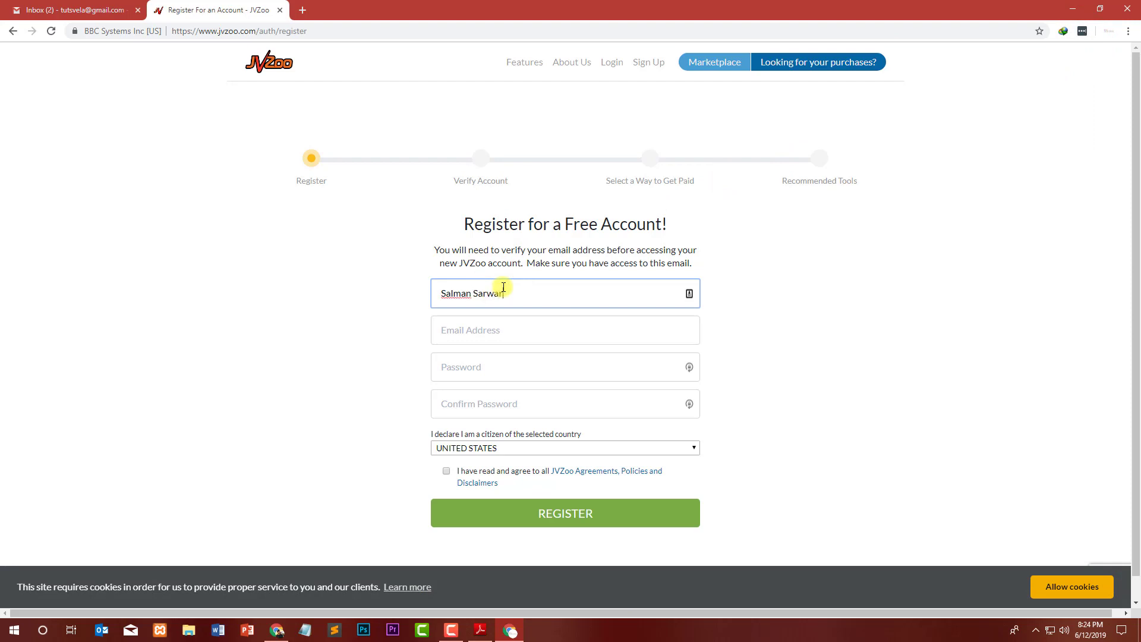
Enter the e-mail address and the account password in the registration form.
{"action": "key", "text": "Tab"}
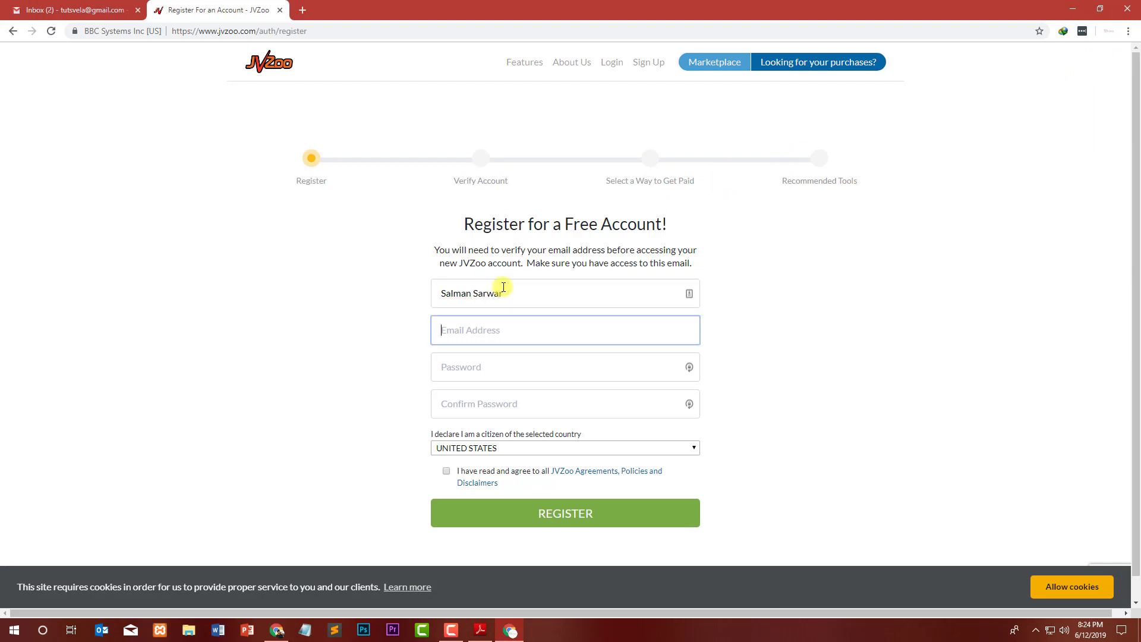
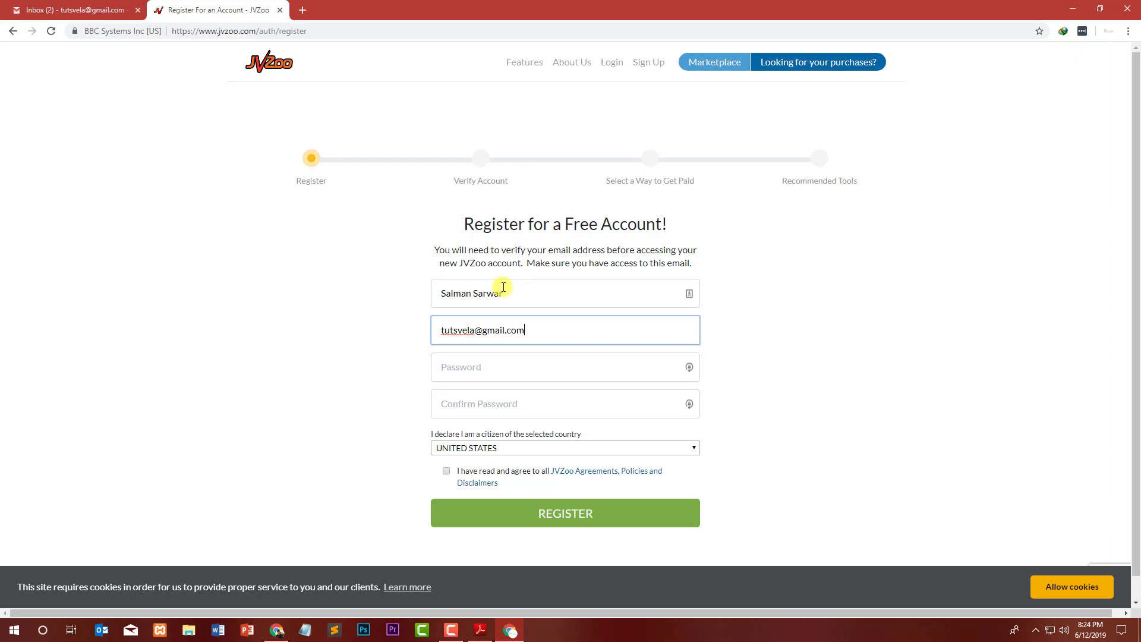
{"action": "key", "text": "Tab"}
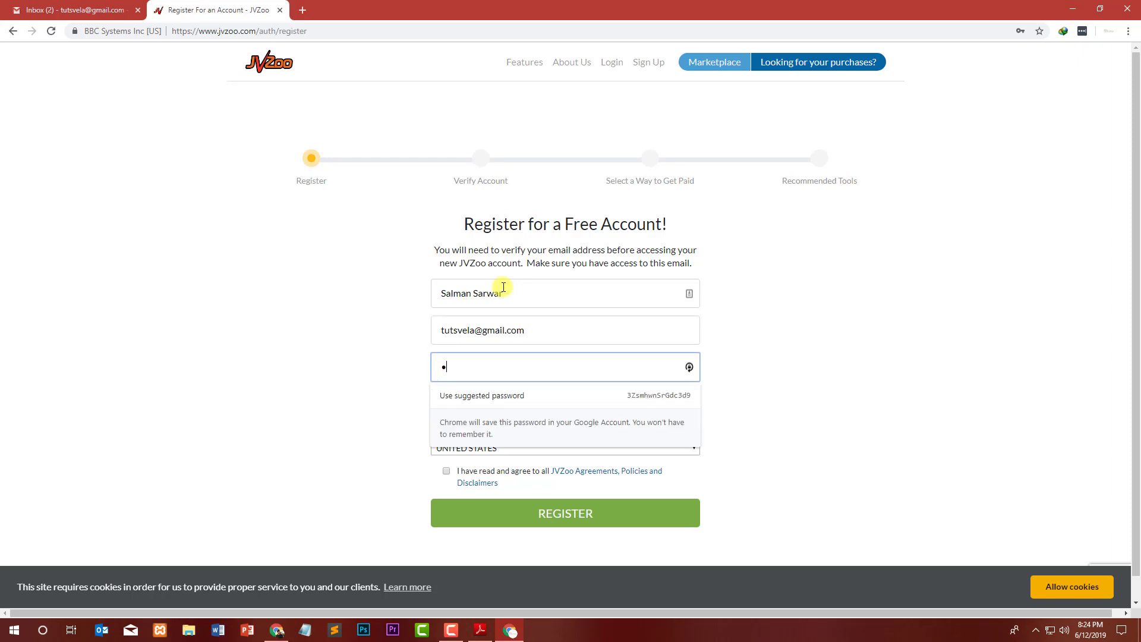
{"action": "type", "text": "••••••"}
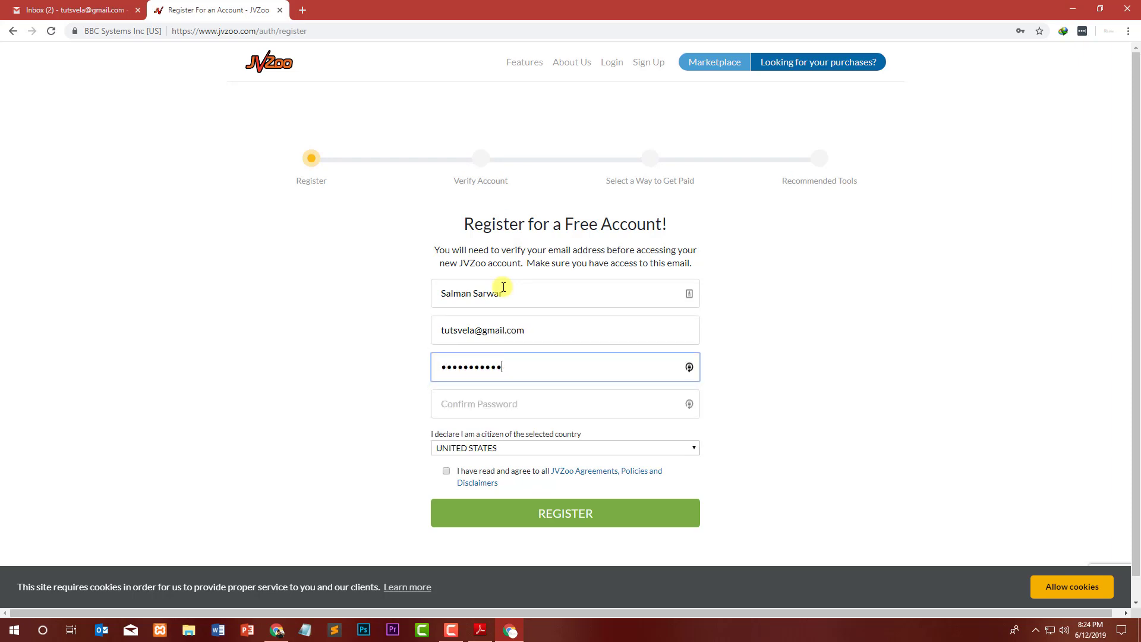
{"action": "key", "text": "Tab"}
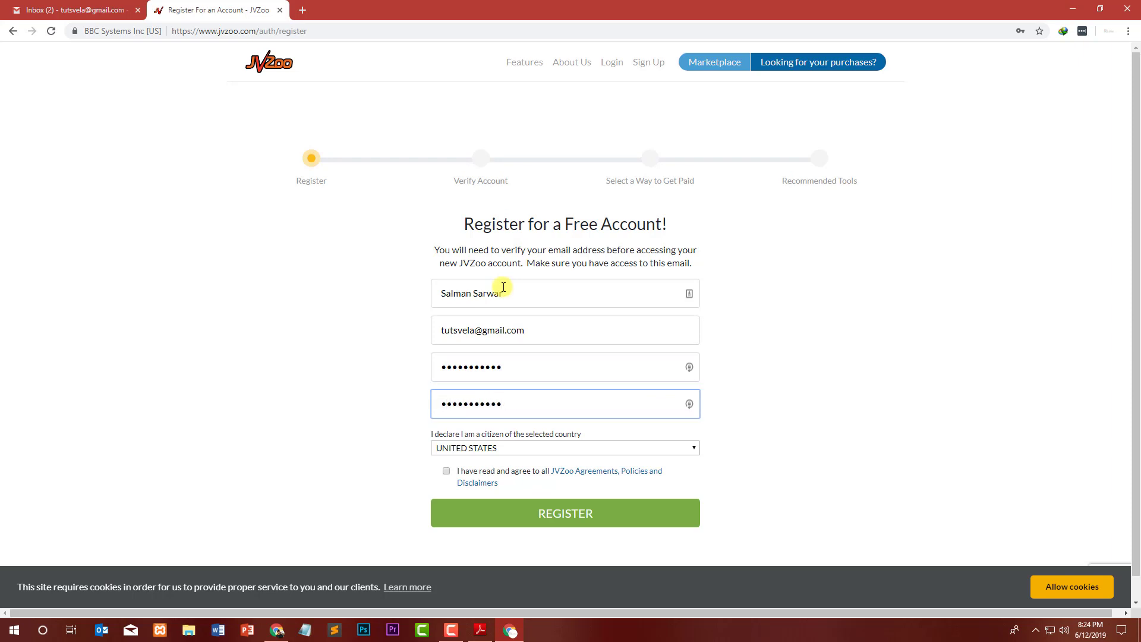
Set the citizenship country to PAKISTAN after the password confirmation.
{"action": "left_click_drag", "start_coordinate": [469, 436], "coordinate": [580, 434]}
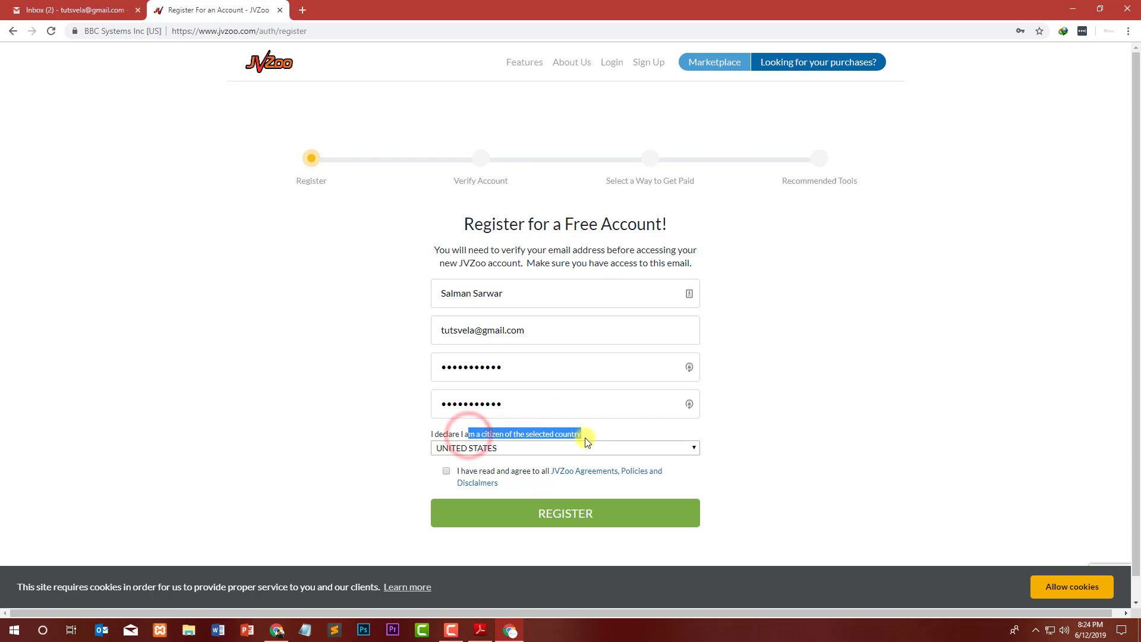
{"action": "left_click", "coordinate": [591, 449]}
{"action": "key", "text": "p"}
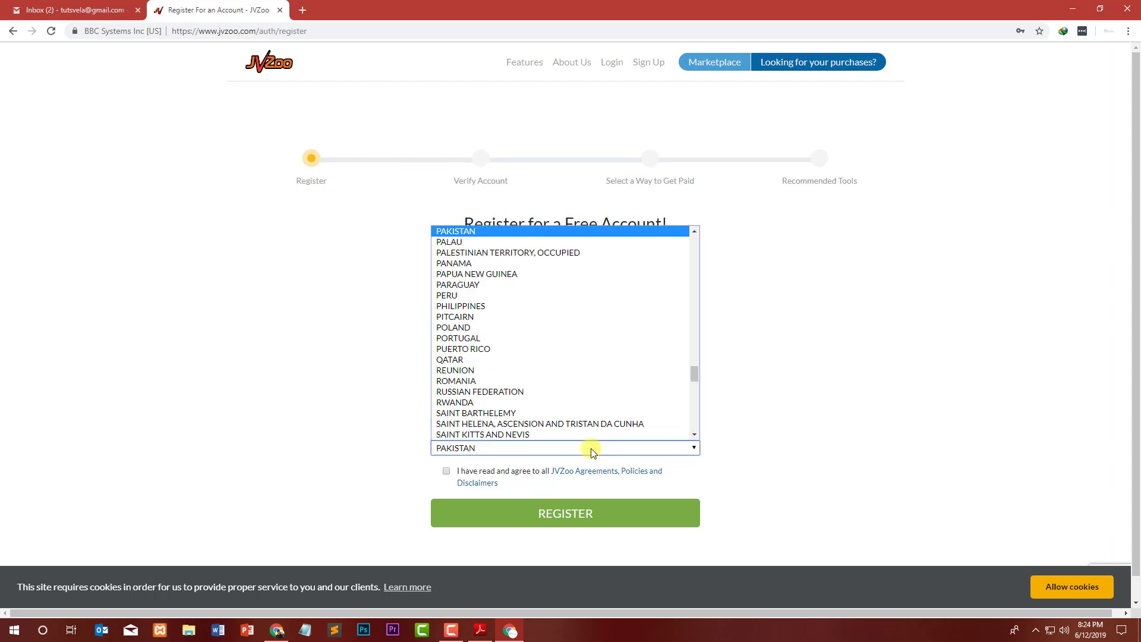
{"action": "key", "text": "Return"}
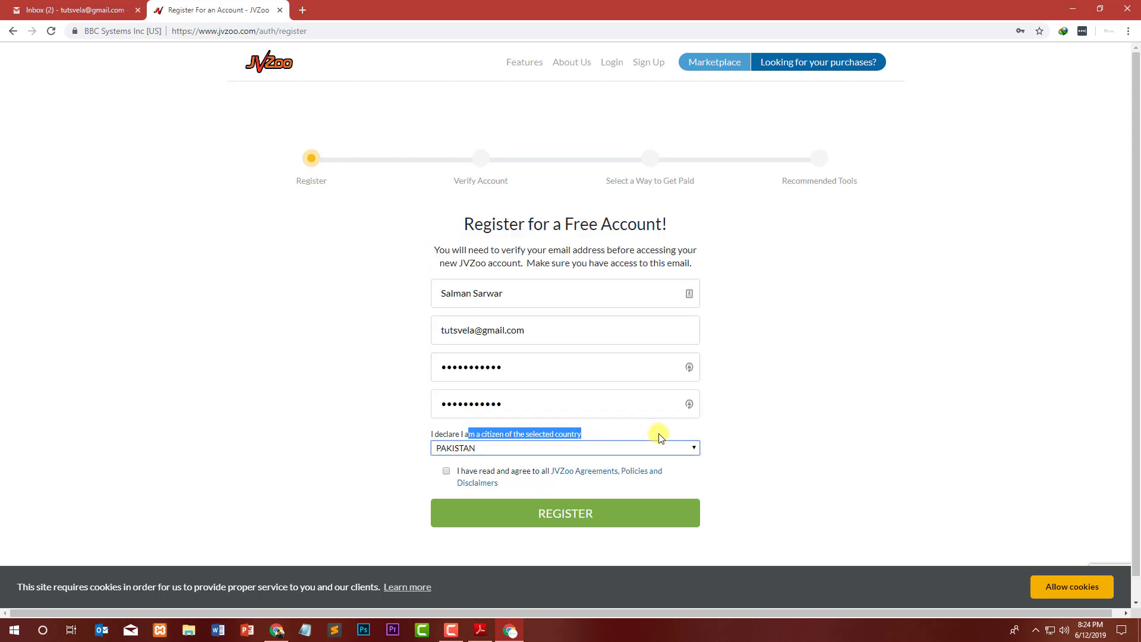
{"action": "left_click", "coordinate": [767, 440]}
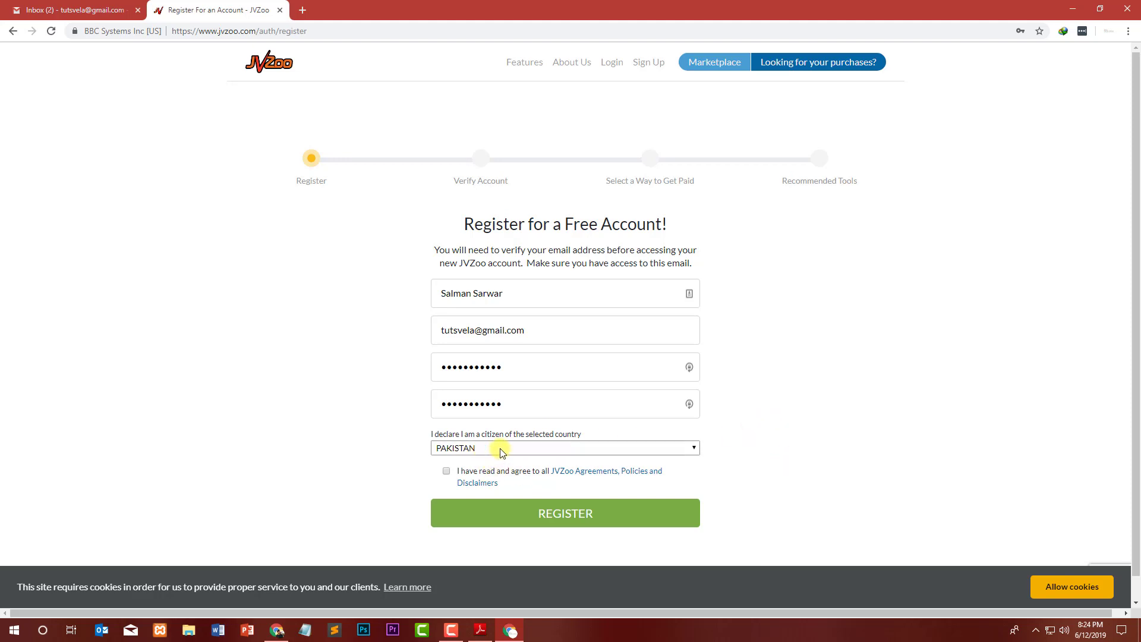
{"action": "left_click_drag", "start_coordinate": [492, 473], "coordinate": [543, 471]}
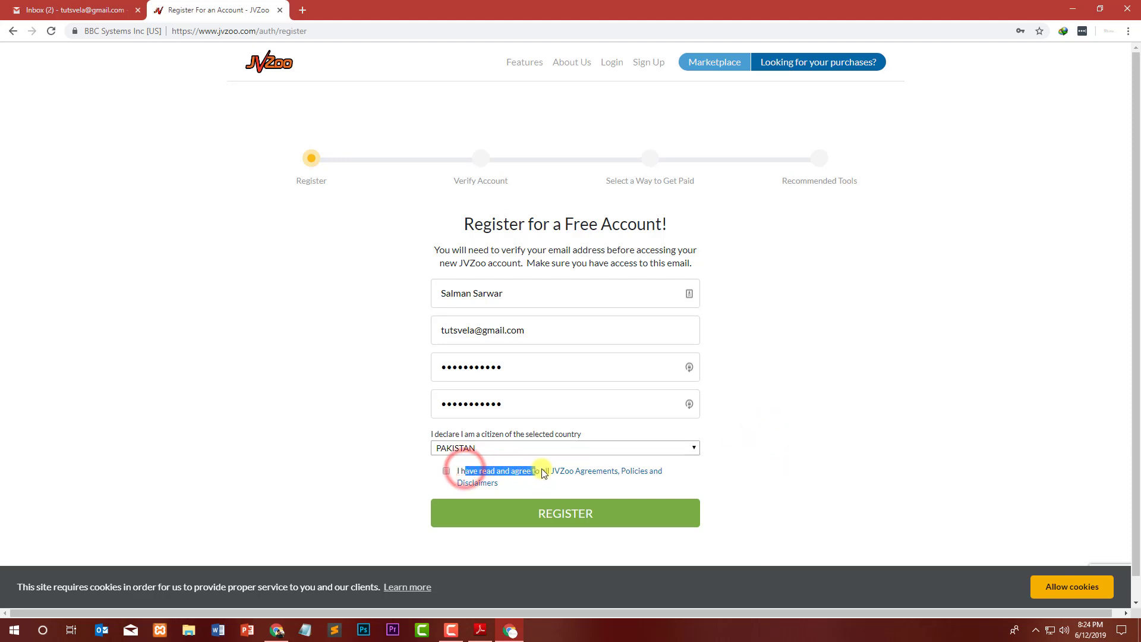
Open the Agreements link in a new tab and expand its list of policies.
{"action": "left_click", "coordinate": [818, 458]}
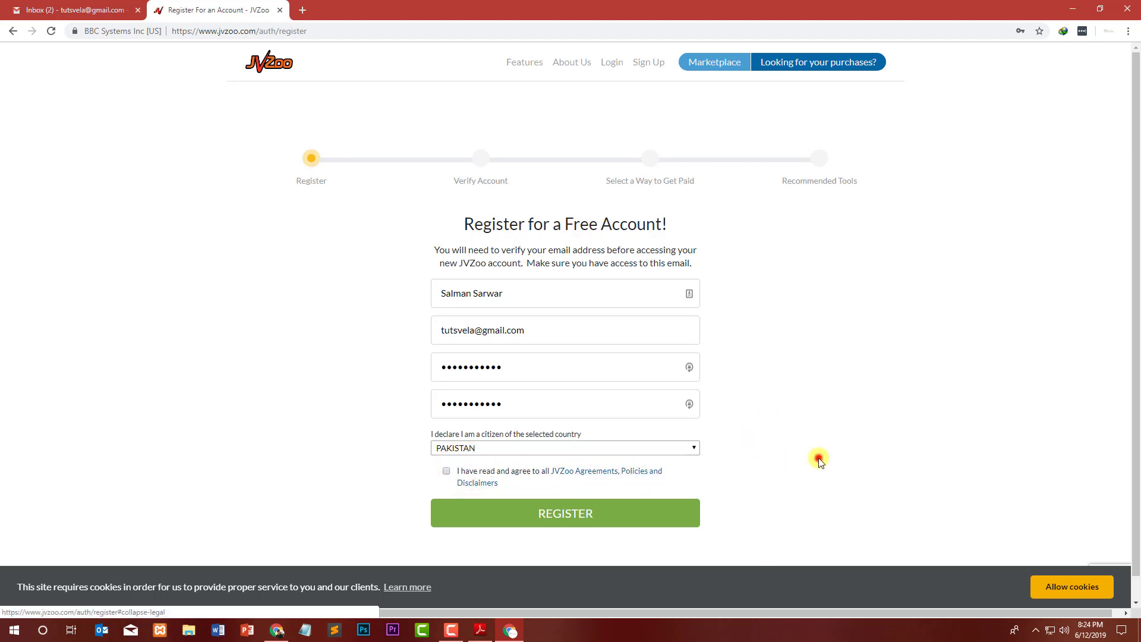
{"action": "right_click", "coordinate": [654, 472]}
{"action": "left_click", "coordinate": [705, 333]}
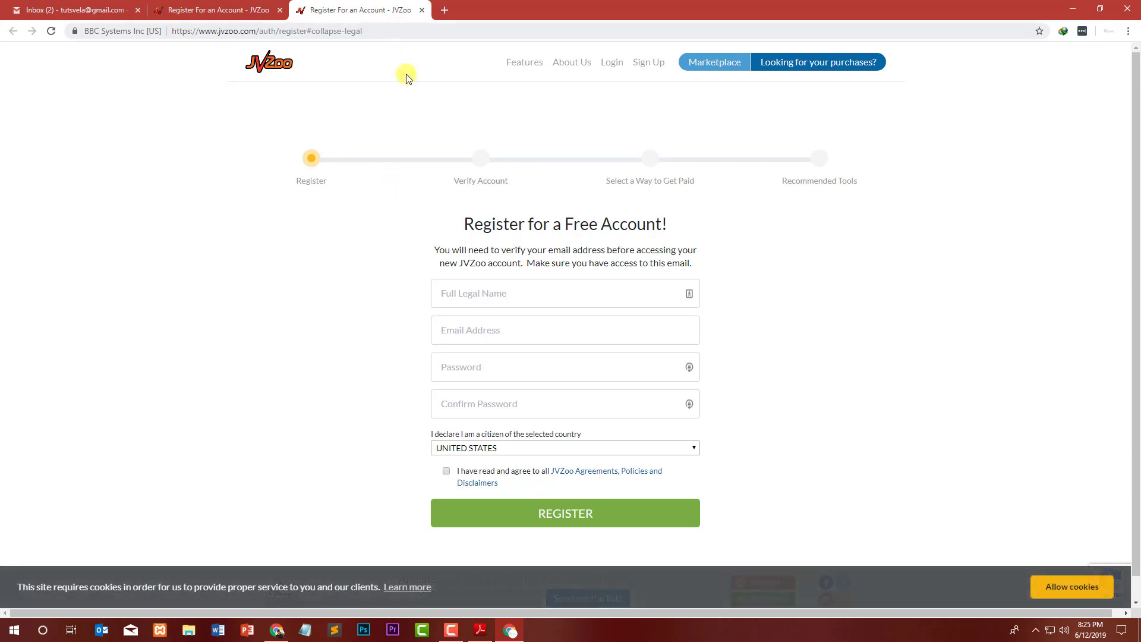
{"action": "left_click", "coordinate": [612, 476]}
{"action": "scroll", "coordinate": [611, 469], "scroll_direction": "down", "scroll_amount": 2}
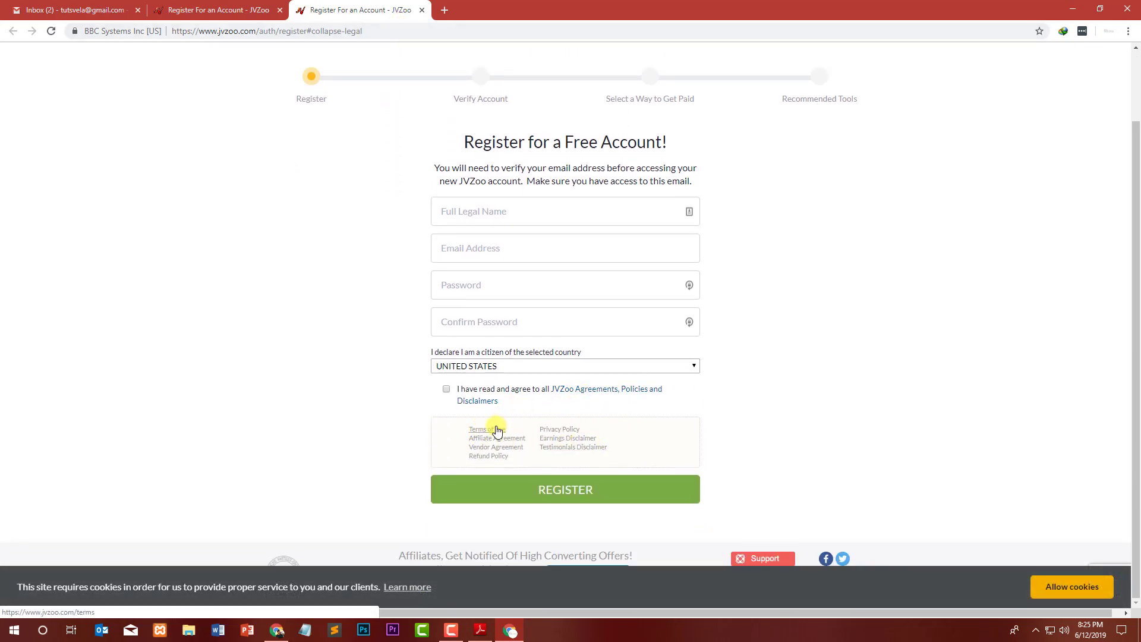
Open Terms of Use, Affiliate Agreement, Vendor Agreement and Refund Policy in new tabs.
{"action": "right_click", "coordinate": [497, 428]}
{"action": "left_click", "coordinate": [502, 434]}
{"action": "right_click", "coordinate": [499, 440]}
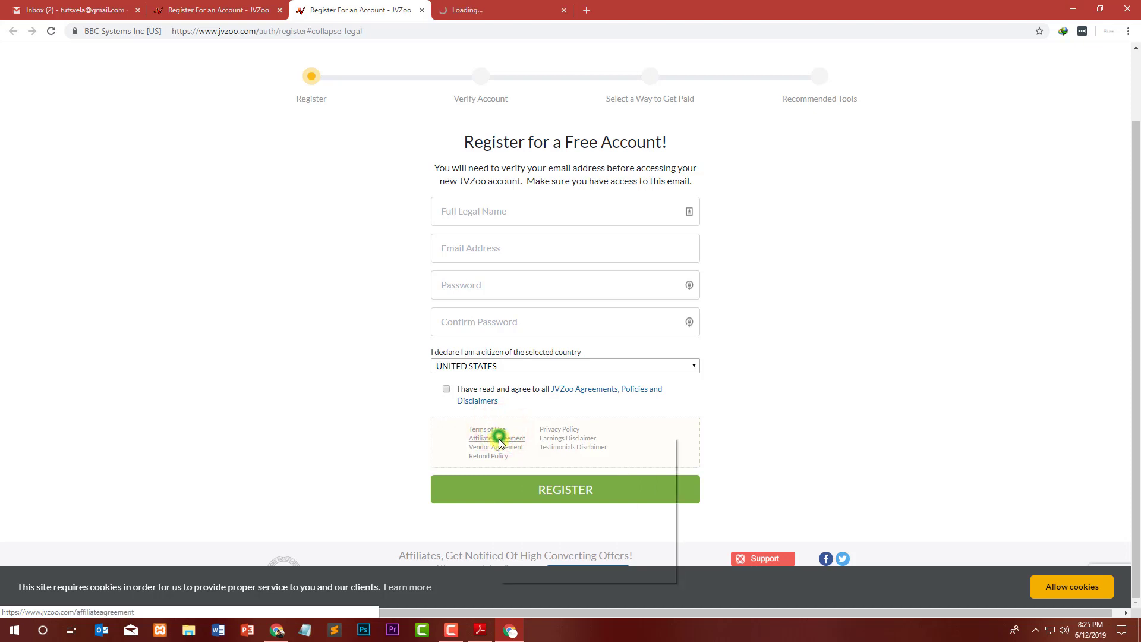
{"action": "left_click", "coordinate": [514, 446]}
{"action": "right_click", "coordinate": [502, 450]}
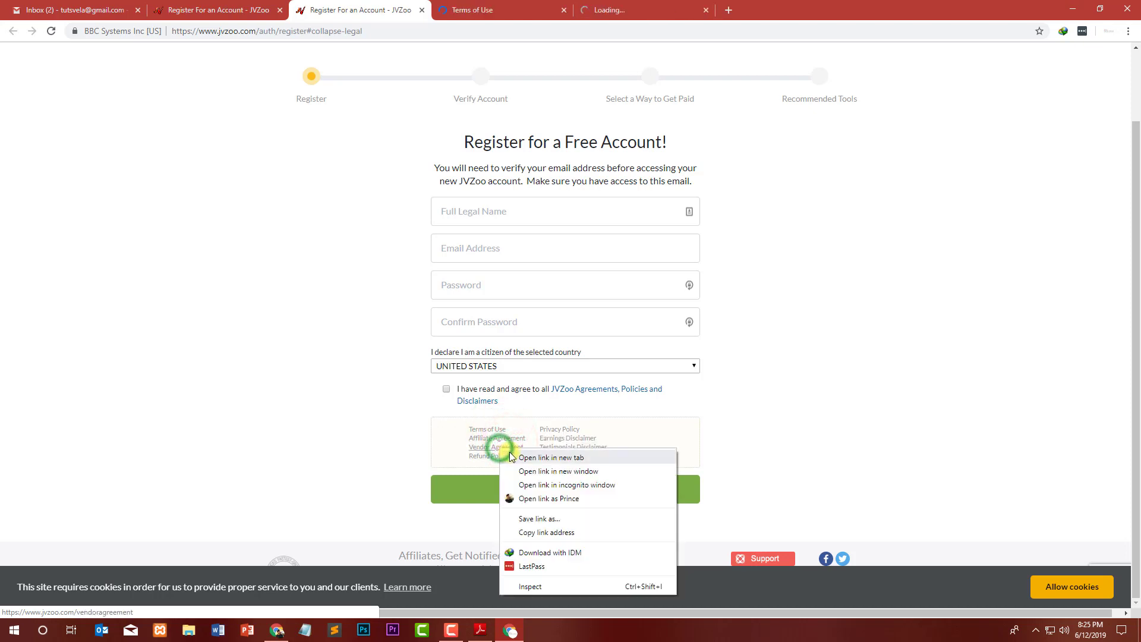
{"action": "left_click", "coordinate": [511, 457]}
{"action": "right_click", "coordinate": [497, 456]}
{"action": "left_click", "coordinate": [506, 463]}
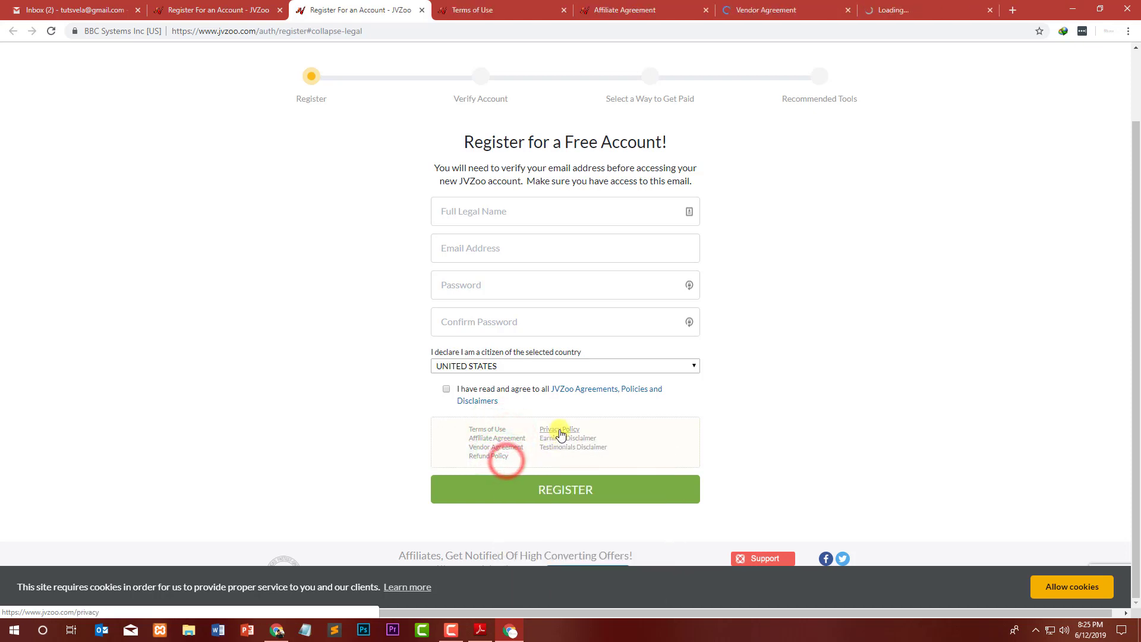
Open Privacy Policy, Earnings and Testimonials Disclaimers in new tabs, closing the duplicate registration page.
{"action": "right_click", "coordinate": [559, 431]}
{"action": "left_click", "coordinate": [567, 437]}
{"action": "right_click", "coordinate": [559, 441]}
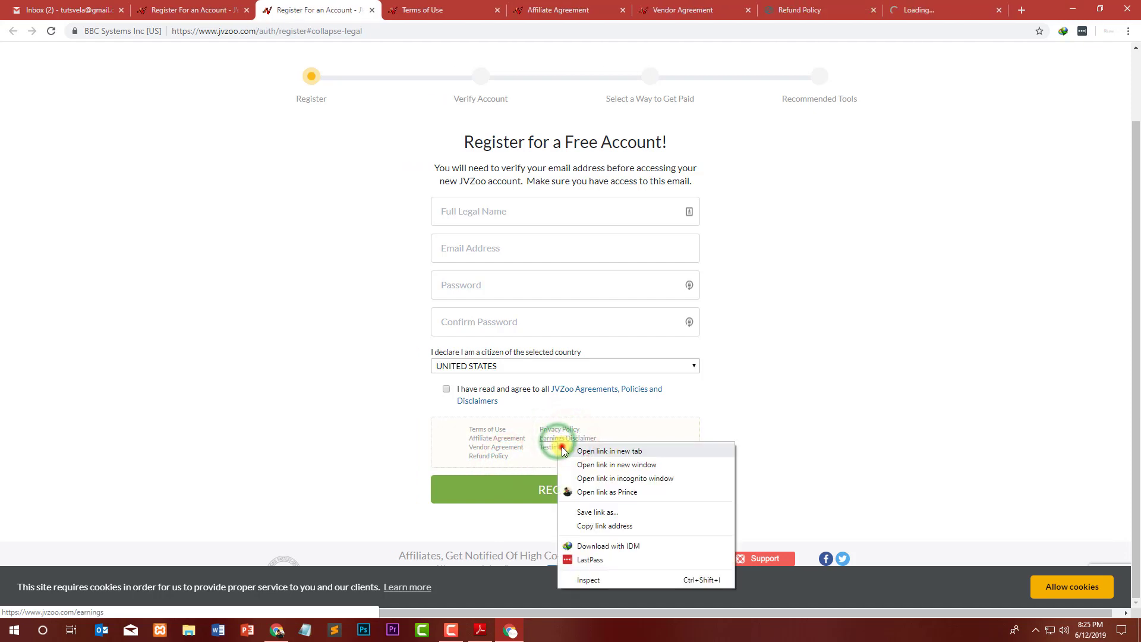
{"action": "left_click", "coordinate": [567, 451]}
{"action": "right_click", "coordinate": [565, 448]}
{"action": "left_click", "coordinate": [572, 453]}
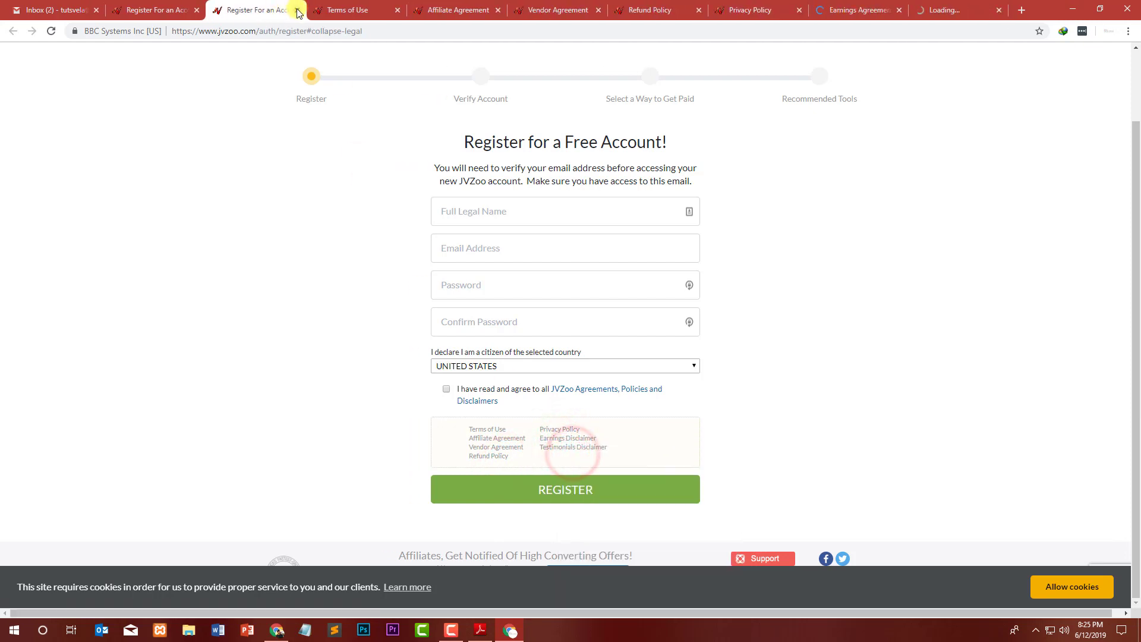
{"action": "left_click", "coordinate": [298, 10]}
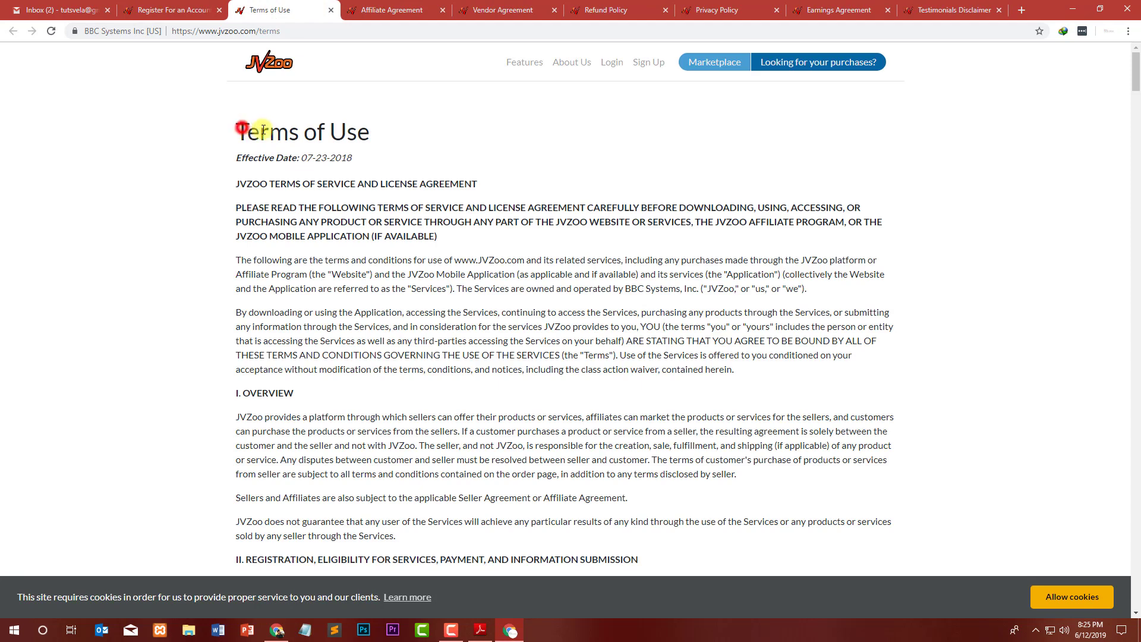
Read through the Terms of Use page and close it.
{"action": "left_click_drag", "start_coordinate": [263, 130], "coordinate": [371, 132]}
{"action": "left_click_drag", "start_coordinate": [277, 208], "coordinate": [527, 204]}
{"action": "left_click", "coordinate": [522, 225]}
{"action": "scroll", "coordinate": [522, 225], "scroll_direction": "down", "scroll_amount": 1}
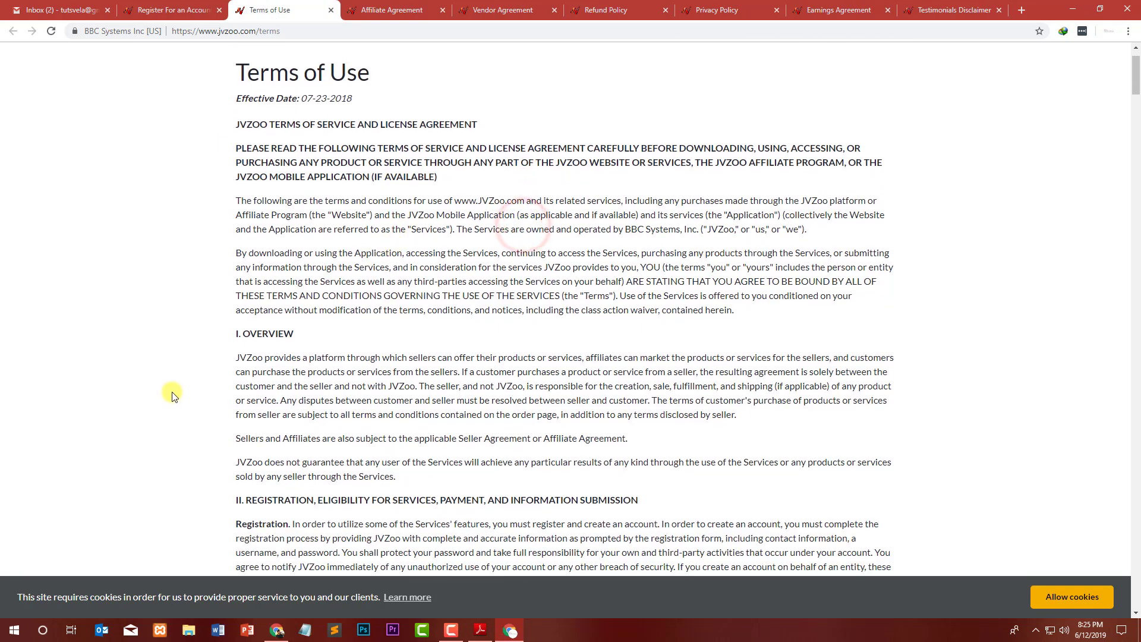
{"action": "scroll", "coordinate": [225, 338], "scroll_direction": "down", "scroll_amount": 20}
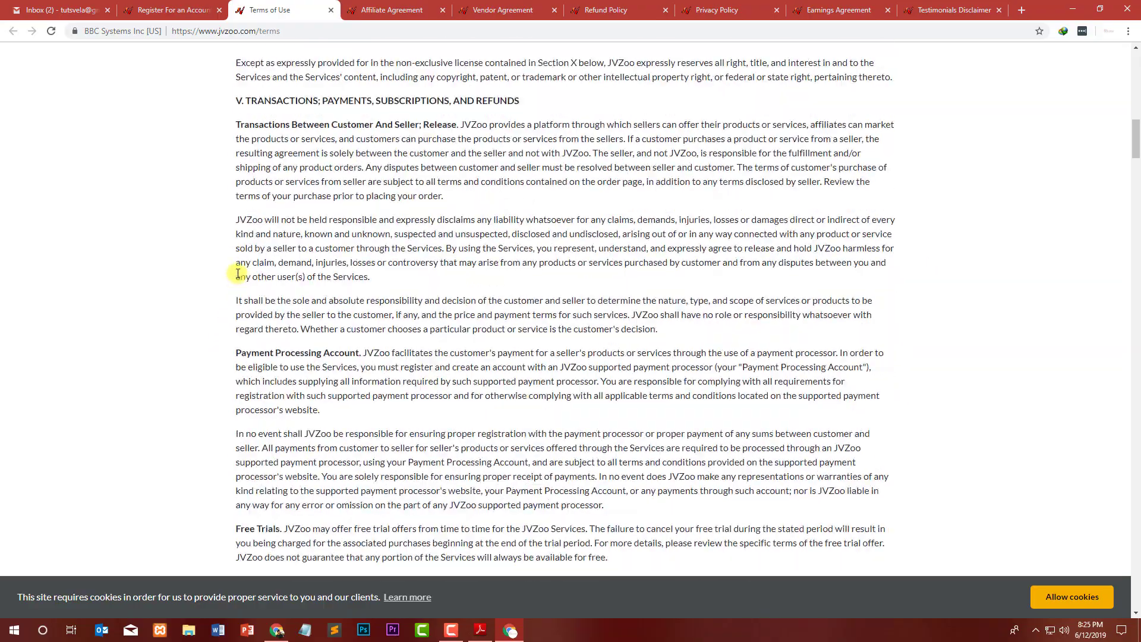
{"action": "scroll", "coordinate": [247, 260], "scroll_direction": "down", "scroll_amount": 15}
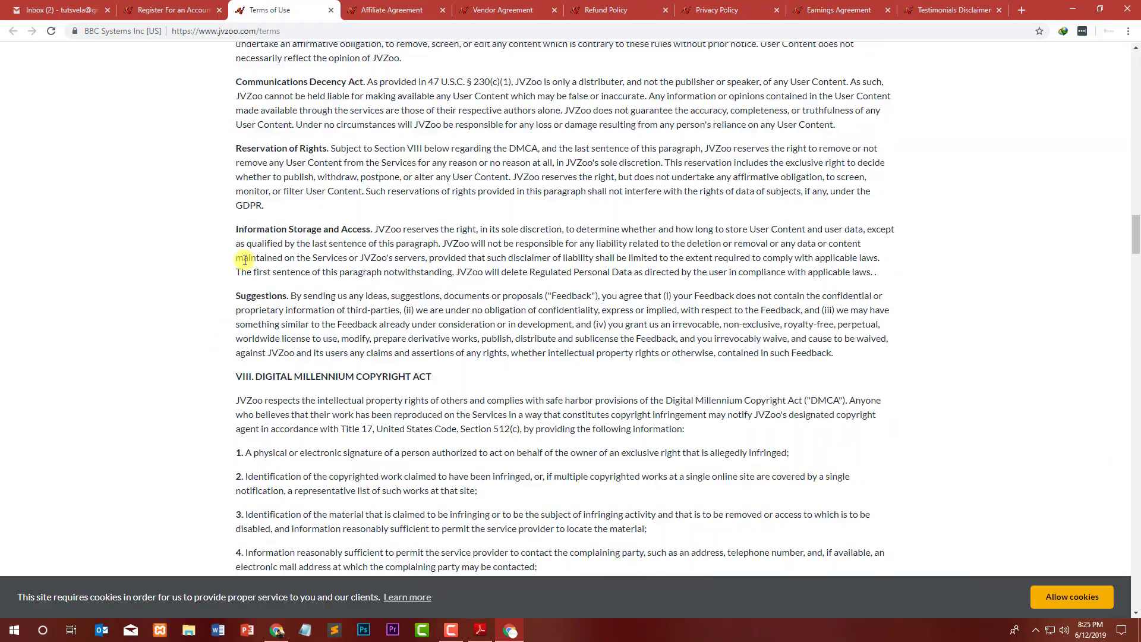
{"action": "scroll", "coordinate": [243, 267], "scroll_direction": "down", "scroll_amount": 15}
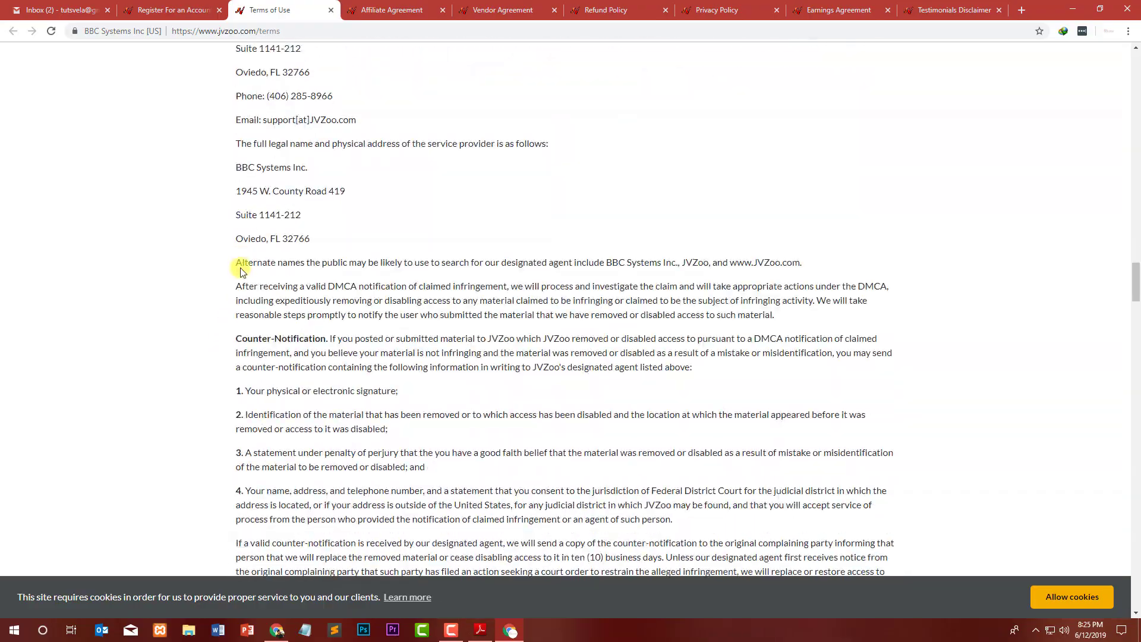
{"action": "scroll", "coordinate": [247, 267], "scroll_direction": "down", "scroll_amount": 15}
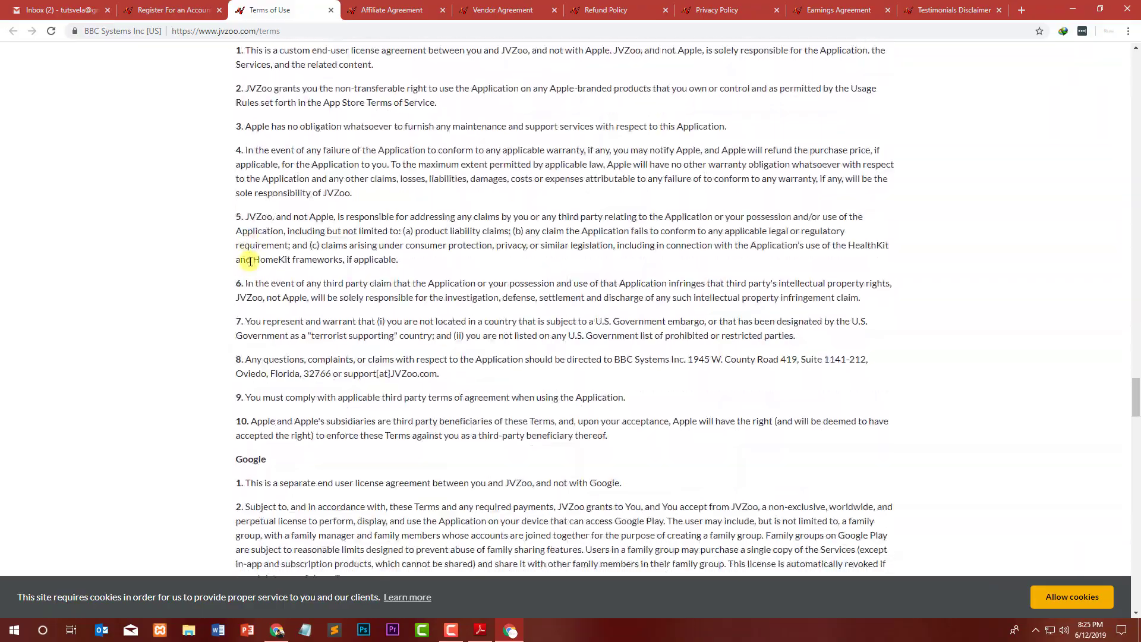
{"action": "scroll", "coordinate": [247, 265], "scroll_direction": "down", "scroll_amount": 12}
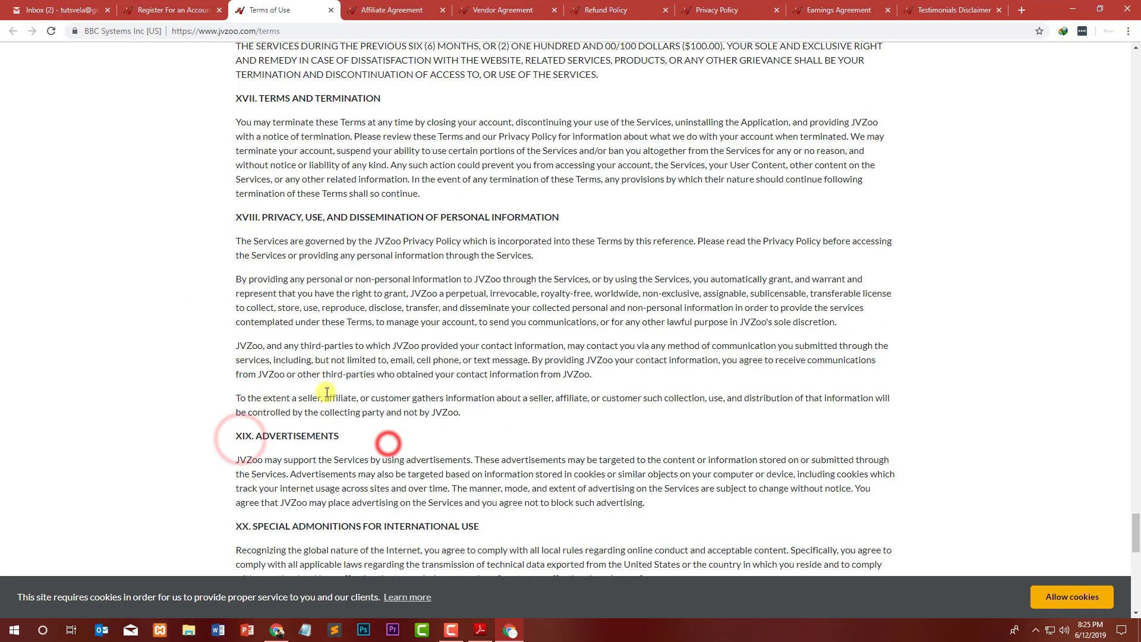
{"action": "scroll", "coordinate": [368, 392], "scroll_direction": "down", "scroll_amount": 12}
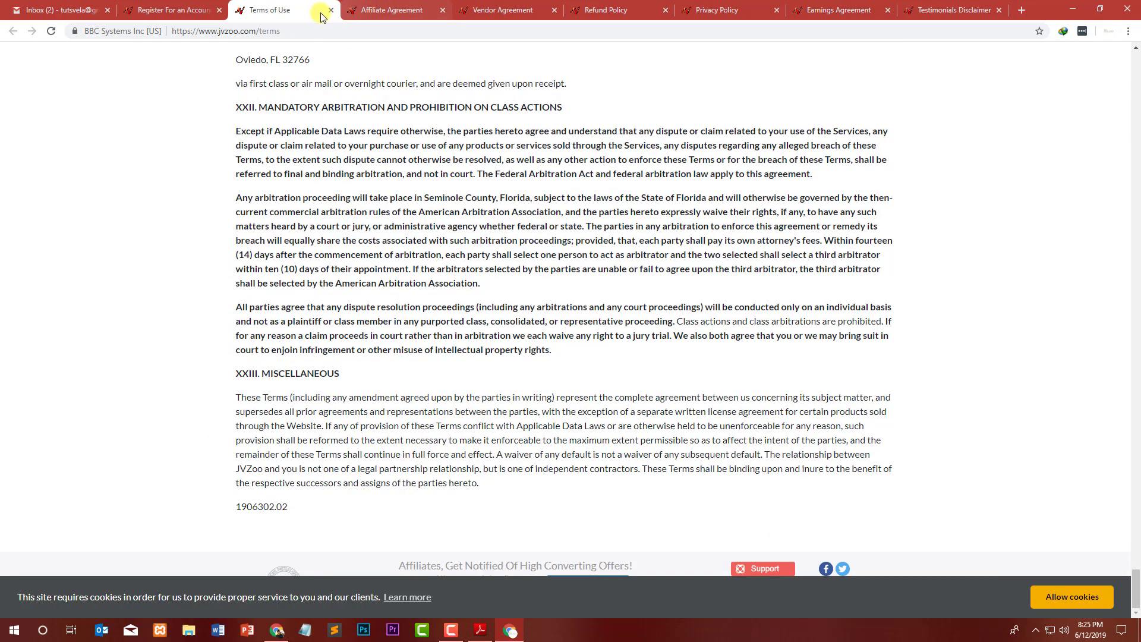
{"action": "left_click", "coordinate": [331, 10]}
Read through the Affiliate Agreement page and close its tab.
{"action": "left_click_drag", "start_coordinate": [246, 145], "coordinate": [439, 170]}
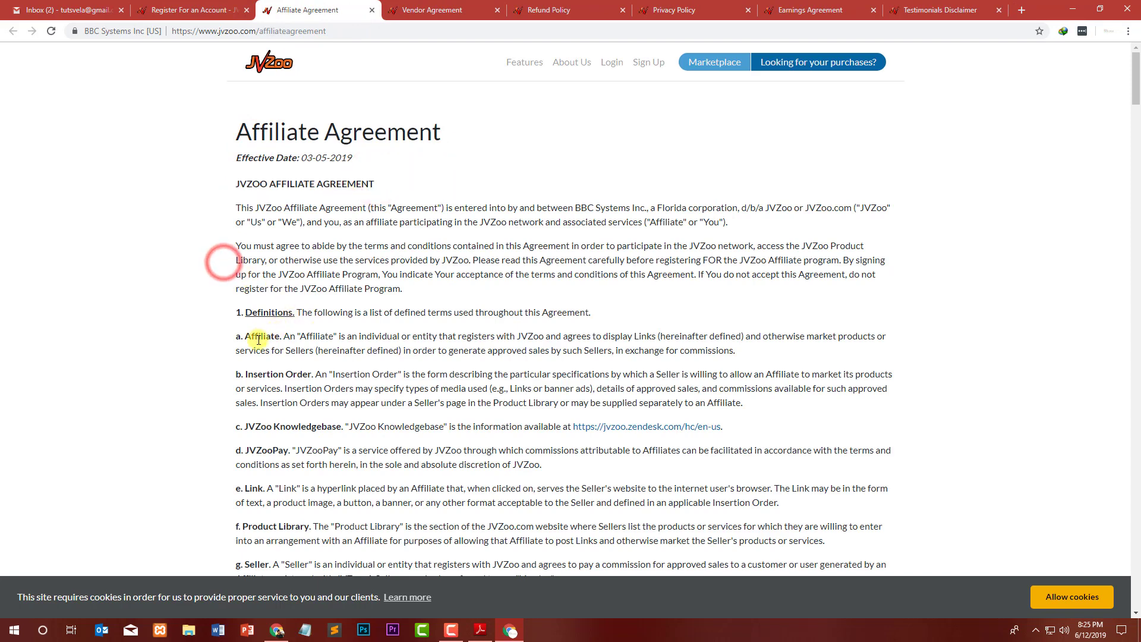
{"action": "scroll", "coordinate": [277, 365], "scroll_direction": "down", "scroll_amount": 1}
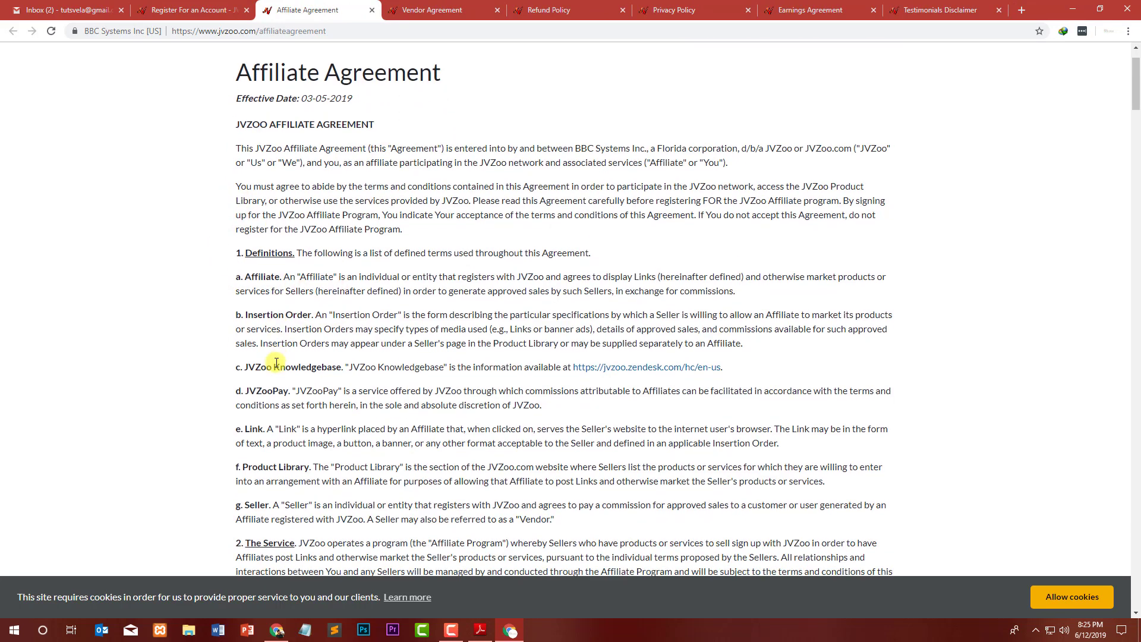
{"action": "left_click_drag", "start_coordinate": [380, 366], "coordinate": [301, 365]}
{"action": "left_click", "coordinate": [402, 364]}
{"action": "scroll", "coordinate": [333, 321], "scroll_direction": "down", "scroll_amount": 2}
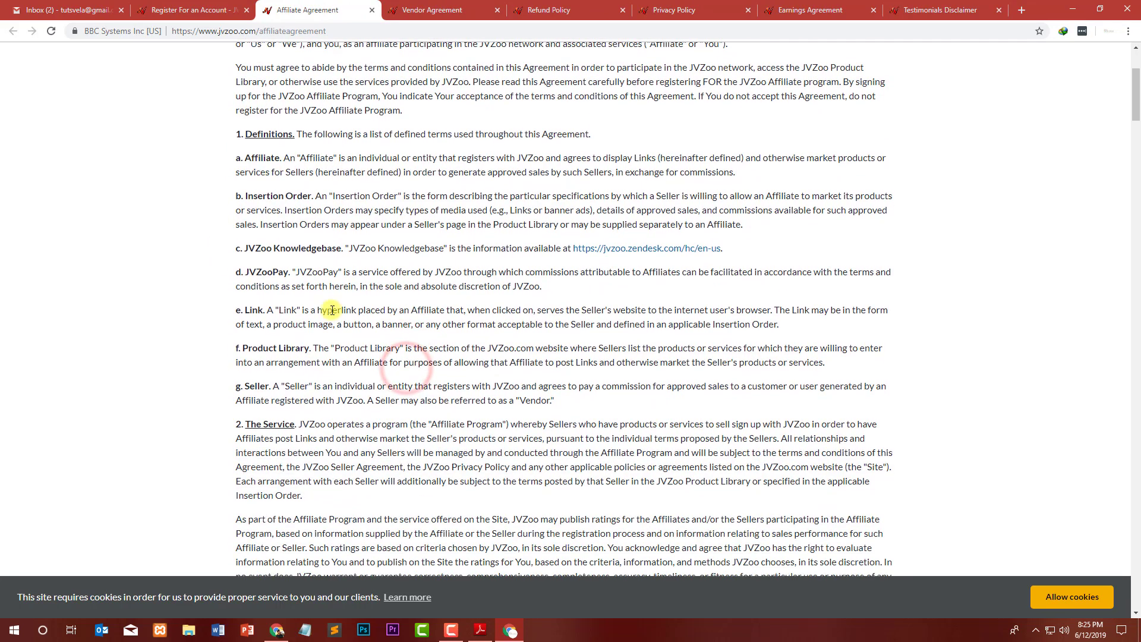
{"action": "left_click", "coordinate": [267, 273]}
{"action": "left_click", "coordinate": [339, 289]}
{"action": "left_click", "coordinate": [272, 310]}
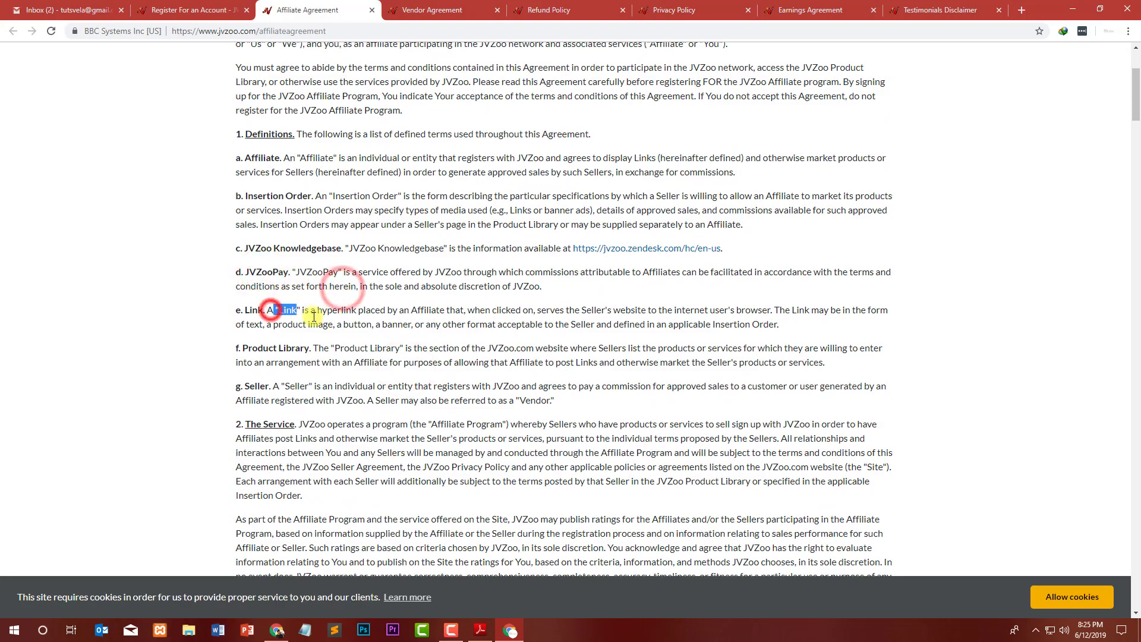
{"action": "left_click", "coordinate": [322, 321]}
{"action": "scroll", "coordinate": [299, 333], "scroll_direction": "down", "scroll_amount": 5}
{"action": "scroll", "coordinate": [276, 262], "scroll_direction": "down", "scroll_amount": 8}
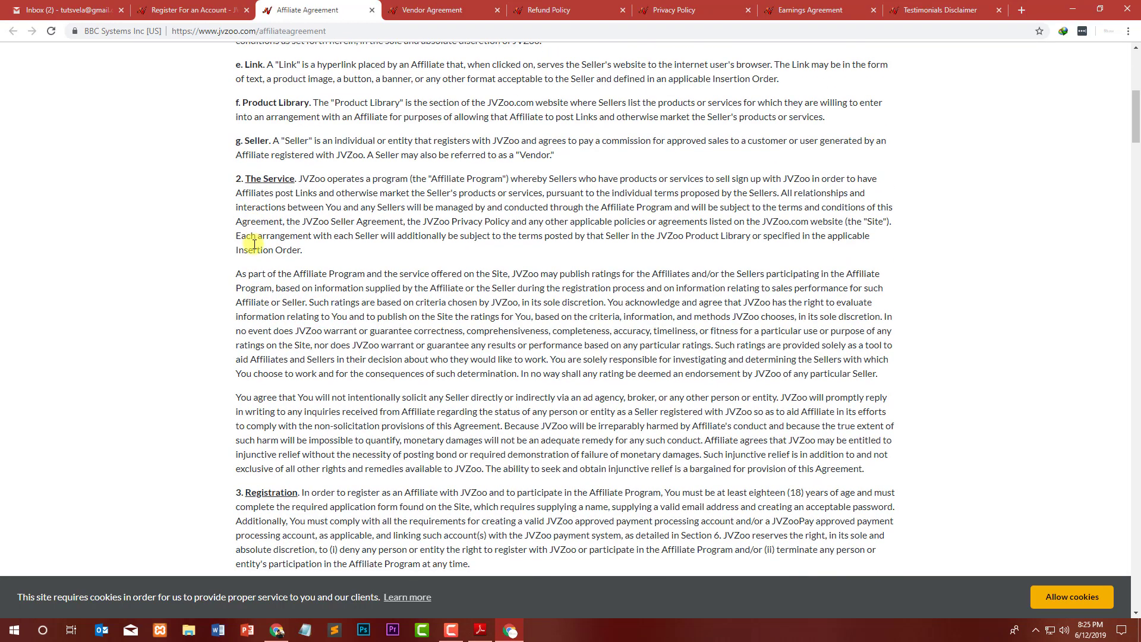
{"action": "scroll", "coordinate": [248, 254], "scroll_direction": "down", "scroll_amount": 15}
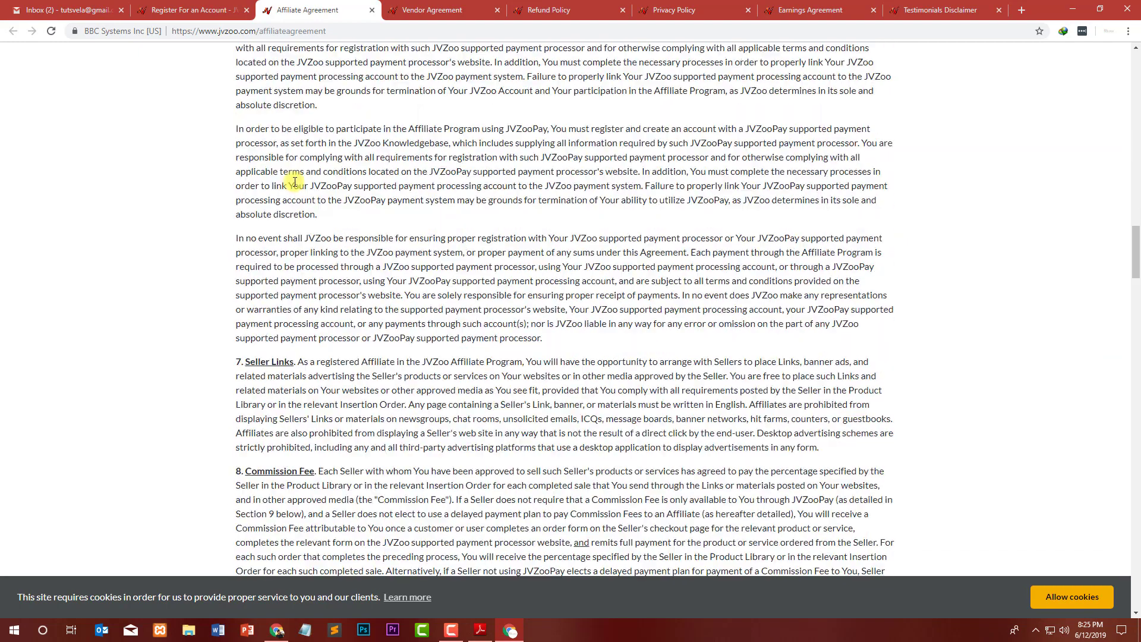
{"action": "left_click", "coordinate": [370, 11]}
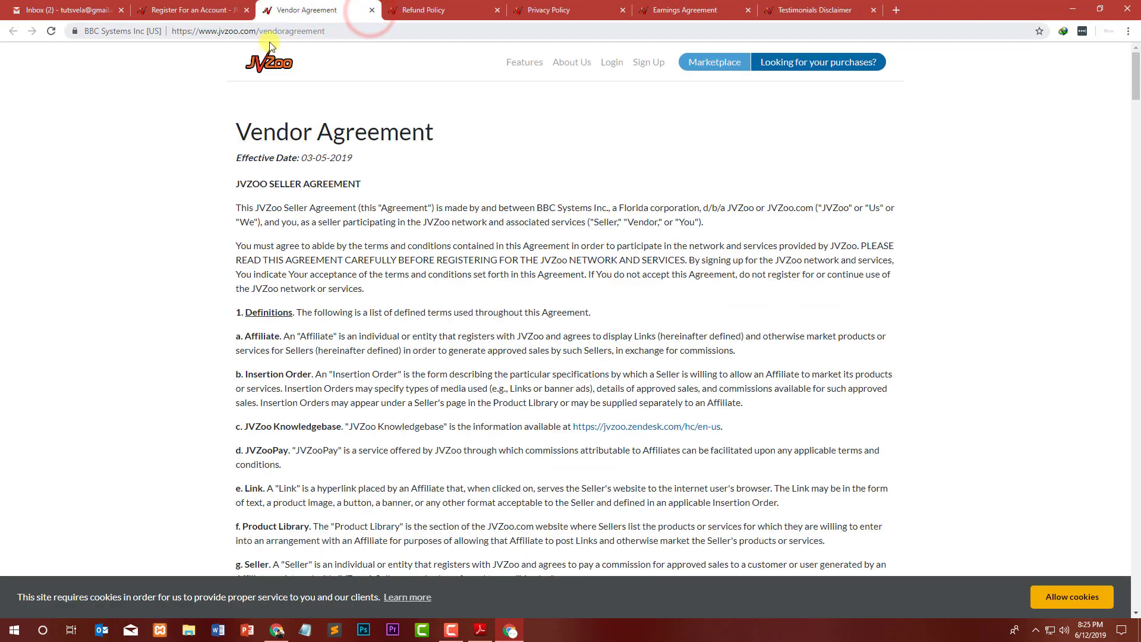
Skim the Vendor Agreement heading and close that page.
{"action": "left_click_drag", "start_coordinate": [230, 129], "coordinate": [434, 132]}
{"action": "left_click", "coordinate": [459, 141]}
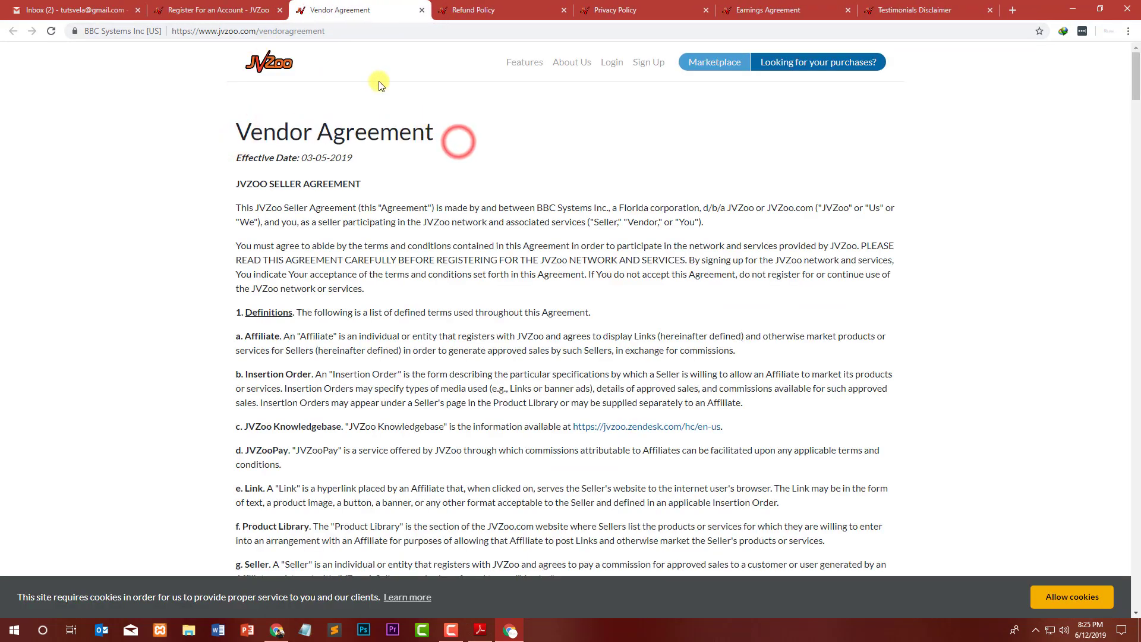
{"action": "left_click", "coordinate": [420, 10]}
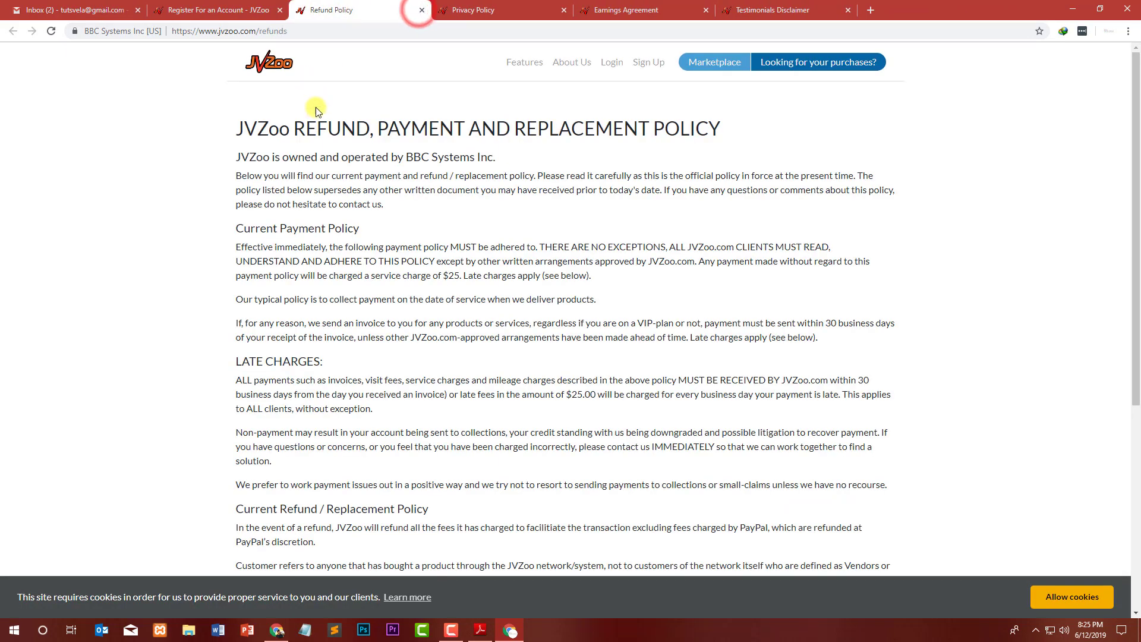
Read the Refund Policy's ownership, payment and refund/replacement sections, then close it.
{"action": "left_click", "coordinate": [184, 180]}
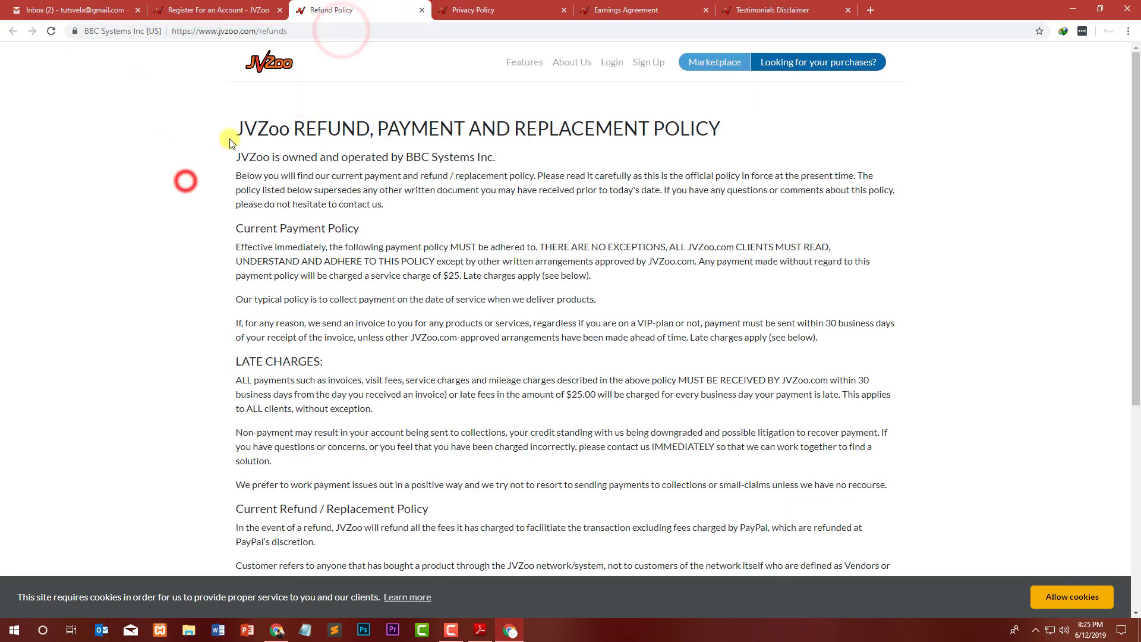
{"action": "left_click_drag", "start_coordinate": [243, 129], "coordinate": [722, 133]}
{"action": "left_click", "coordinate": [725, 174]}
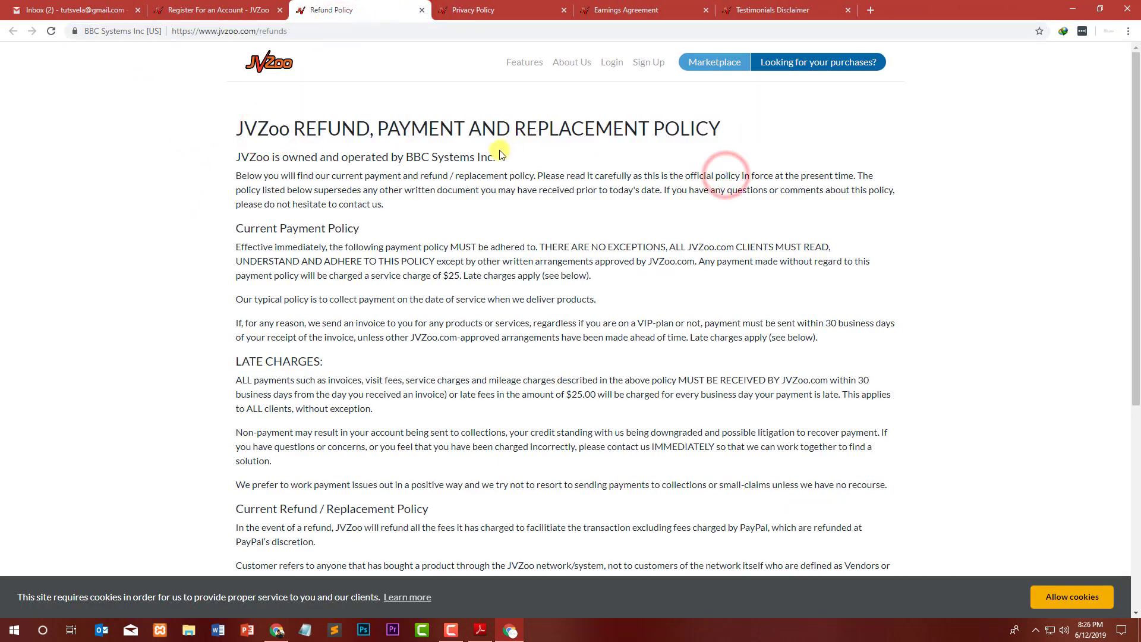
{"action": "left_click_drag", "start_coordinate": [500, 152], "coordinate": [232, 156]}
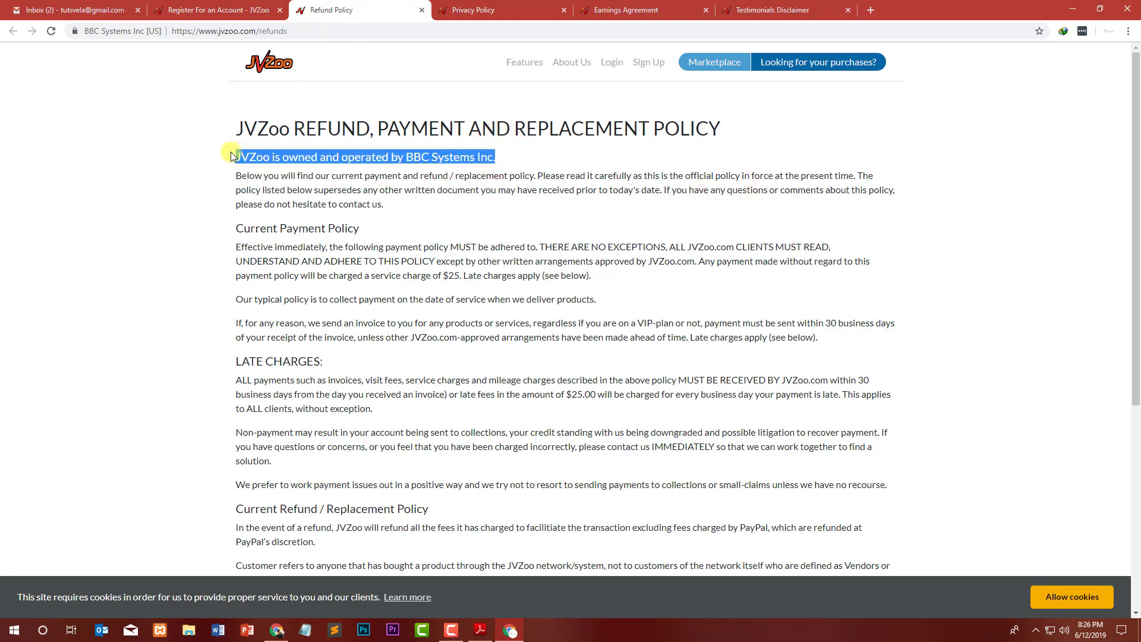
{"action": "left_click", "coordinate": [295, 173]}
{"action": "left_click_drag", "start_coordinate": [242, 228], "coordinate": [342, 230]}
{"action": "scroll", "coordinate": [249, 261], "scroll_direction": "down", "scroll_amount": 2}
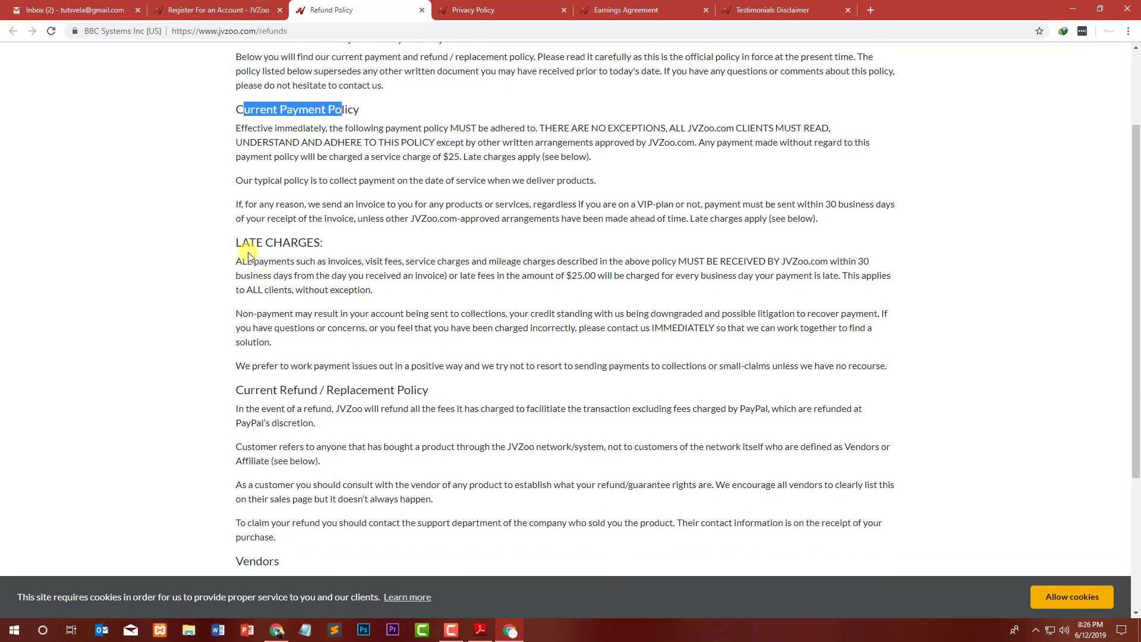
{"action": "left_click", "coordinate": [249, 257]}
{"action": "left_click_drag", "start_coordinate": [240, 390], "coordinate": [381, 394]}
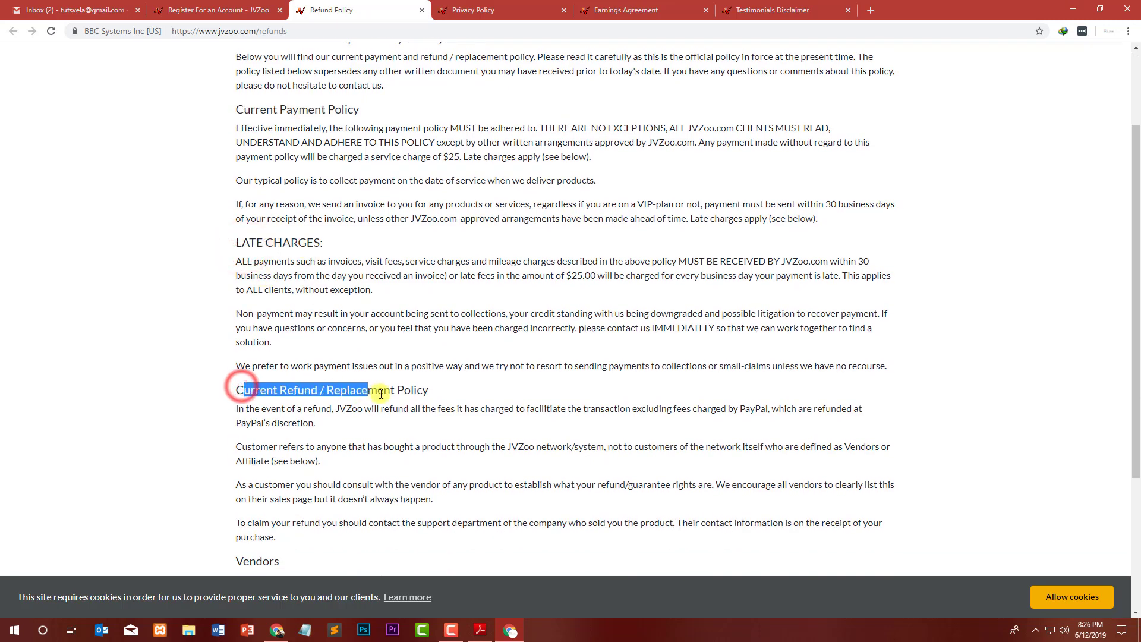
{"action": "triple_click", "coordinate": [247, 412]}
{"action": "left_click_drag", "start_coordinate": [259, 409], "coordinate": [427, 410]}
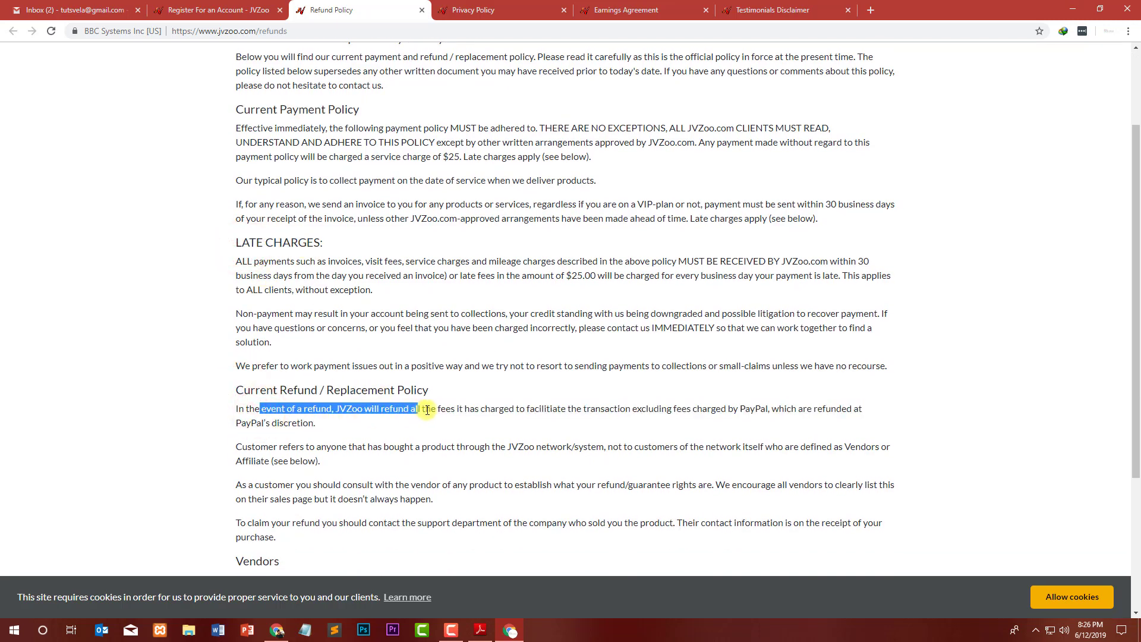
{"action": "left_click", "coordinate": [520, 410]}
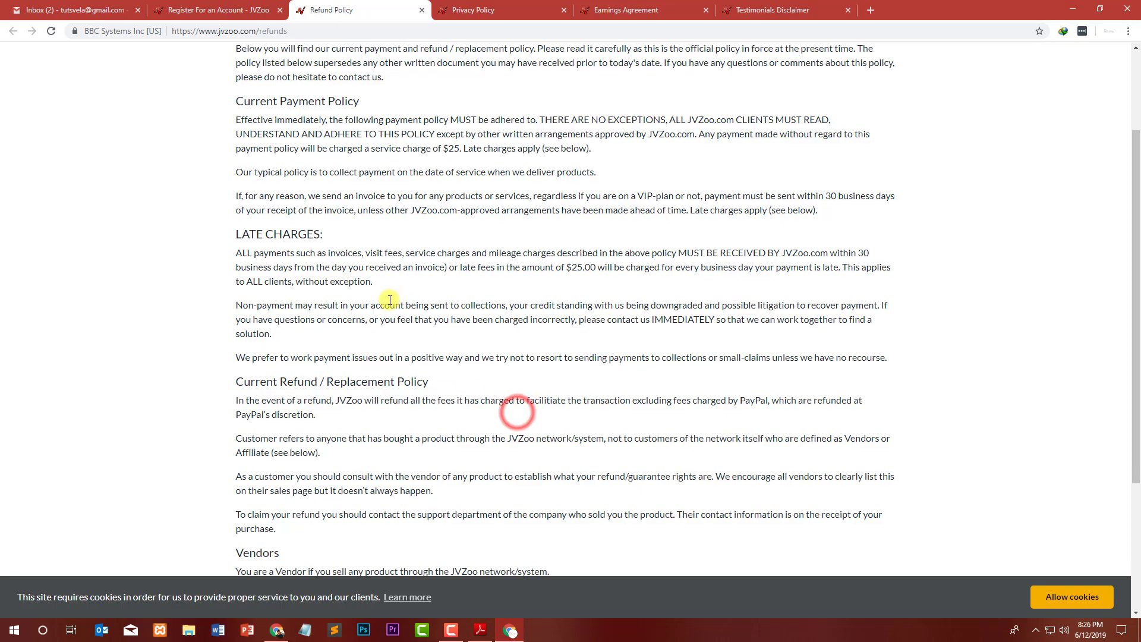
{"action": "scroll", "coordinate": [261, 156], "scroll_direction": "down", "scroll_amount": 3}
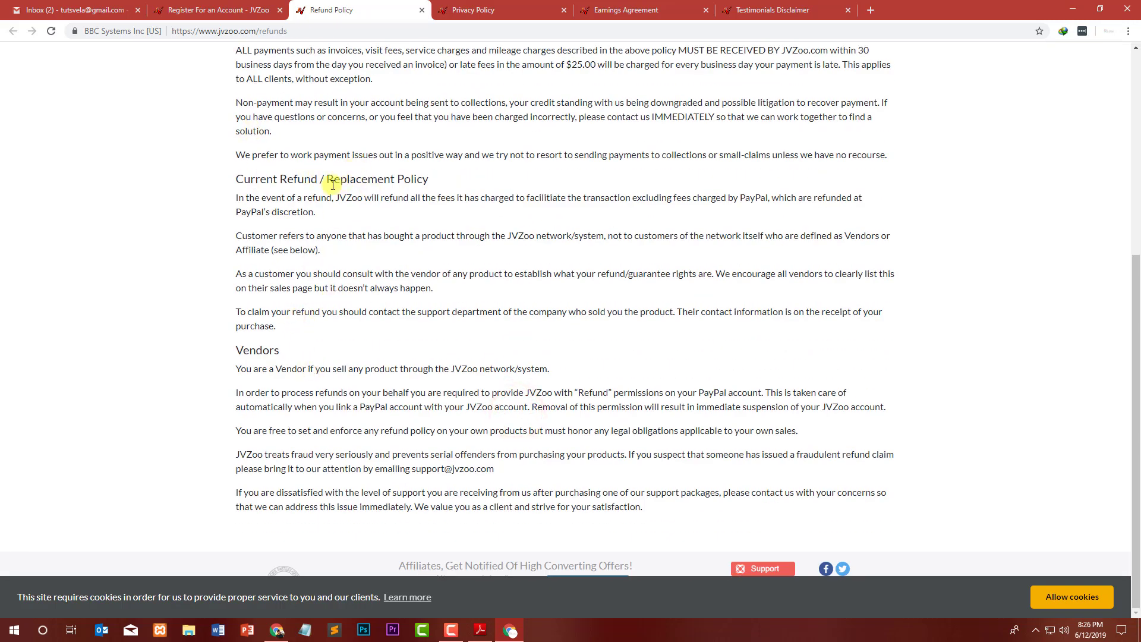
{"action": "left_click", "coordinate": [422, 10]}
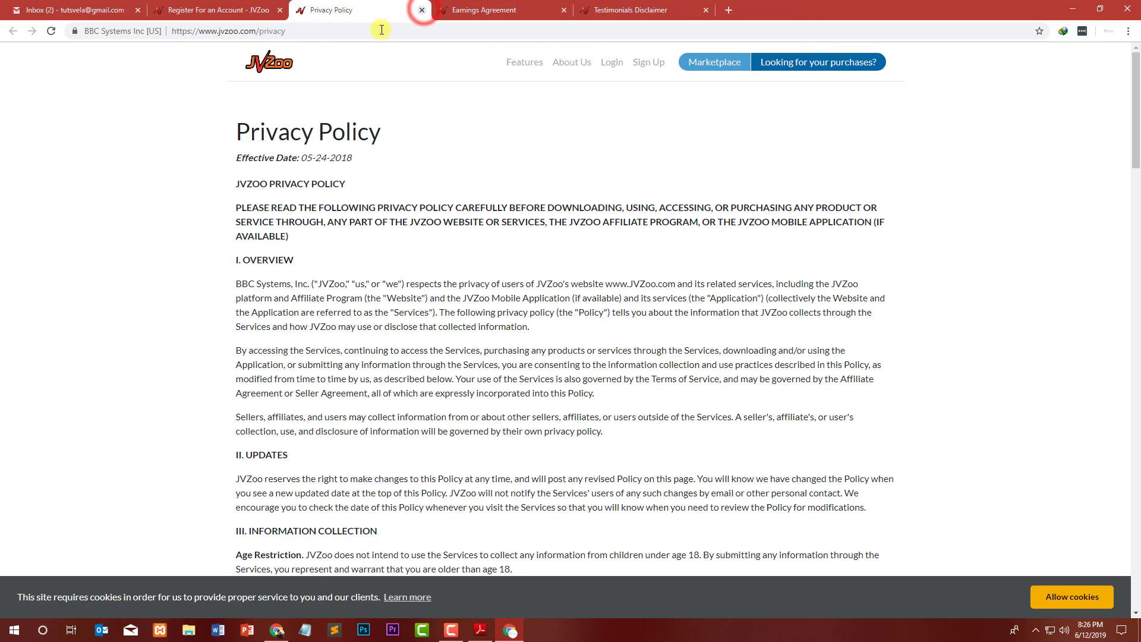
Close the Privacy Policy, Earnings Agreement and Testimonials Disclaimer pages after skimming them.
{"action": "left_click", "coordinate": [421, 11]}
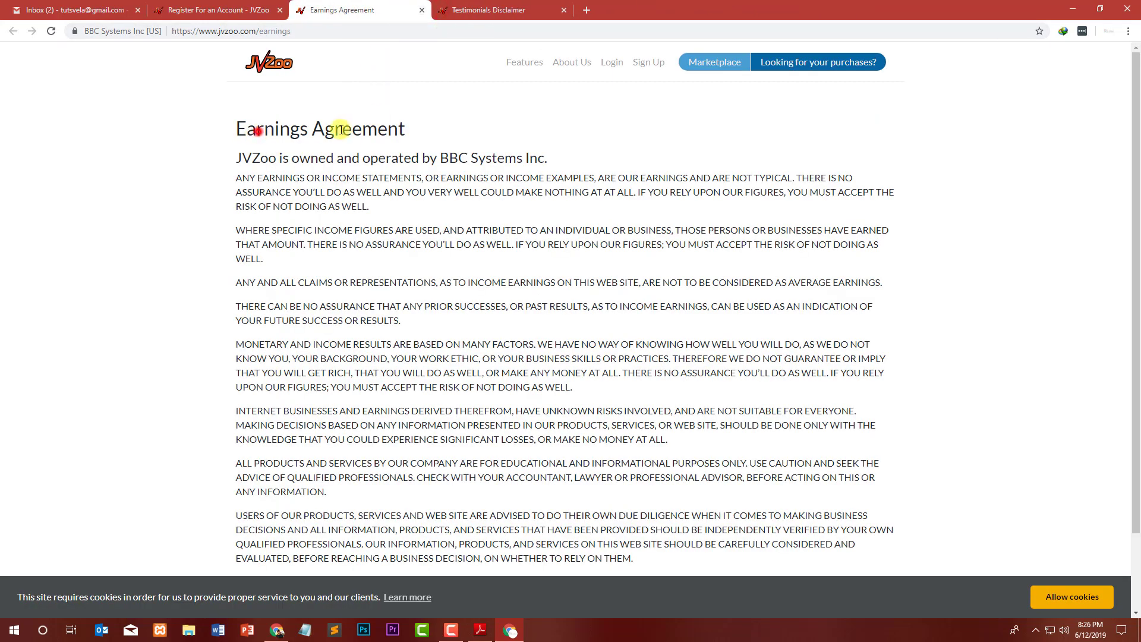
{"action": "left_click_drag", "start_coordinate": [405, 129], "coordinate": [256, 130]}
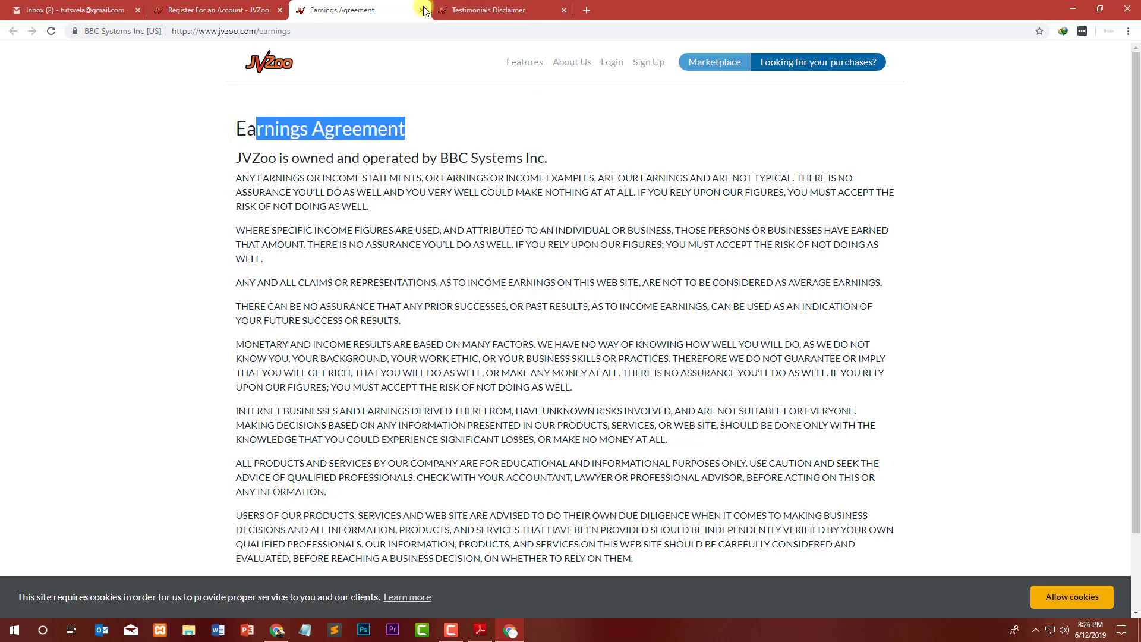
{"action": "left_click", "coordinate": [422, 10]}
{"action": "left_click_drag", "start_coordinate": [243, 152], "coordinate": [871, 216]}
{"action": "left_click", "coordinate": [868, 214]}
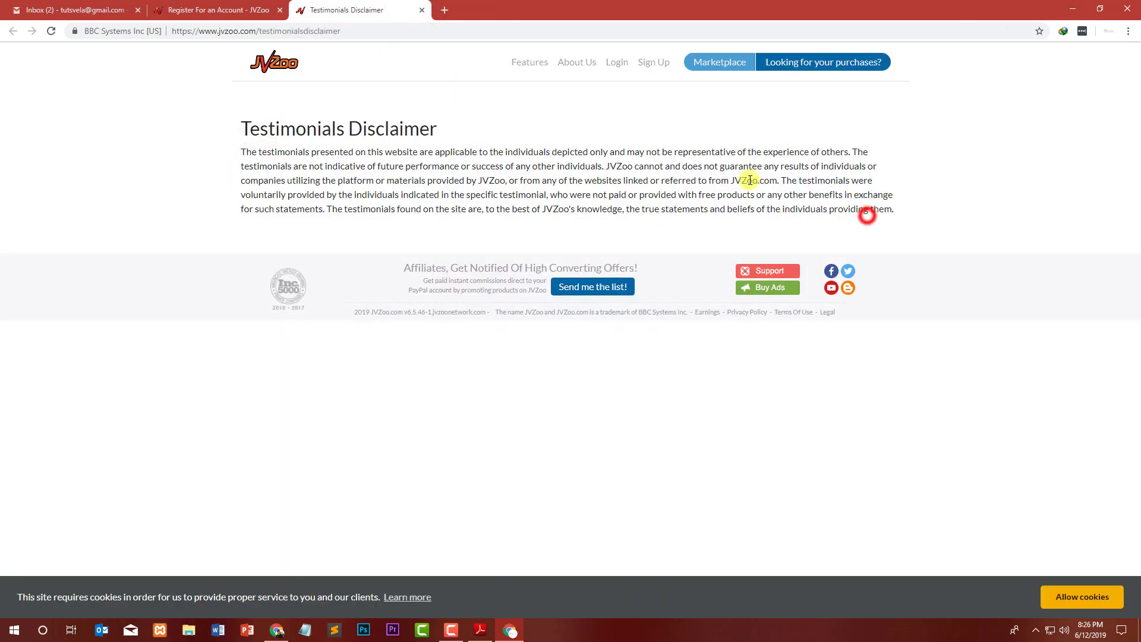
{"action": "left_click", "coordinate": [422, 10]}
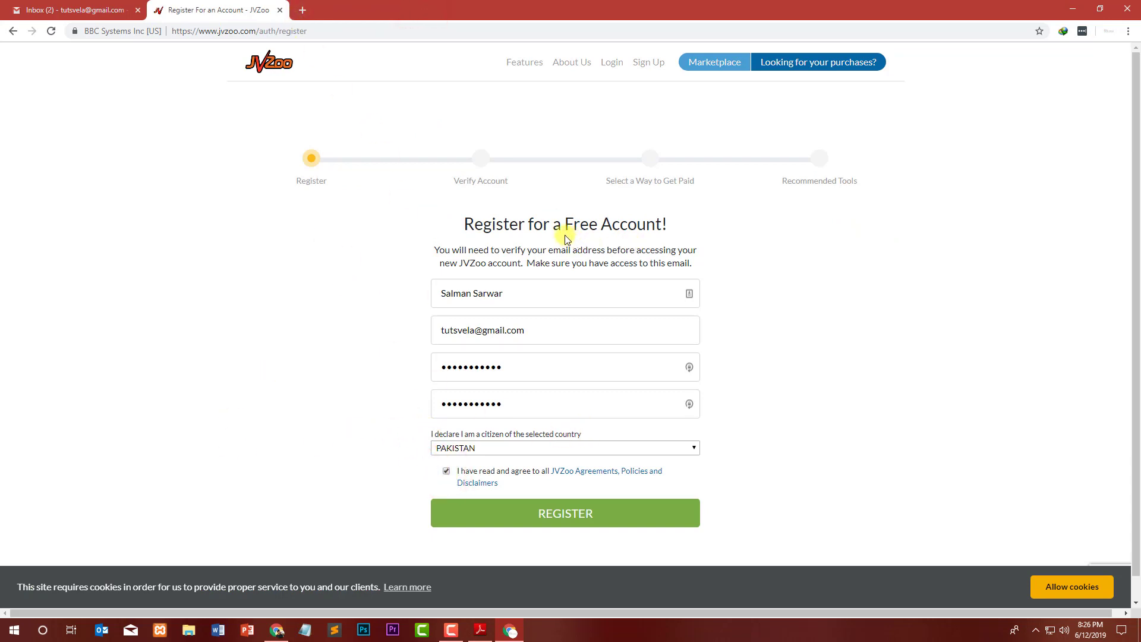
Allow JVZoo's cookies, then briefly check the affiliate PDF and minimize it again.
{"action": "left_click", "coordinate": [1057, 587]}
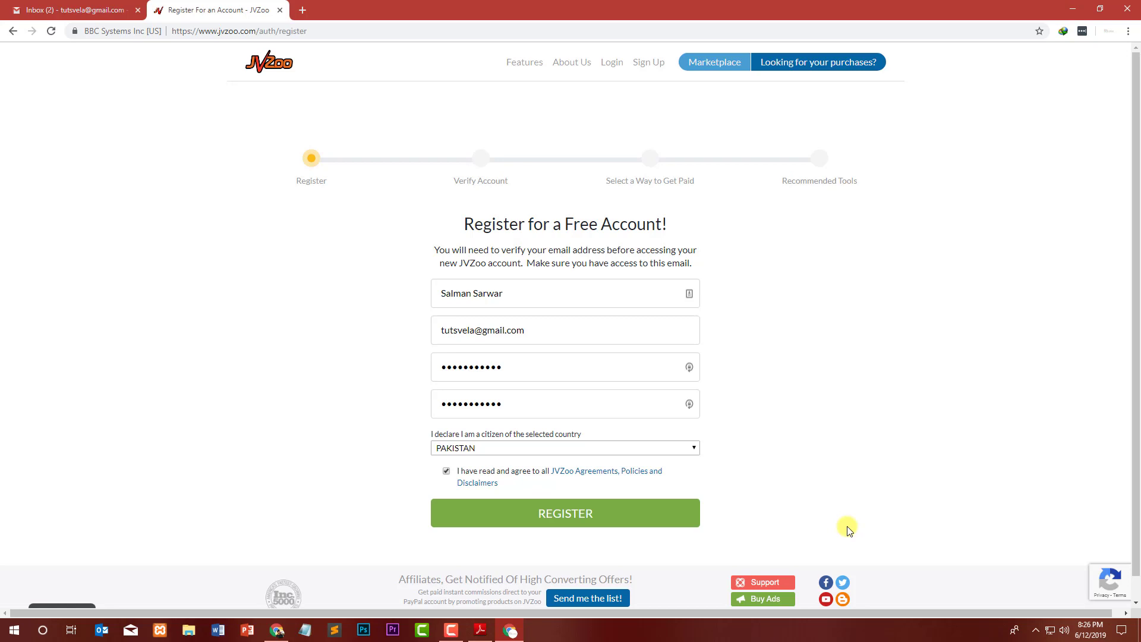
{"action": "left_click", "coordinate": [480, 630]}
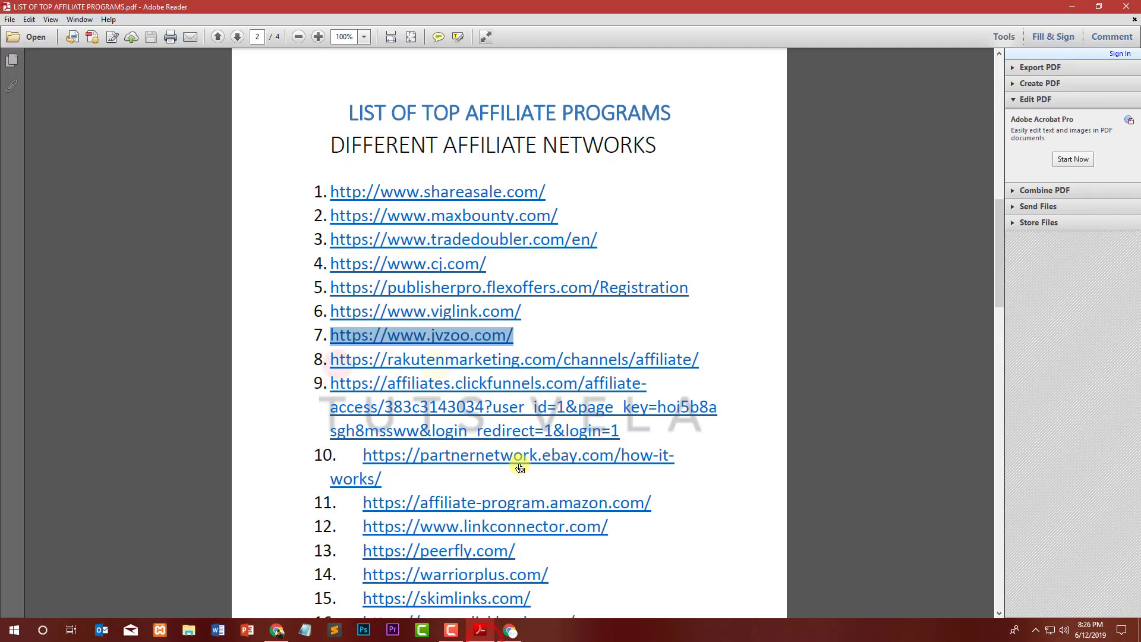
{"action": "left_click", "coordinate": [258, 364]}
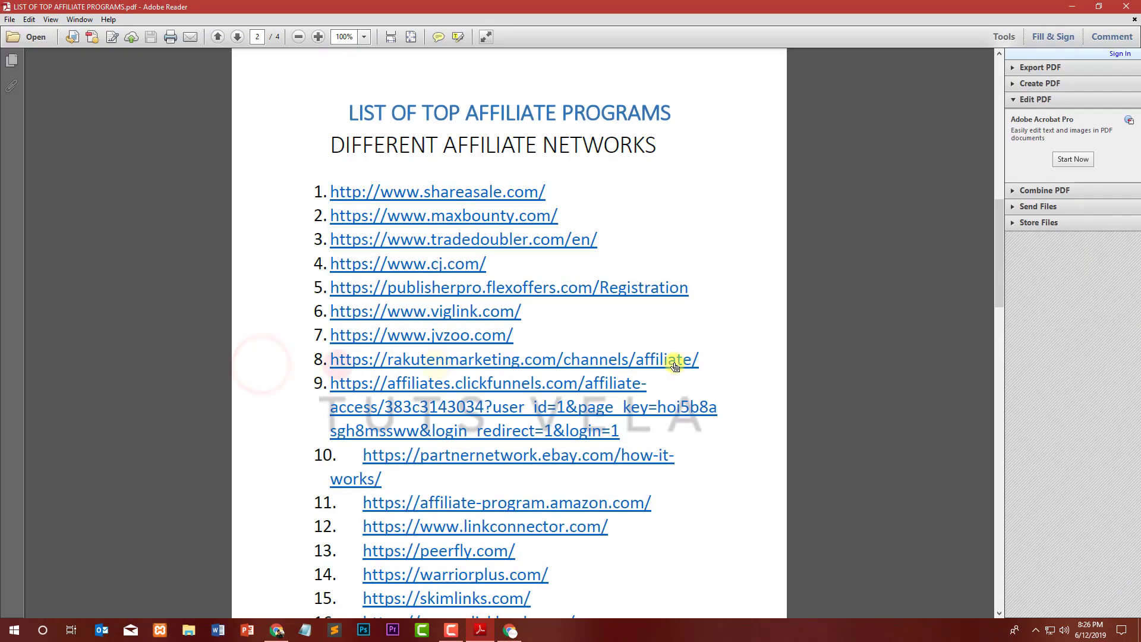
{"action": "left_click", "coordinate": [1075, 5]}
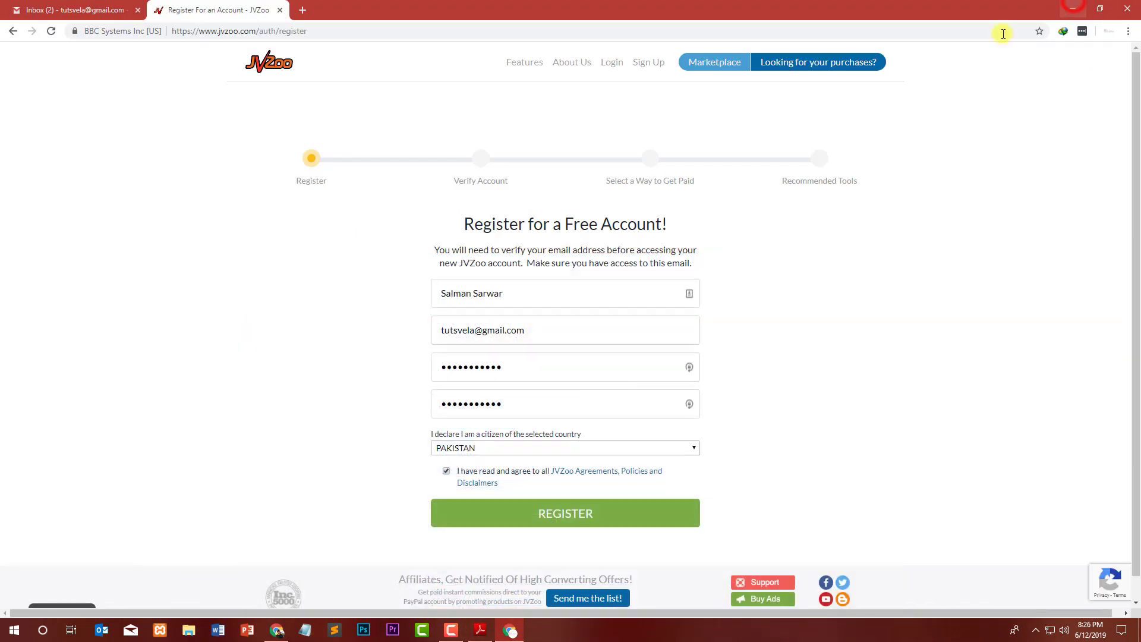
Submit the JVZoo registration with REGISTER and decline Chrome's save-password offer.
{"action": "left_click", "coordinate": [523, 516]}
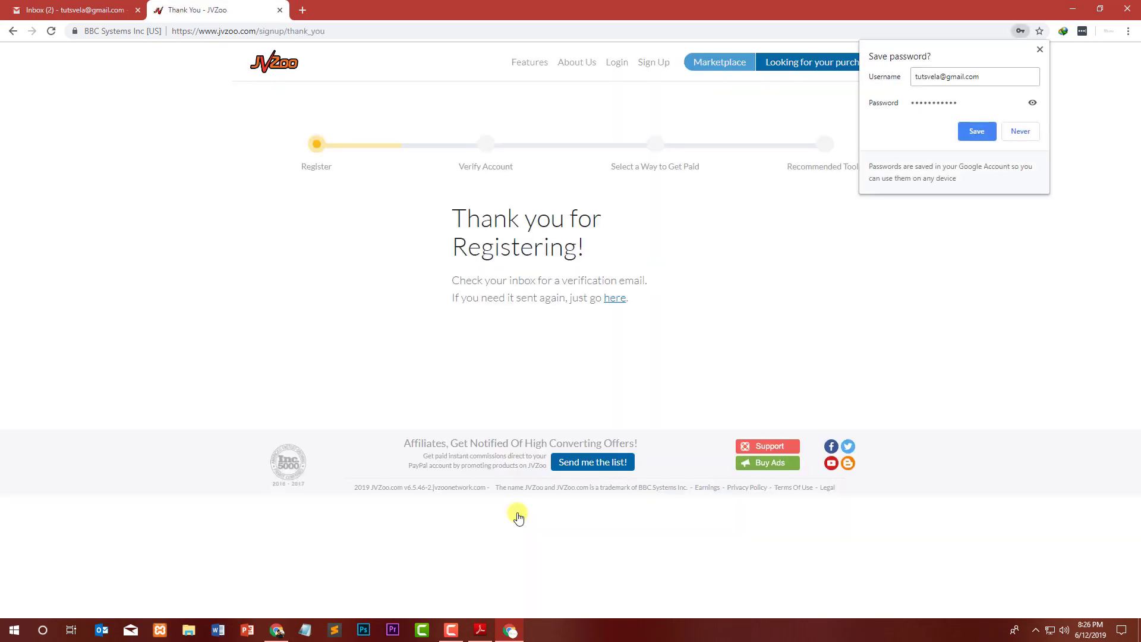
{"action": "left_click", "coordinate": [1038, 52]}
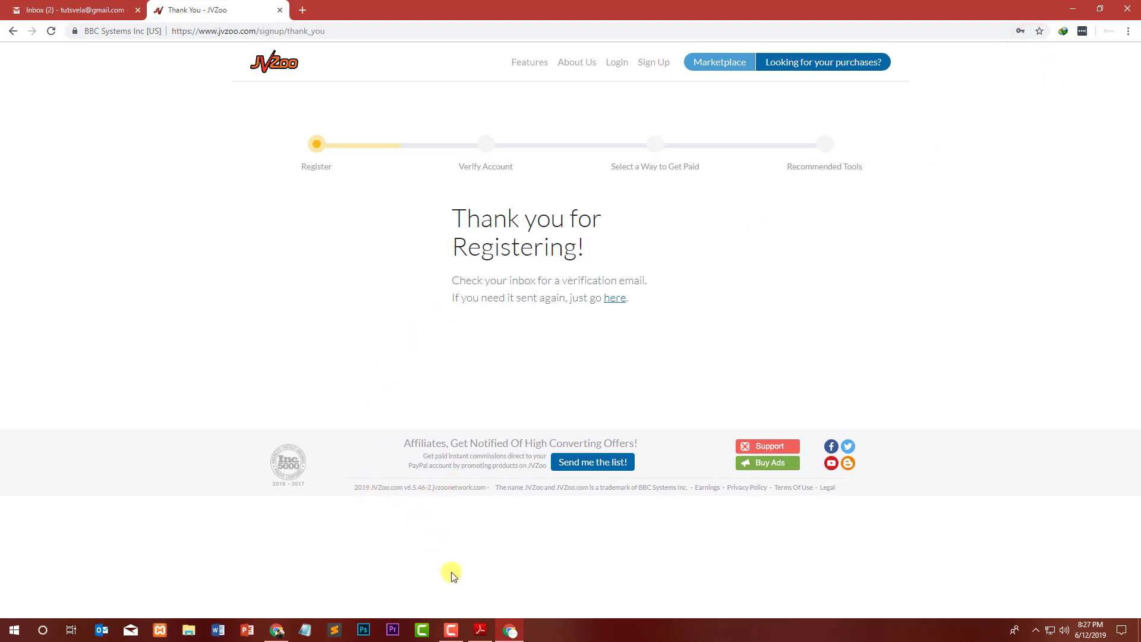
{"action": "left_click", "coordinate": [480, 630]}
{"action": "scroll", "coordinate": [433, 331], "scroll_direction": "up", "scroll_amount": 2}
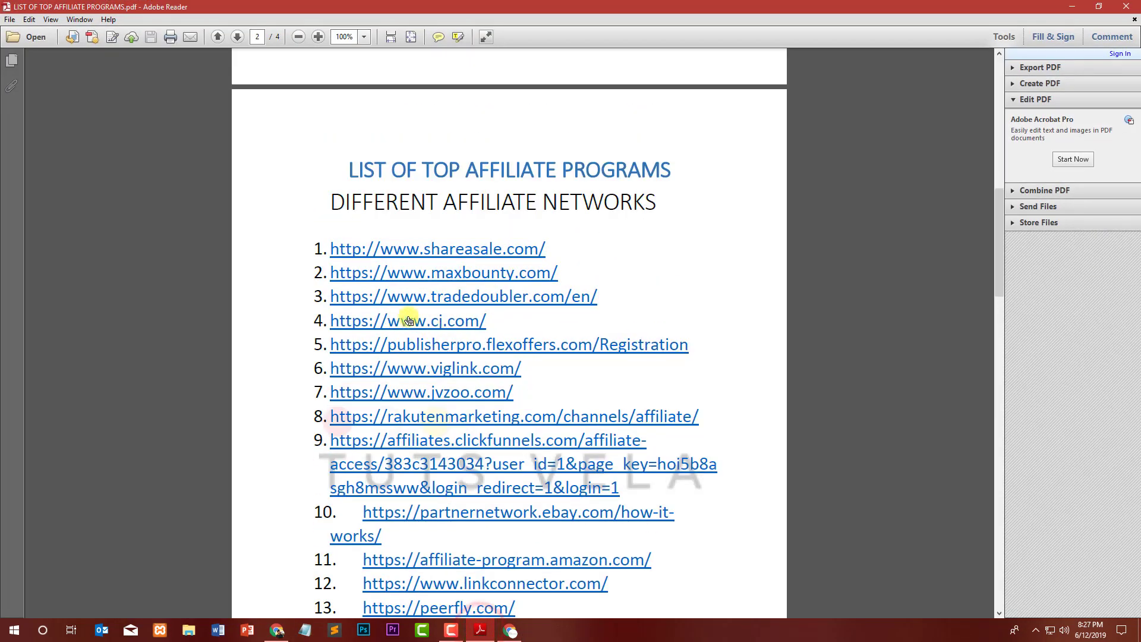
{"action": "scroll", "coordinate": [442, 357], "scroll_direction": "down", "scroll_amount": 5}
{"action": "scroll", "coordinate": [441, 371], "scroll_direction": "down", "scroll_amount": 5}
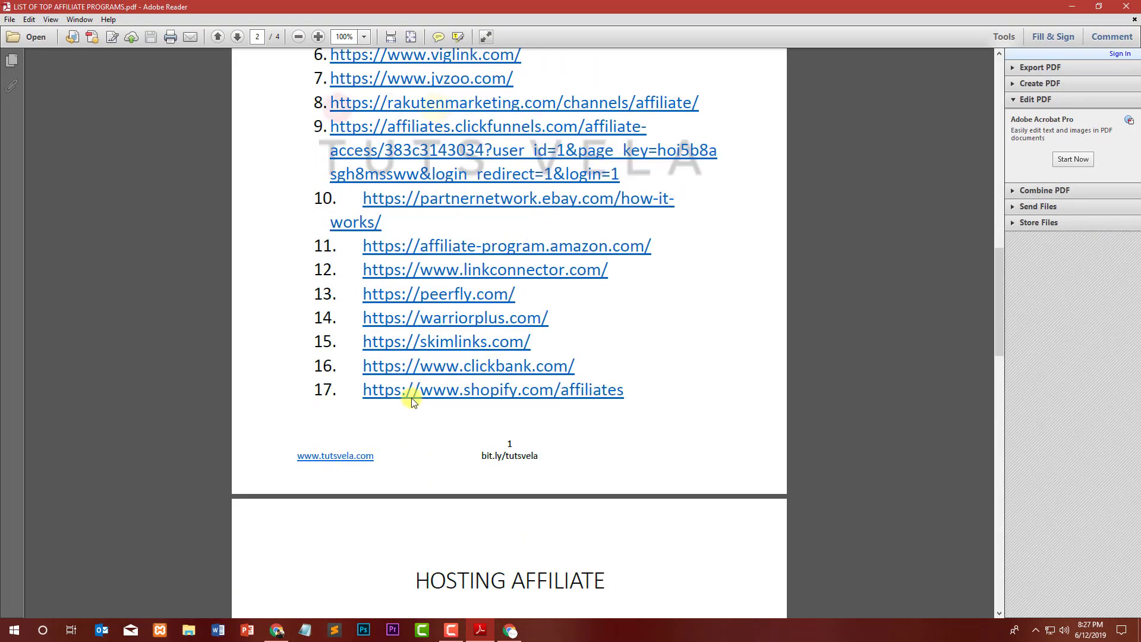
{"action": "scroll", "coordinate": [469, 389], "scroll_direction": "up", "scroll_amount": 4}
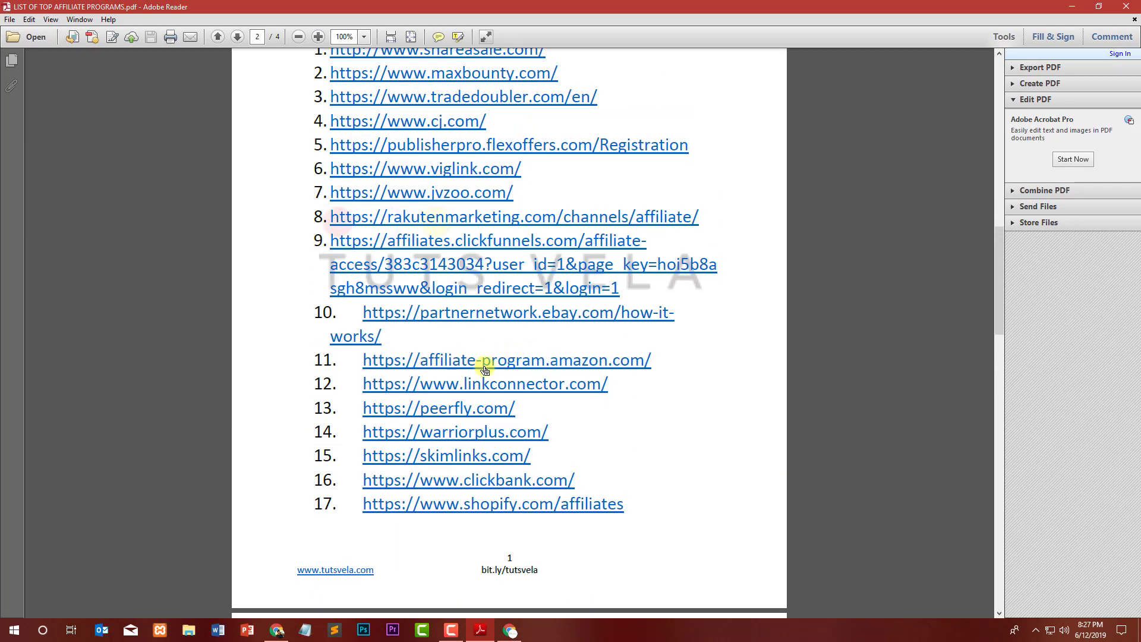
{"action": "left_click", "coordinate": [1073, 7]}
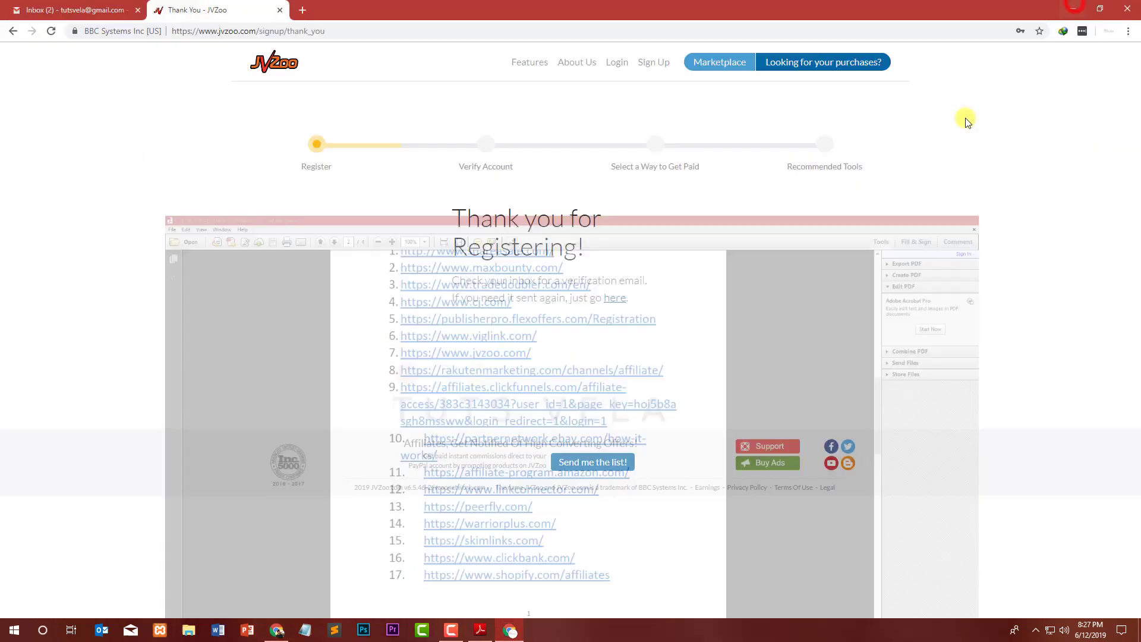
In Gmail, glance at the MailerLite approval email, then switch to the Promotions category.
{"action": "left_click", "coordinate": [75, 7]}
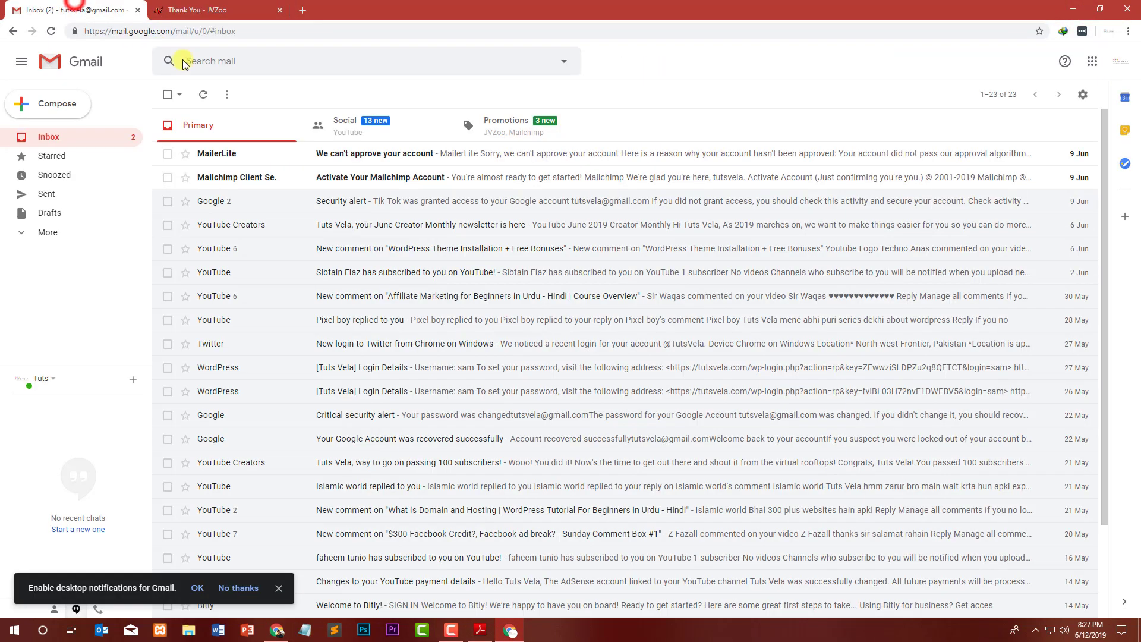
{"action": "left_click", "coordinate": [363, 159]}
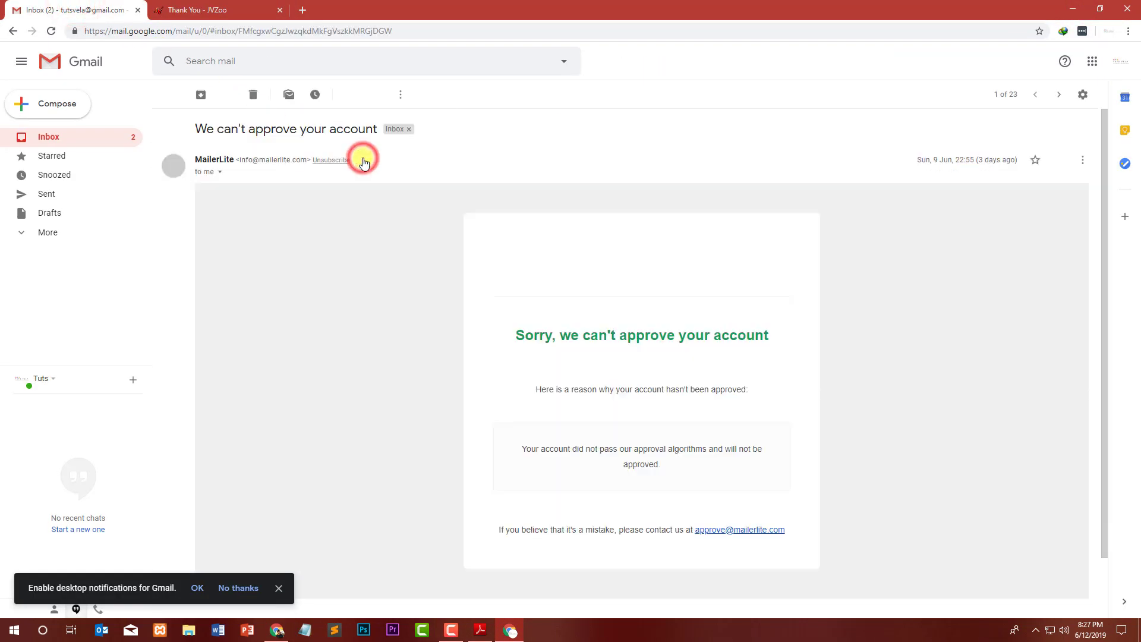
{"action": "left_click", "coordinate": [161, 93]}
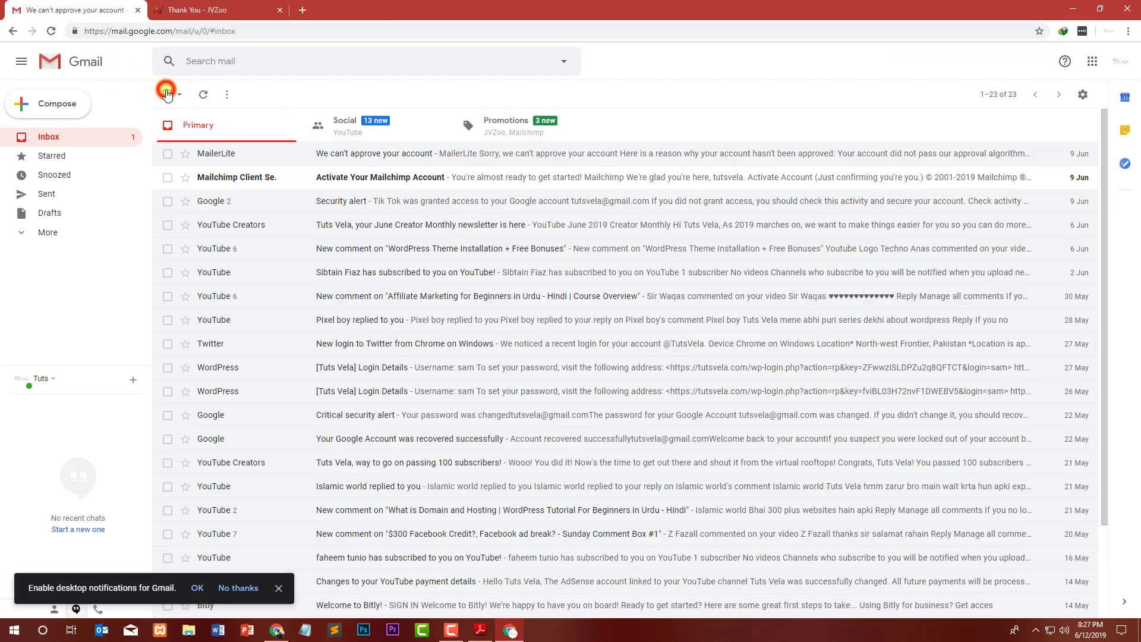
{"action": "left_click", "coordinate": [545, 135]}
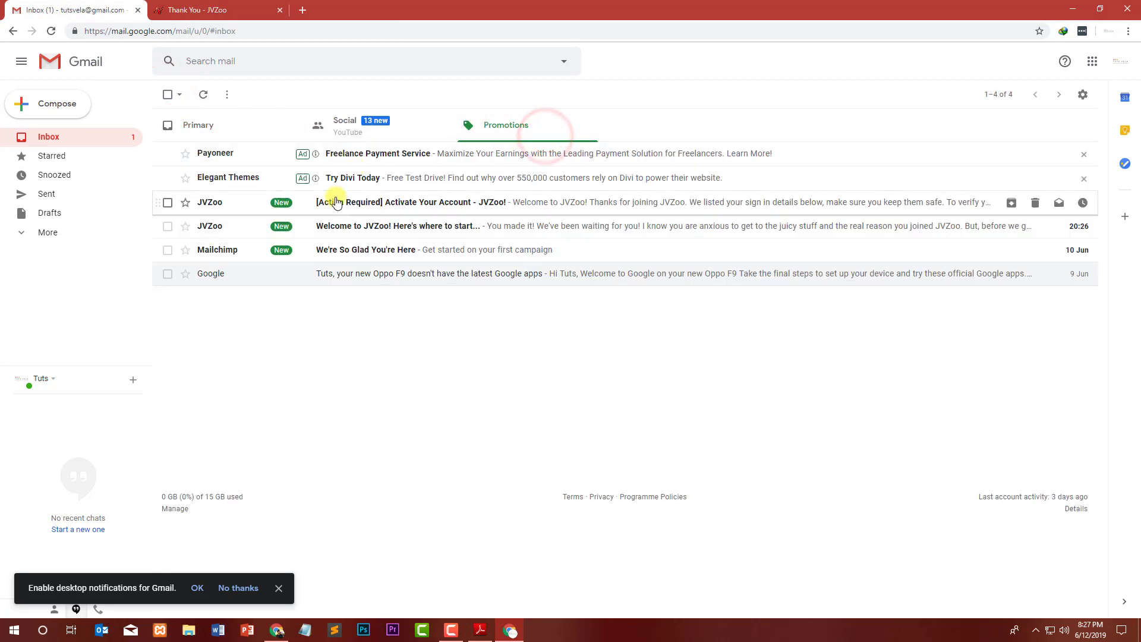
Open the JVZoo activation email and launch its Finish your registration link in a new tab.
{"action": "left_click", "coordinate": [334, 211]}
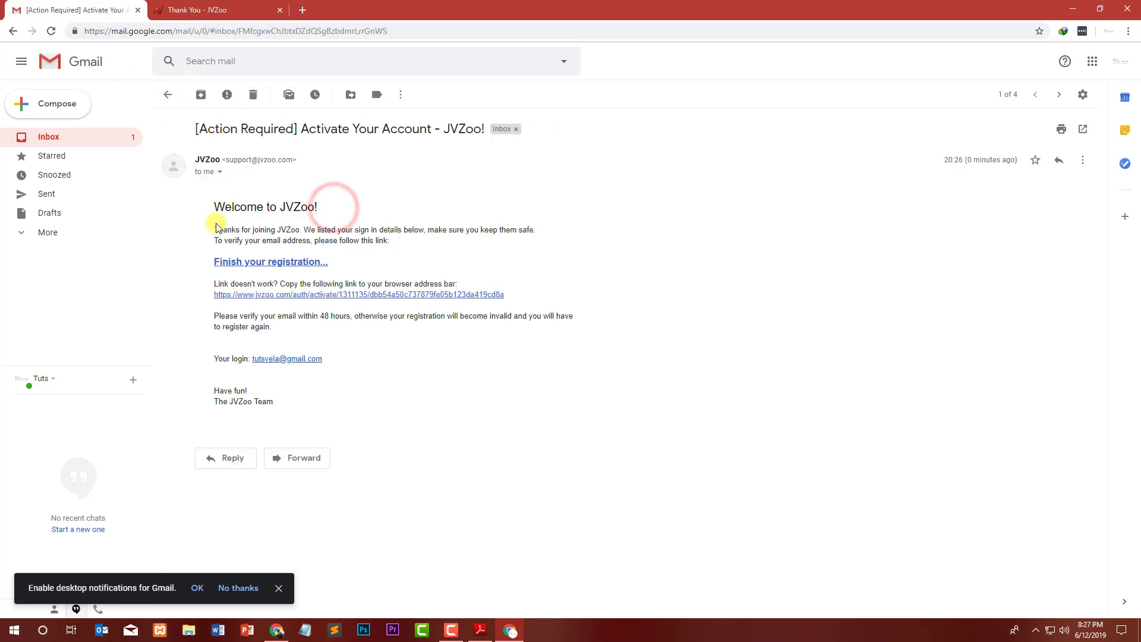
{"action": "left_click_drag", "start_coordinate": [225, 207], "coordinate": [318, 207]}
{"action": "left_click", "coordinate": [383, 225]}
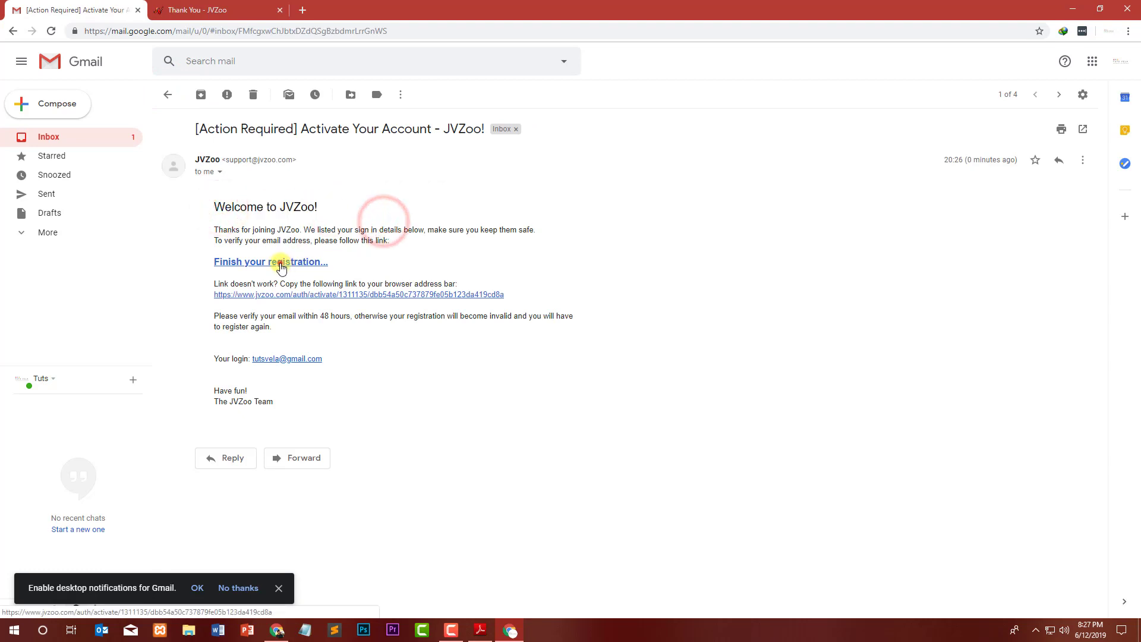
{"action": "left_click", "coordinate": [281, 263]}
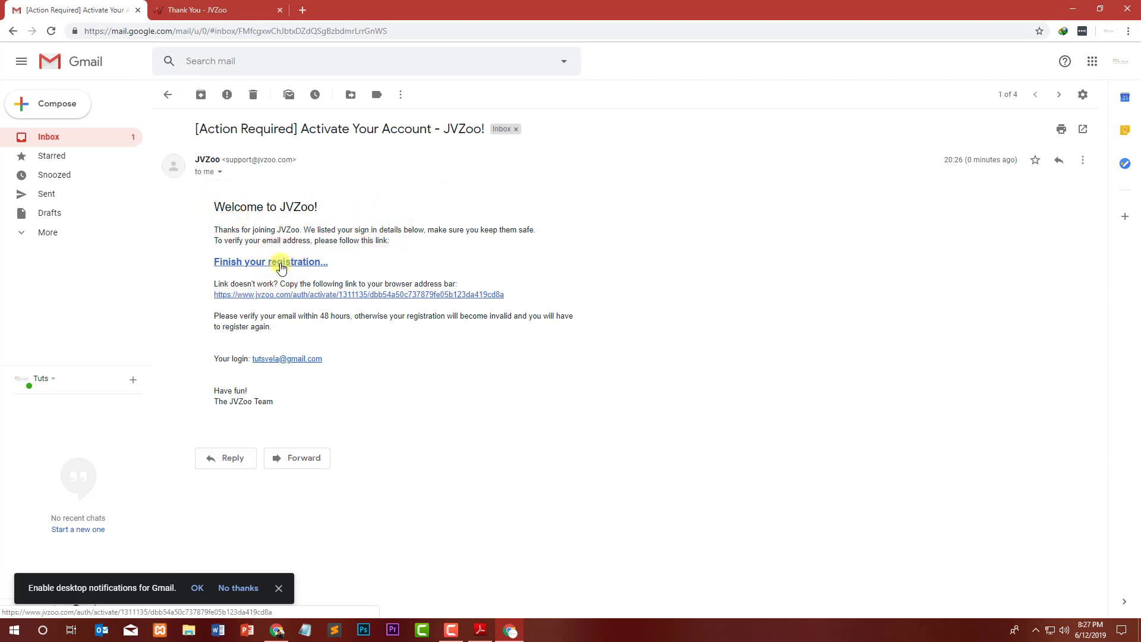
{"action": "left_click", "coordinate": [281, 263]}
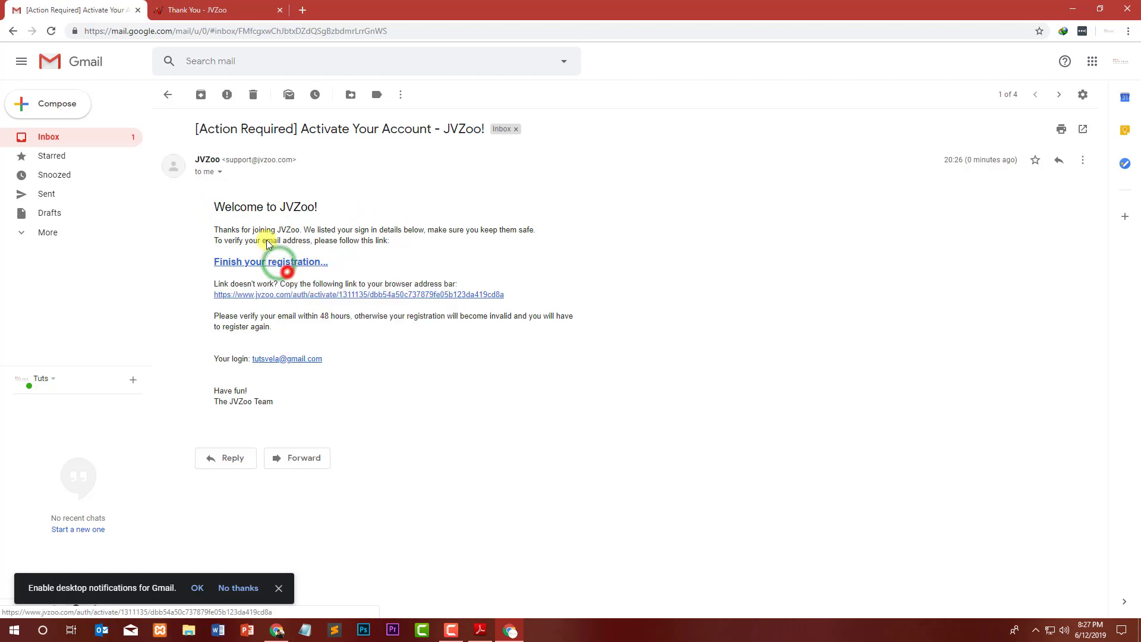
{"action": "left_click", "coordinate": [195, 12]}
{"action": "left_click", "coordinate": [59, 9]}
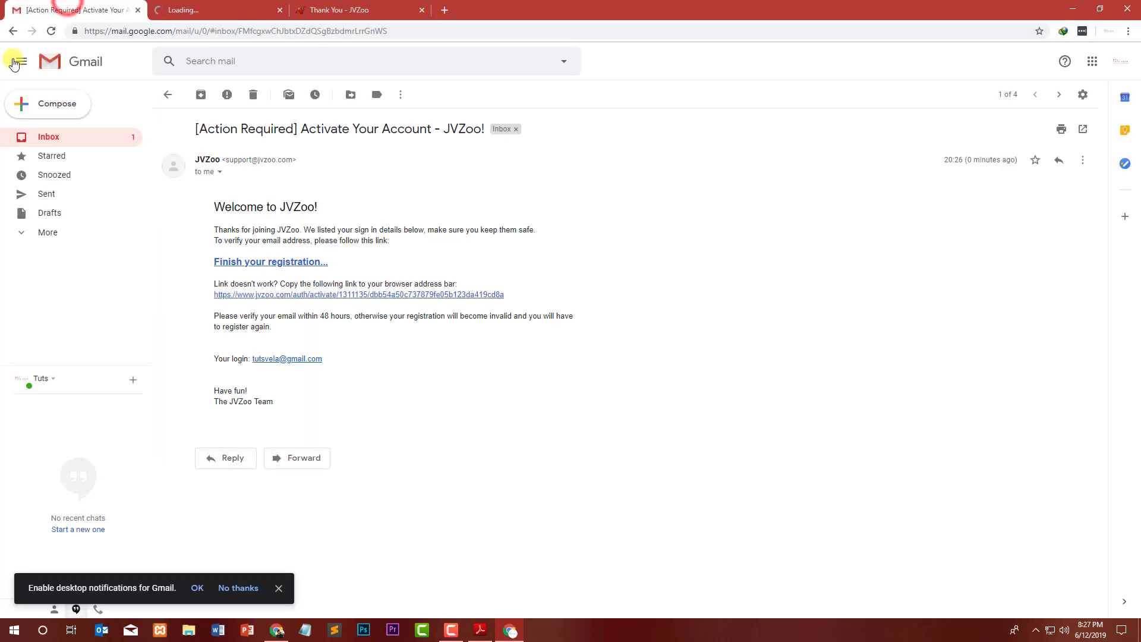
On the activation login tab, fill in the account e-mail and password.
{"action": "left_click", "coordinate": [211, 5]}
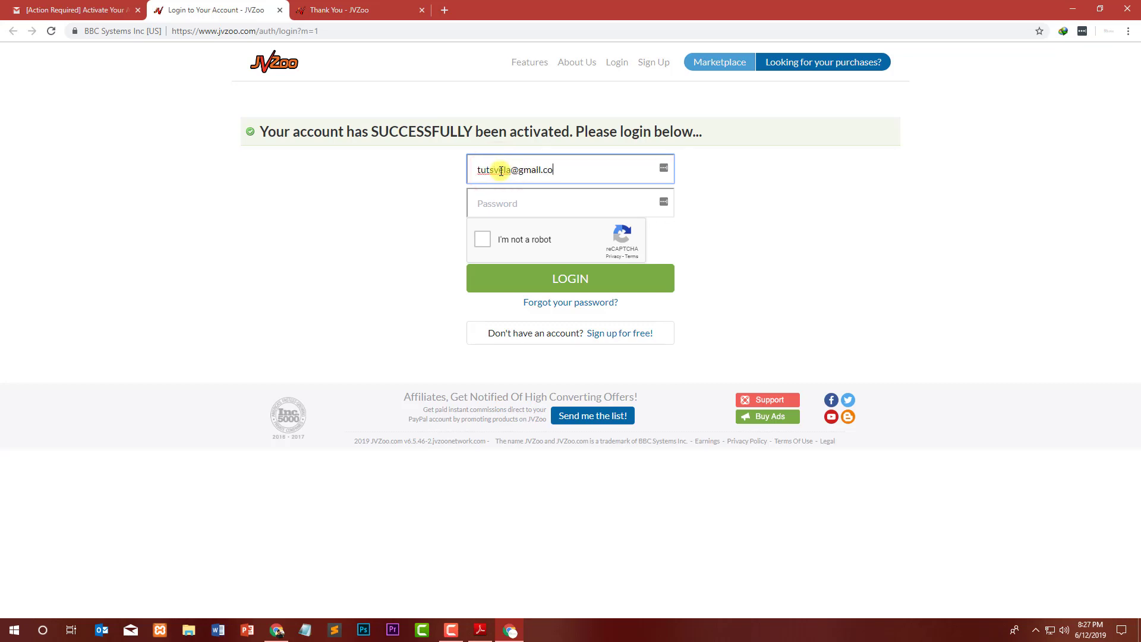
{"action": "type", "text": "m"}
{"action": "key", "text": "Tab"}
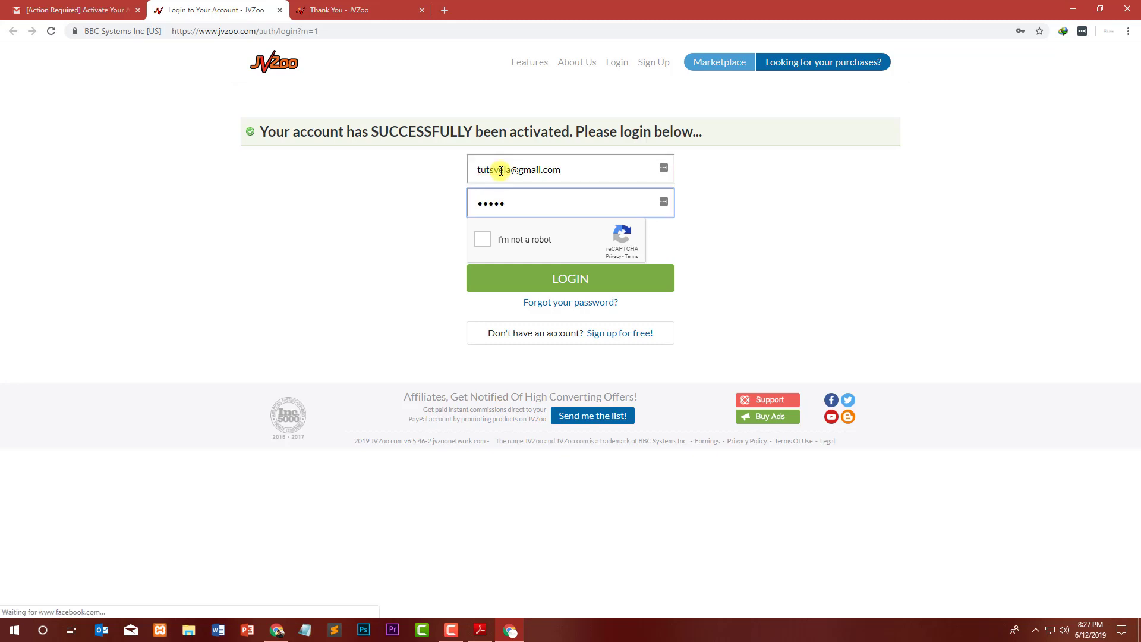
{"action": "key", "text": "Tab"}
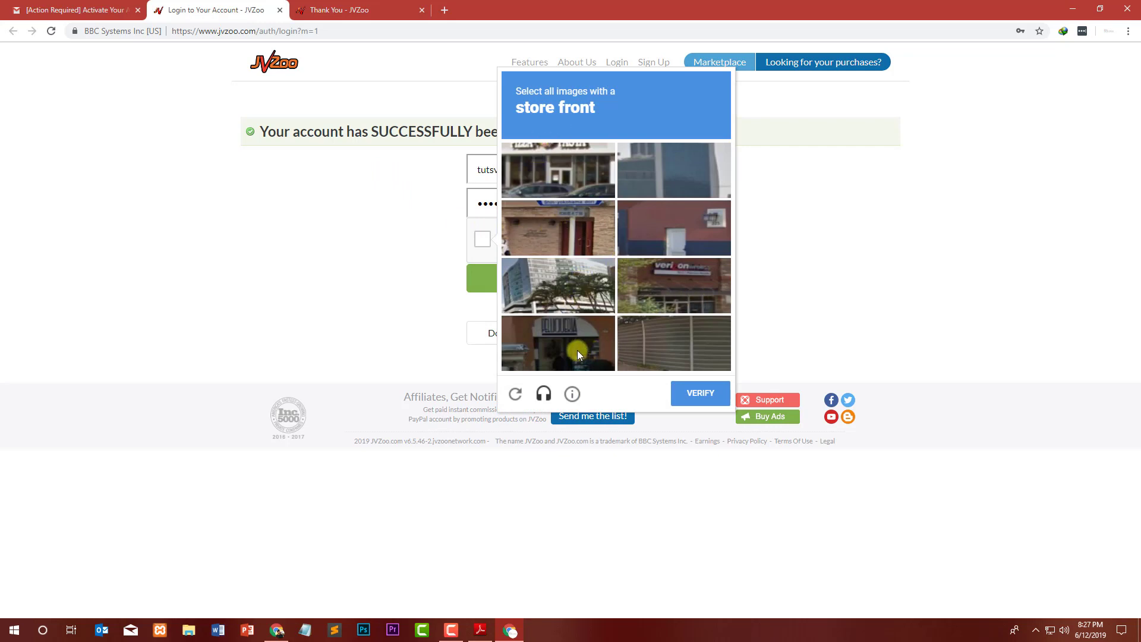
Pass the reCAPTCHA by selecting the three store-front images, verify, then log in.
{"action": "left_click", "coordinate": [573, 182]}
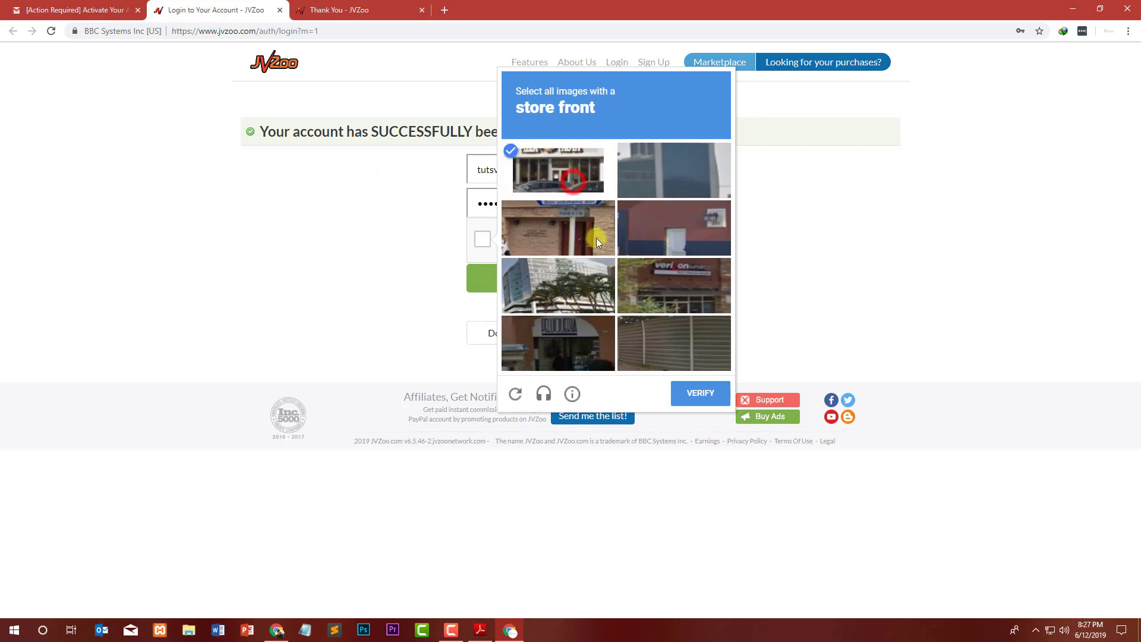
{"action": "left_click", "coordinate": [700, 294]}
{"action": "left_click", "coordinate": [557, 349]}
{"action": "left_click", "coordinate": [726, 392]}
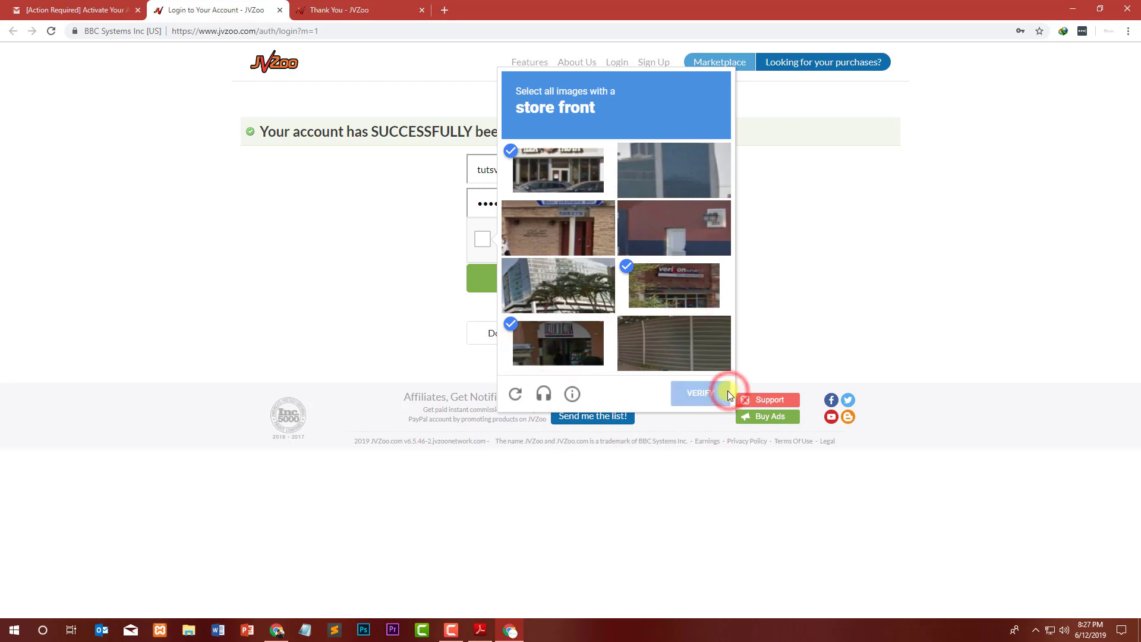
{"action": "left_click", "coordinate": [545, 277]}
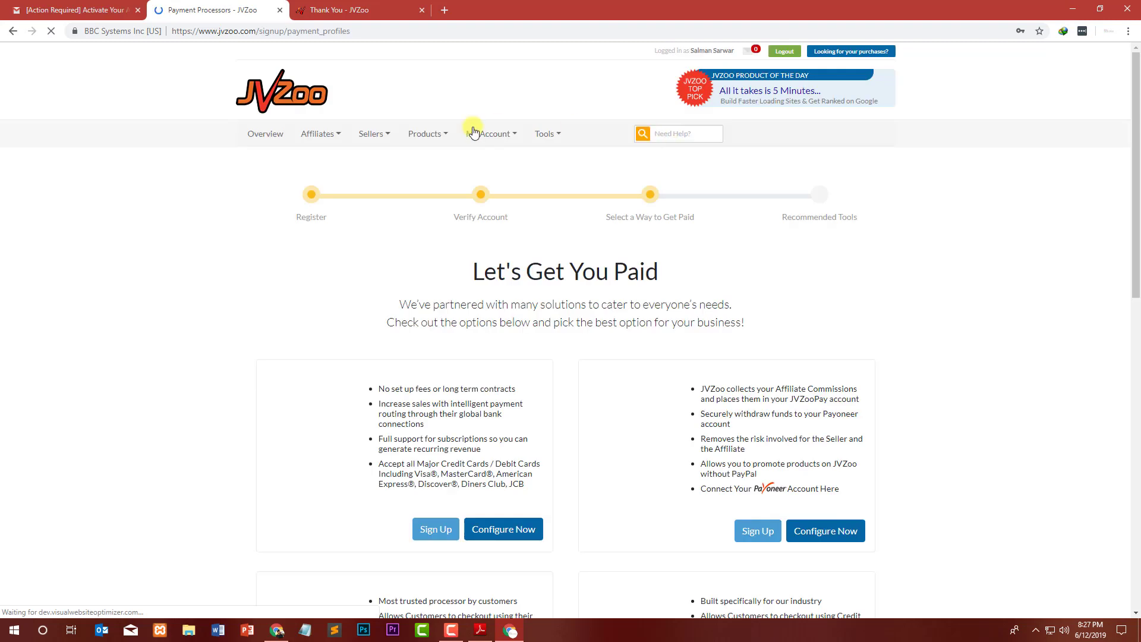
Scroll through the Let's Get You Paid options, including the pay-by-check description.
{"action": "left_click_drag", "start_coordinate": [664, 272], "coordinate": [474, 270]}
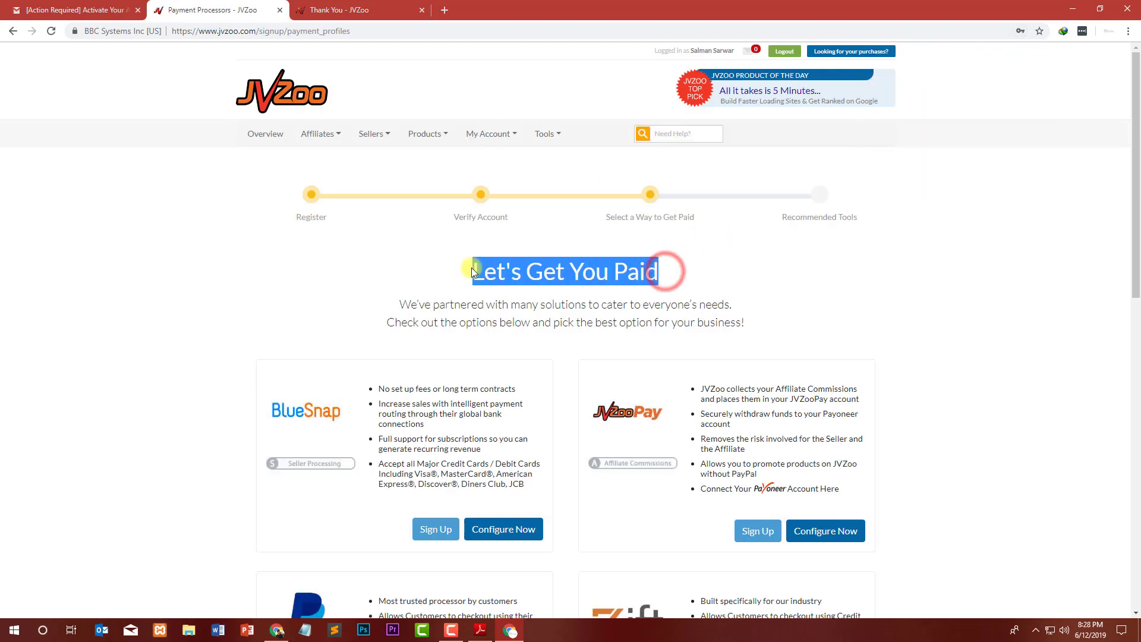
{"action": "left_click", "coordinate": [597, 273]}
{"action": "scroll", "coordinate": [551, 266], "scroll_direction": "down", "scroll_amount": 8}
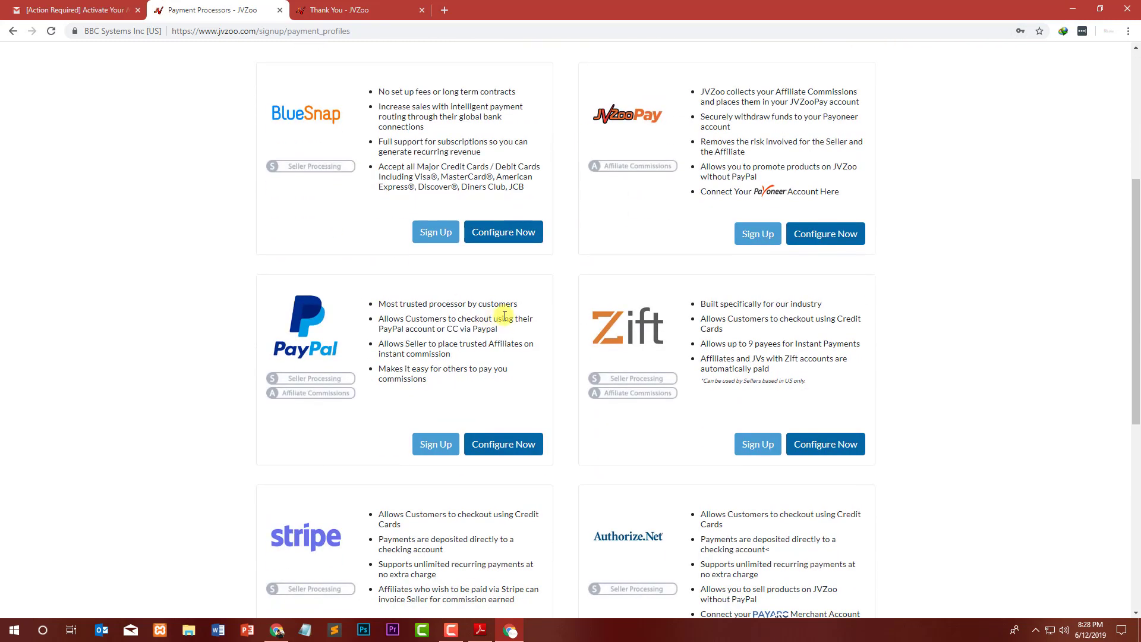
{"action": "scroll", "coordinate": [543, 300], "scroll_direction": "down", "scroll_amount": 3}
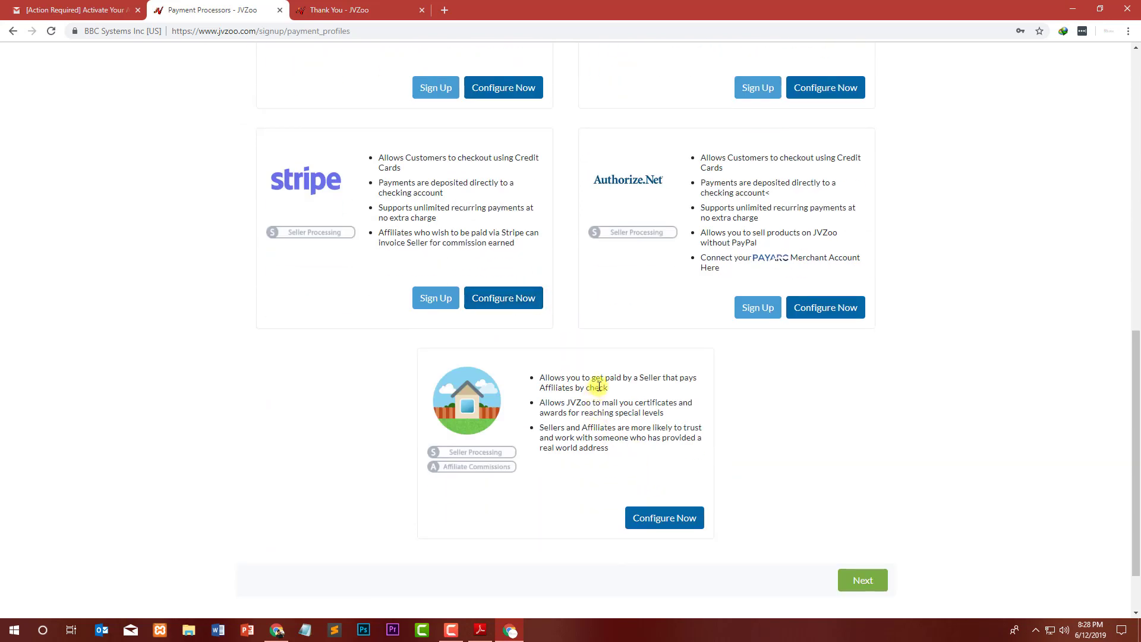
{"action": "left_click_drag", "start_coordinate": [653, 381], "coordinate": [591, 423]}
{"action": "left_click", "coordinate": [591, 423]}
{"action": "scroll", "coordinate": [595, 357], "scroll_direction": "up", "scroll_amount": 3}
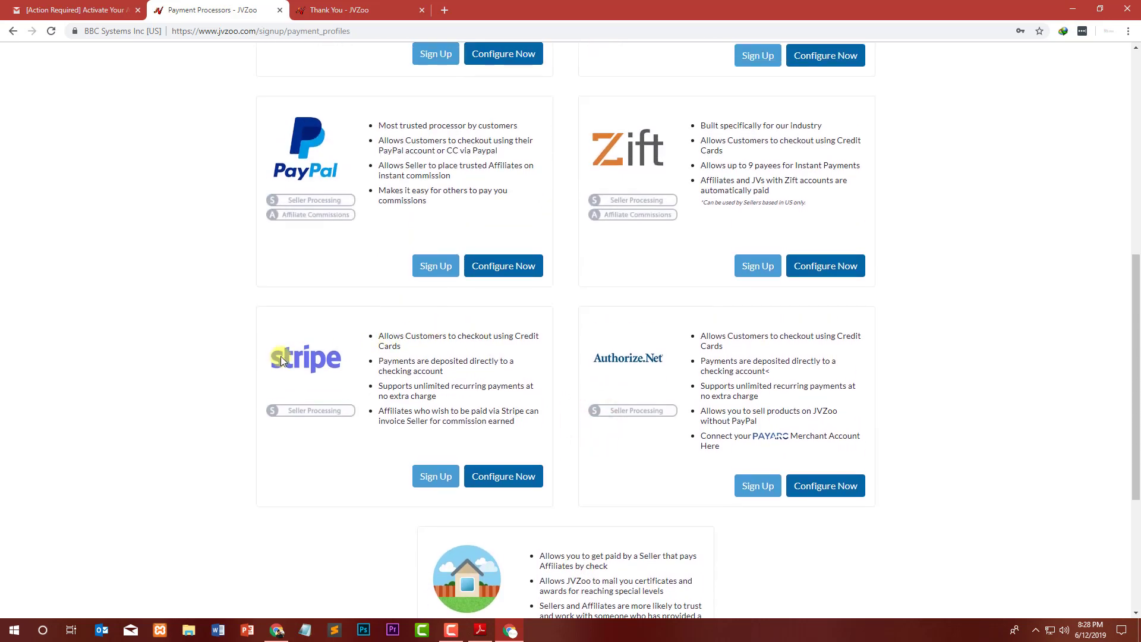
{"action": "scroll", "coordinate": [290, 359], "scroll_direction": "up", "scroll_amount": 3}
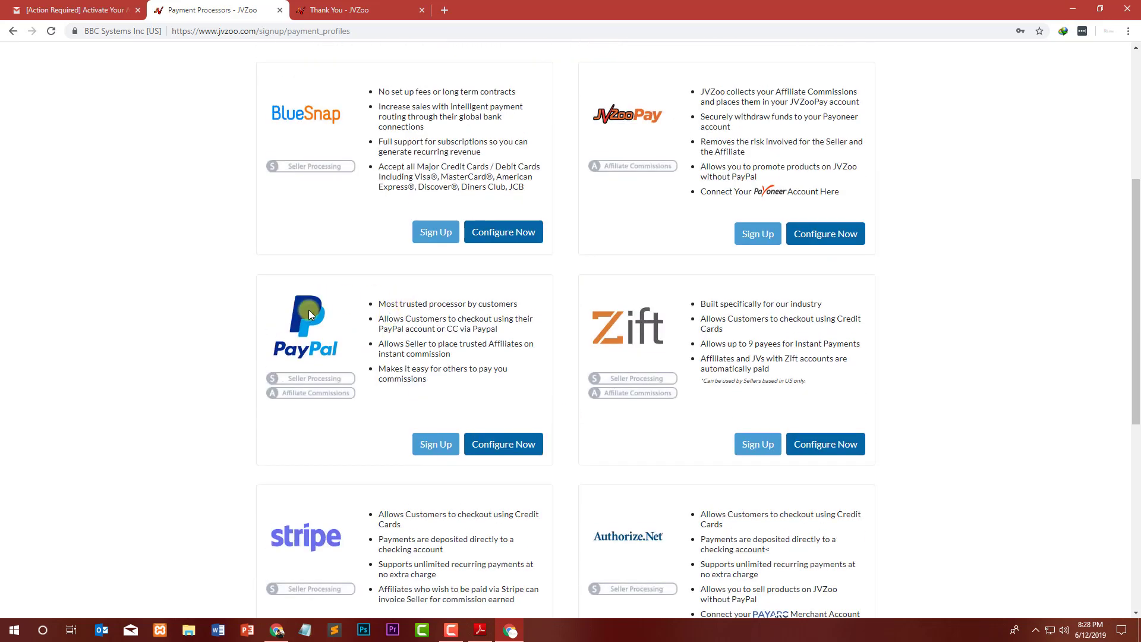
{"action": "scroll", "coordinate": [307, 323], "scroll_direction": "up", "scroll_amount": 3}
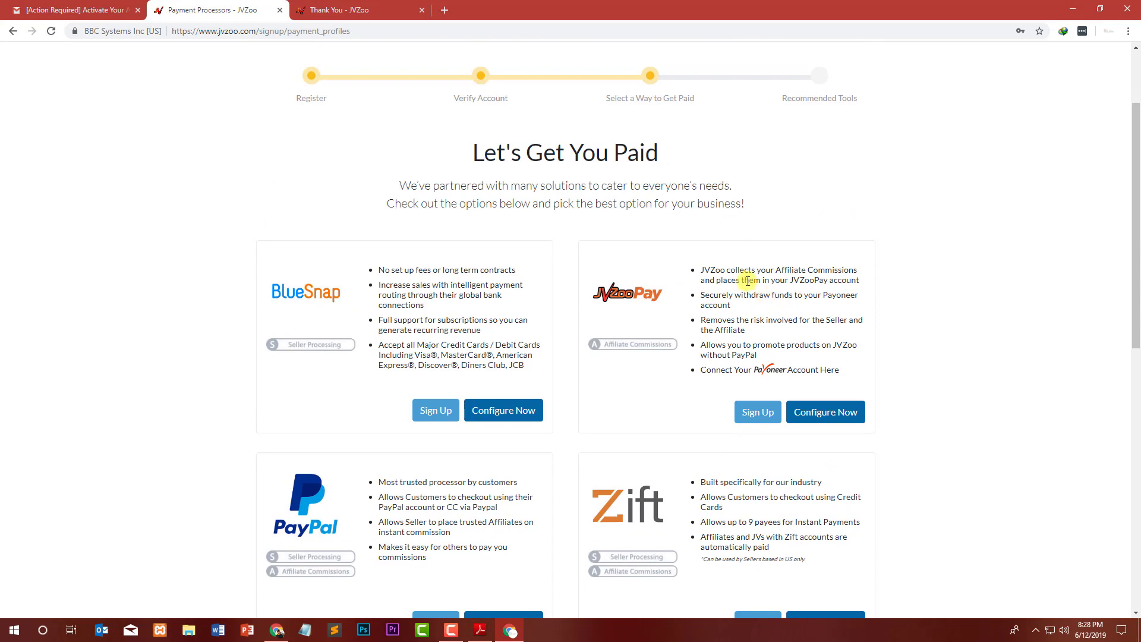
Review the JVZooPay benefits and start its Payoneer sign-up in a new tab.
{"action": "triple_click", "coordinate": [726, 275]}
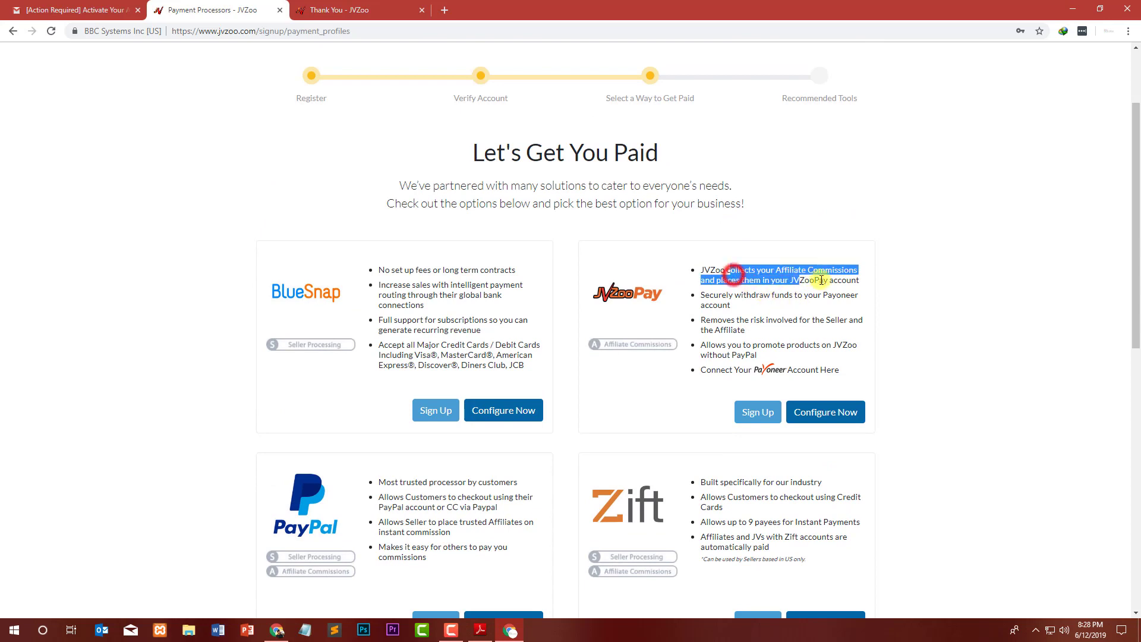
{"action": "left_click", "coordinate": [854, 276]}
{"action": "triple_click", "coordinate": [747, 306]}
{"action": "left_click", "coordinate": [748, 309]}
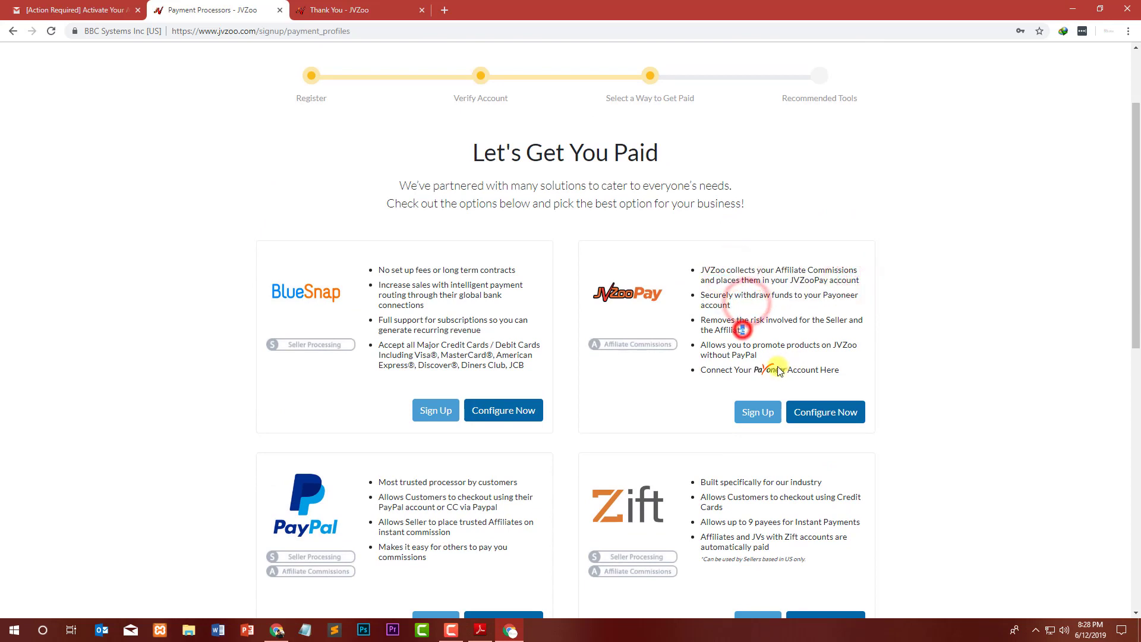
{"action": "left_click", "coordinate": [803, 369]}
{"action": "triple_click", "coordinate": [803, 369]}
{"action": "left_click", "coordinate": [790, 382]}
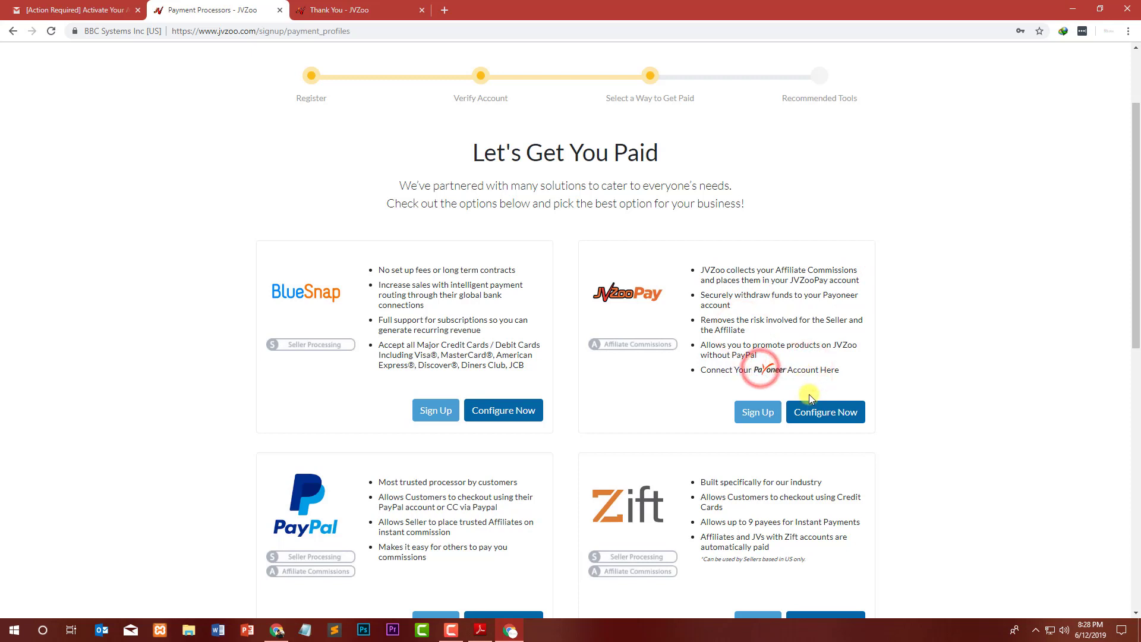
{"action": "left_click", "coordinate": [752, 416]}
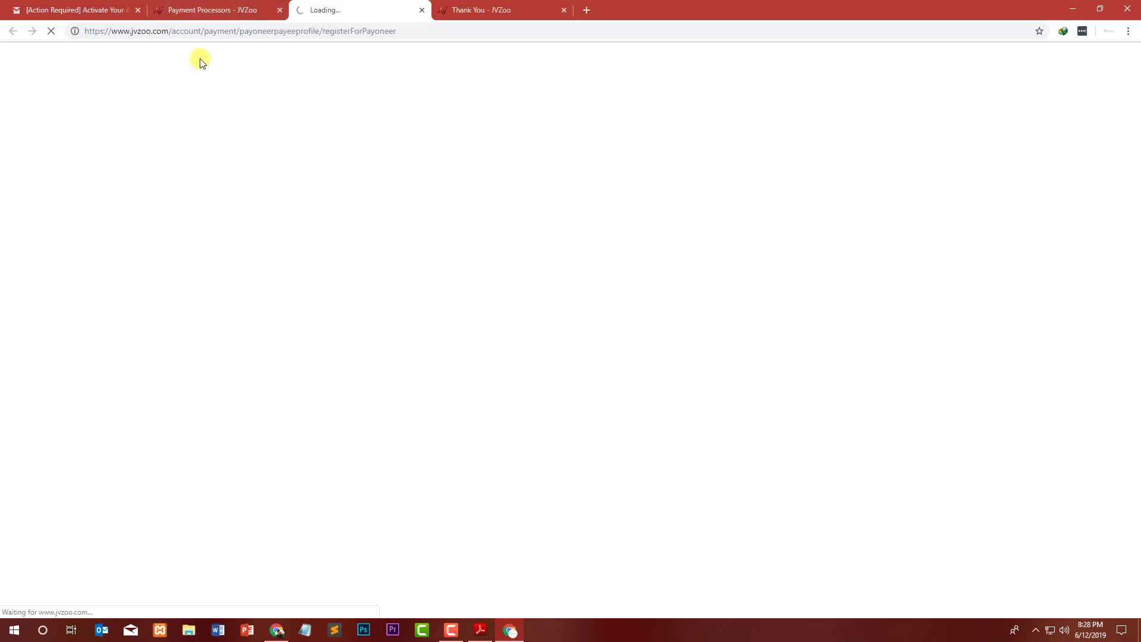
{"action": "left_click", "coordinate": [230, 9]}
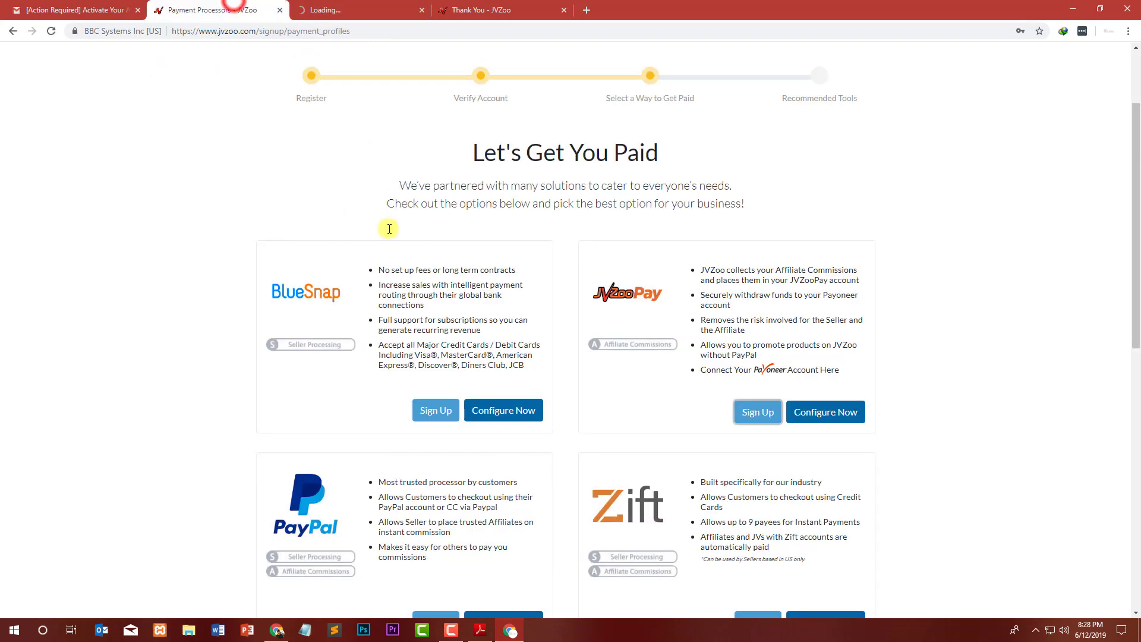
{"action": "scroll", "coordinate": [444, 581], "scroll_direction": "down", "scroll_amount": 1}
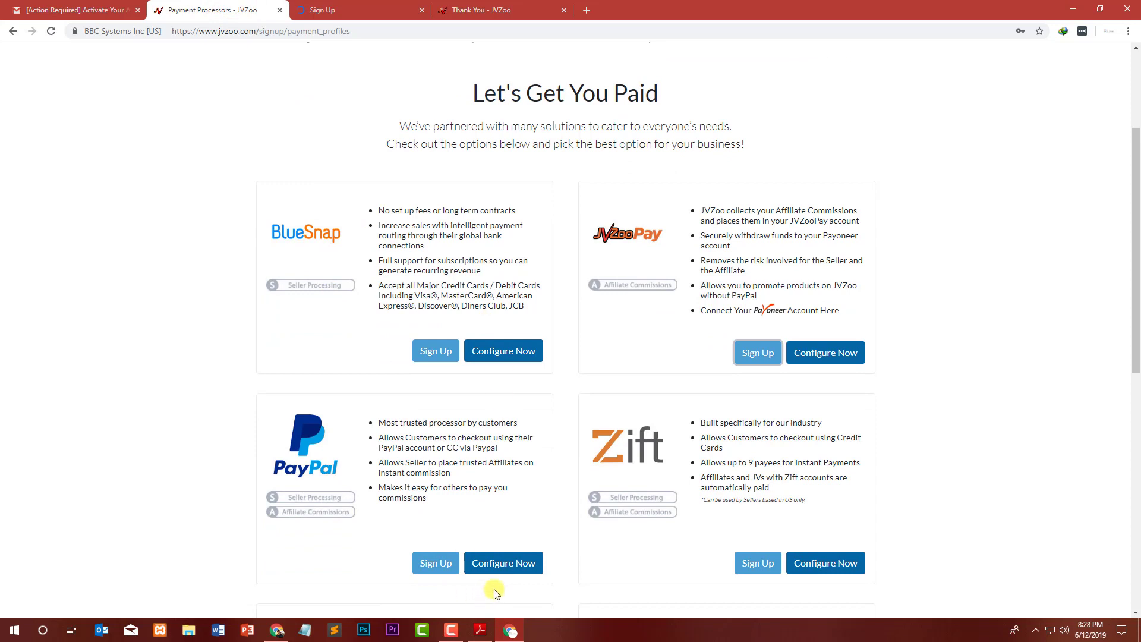
On the Payoneer tab, choose Local Bank Account as the withdrawal method and continue.
{"action": "left_click", "coordinate": [356, 8]}
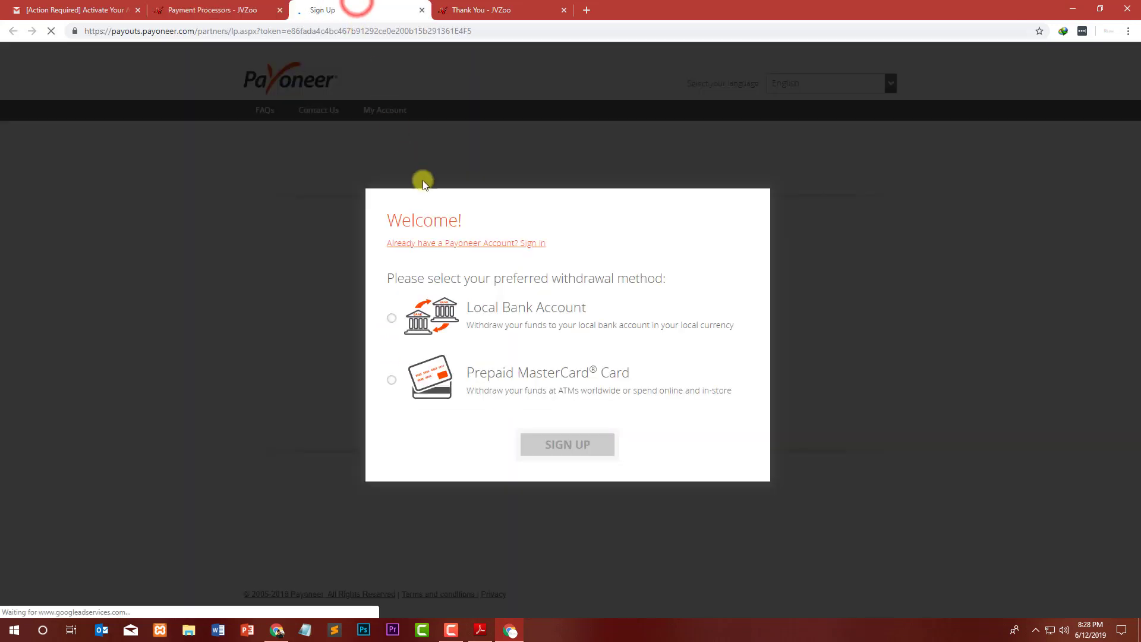
{"action": "left_click", "coordinate": [391, 317]}
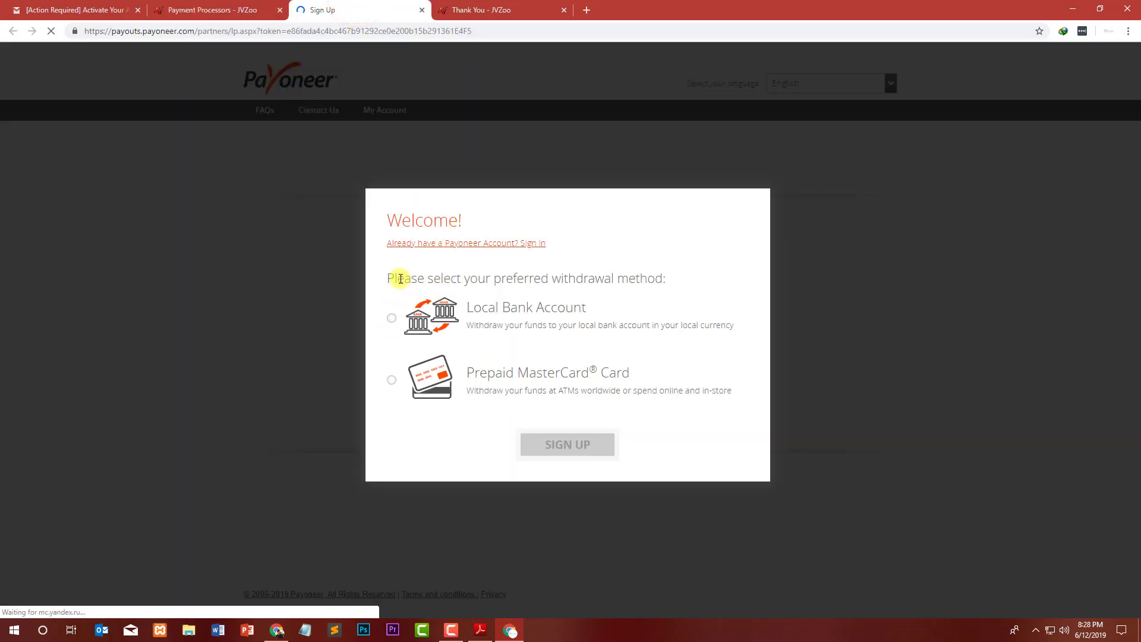
{"action": "left_click_drag", "start_coordinate": [385, 276], "coordinate": [665, 271]}
{"action": "left_click_drag", "start_coordinate": [606, 301], "coordinate": [469, 310]}
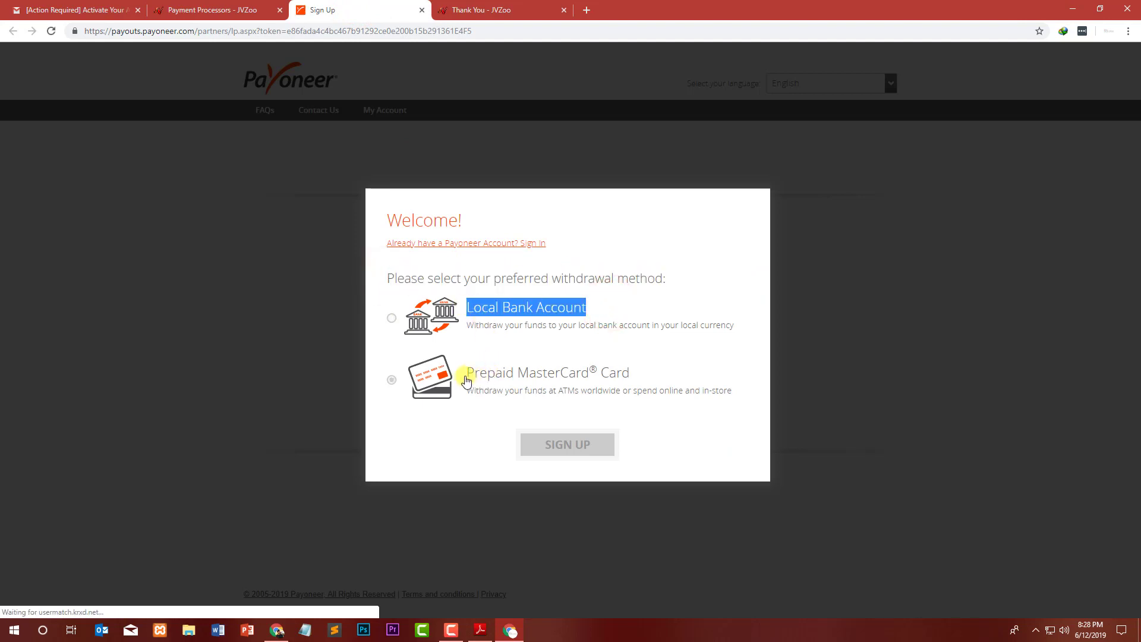
{"action": "left_click", "coordinate": [392, 326]}
{"action": "left_click", "coordinate": [573, 445]}
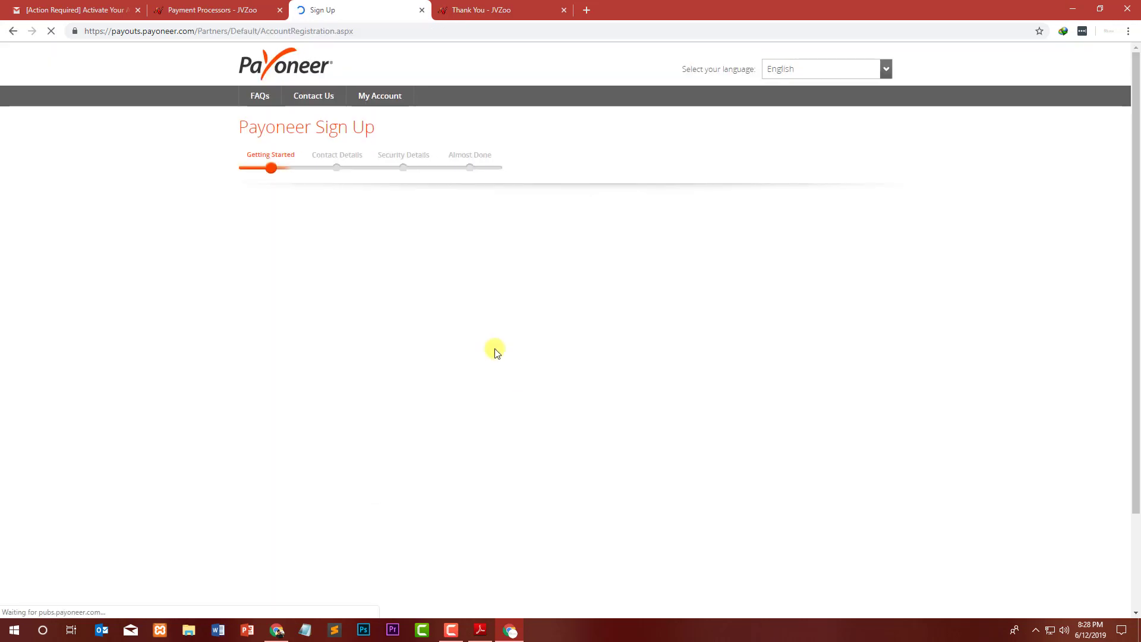
Dismiss the 'Already have a Payoneer account?' popup and close the Payoneer sign-up tab.
{"action": "left_click_drag", "start_coordinate": [245, 130], "coordinate": [387, 126]}
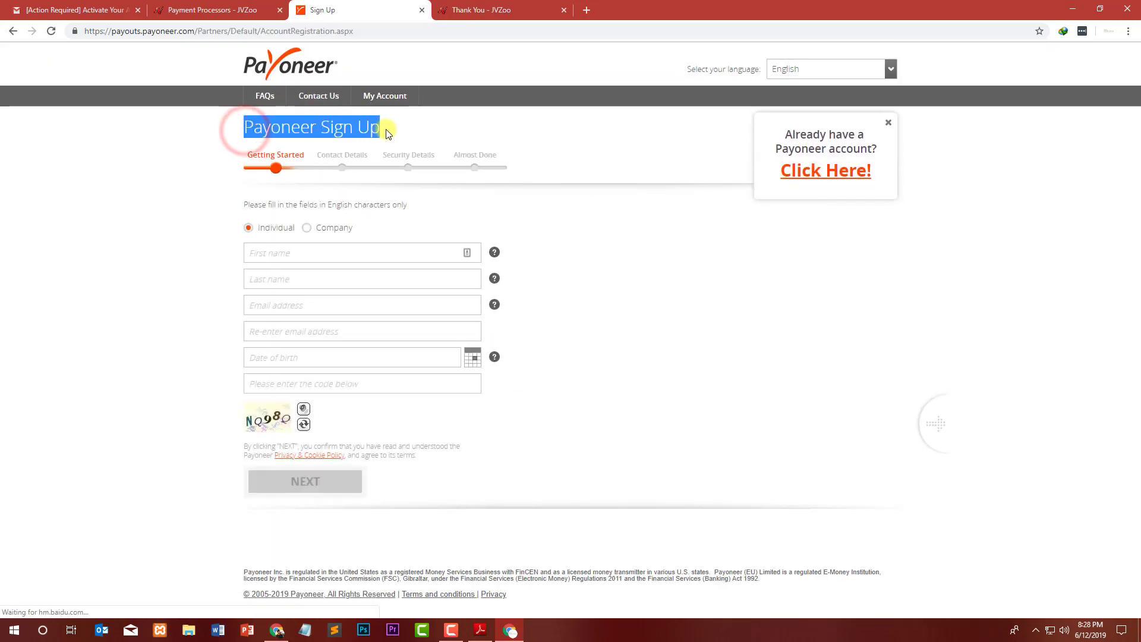
{"action": "left_click", "coordinate": [887, 123]}
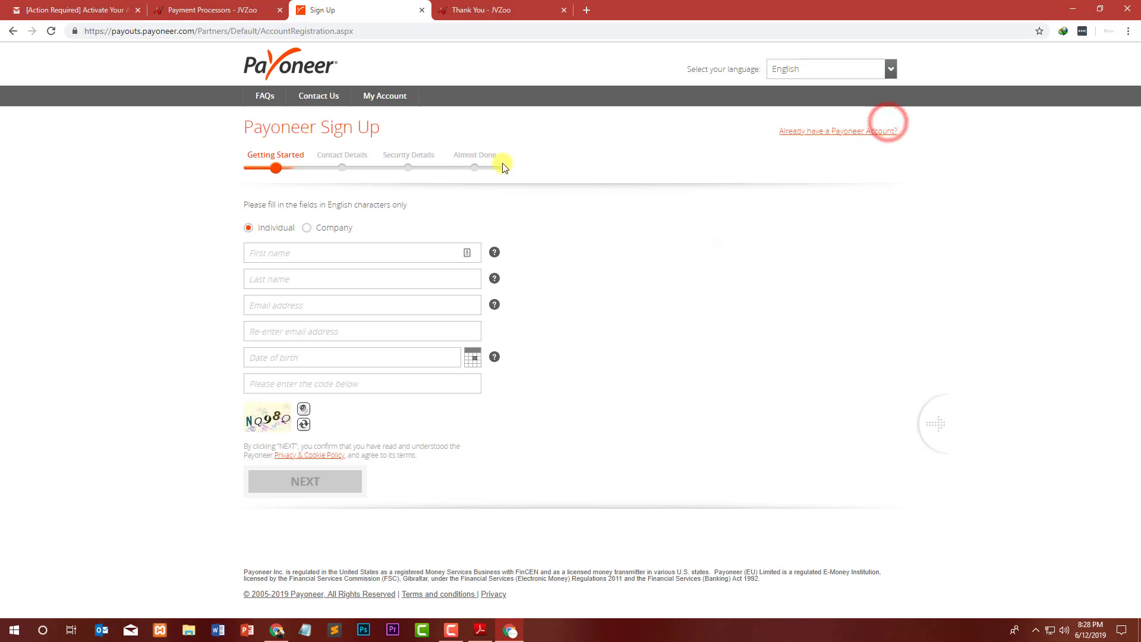
{"action": "left_click", "coordinate": [424, 12]}
Scroll the Payment Processors page and continue to the Recommended tools step with Next.
{"action": "scroll", "coordinate": [499, 153], "scroll_direction": "down", "scroll_amount": 9}
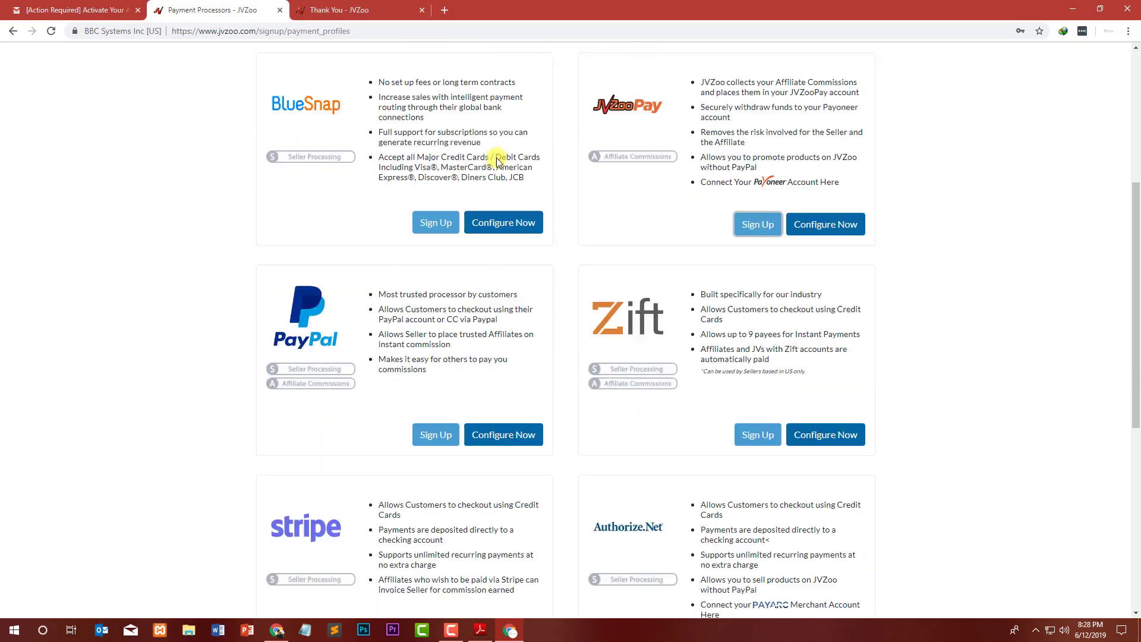
{"action": "scroll", "coordinate": [581, 349], "scroll_direction": "up", "scroll_amount": 5}
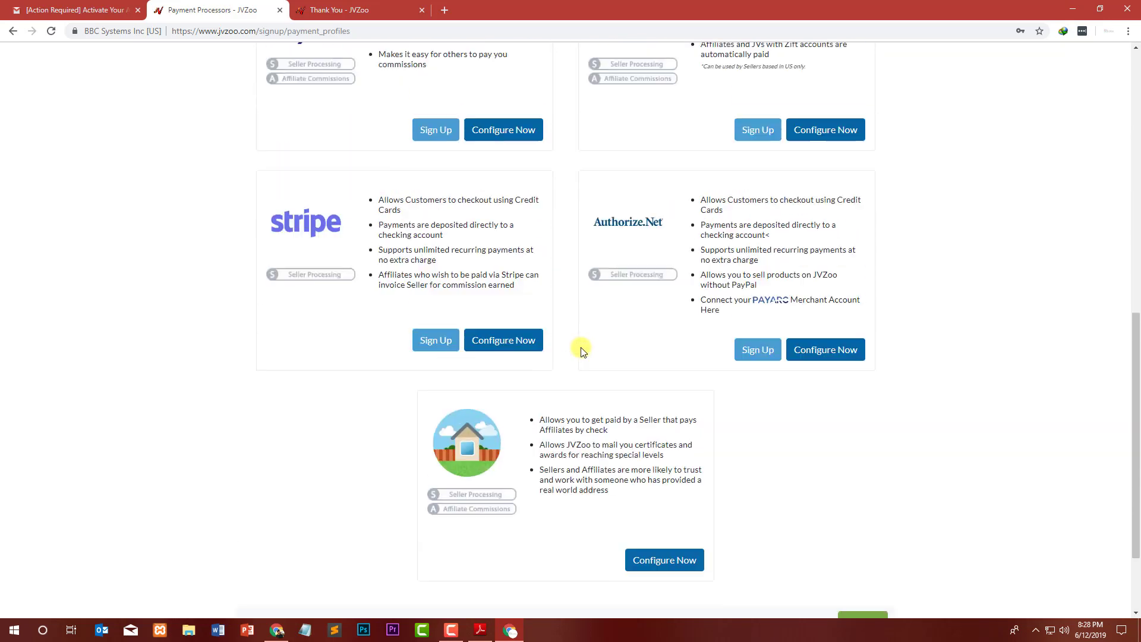
{"action": "scroll", "coordinate": [808, 366], "scroll_direction": "down", "scroll_amount": 5}
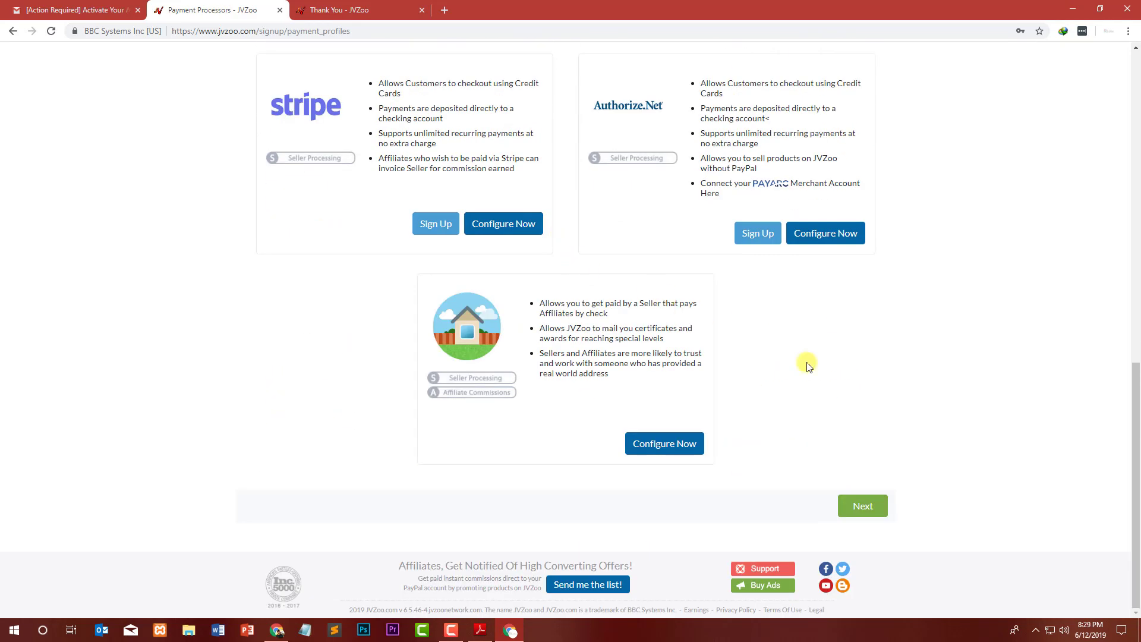
{"action": "left_click", "coordinate": [863, 508]}
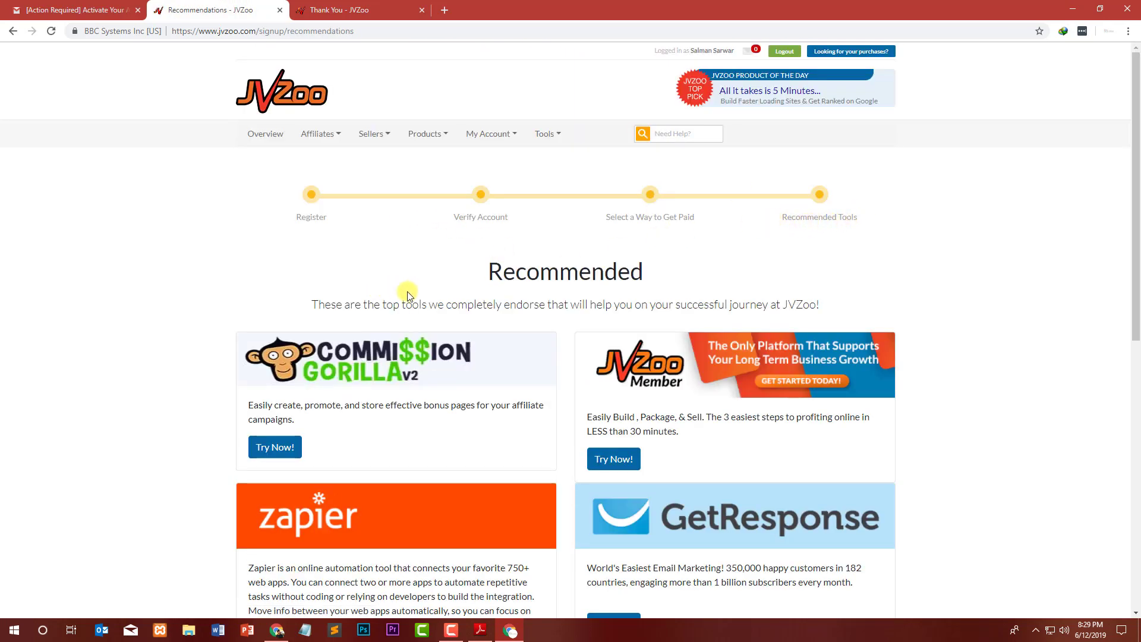
Skim the recommended tools and open Commission Gorilla's Try Now! link in a new tab.
{"action": "left_click_drag", "start_coordinate": [250, 405], "coordinate": [398, 424]}
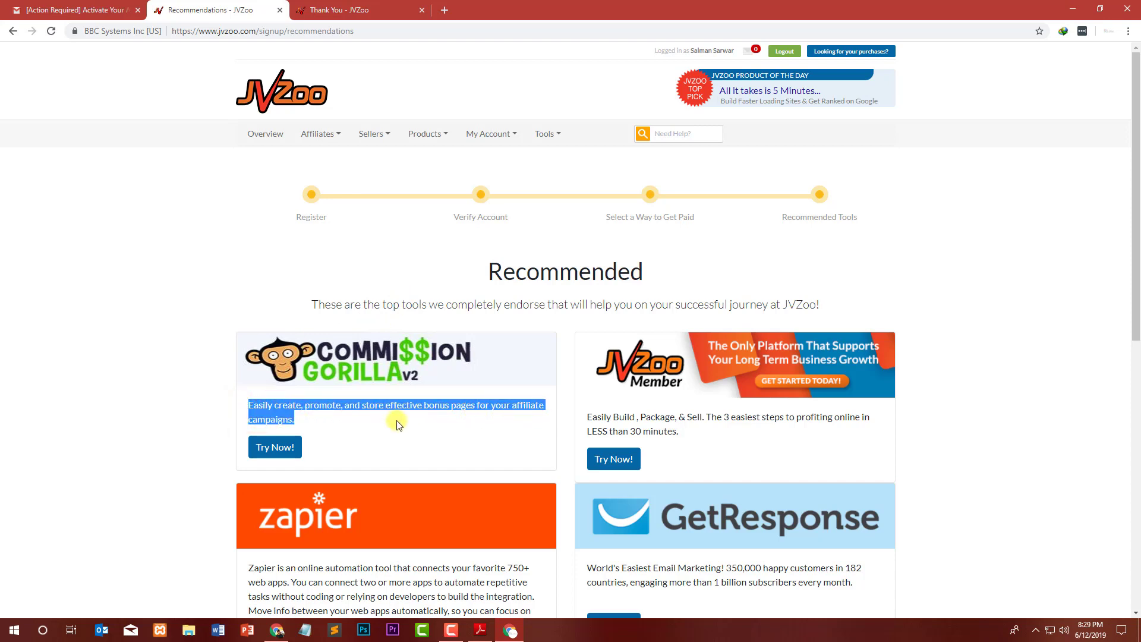
{"action": "left_click", "coordinate": [391, 429]}
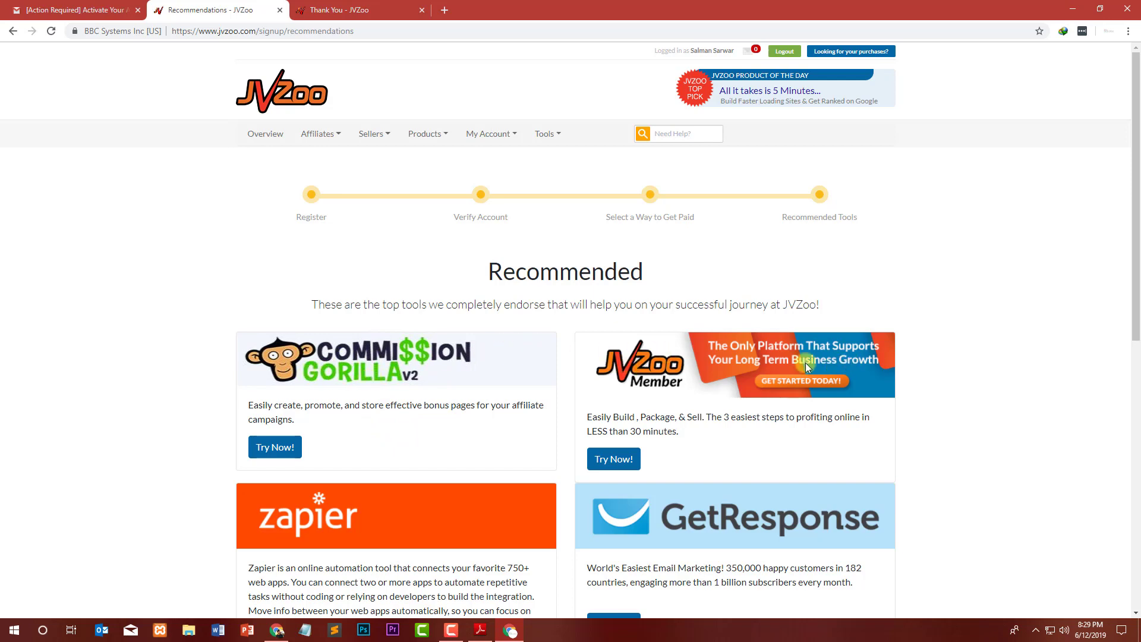
{"action": "scroll", "coordinate": [707, 351], "scroll_direction": "down", "scroll_amount": 5}
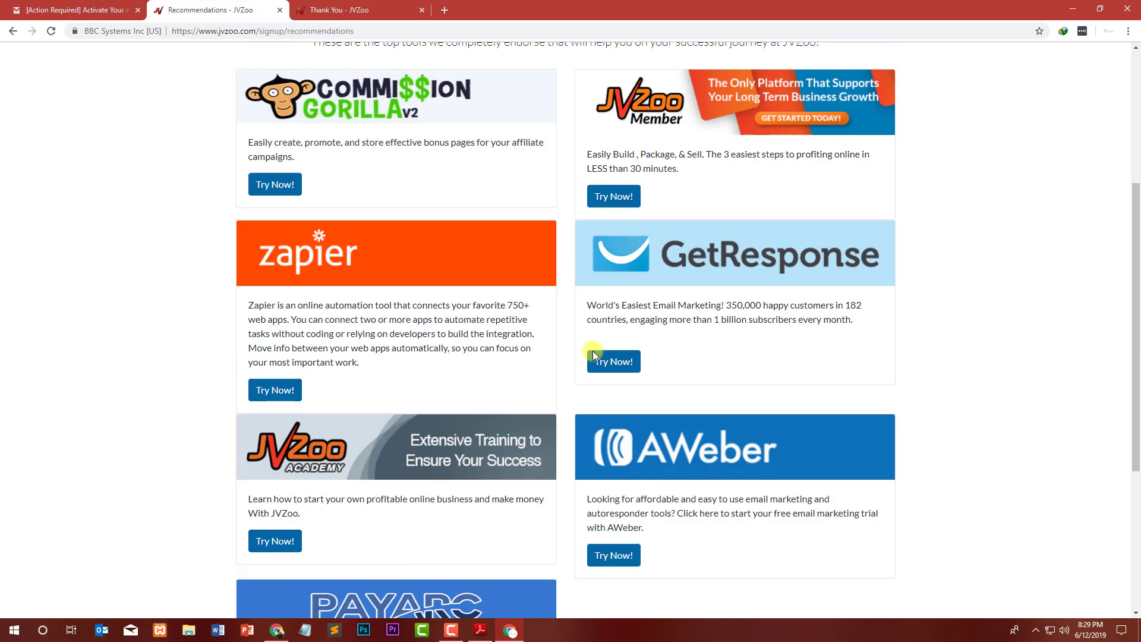
{"action": "scroll", "coordinate": [671, 248], "scroll_direction": "down", "scroll_amount": 3}
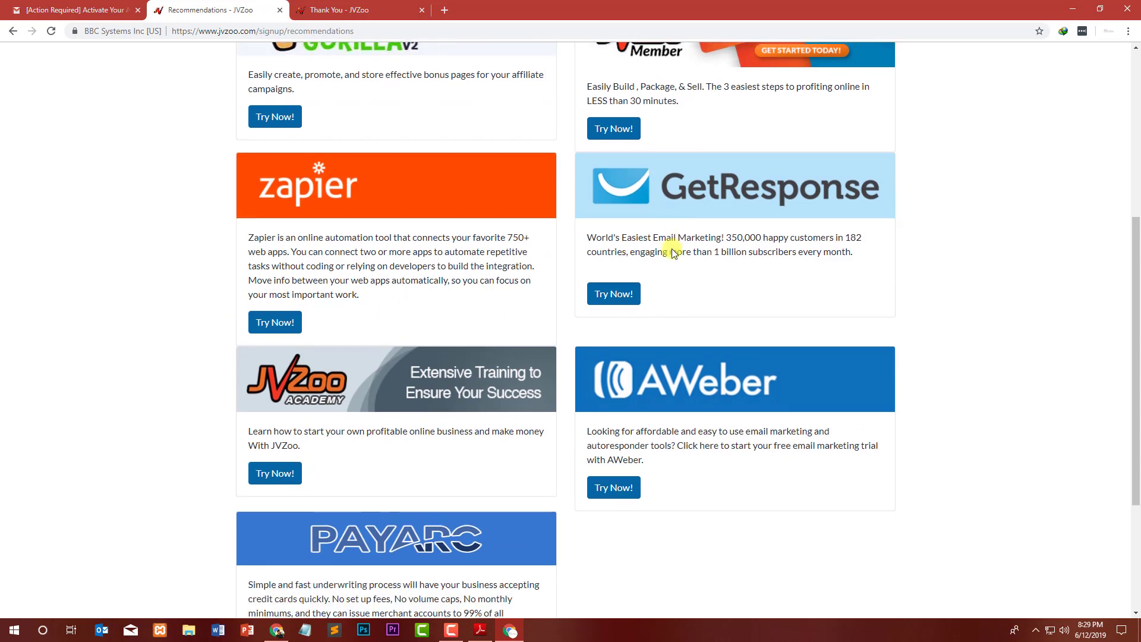
{"action": "scroll", "coordinate": [374, 301], "scroll_direction": "up", "scroll_amount": 1}
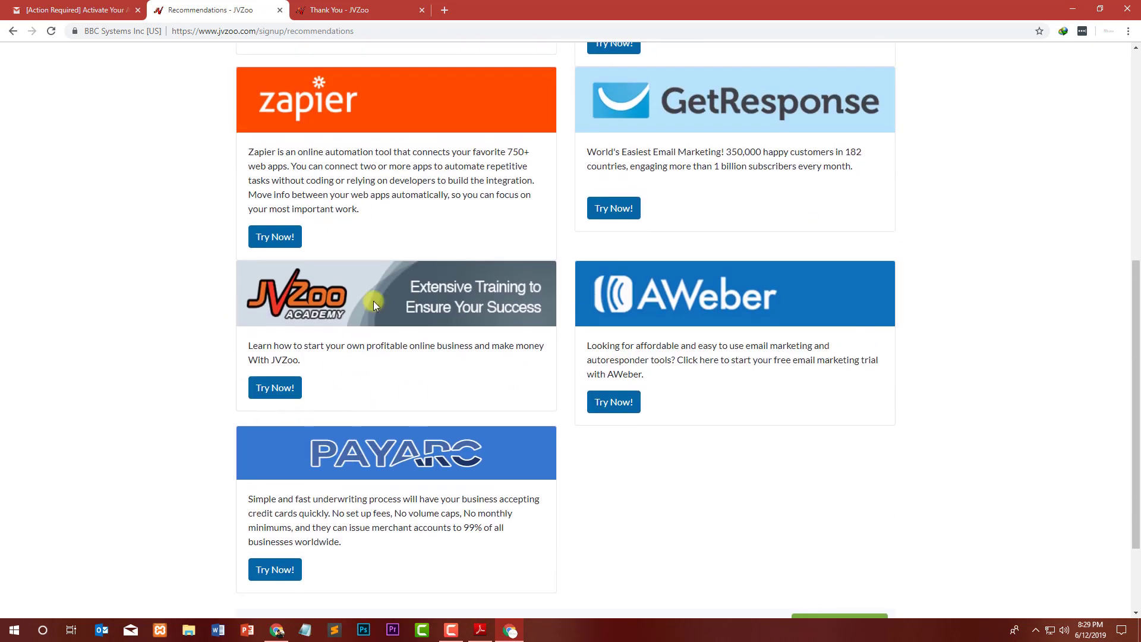
{"action": "scroll", "coordinate": [383, 286], "scroll_direction": "up", "scroll_amount": 5}
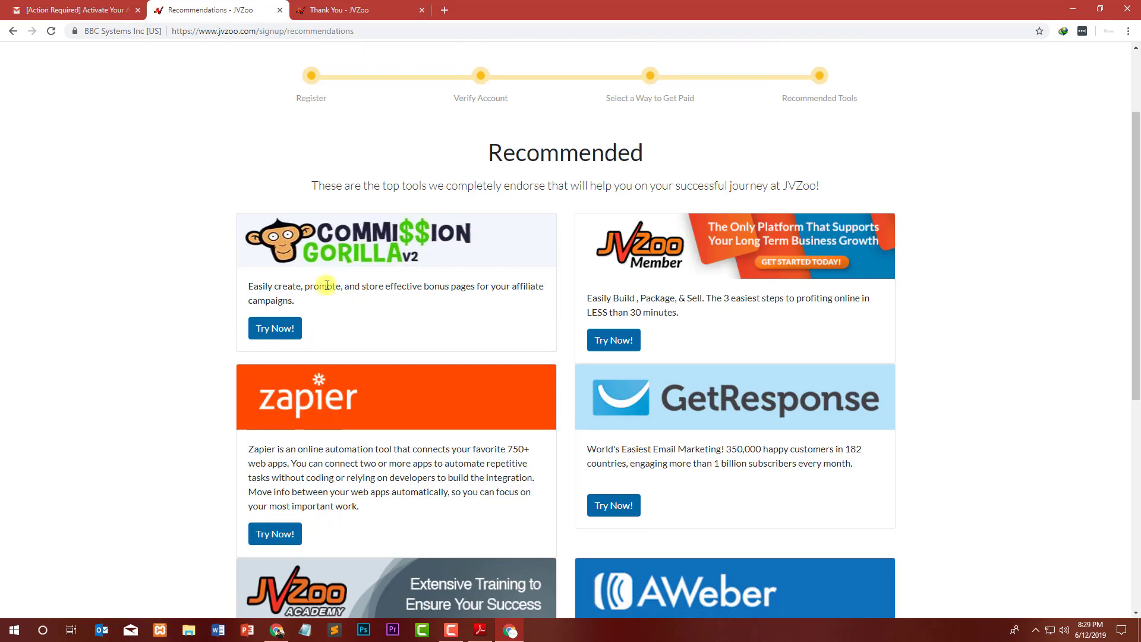
{"action": "right_click", "coordinate": [284, 331]}
{"action": "left_click", "coordinate": [306, 340]}
Skim the commissiongorilla.net sales page, close its tab, and switch to JVZoo's Thank You tab.
{"action": "left_click", "coordinate": [354, 9]}
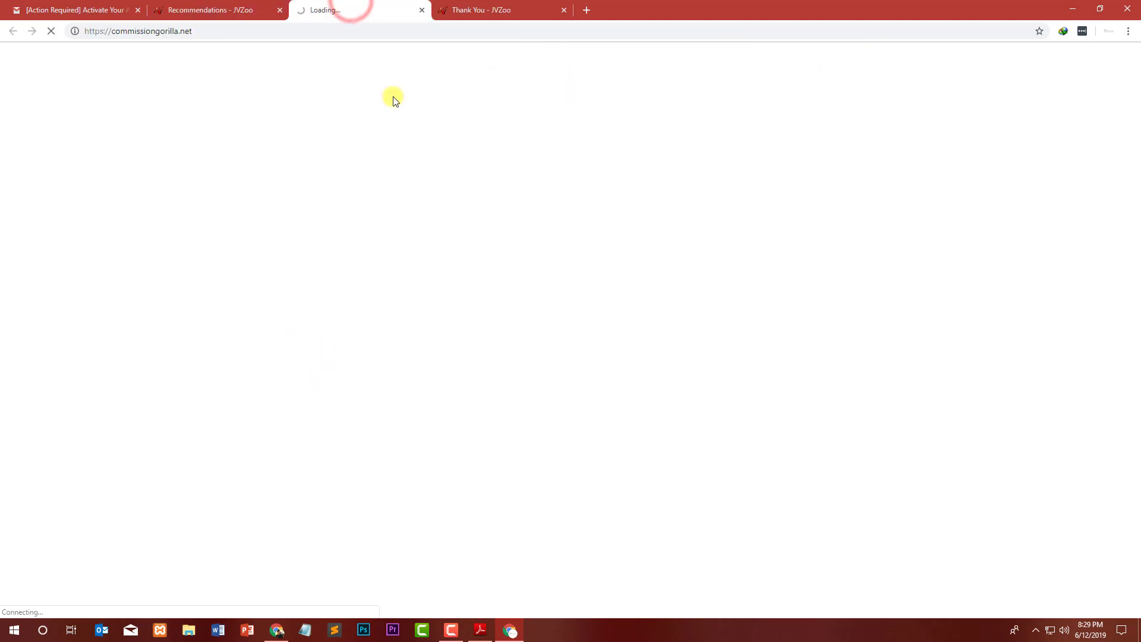
{"action": "left_click", "coordinate": [176, 4]}
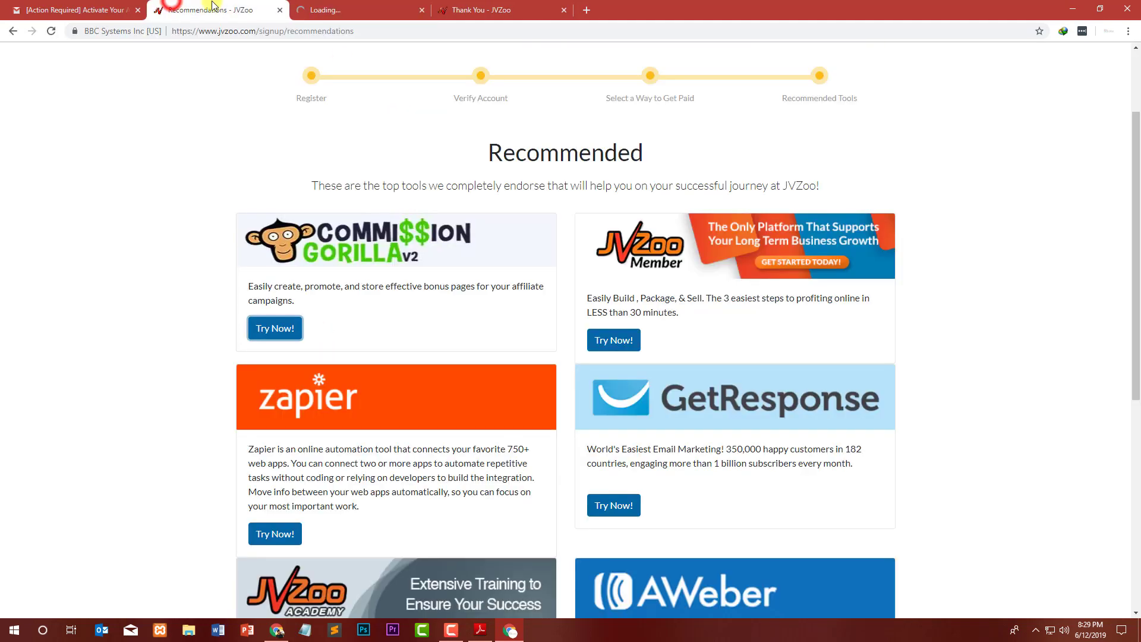
{"action": "left_click", "coordinate": [324, 8]}
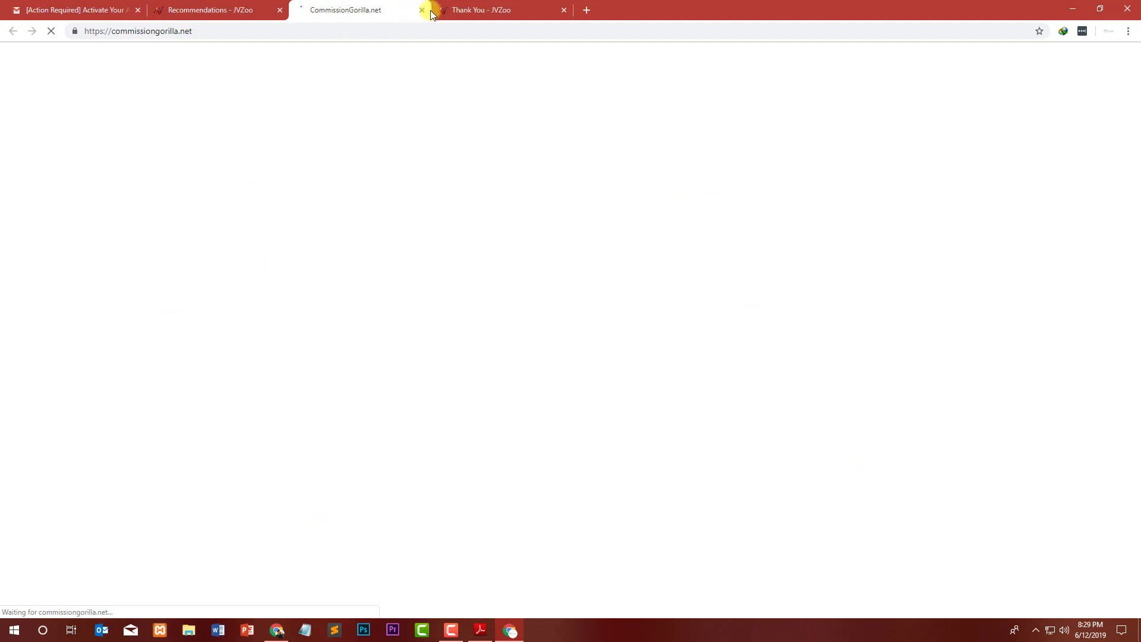
{"action": "left_click", "coordinate": [228, 5]}
{"action": "left_click", "coordinate": [351, 10]}
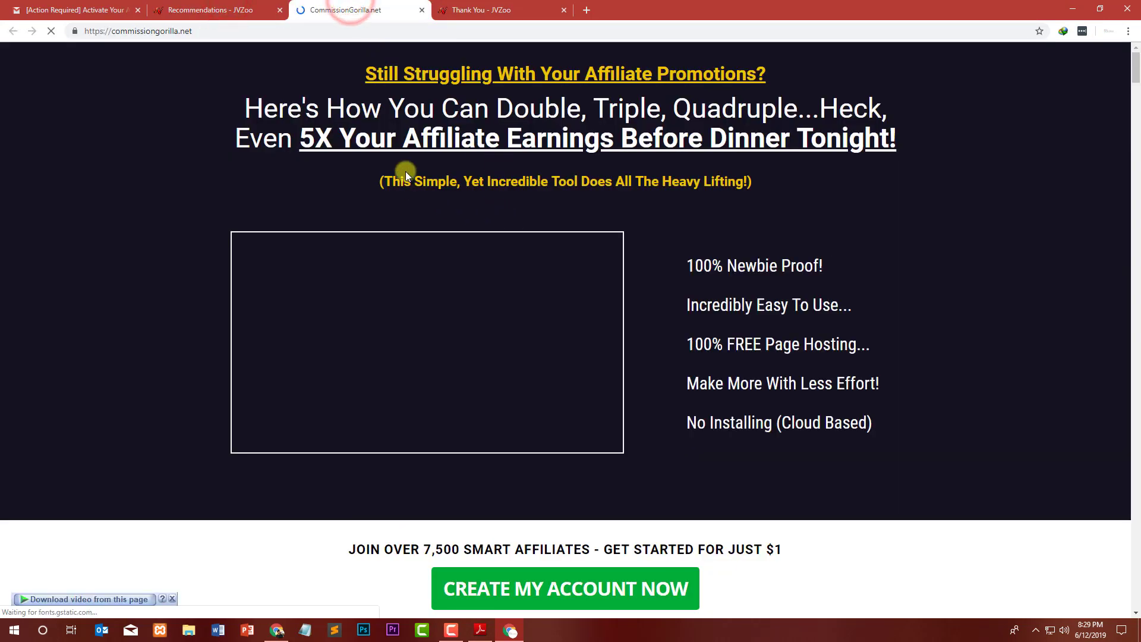
{"action": "scroll", "coordinate": [229, 141], "scroll_direction": "down", "scroll_amount": 6}
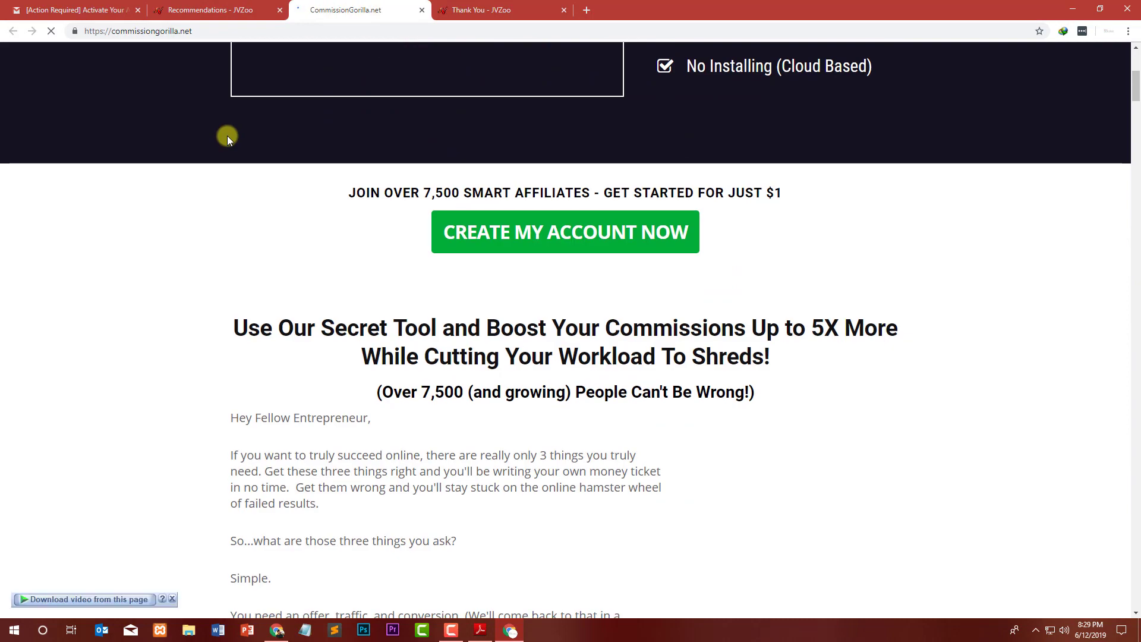
{"action": "scroll", "coordinate": [223, 138], "scroll_direction": "down", "scroll_amount": 20}
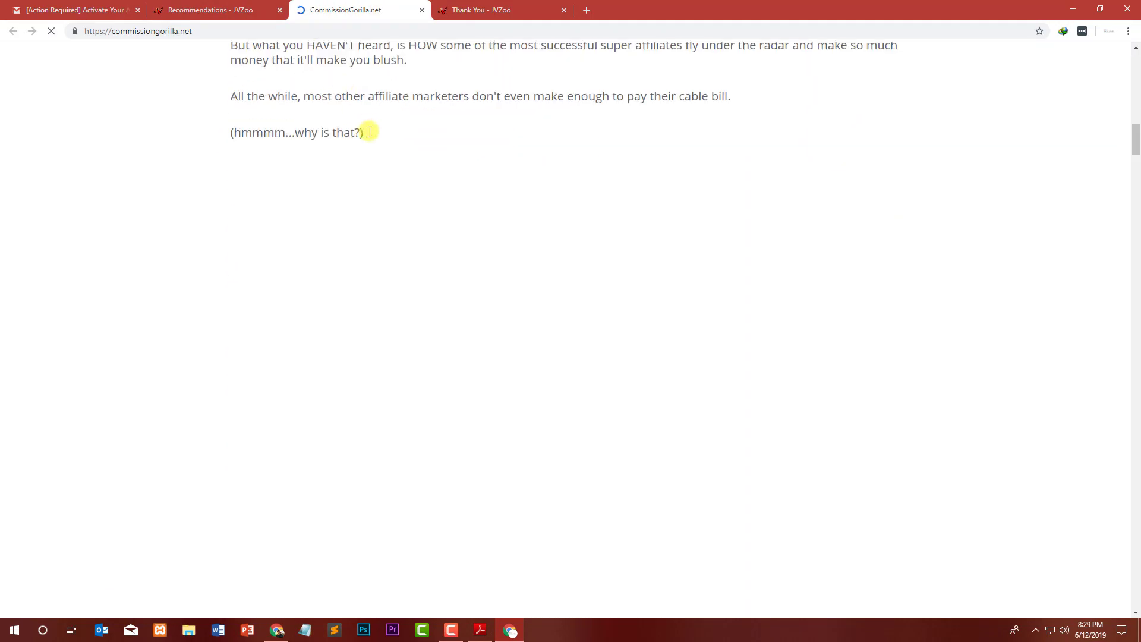
{"action": "scroll", "coordinate": [381, 167], "scroll_direction": "up", "scroll_amount": 15}
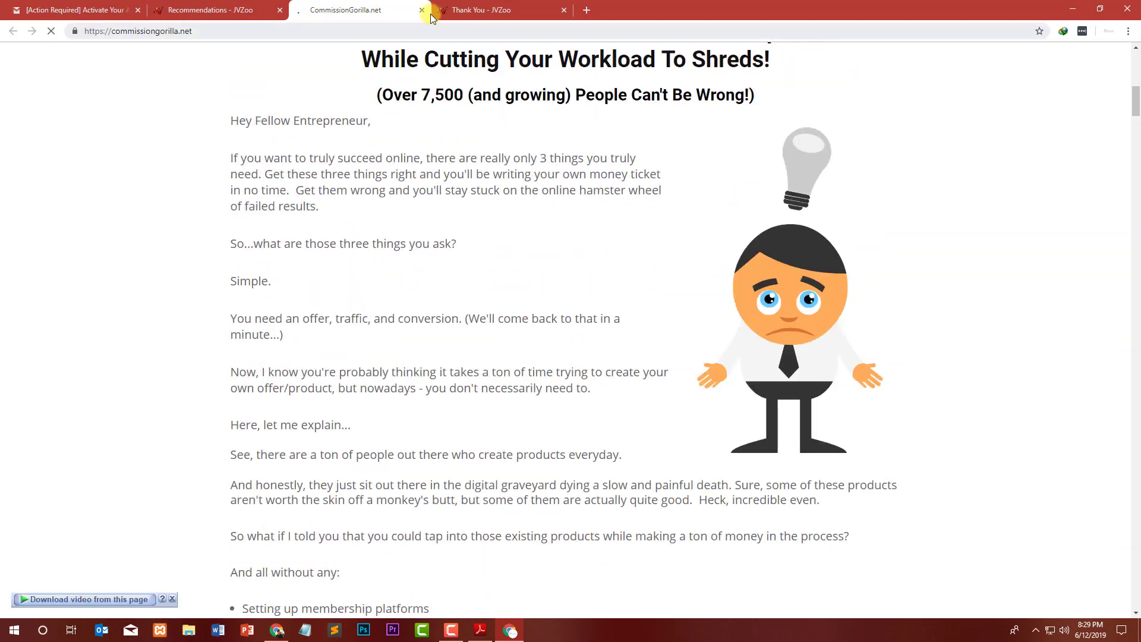
{"action": "left_click", "coordinate": [424, 10]}
{"action": "left_click", "coordinate": [419, 11]}
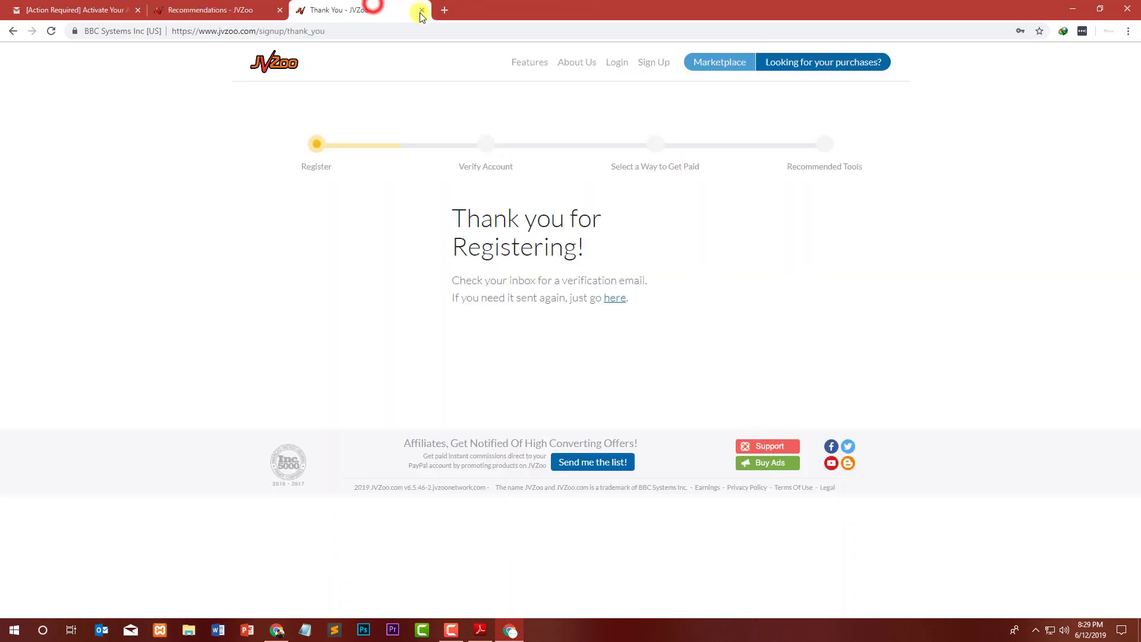
Close the Thank You tab and continue through the setup steps with Let's Get Going!
{"action": "left_click", "coordinate": [424, 12]}
{"action": "scroll", "coordinate": [772, 347], "scroll_direction": "down", "scroll_amount": 8}
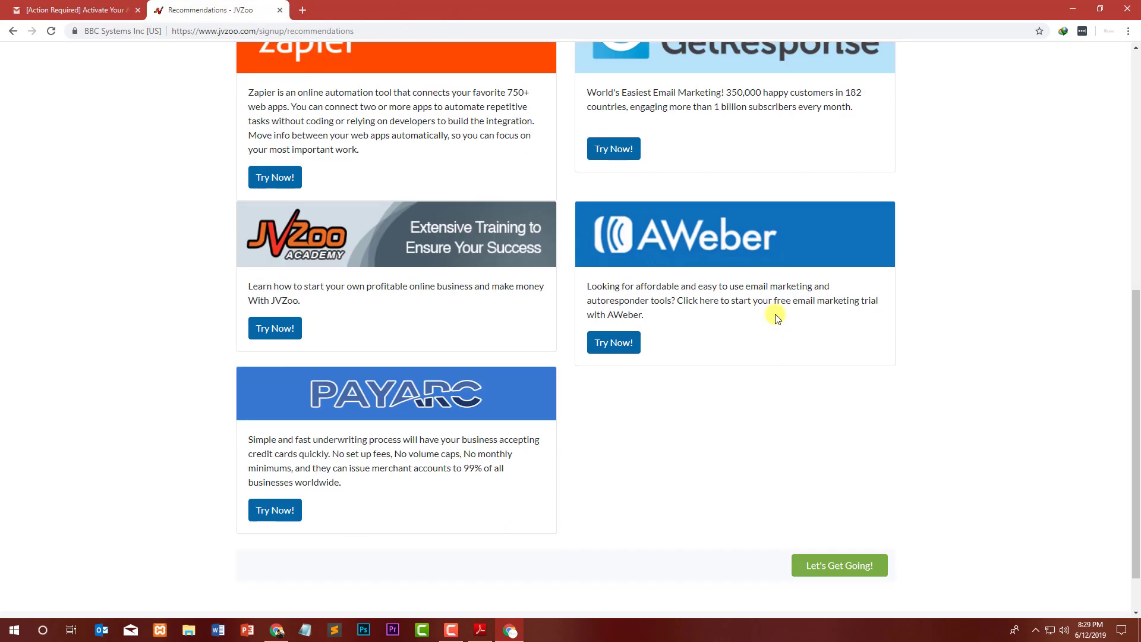
{"action": "left_click", "coordinate": [853, 514]}
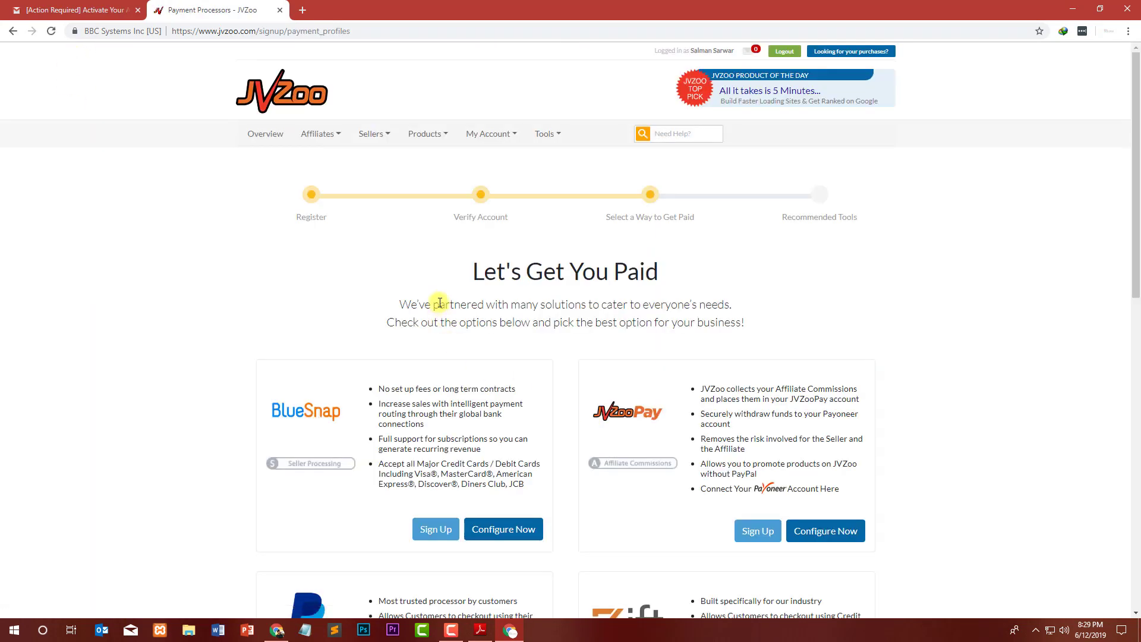
{"action": "scroll", "coordinate": [319, 291], "scroll_direction": "down", "scroll_amount": 6}
{"action": "scroll", "coordinate": [502, 145], "scroll_direction": "up", "scroll_amount": 3}
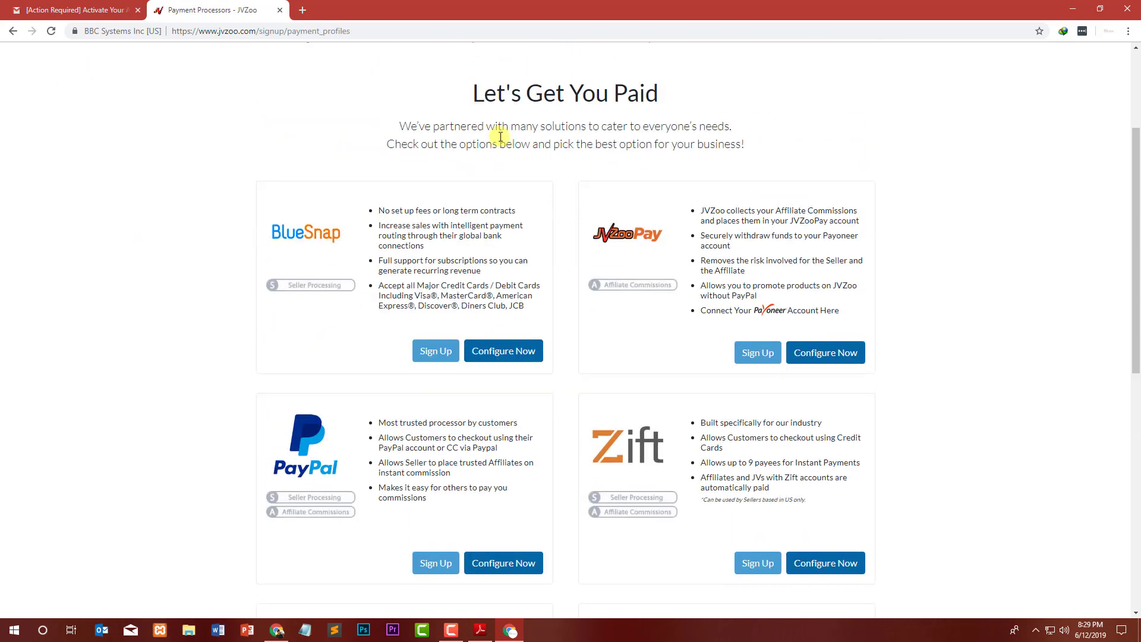
{"action": "left_click_drag", "start_coordinate": [472, 95], "coordinate": [703, 101]}
{"action": "left_click", "coordinate": [483, 96]}
{"action": "scroll", "coordinate": [736, 108], "scroll_direction": "down", "scroll_amount": 10}
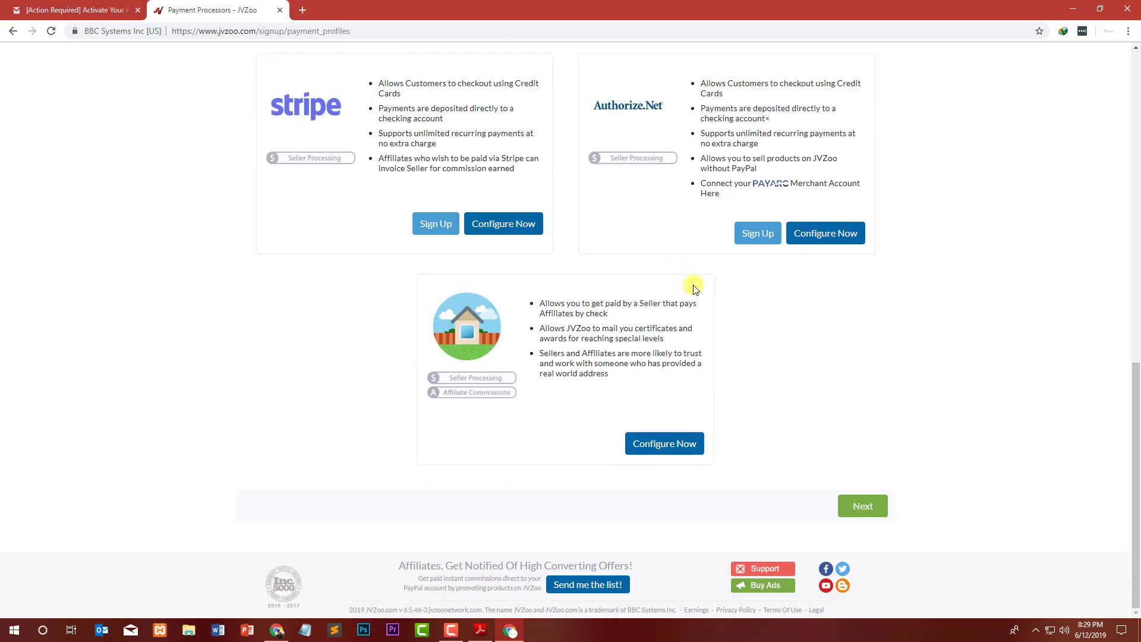
{"action": "left_click", "coordinate": [884, 515]}
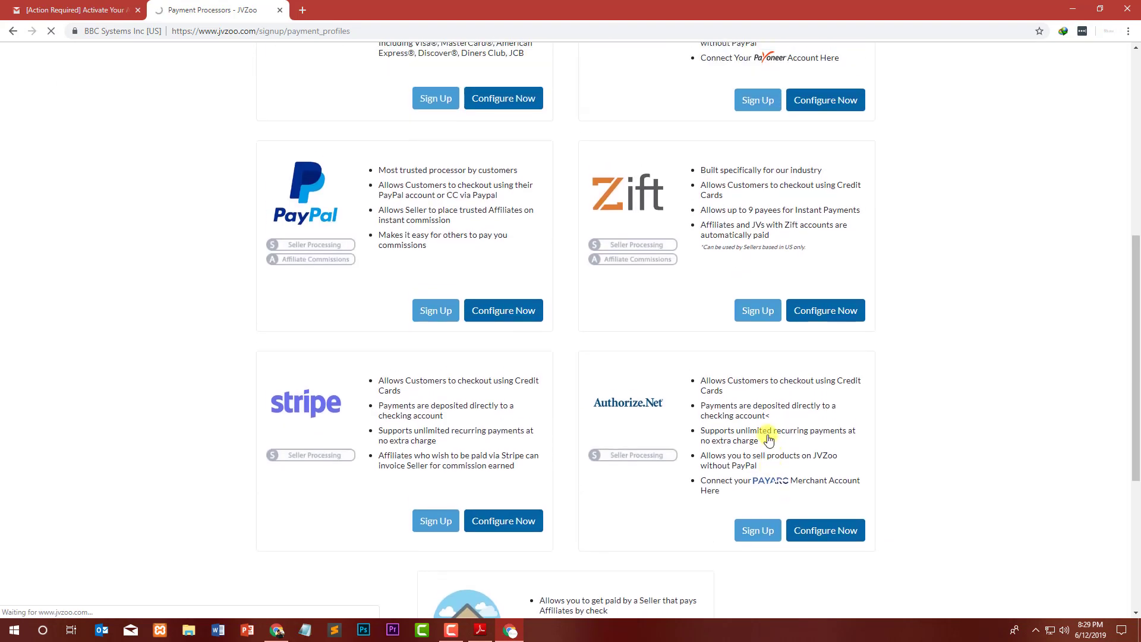
Get back to the Payment Processors page and choose Configure Now on the pay-by-check card.
{"action": "scroll", "coordinate": [529, 355], "scroll_direction": "down", "scroll_amount": 2}
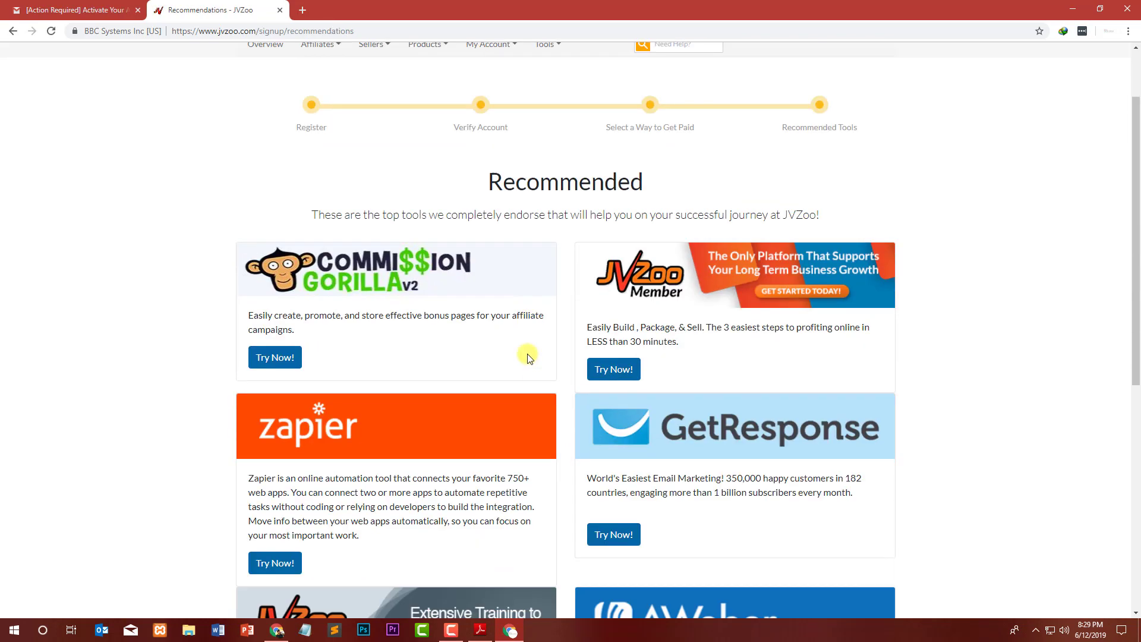
{"action": "scroll", "coordinate": [516, 270], "scroll_direction": "up", "scroll_amount": 2}
{"action": "left_click_drag", "start_coordinate": [489, 262], "coordinate": [781, 265]}
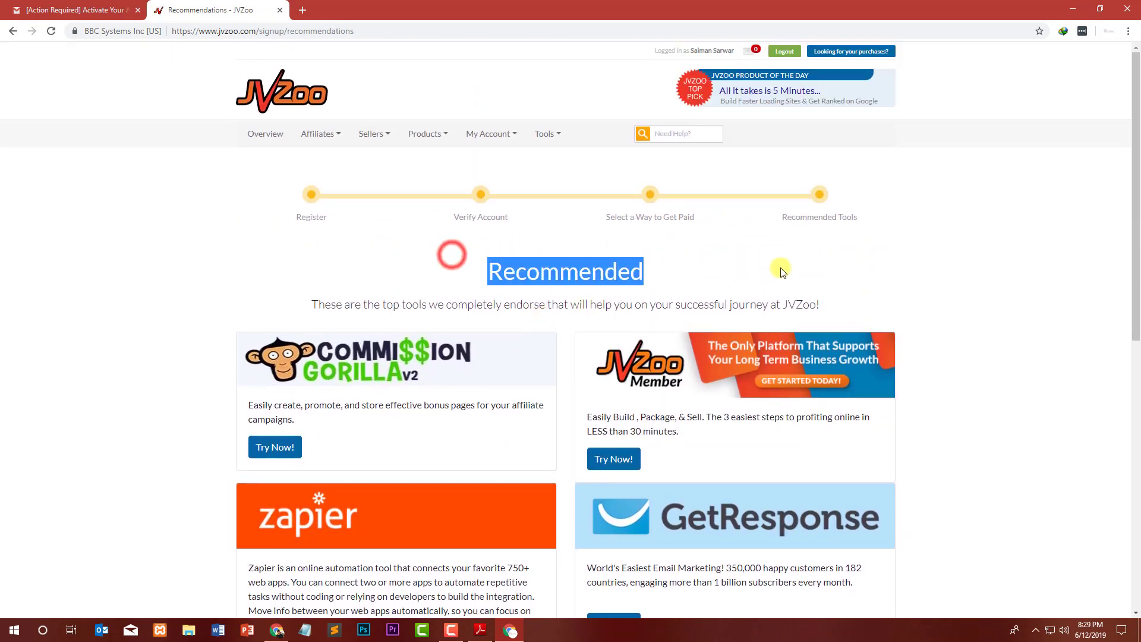
{"action": "left_click", "coordinate": [818, 272]}
{"action": "scroll", "coordinate": [524, 274], "scroll_direction": "down", "scroll_amount": 9}
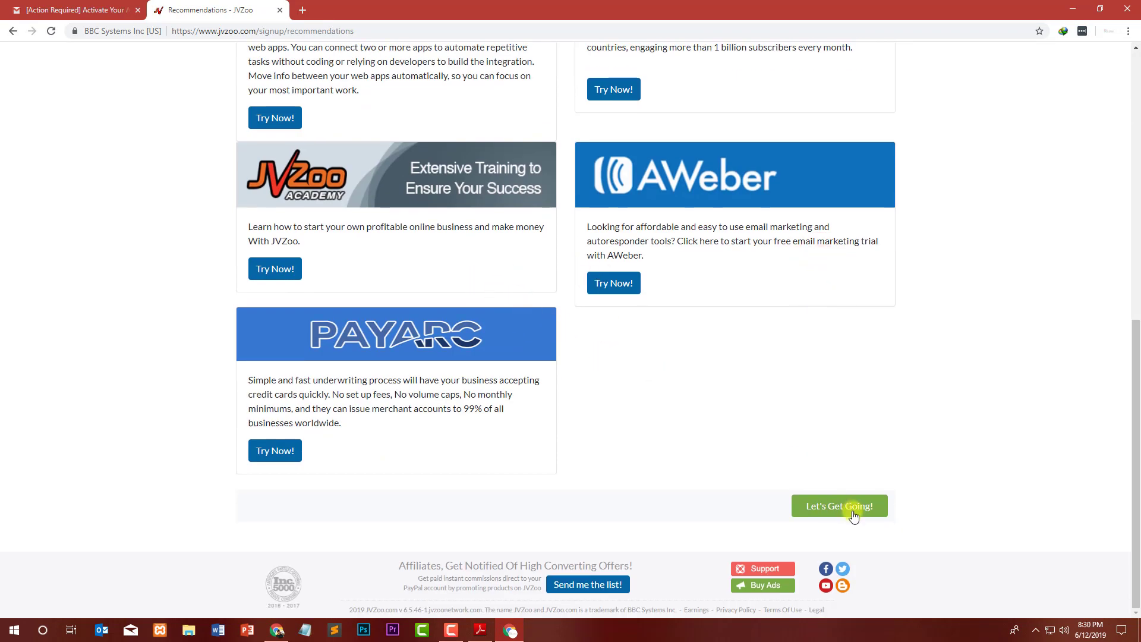
{"action": "left_click", "coordinate": [852, 512]}
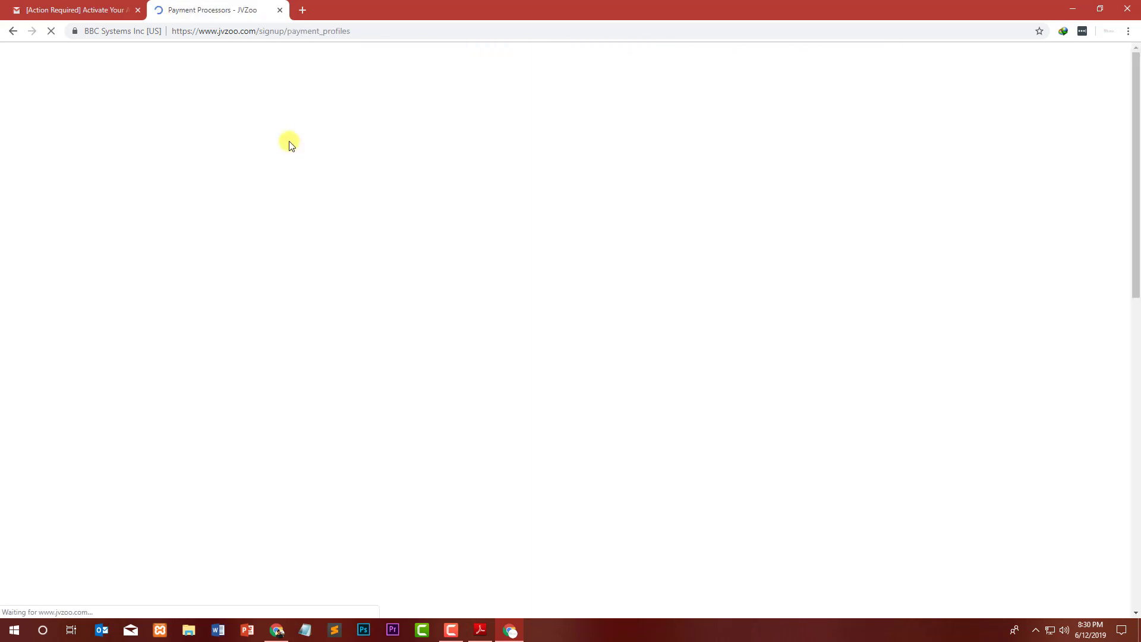
{"action": "scroll", "coordinate": [359, 186], "scroll_direction": "down", "scroll_amount": 5}
{"action": "scroll", "coordinate": [355, 188], "scroll_direction": "down", "scroll_amount": 3}
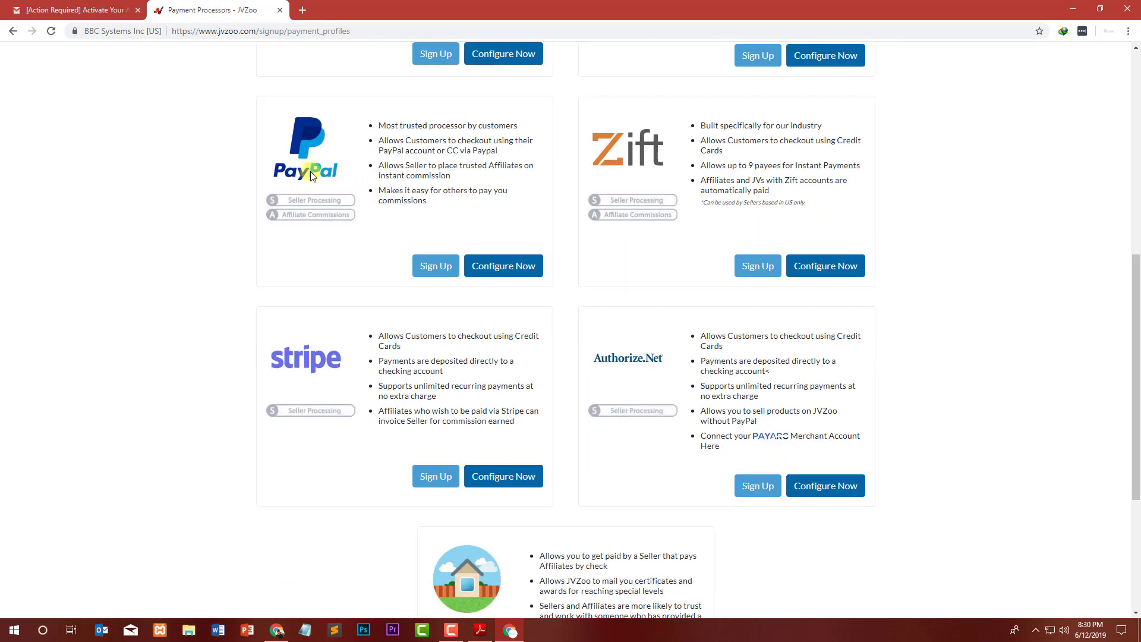
{"action": "scroll", "coordinate": [512, 288], "scroll_direction": "down", "scroll_amount": 4}
{"action": "left_click", "coordinate": [678, 470]}
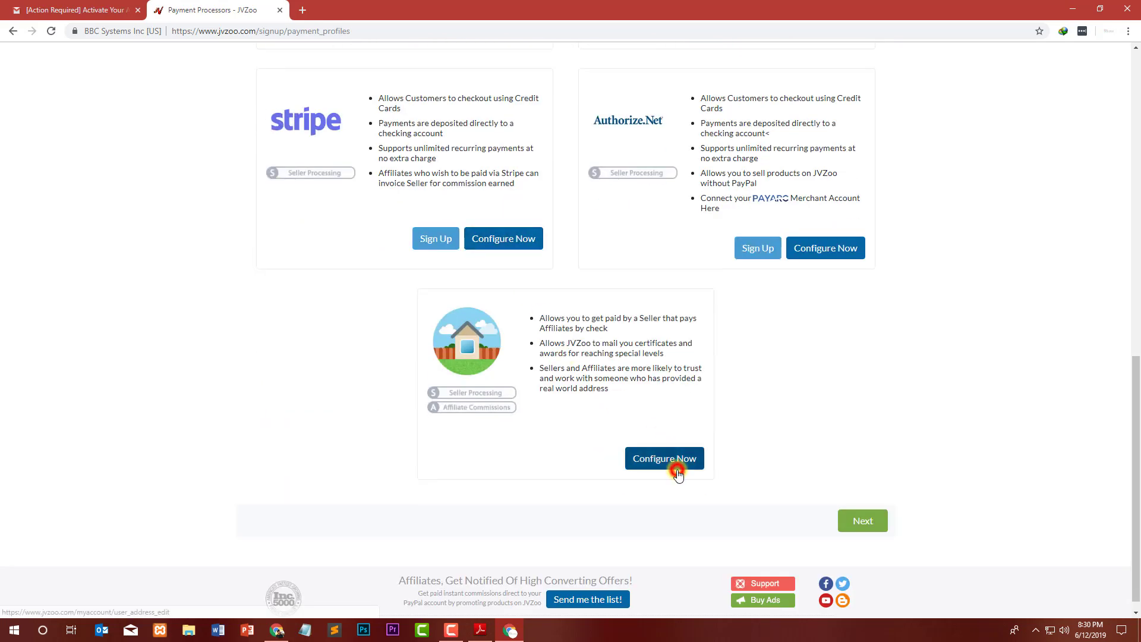
Enter the holder's full name and postal address for check payments, keep country Pakistan, and save.
{"action": "left_click", "coordinate": [669, 472]}
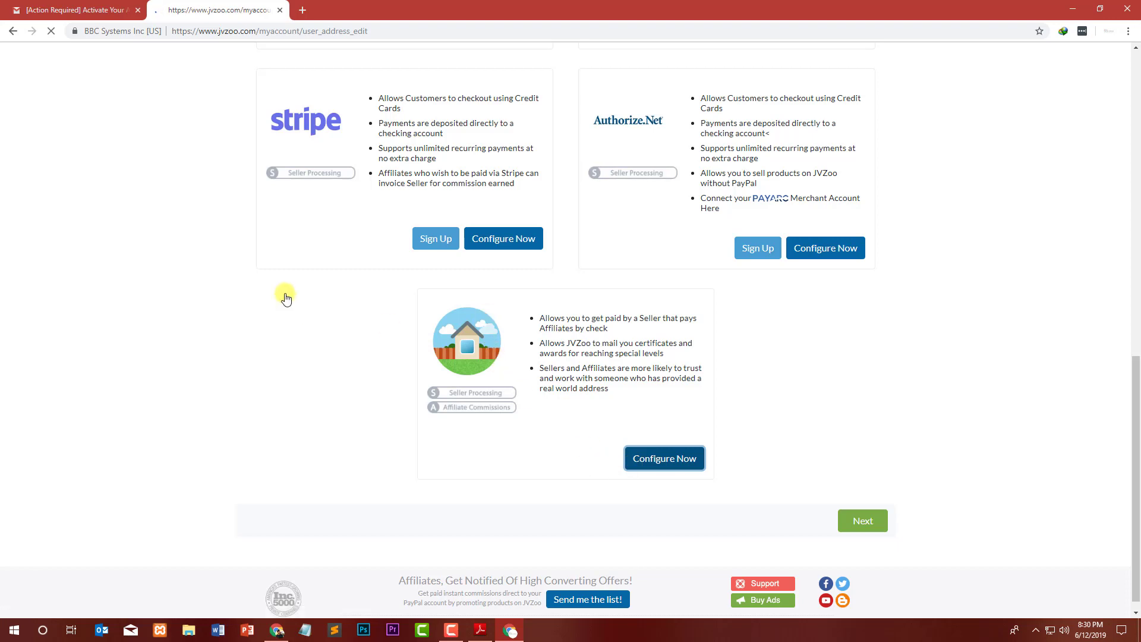
{"action": "left_click", "coordinate": [341, 206]}
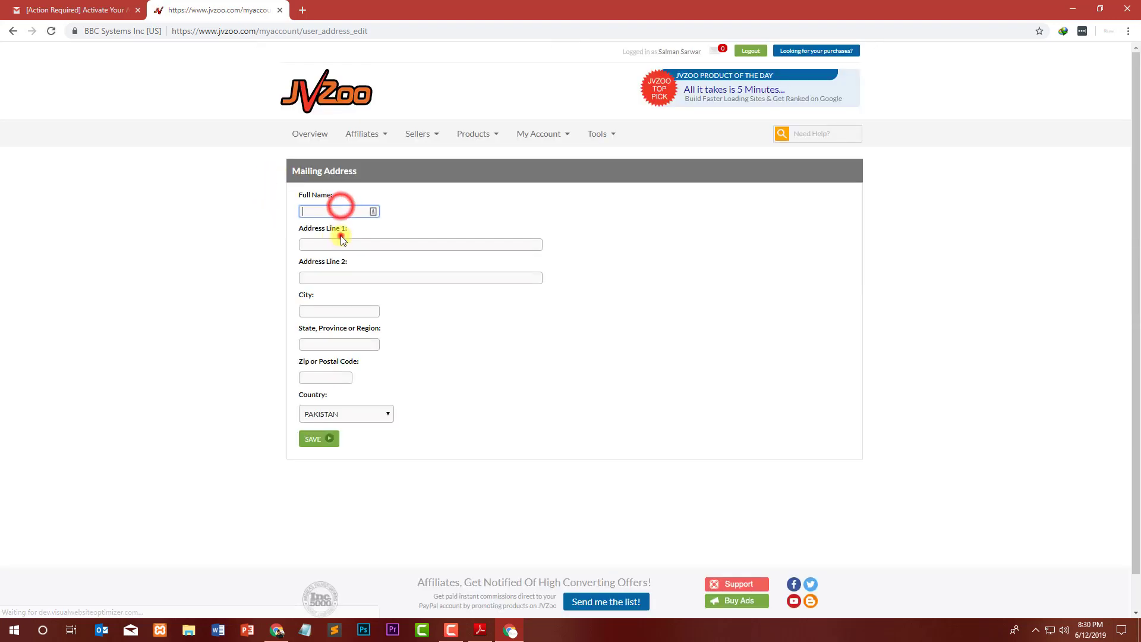
{"action": "left_click", "coordinate": [340, 237]}
{"action": "left_click", "coordinate": [349, 263]}
{"action": "left_click_drag", "start_coordinate": [345, 289], "coordinate": [349, 312]}
{"action": "left_click", "coordinate": [355, 338]}
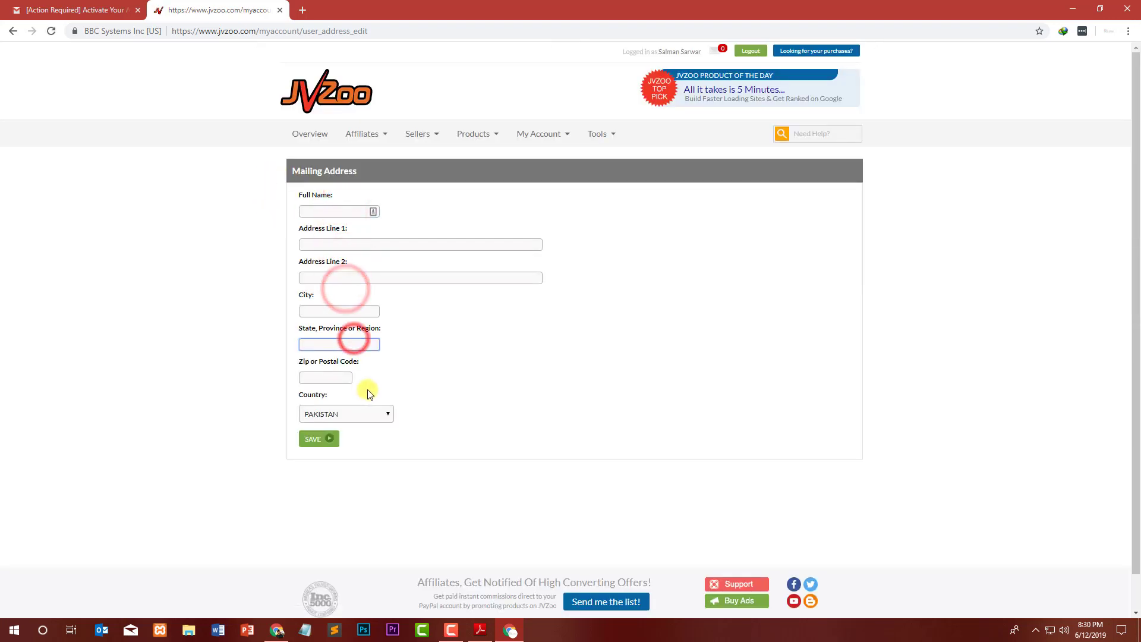
{"action": "left_click", "coordinate": [343, 247]}
{"action": "left_click", "coordinate": [311, 210]}
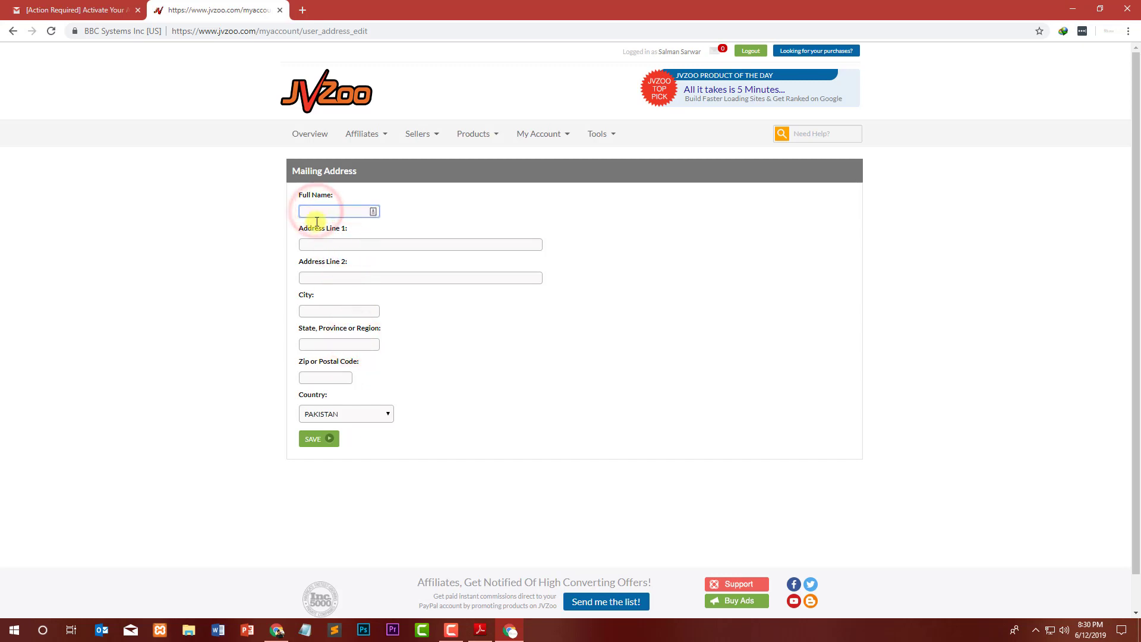
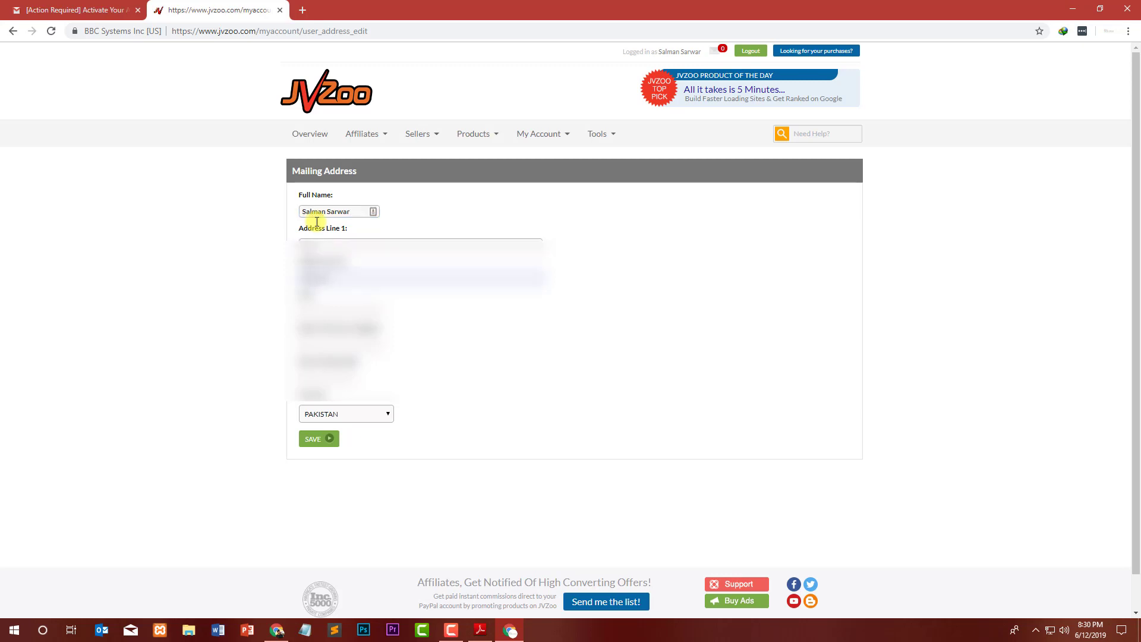
{"action": "left_click", "coordinate": [326, 449]}
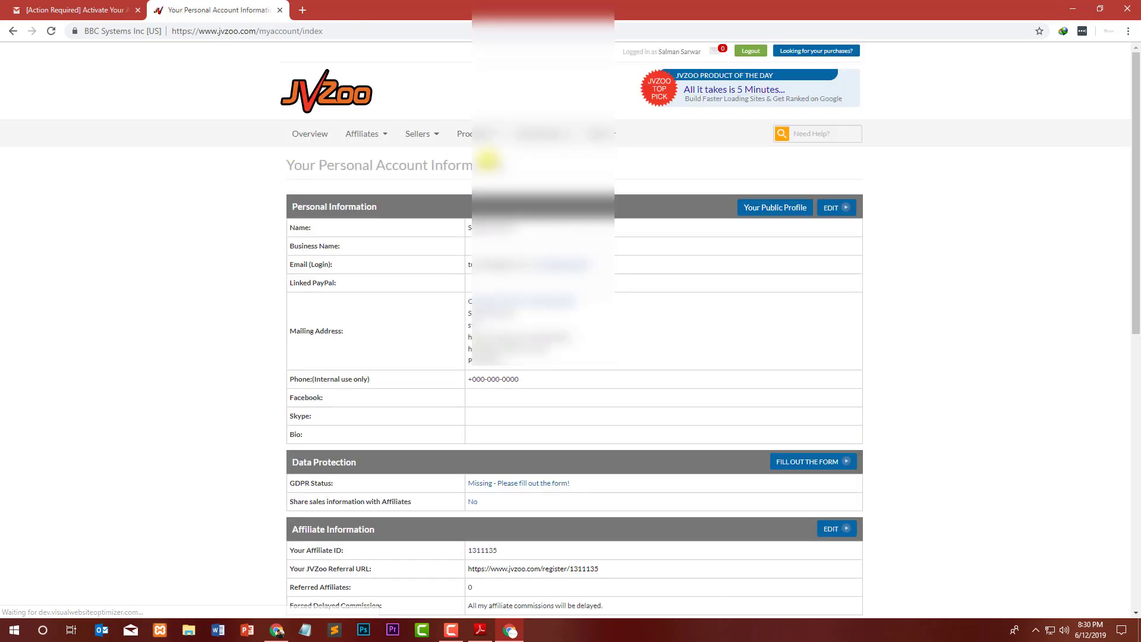
From the account information page with the referral URL, go to the Overview dashboard.
{"action": "scroll", "coordinate": [418, 184], "scroll_direction": "down", "scroll_amount": 9}
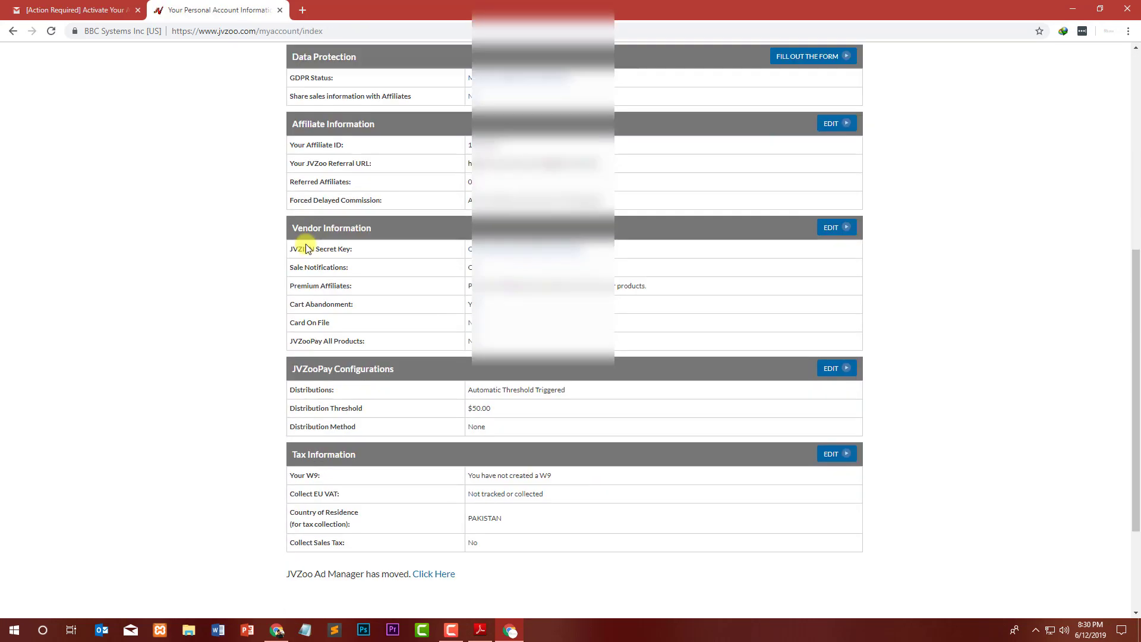
{"action": "scroll", "coordinate": [327, 275], "scroll_direction": "up", "scroll_amount": 6}
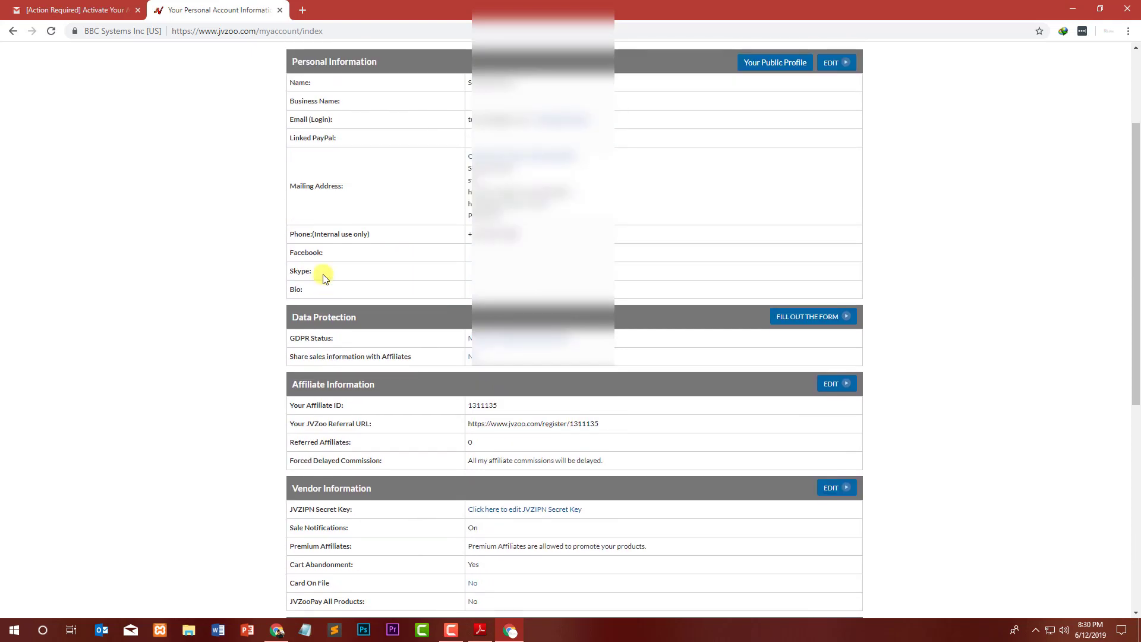
{"action": "triple_click", "coordinate": [308, 424]}
{"action": "scroll", "coordinate": [506, 81], "scroll_direction": "up", "scroll_amount": 3}
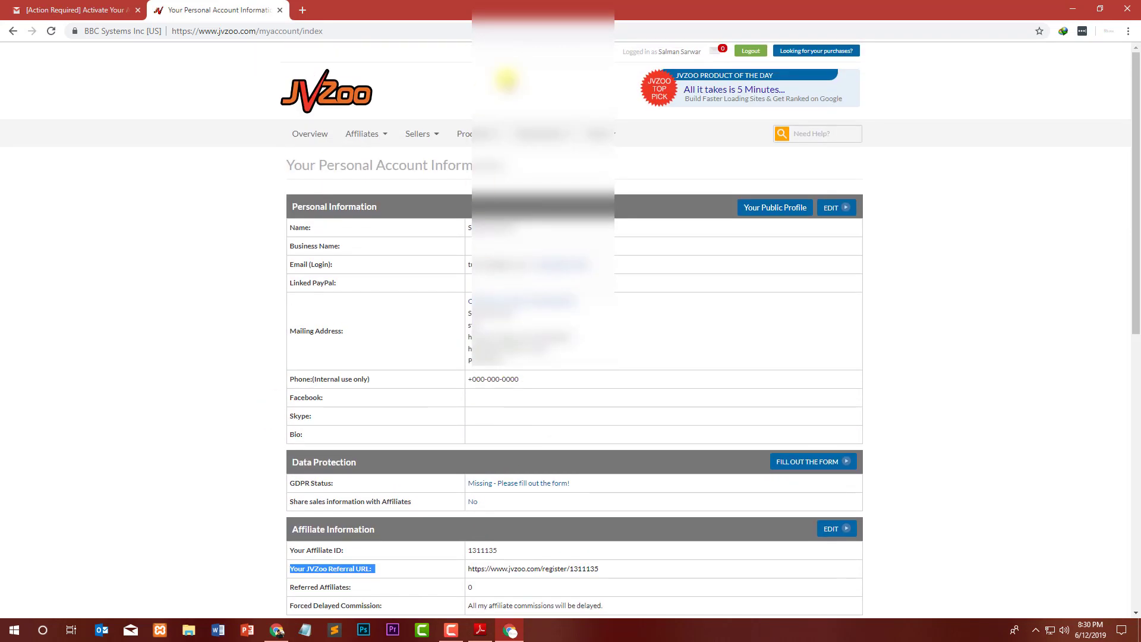
{"action": "left_click", "coordinate": [301, 132]}
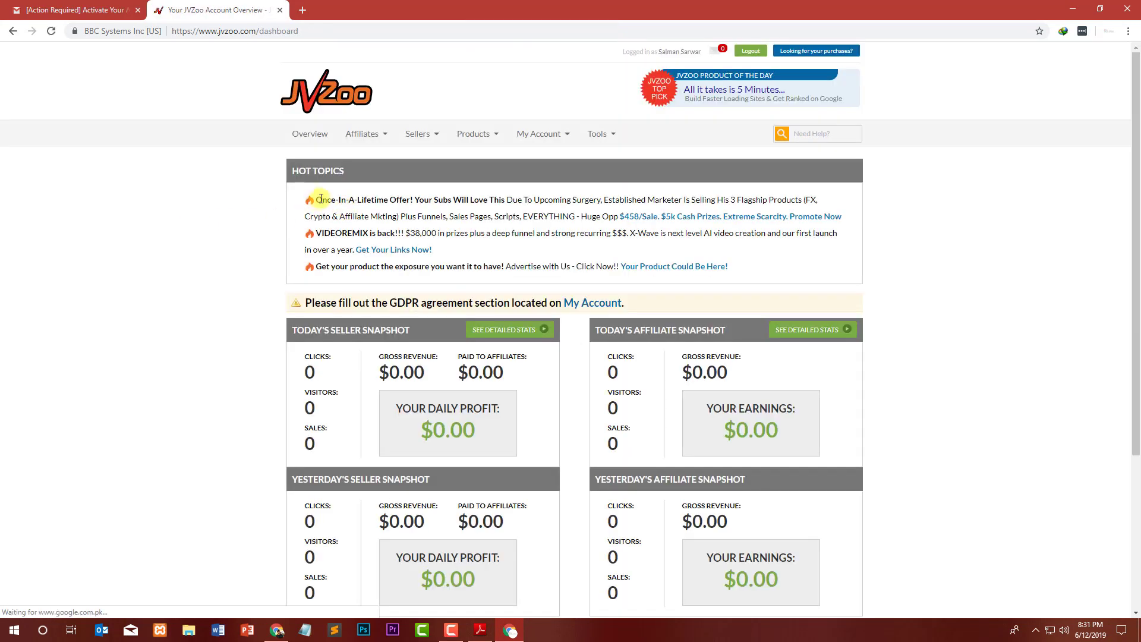
{"action": "left_click_drag", "start_coordinate": [320, 199], "coordinate": [471, 199]}
Follow the GDPR notice's My Account link and scroll the account page to the GDPR status.
{"action": "left_click", "coordinate": [507, 196]}
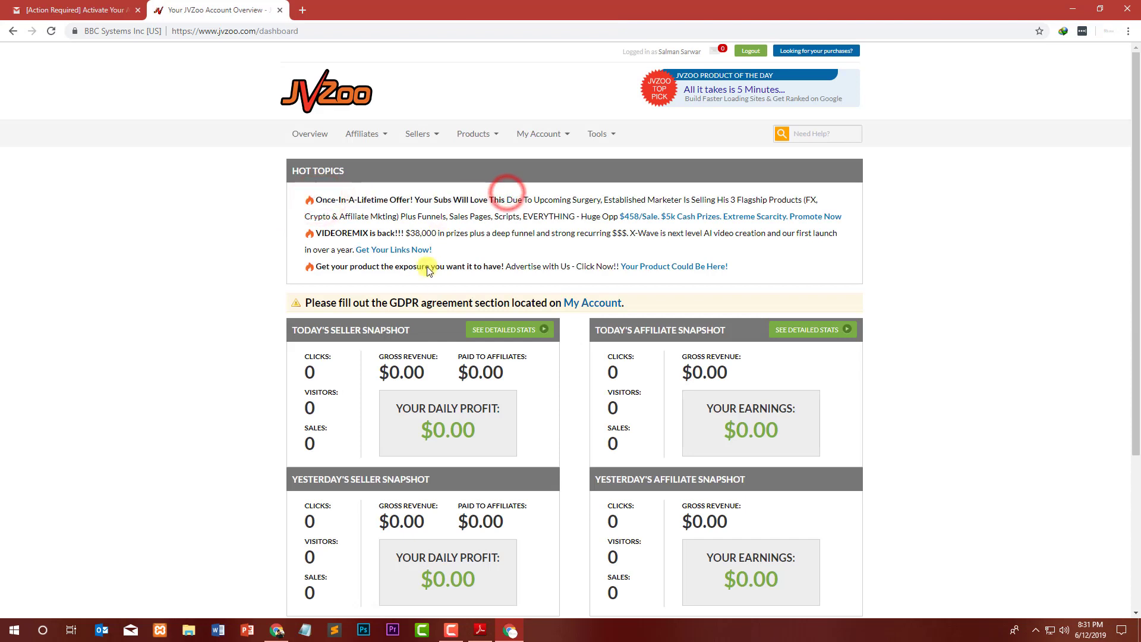
{"action": "left_click_drag", "start_coordinate": [342, 303], "coordinate": [542, 303]}
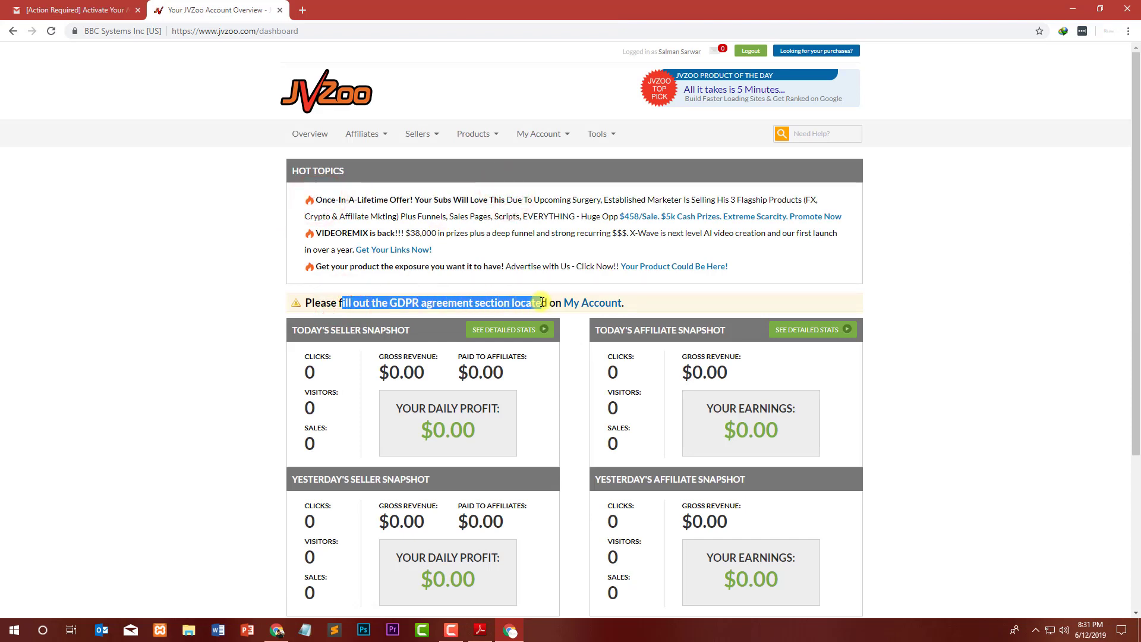
{"action": "left_click", "coordinate": [542, 303]}
{"action": "left_click_drag", "start_coordinate": [321, 303], "coordinate": [450, 304]}
{"action": "left_click", "coordinate": [589, 303]}
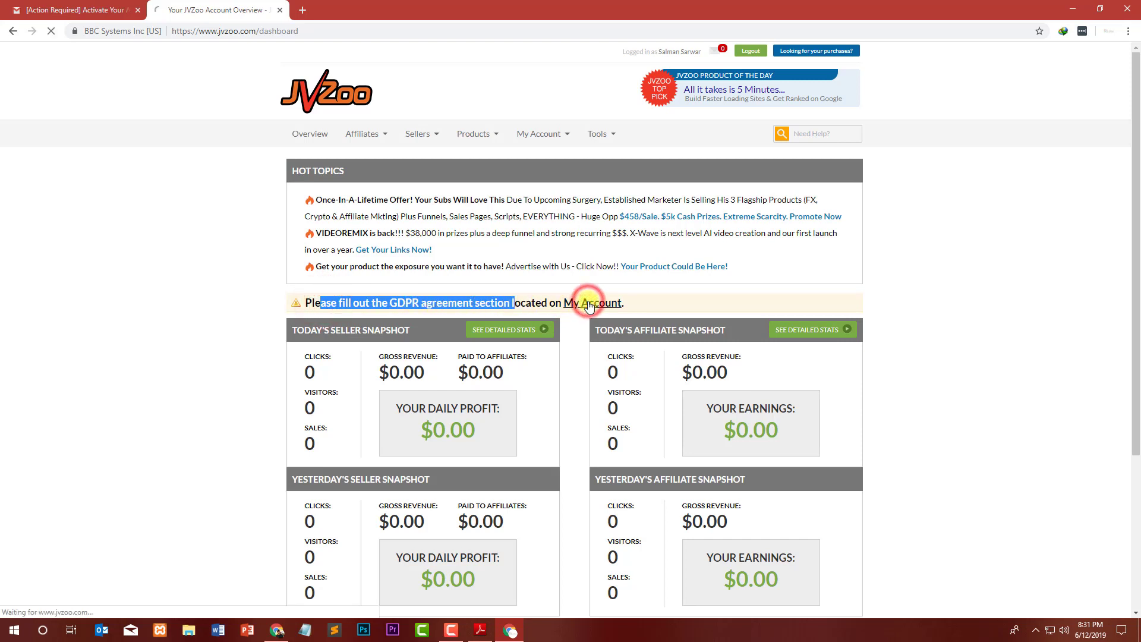
{"action": "left_click", "coordinate": [399, 305]}
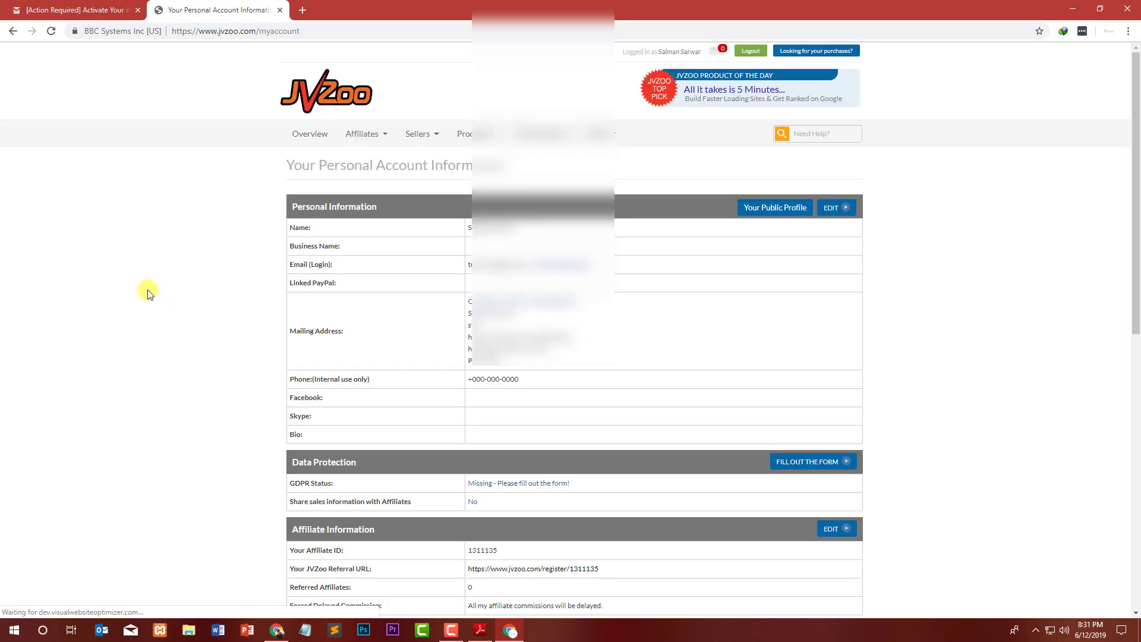
{"action": "scroll", "coordinate": [321, 232], "scroll_direction": "down", "scroll_amount": 6}
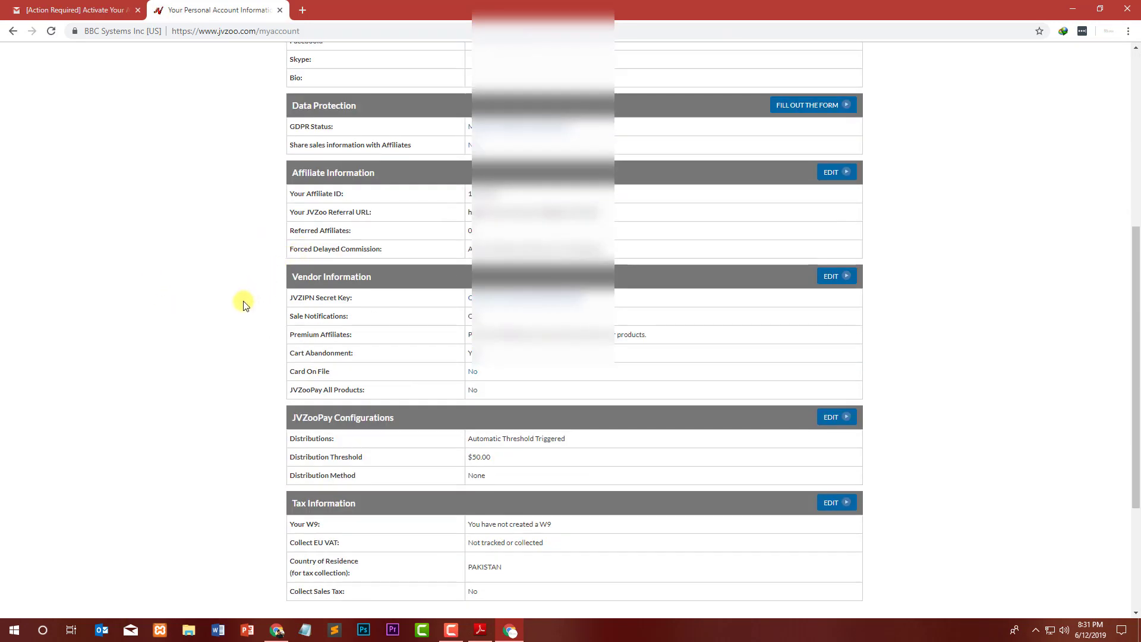
{"action": "scroll", "coordinate": [254, 303], "scroll_direction": "down", "scroll_amount": 3}
{"action": "scroll", "coordinate": [254, 303], "scroll_direction": "up", "scroll_amount": 1}
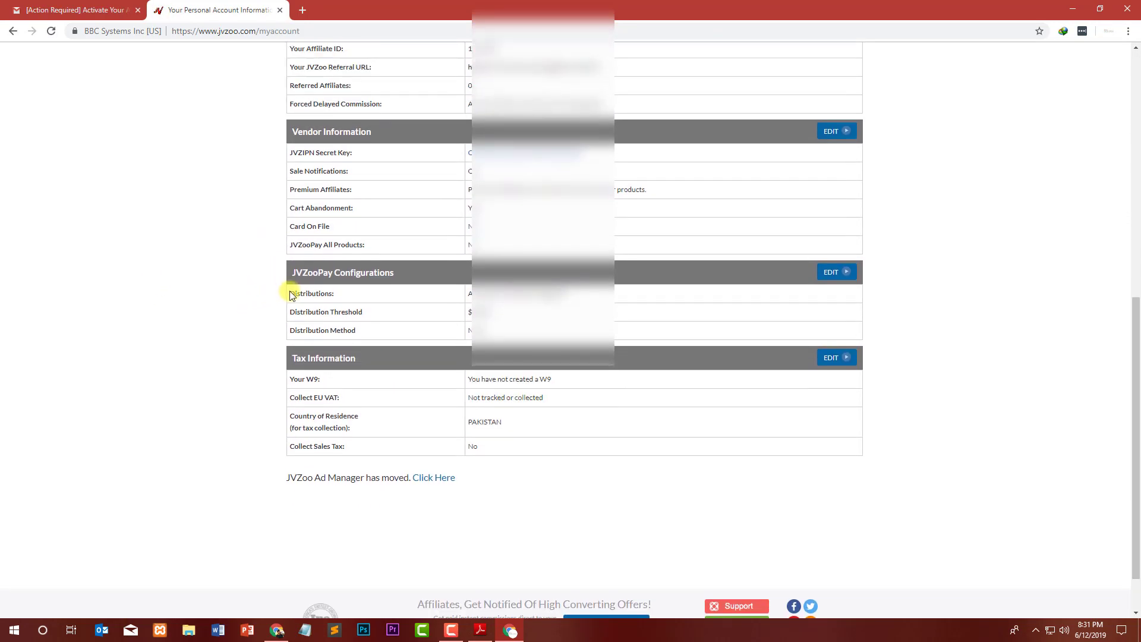
{"action": "scroll", "coordinate": [282, 247], "scroll_direction": "up", "scroll_amount": 3}
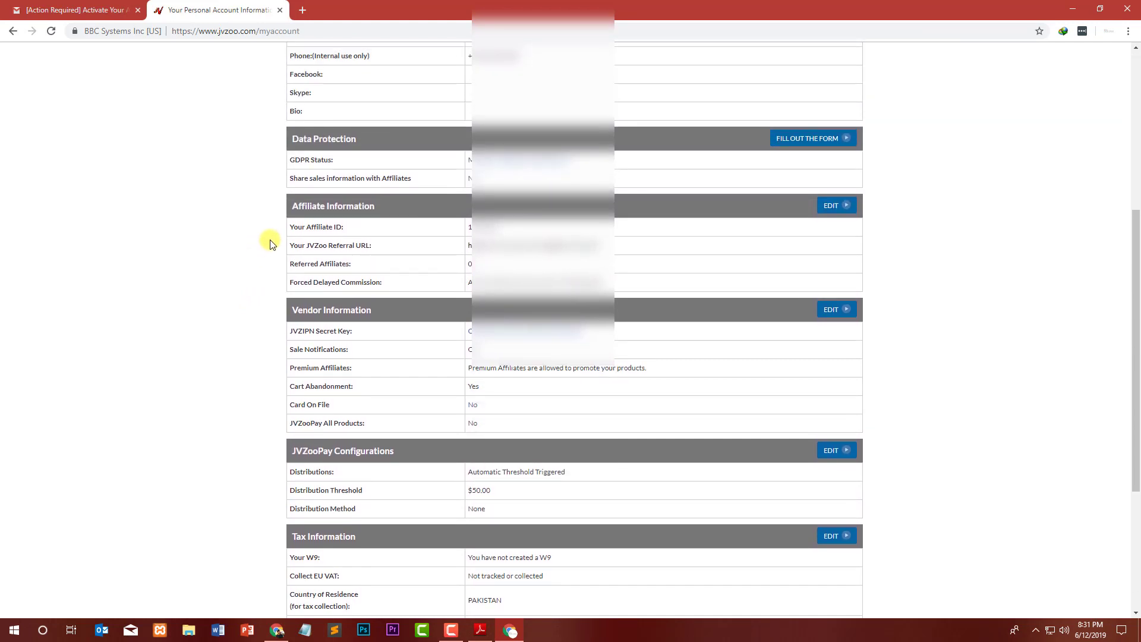
{"action": "scroll", "coordinate": [294, 199], "scroll_direction": "down", "scroll_amount": 1}
{"action": "scroll", "coordinate": [331, 160], "scroll_direction": "up", "scroll_amount": 1}
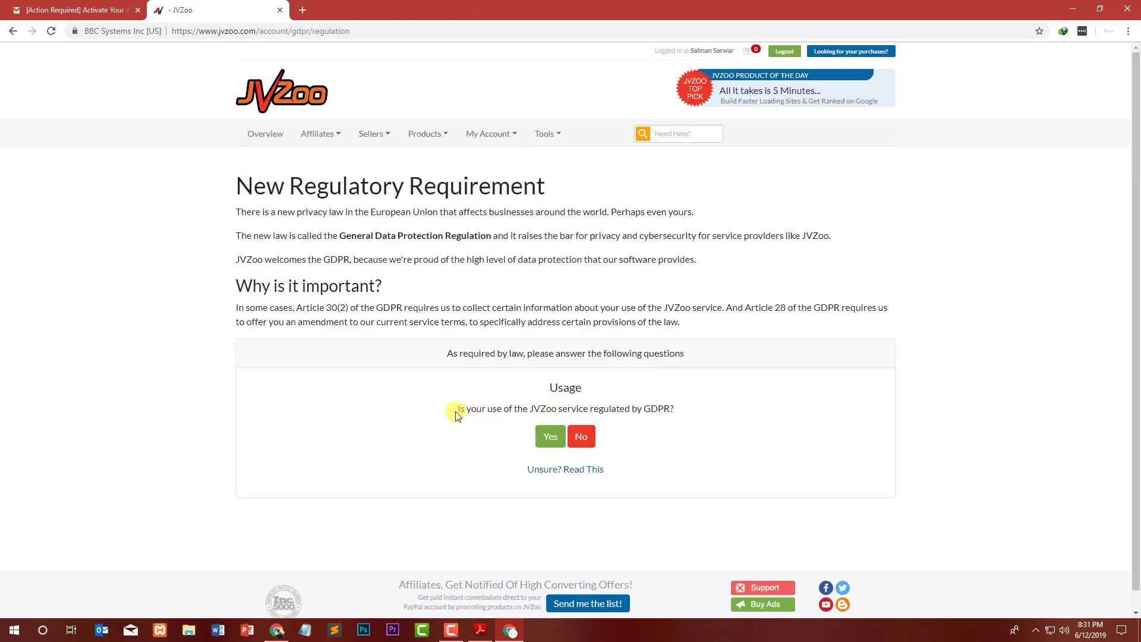
Answer Yes to the GDPR usage question and open the 'Unsure? Read This' article in a new tab.
{"action": "left_click_drag", "start_coordinate": [467, 410], "coordinate": [673, 408]}
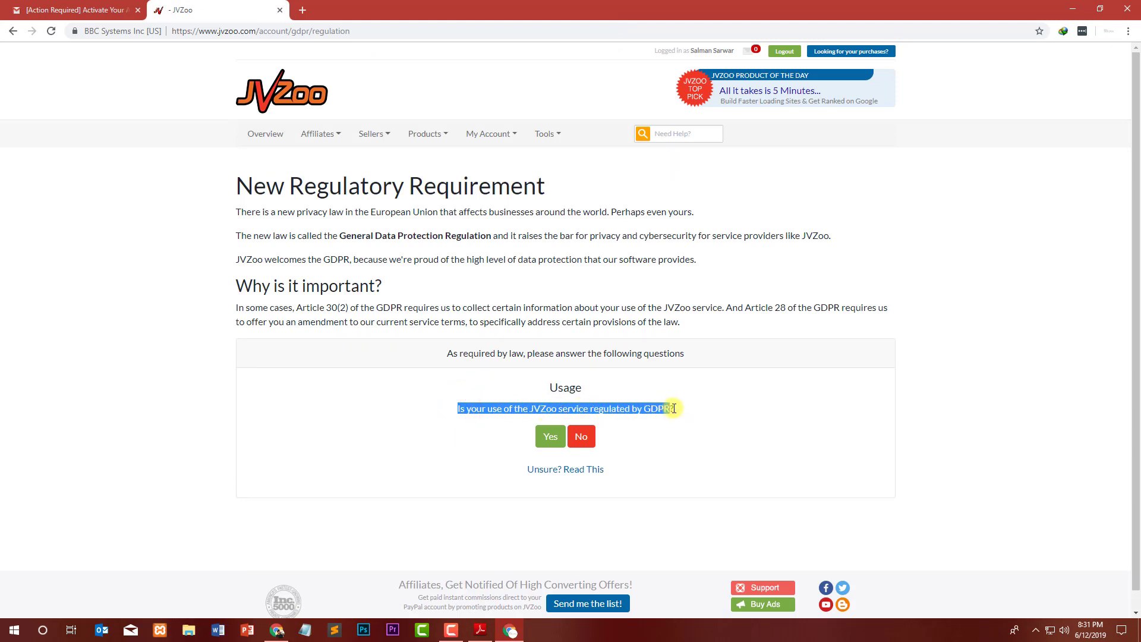
{"action": "left_click", "coordinate": [555, 439]}
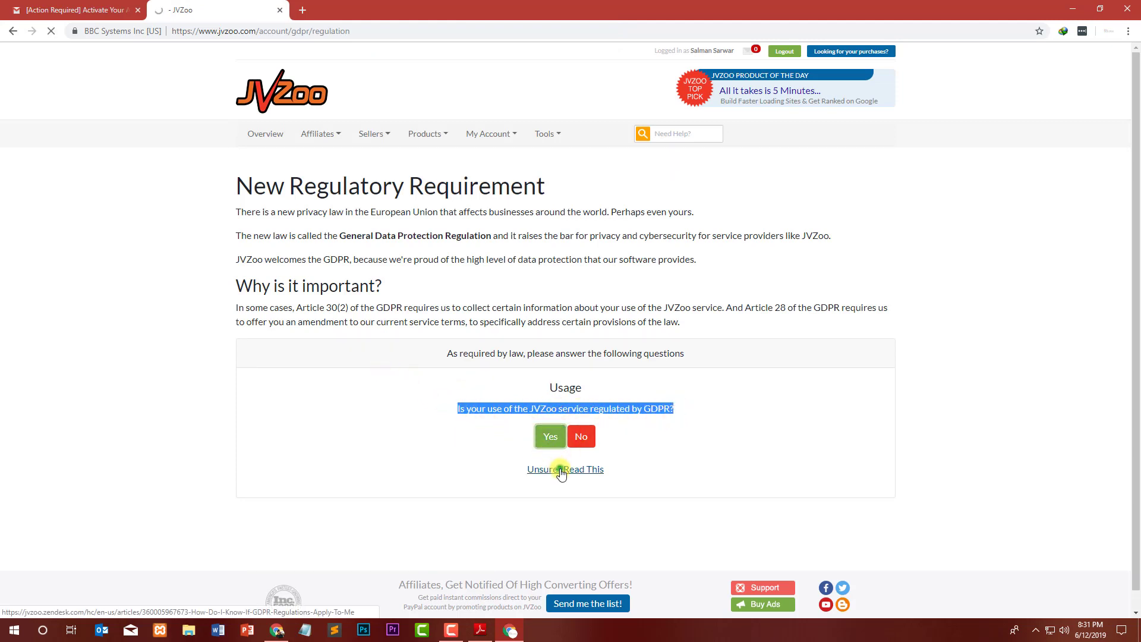
{"action": "right_click", "coordinate": [559, 469]}
{"action": "left_click", "coordinate": [575, 476]}
Skim the GDPR help article, then close its tab.
{"action": "left_click", "coordinate": [299, 10]}
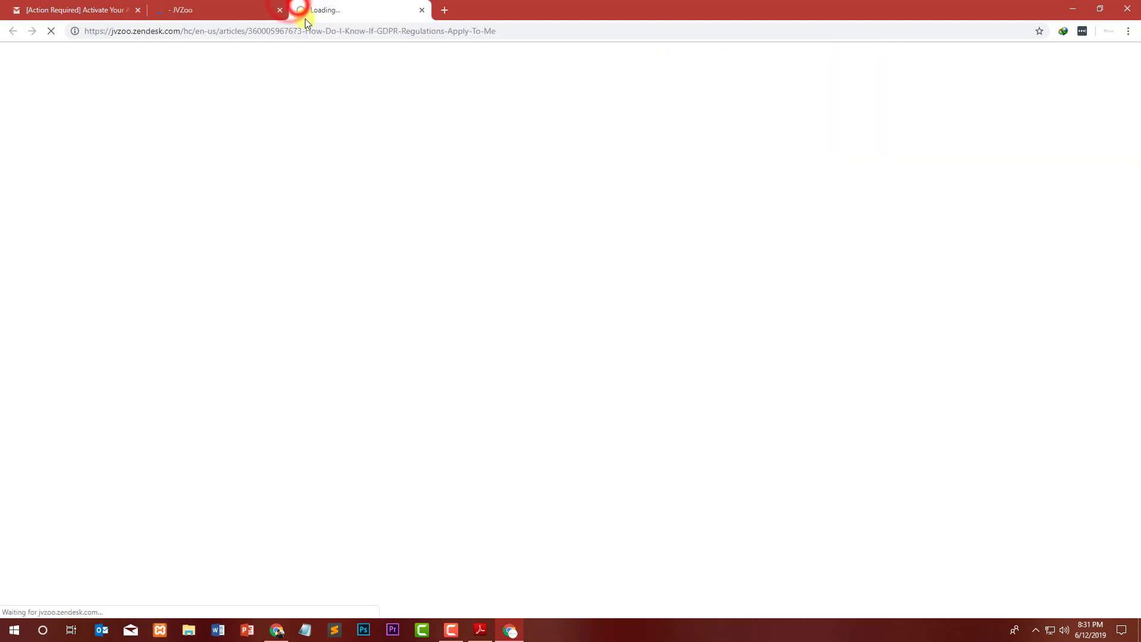
{"action": "left_click", "coordinate": [309, 40]}
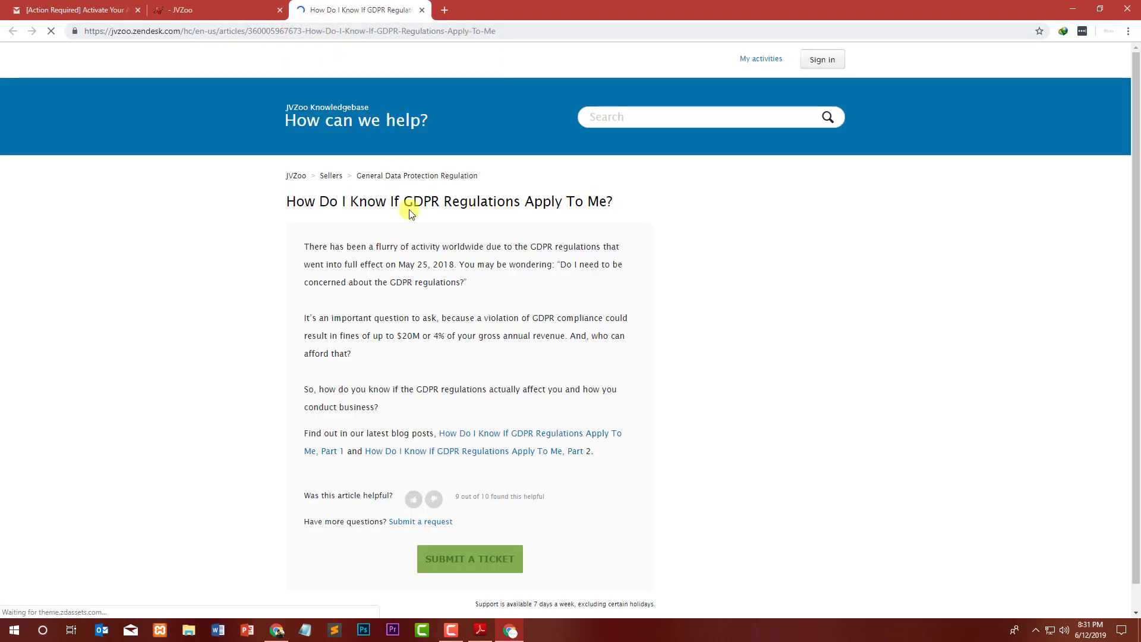
{"action": "left_click_drag", "start_coordinate": [382, 277], "coordinate": [407, 306]}
{"action": "left_click", "coordinate": [419, 344]}
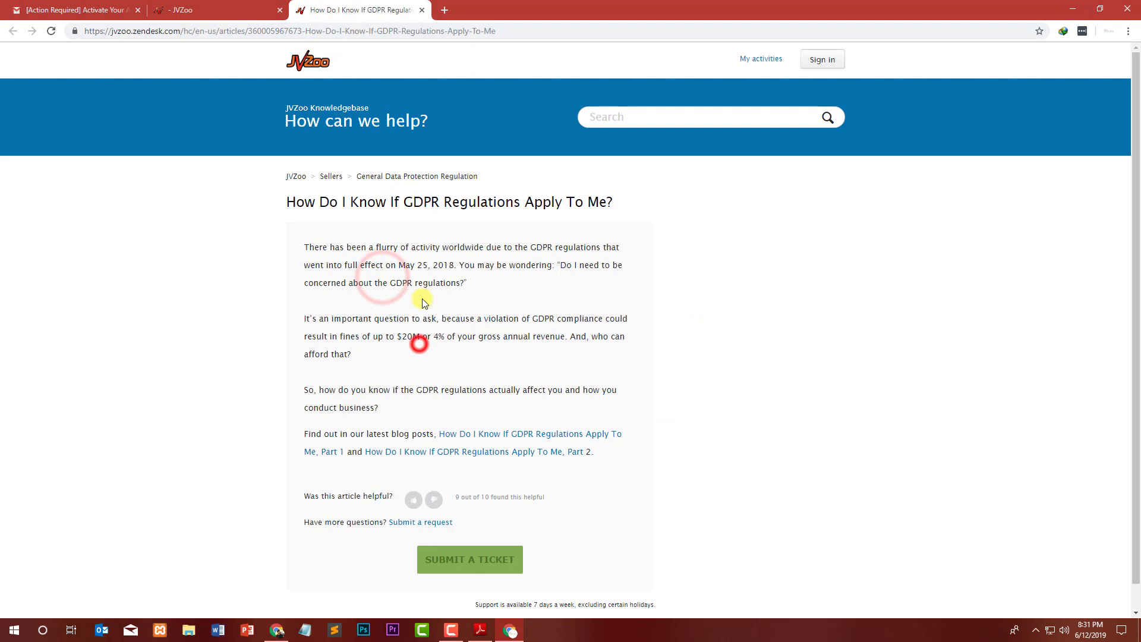
{"action": "left_click", "coordinate": [419, 11]}
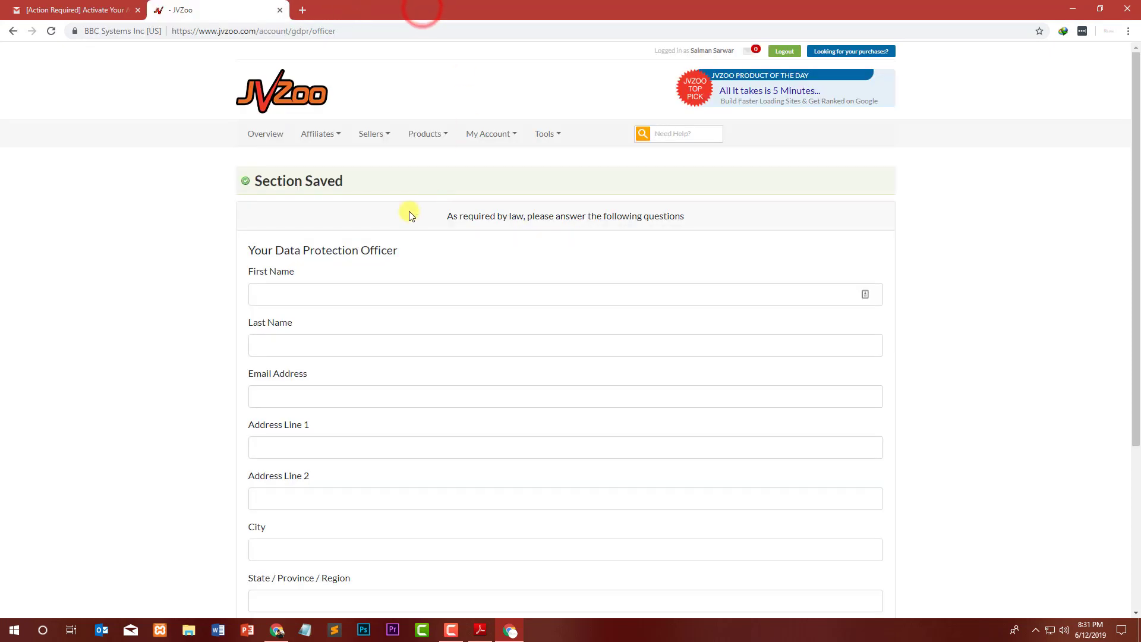
Enter the officer's first and last name, the suggested e-mail address and the suggested address line.
{"action": "left_click", "coordinate": [281, 295]}
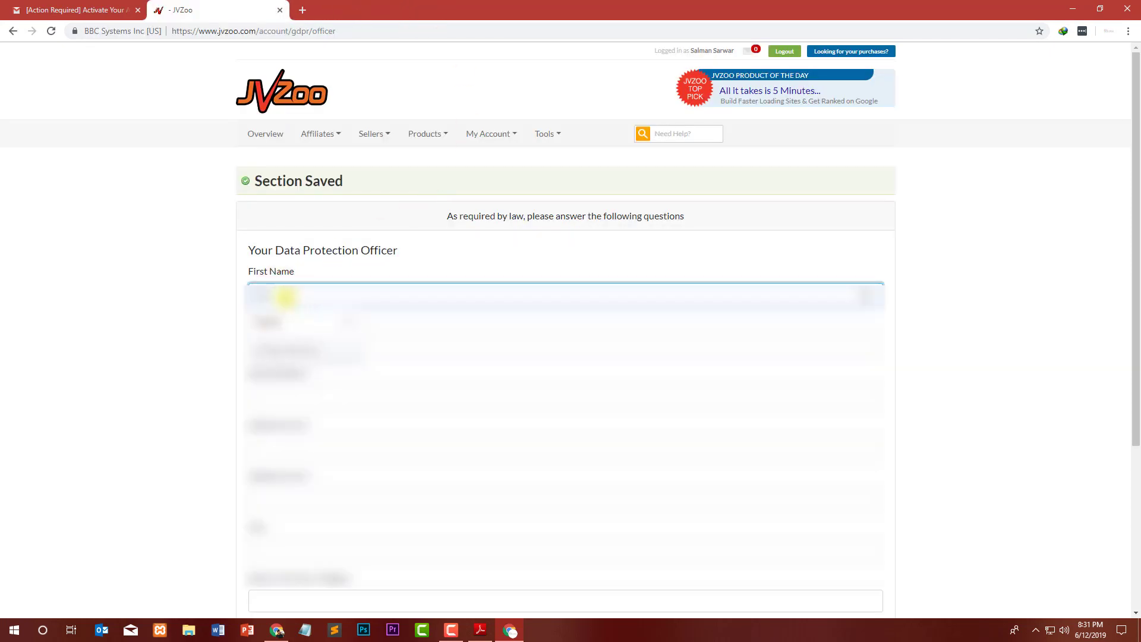
{"action": "key", "text": "Tab"}
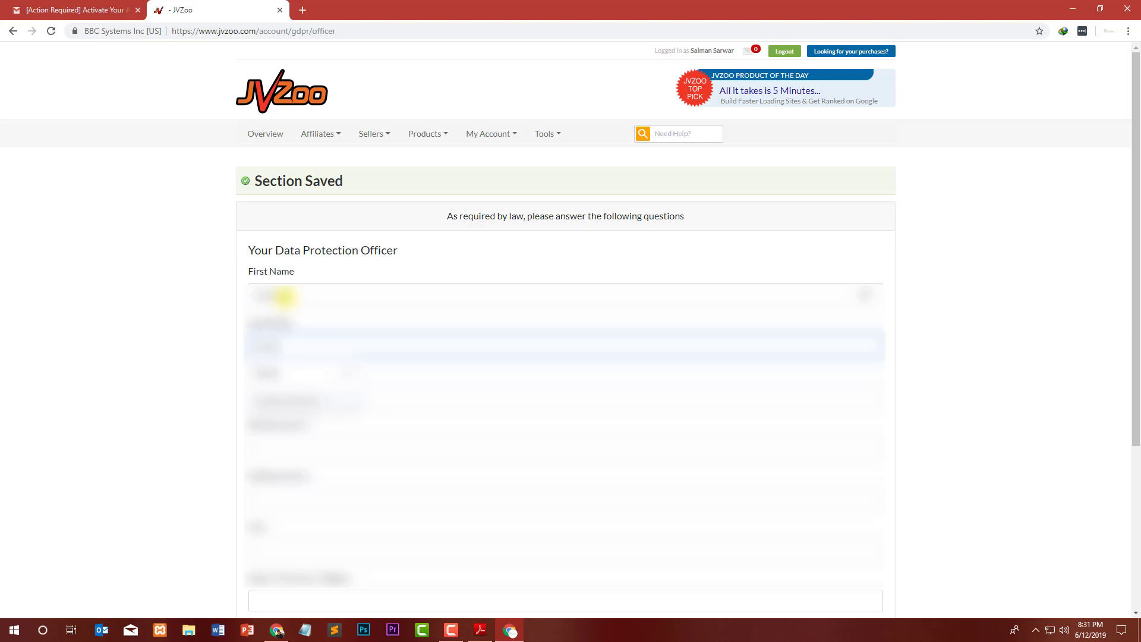
{"action": "key", "text": "Tab"}
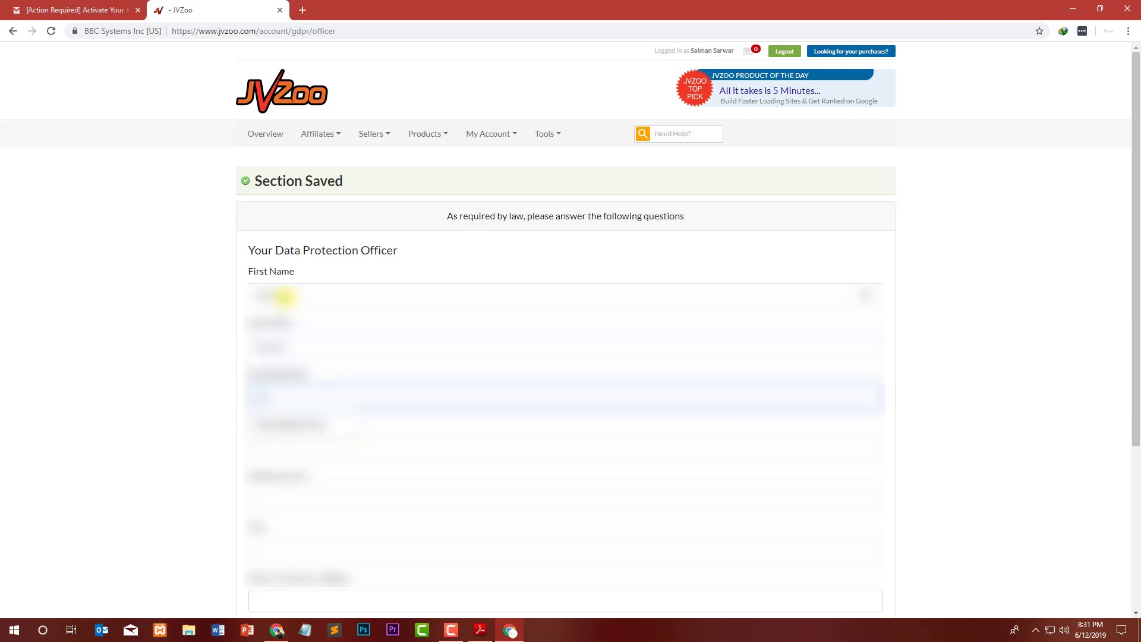
{"action": "key", "text": "Down"}
{"action": "key", "text": "Return"}
{"action": "key", "text": "Tab"}
{"action": "key", "text": "Down"}
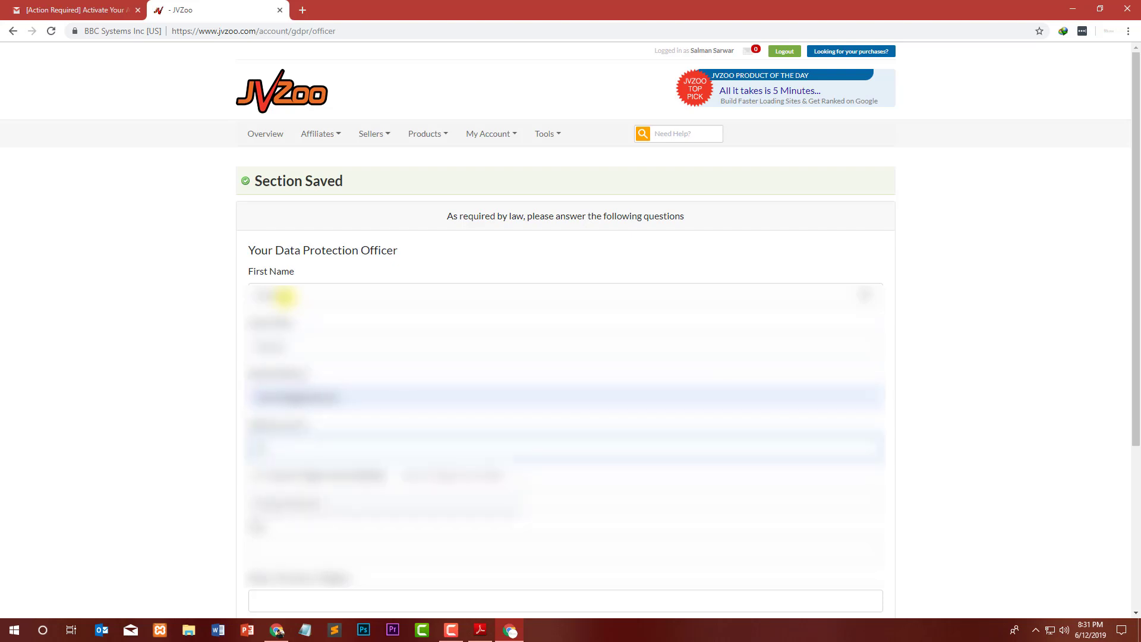
{"action": "key", "text": "Return"}
{"action": "key", "text": "Tab"}
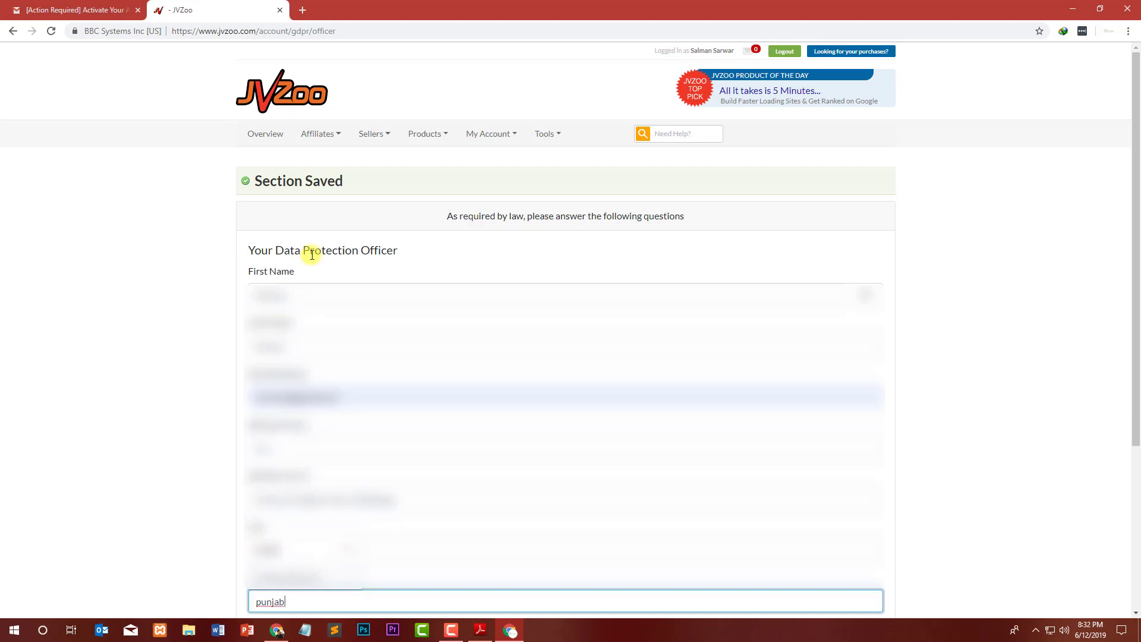
Add the officer's postal code and country, save the officer, and return to Overview.
{"action": "scroll", "coordinate": [311, 254], "scroll_direction": "down", "scroll_amount": 4}
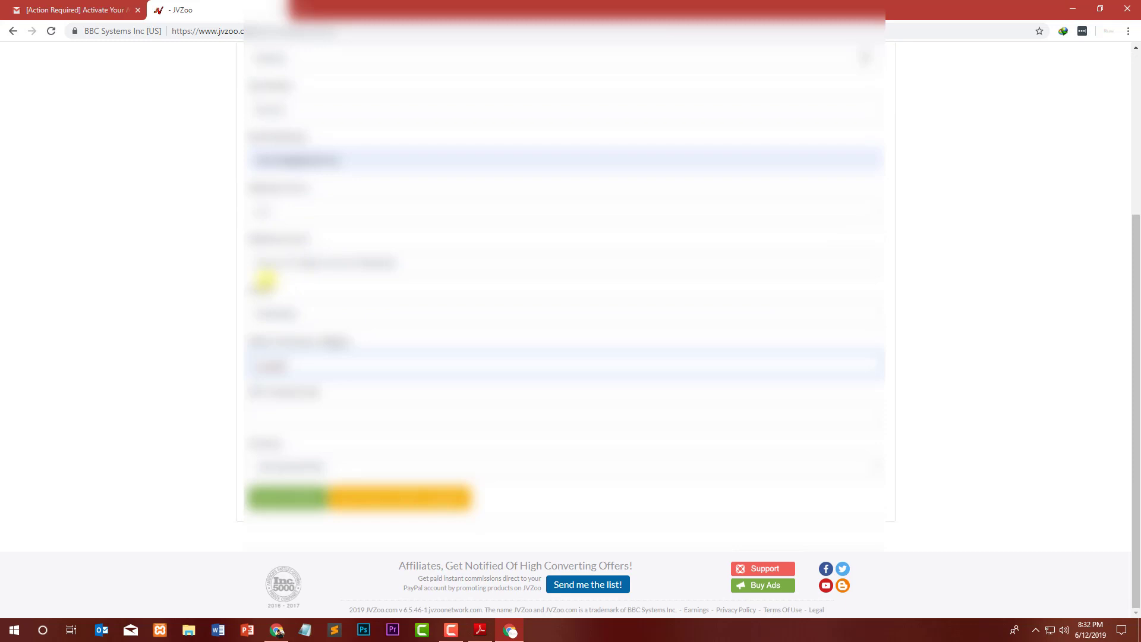
{"action": "left_click", "coordinate": [277, 411]}
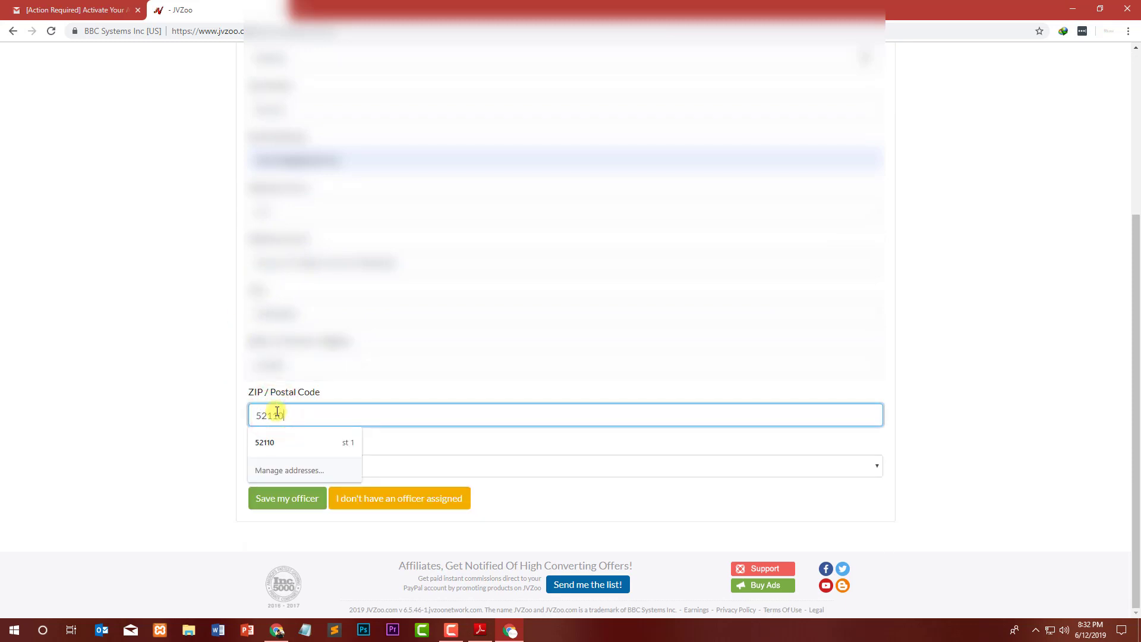
{"action": "left_click", "coordinate": [145, 407]}
{"action": "left_click", "coordinate": [359, 458]}
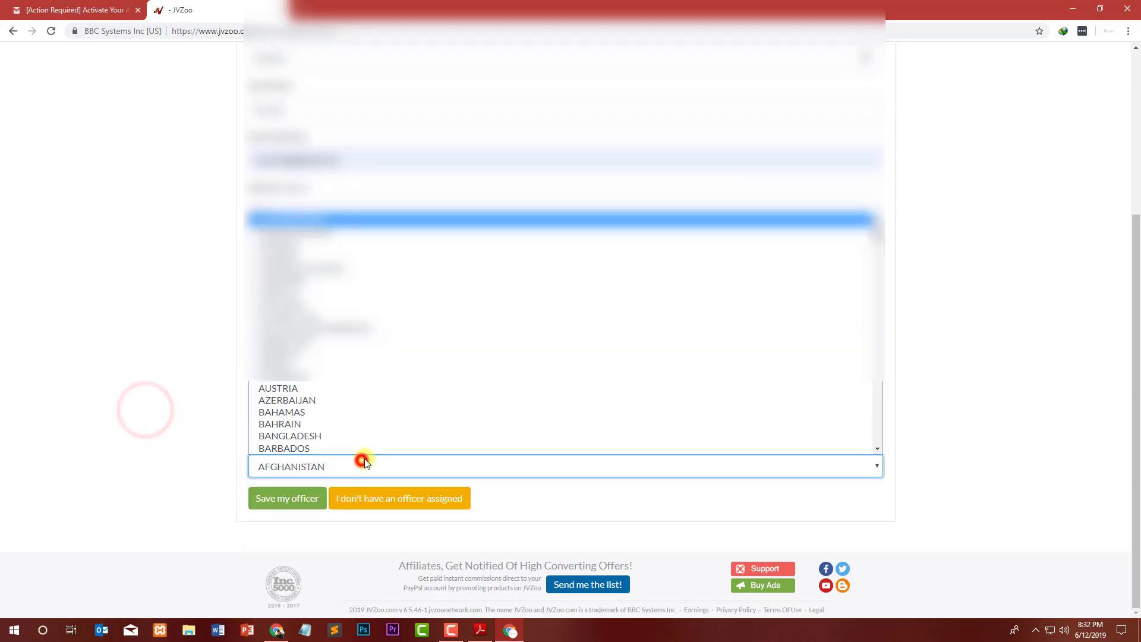
{"action": "key", "text": "p"}
{"action": "key", "text": "Return"}
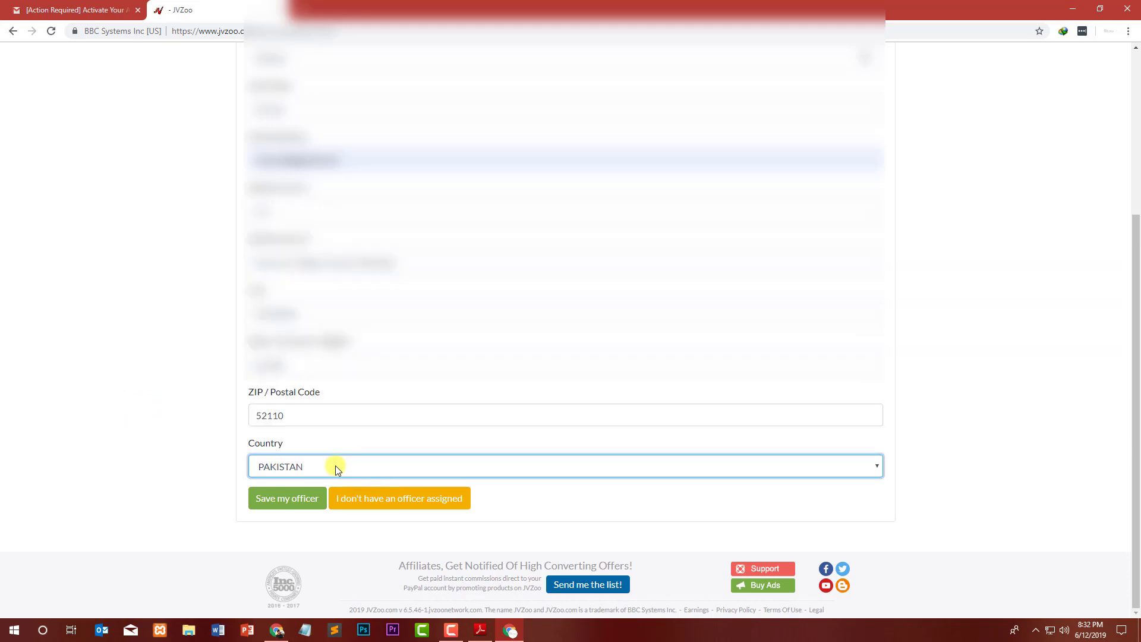
{"action": "left_click", "coordinate": [313, 497]}
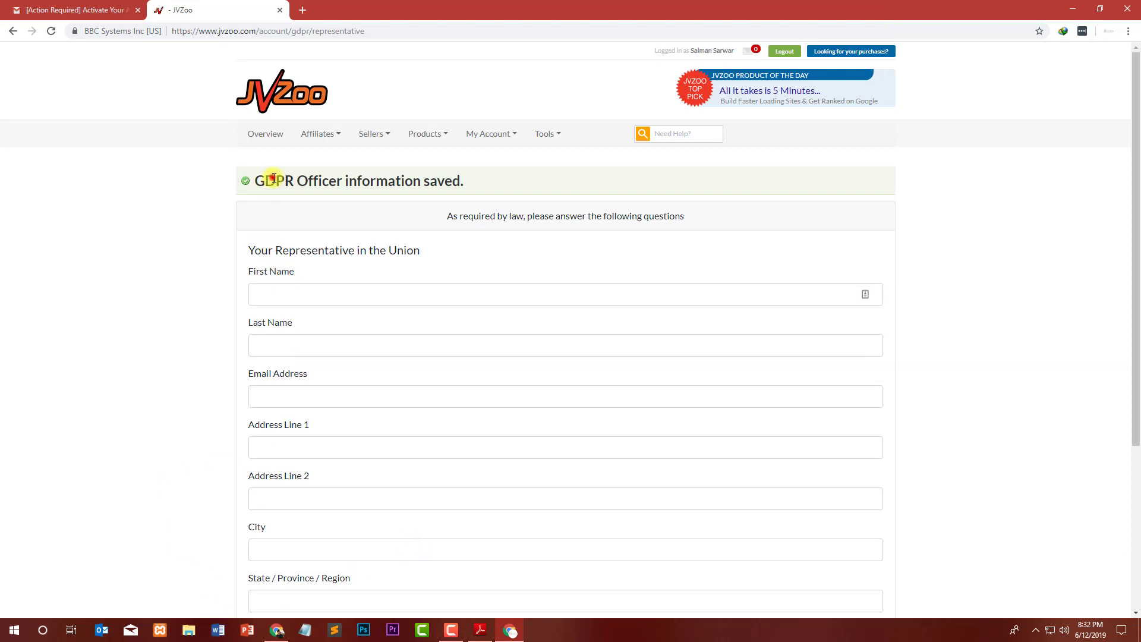
{"action": "left_click_drag", "start_coordinate": [275, 178], "coordinate": [482, 176]}
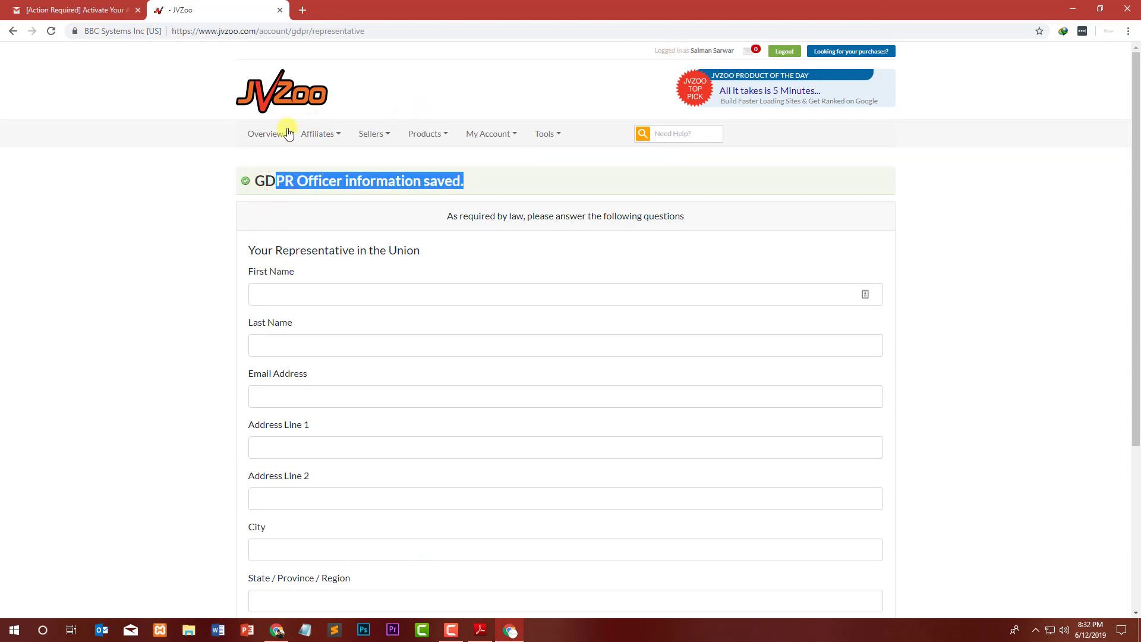
{"action": "left_click", "coordinate": [265, 133]}
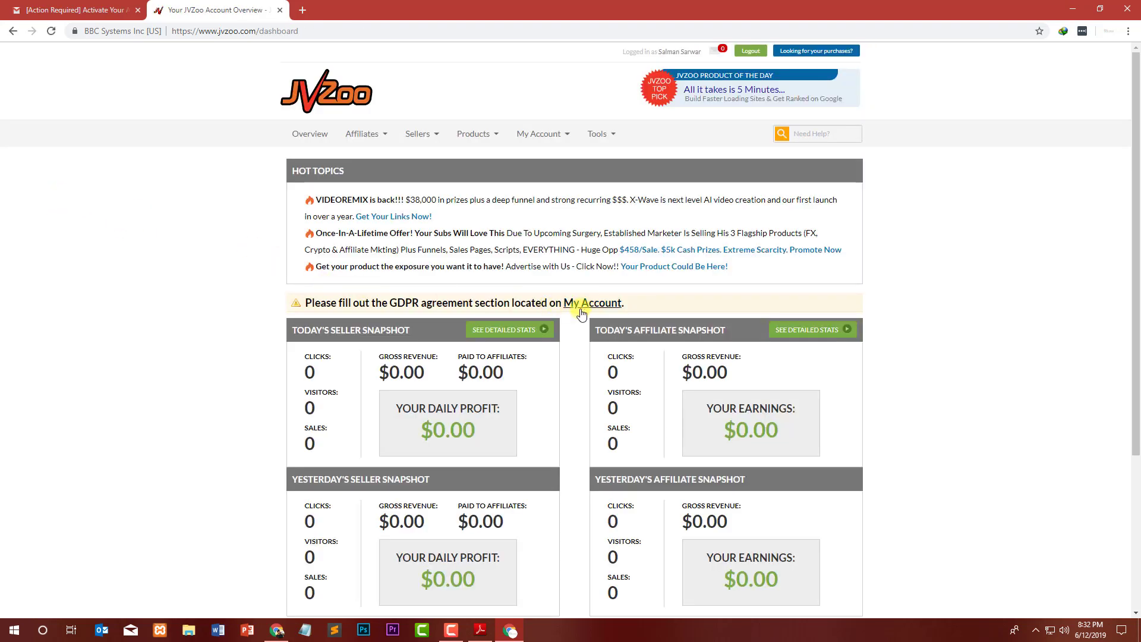
Open the account page in a new tab and open the GDPR terms agreement.
{"action": "right_click", "coordinate": [581, 313]}
{"action": "left_click", "coordinate": [601, 310]}
{"action": "left_click", "coordinate": [316, 9]}
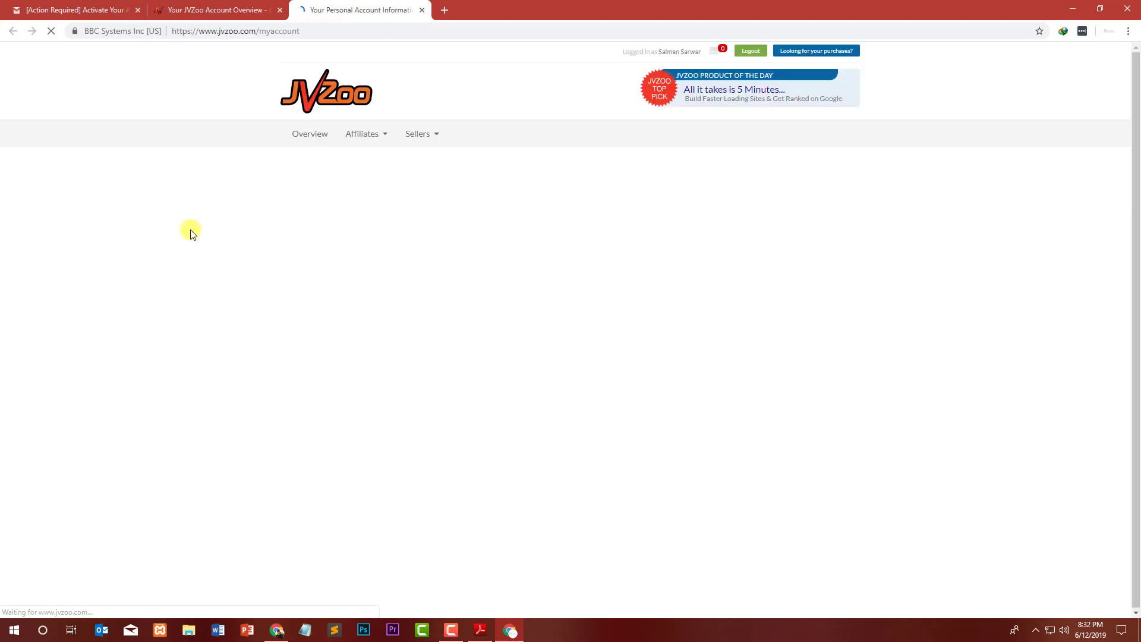
{"action": "scroll", "coordinate": [198, 225], "scroll_direction": "down", "scroll_amount": 5}
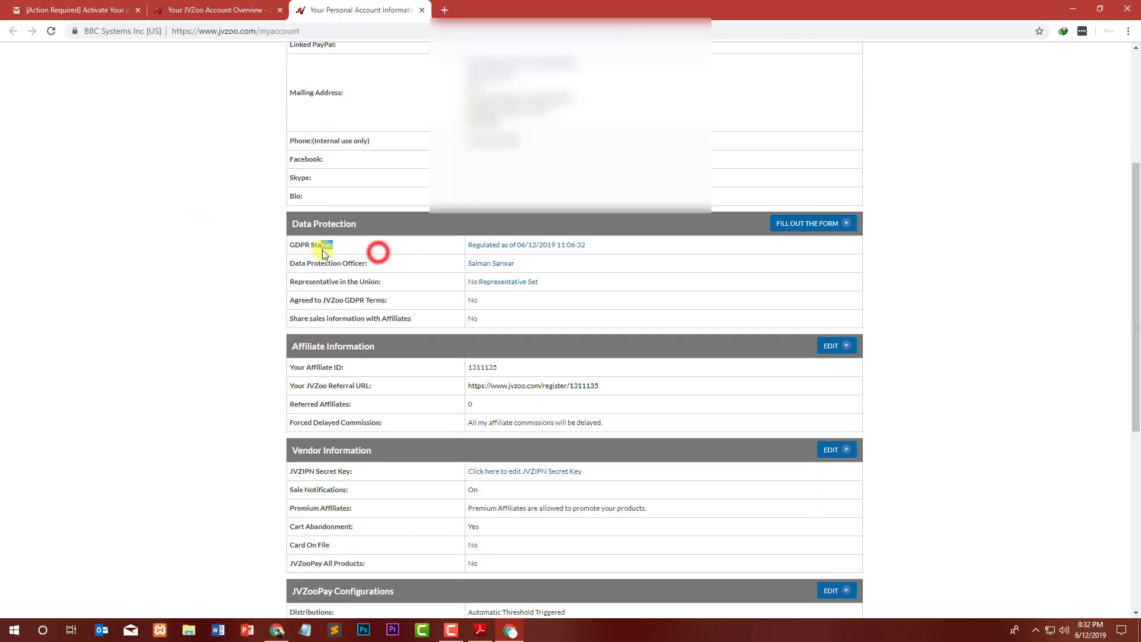
{"action": "left_click_drag", "start_coordinate": [416, 301], "coordinate": [294, 310]}
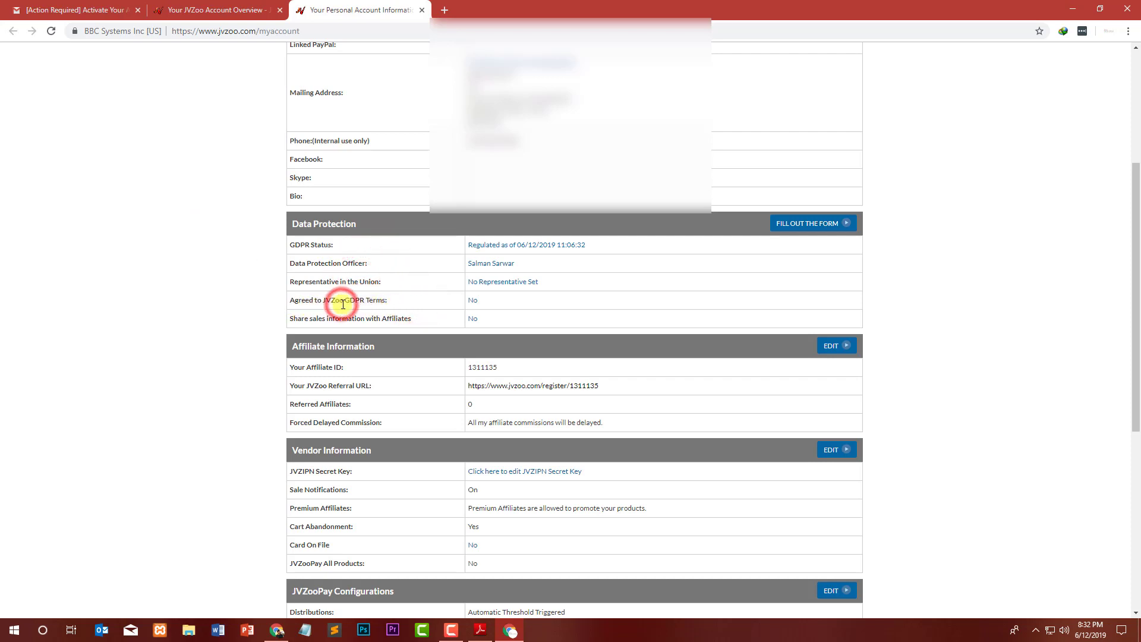
{"action": "left_click", "coordinate": [474, 303]}
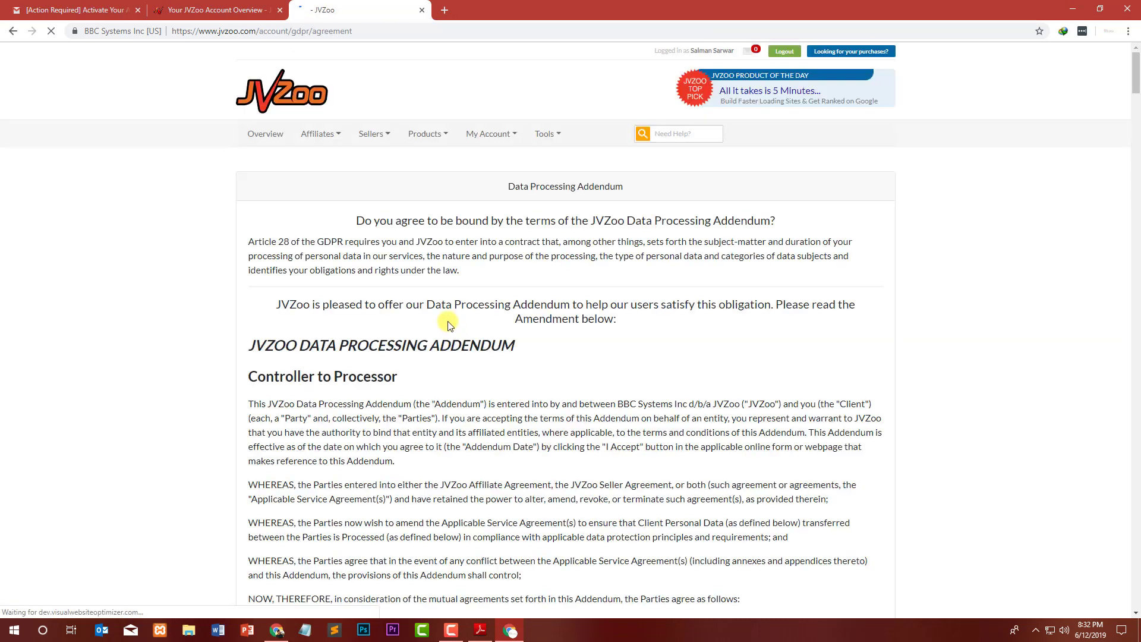
Accept the Data Processing Addendum with I Agree and go back to Overview.
{"action": "scroll", "coordinate": [426, 324], "scroll_direction": "down", "scroll_amount": 9}
{"action": "scroll", "coordinate": [426, 324], "scroll_direction": "down", "scroll_amount": 20}
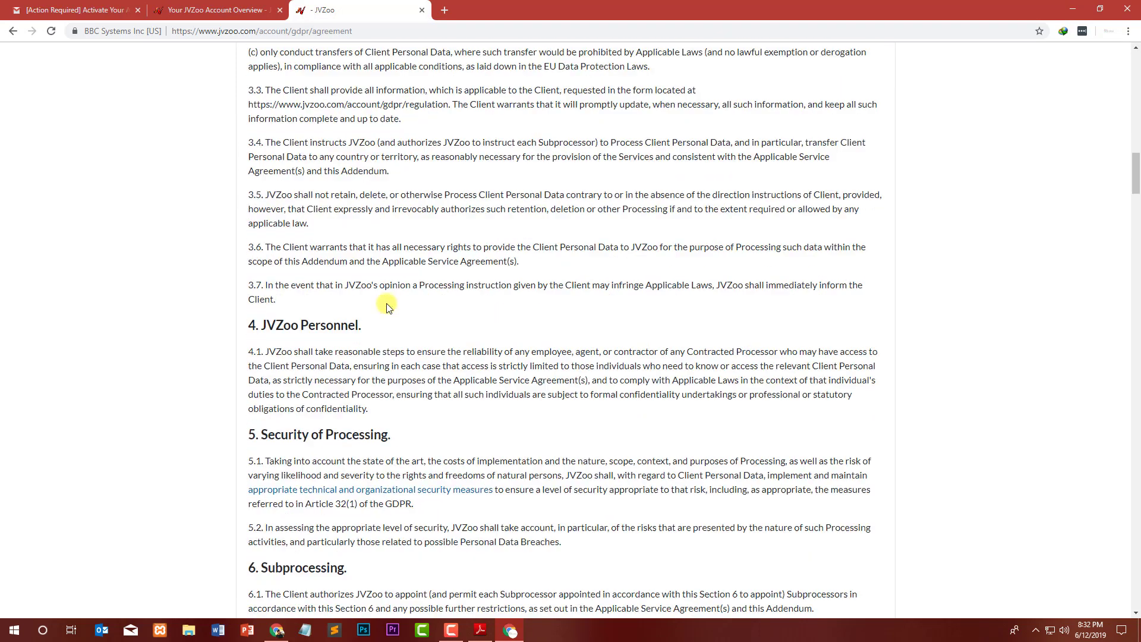
{"action": "scroll", "coordinate": [331, 287], "scroll_direction": "down", "scroll_amount": 20}
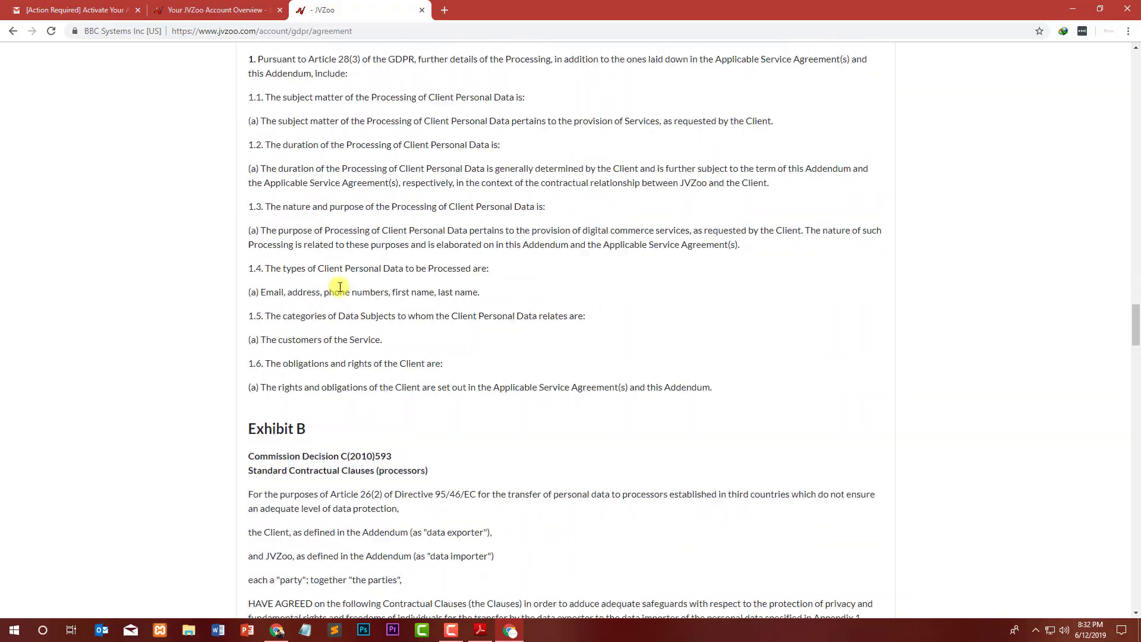
{"action": "scroll", "coordinate": [377, 285], "scroll_direction": "down", "scroll_amount": 20}
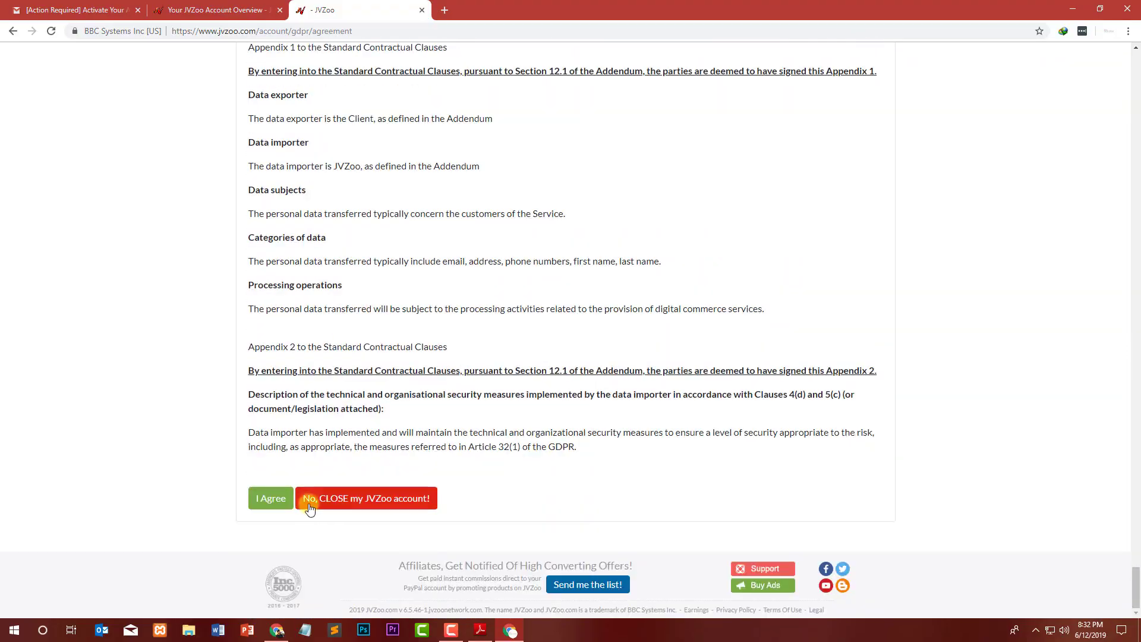
{"action": "left_click", "coordinate": [282, 499]}
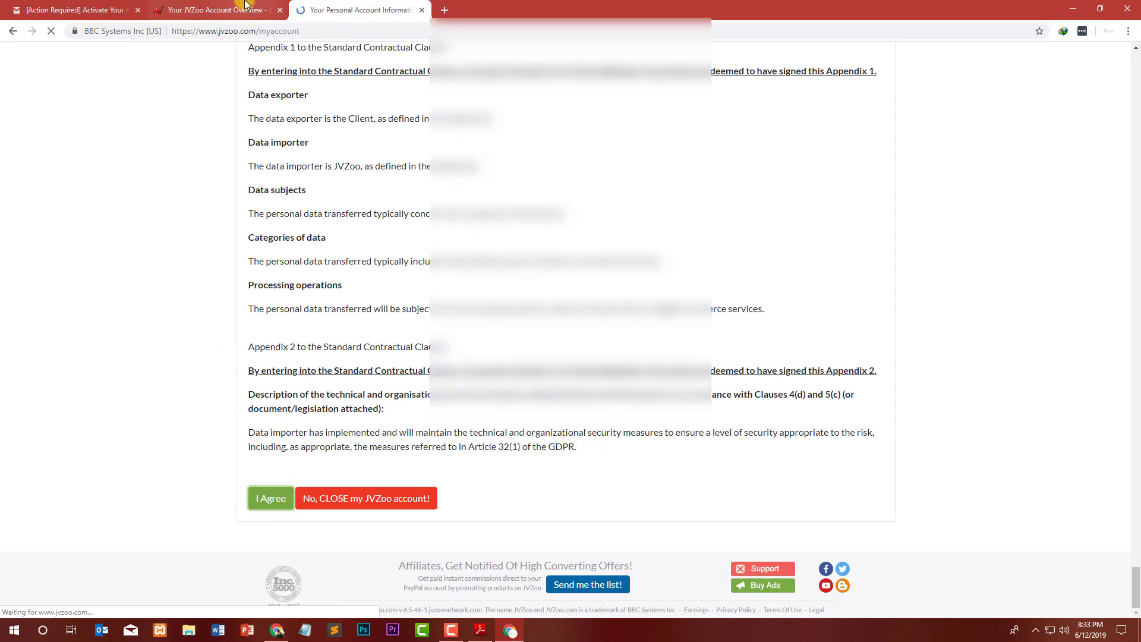
{"action": "left_click", "coordinate": [305, 139]}
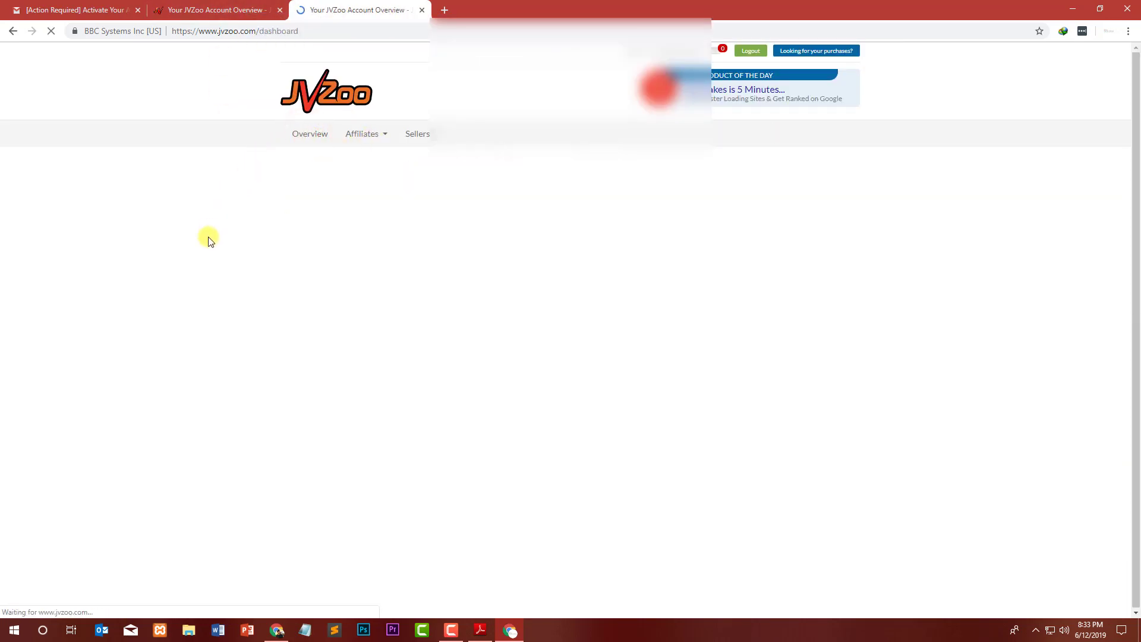
Close the duplicate JVZoo overview tab and bring the affiliate programs PDF up in Adobe Reader.
{"action": "left_click", "coordinate": [328, 287]}
{"action": "left_click_drag", "start_coordinate": [408, 283], "coordinate": [683, 331]}
{"action": "left_click", "coordinate": [726, 279]}
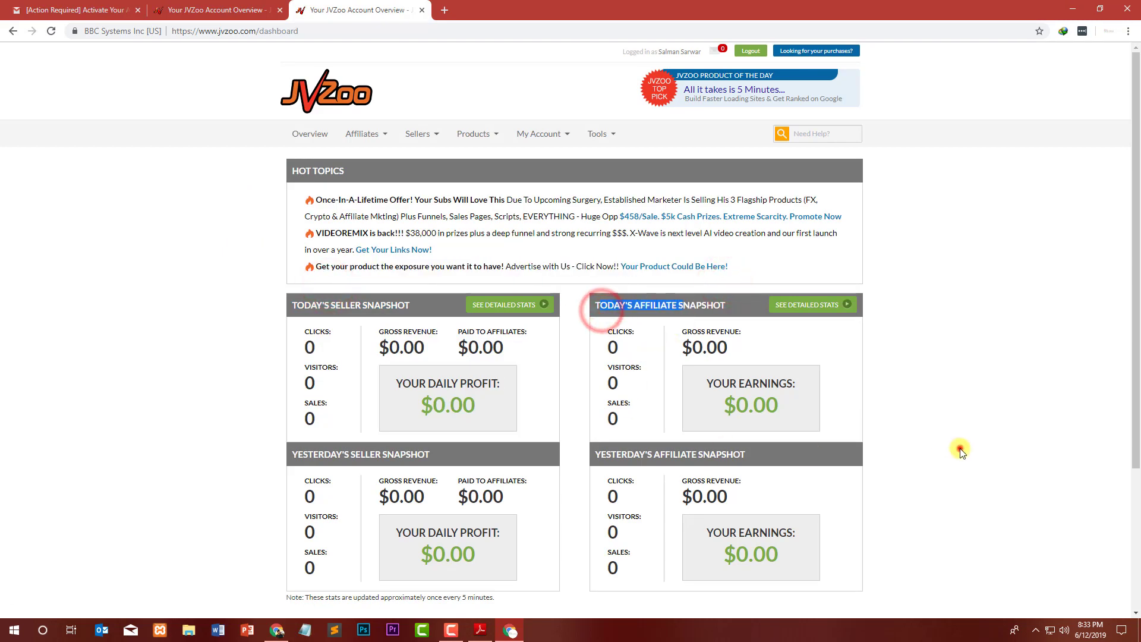
{"action": "left_click", "coordinate": [958, 449]}
{"action": "scroll", "coordinate": [540, 285], "scroll_direction": "down", "scroll_amount": 3}
{"action": "scroll", "coordinate": [540, 285], "scroll_direction": "up", "scroll_amount": 3}
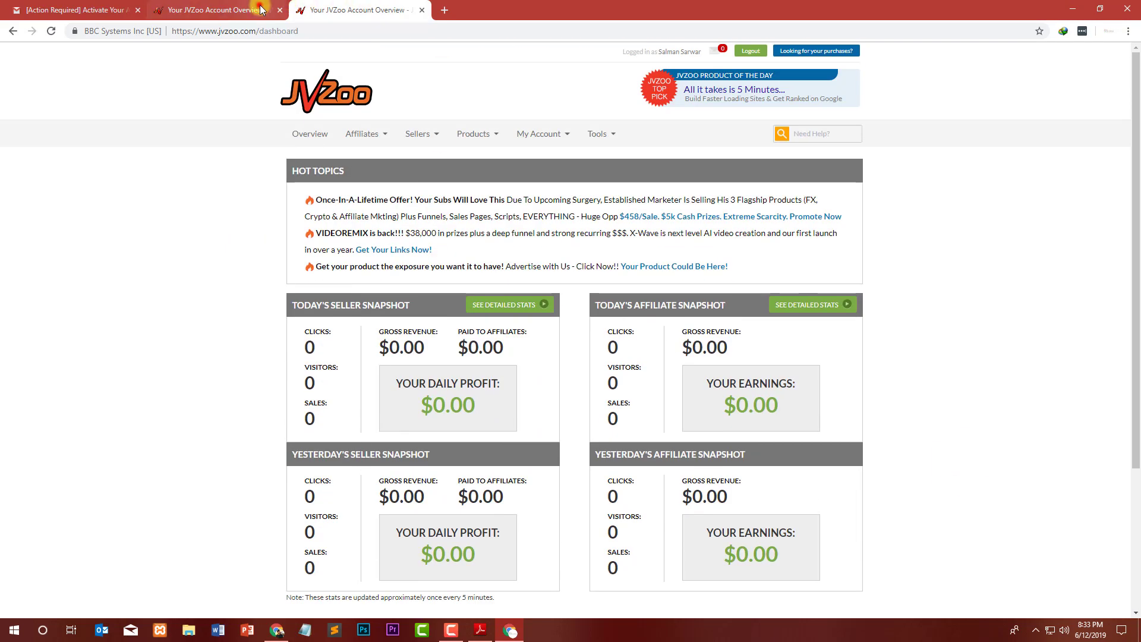
{"action": "left_click", "coordinate": [262, 9]}
{"action": "left_click", "coordinate": [280, 10]}
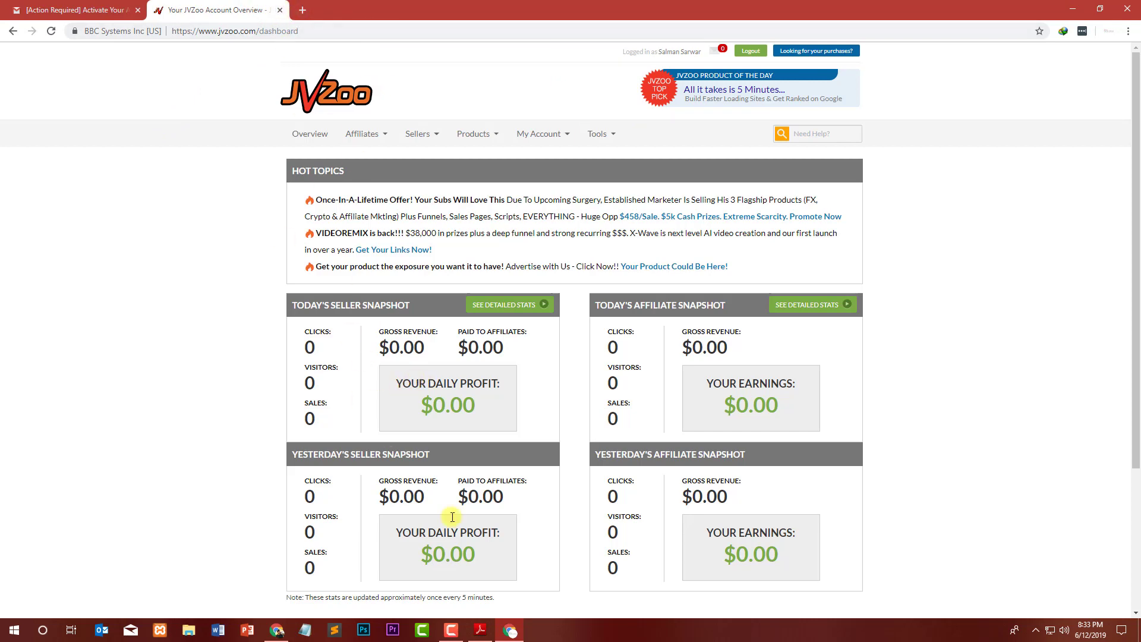
{"action": "left_click", "coordinate": [480, 629]}
{"action": "scroll", "coordinate": [363, 202], "scroll_direction": "down", "scroll_amount": 3}
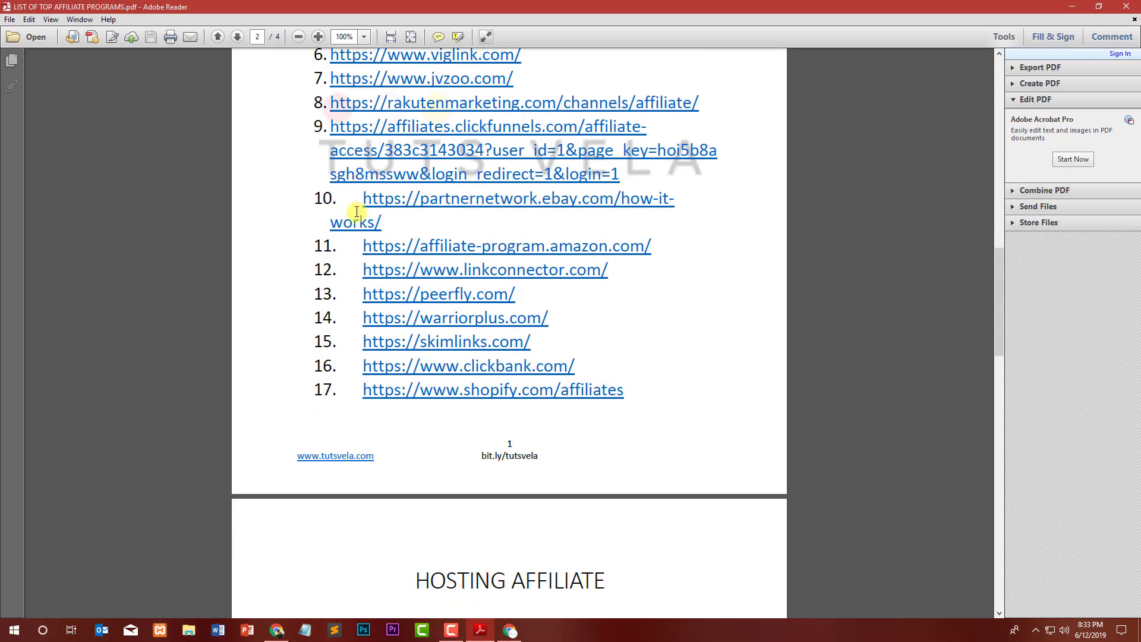
{"action": "scroll", "coordinate": [386, 238], "scroll_direction": "down", "scroll_amount": 3}
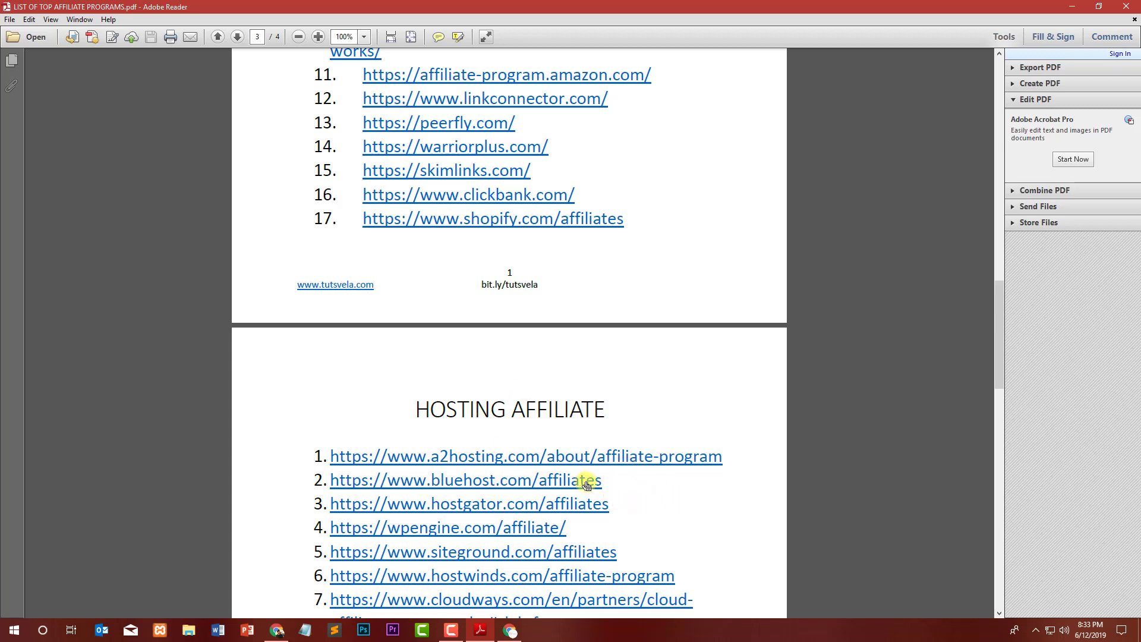
{"action": "left_click_drag", "start_coordinate": [604, 481], "coordinate": [335, 476]}
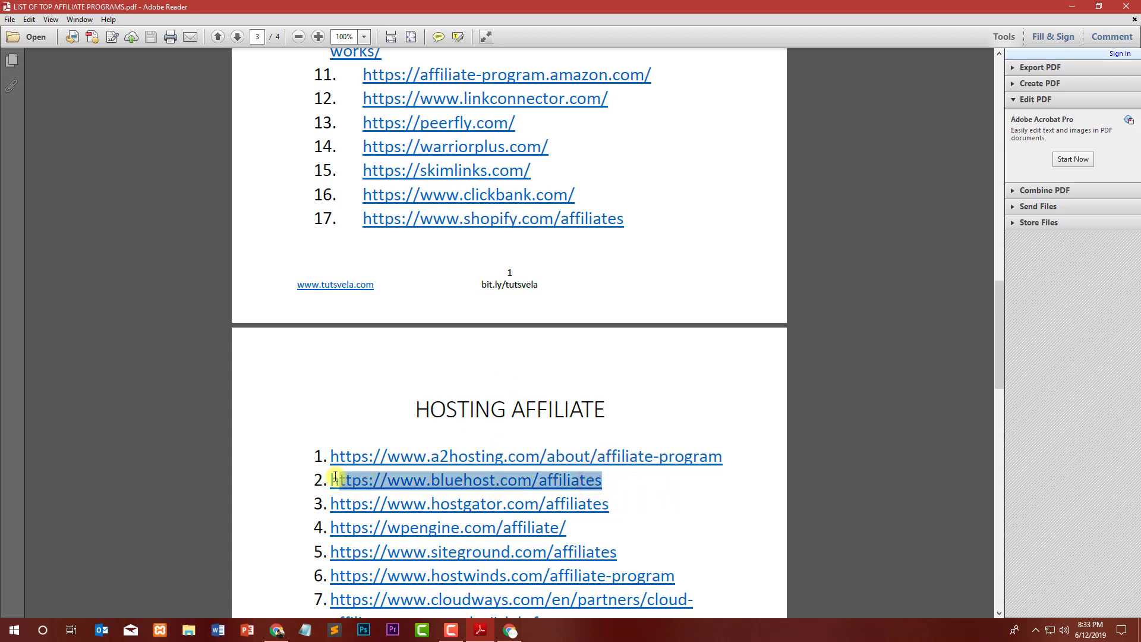
{"action": "left_click", "coordinate": [1072, 7]}
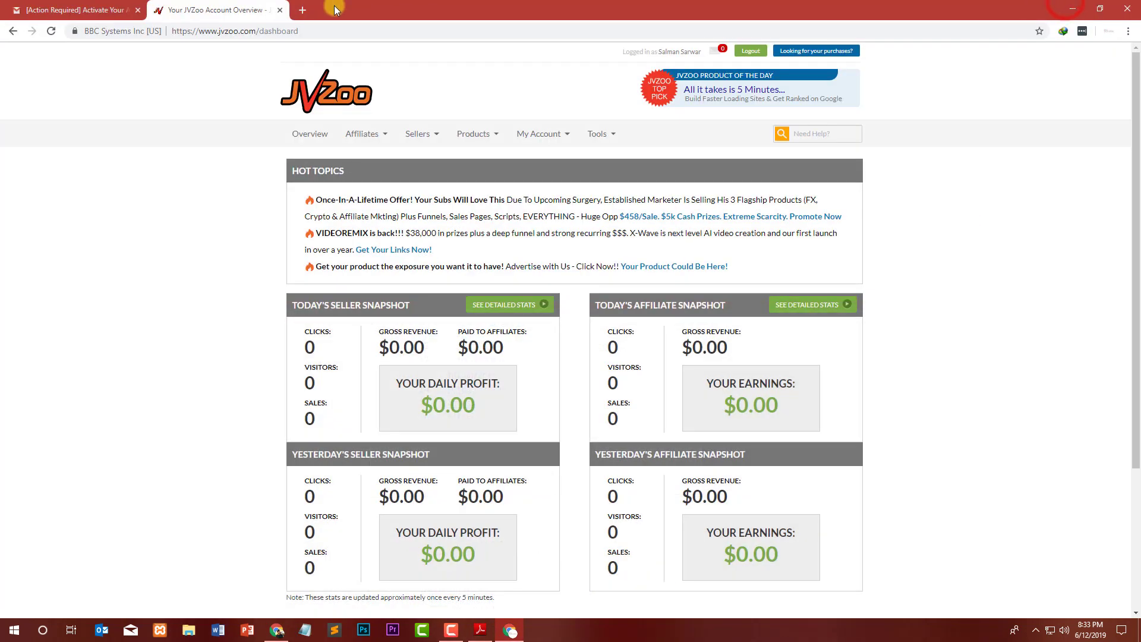
Load the Bluehost affiliates page in a new tab and close the old JVZoo tab.
{"action": "left_click", "coordinate": [304, 13]}
{"action": "type", "text": "https://www.bluehost.com/affiliates"}
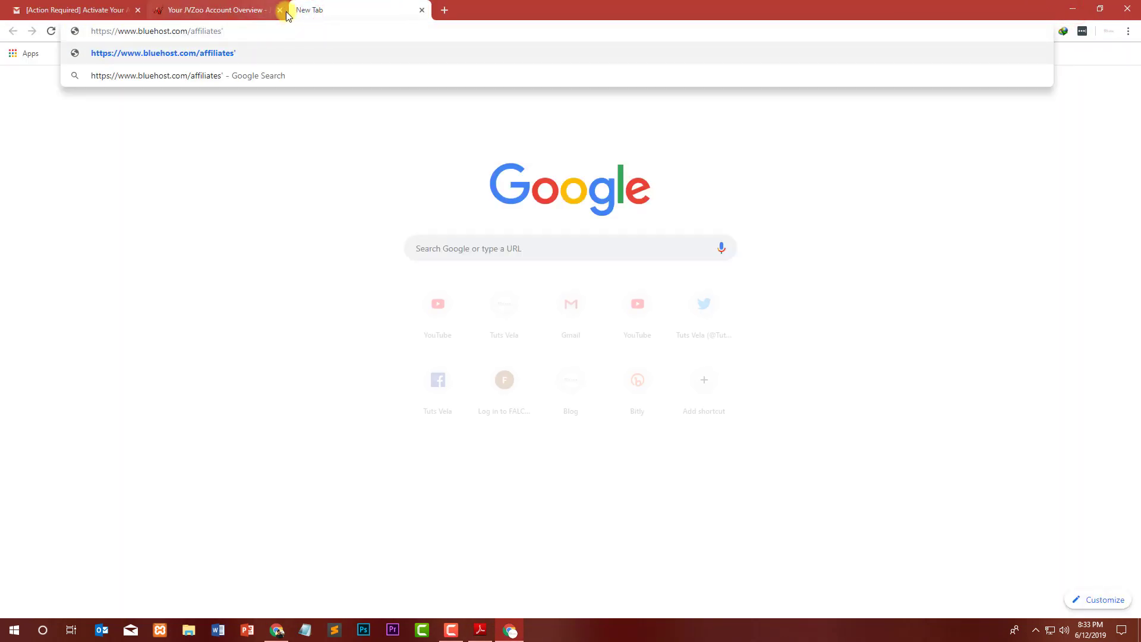
{"action": "key", "text": "Return"}
{"action": "left_click", "coordinate": [280, 10]}
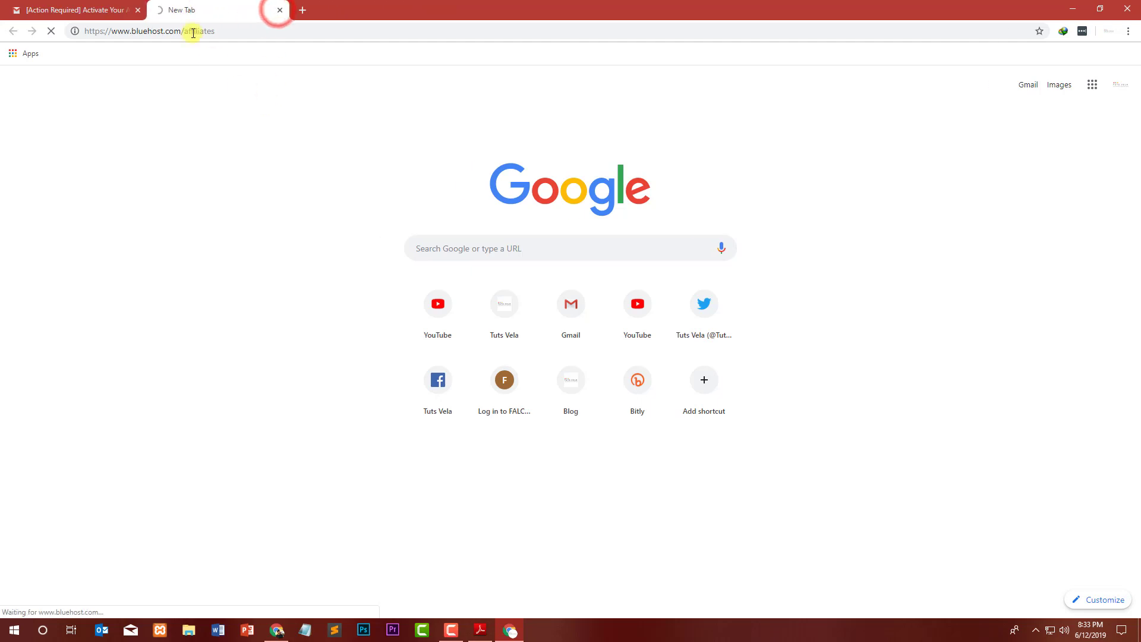
{"action": "left_click", "coordinate": [108, 9]}
{"action": "left_click", "coordinate": [169, 95]}
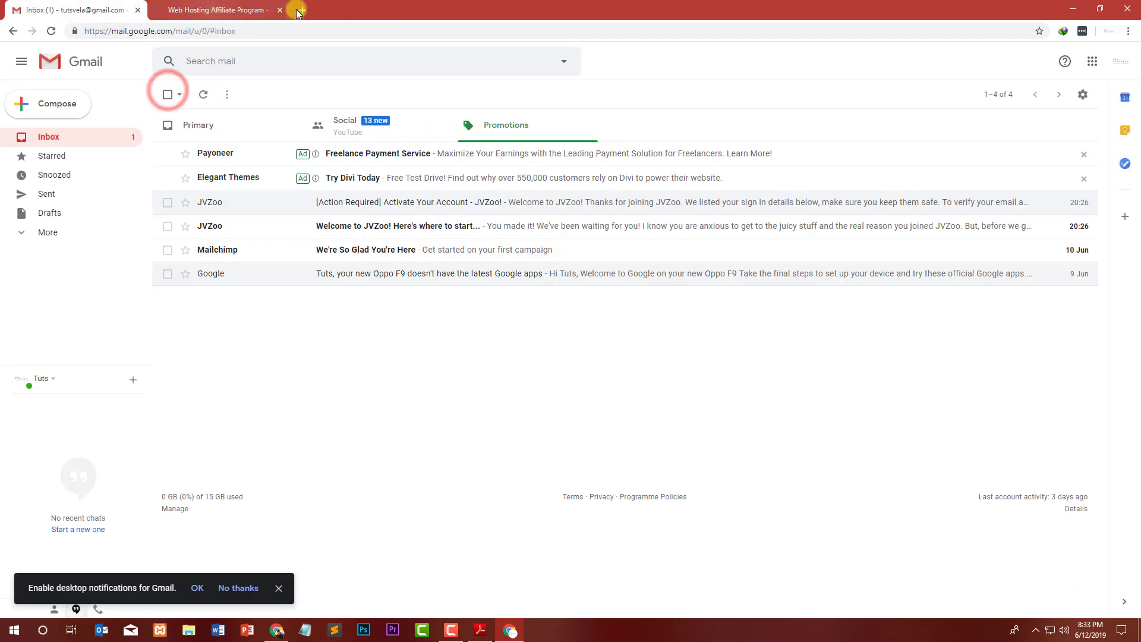
{"action": "left_click", "coordinate": [259, 9]}
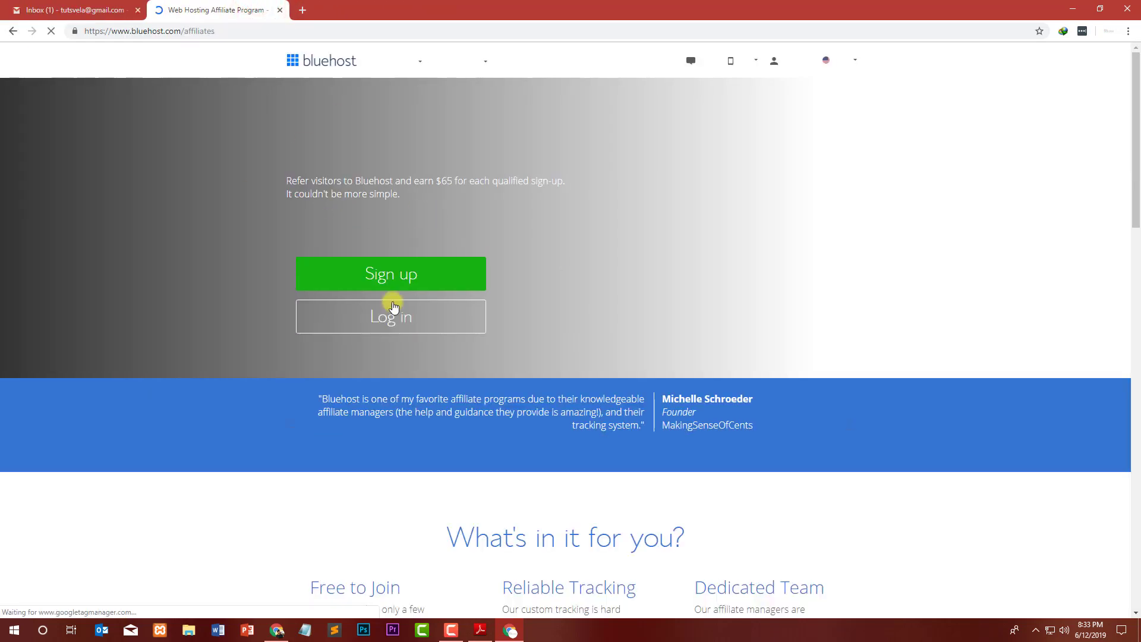
Open the Affiliate Signup form and enter the username, password and password confirmation.
{"action": "left_click", "coordinate": [376, 280]}
{"action": "left_click", "coordinate": [289, 178]}
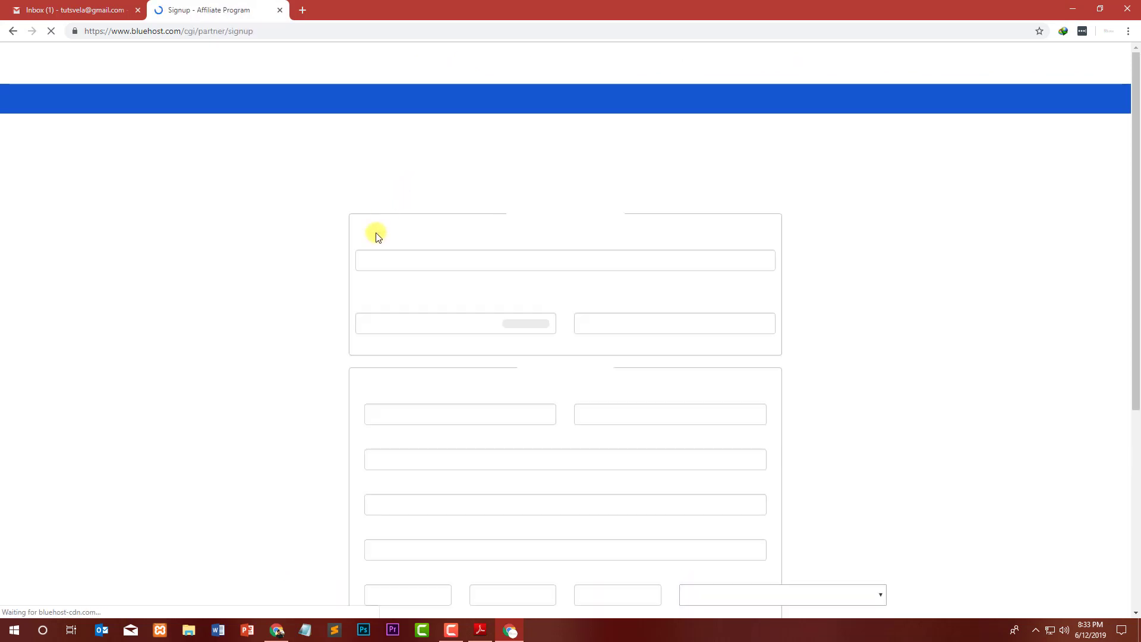
{"action": "left_click", "coordinate": [419, 248]}
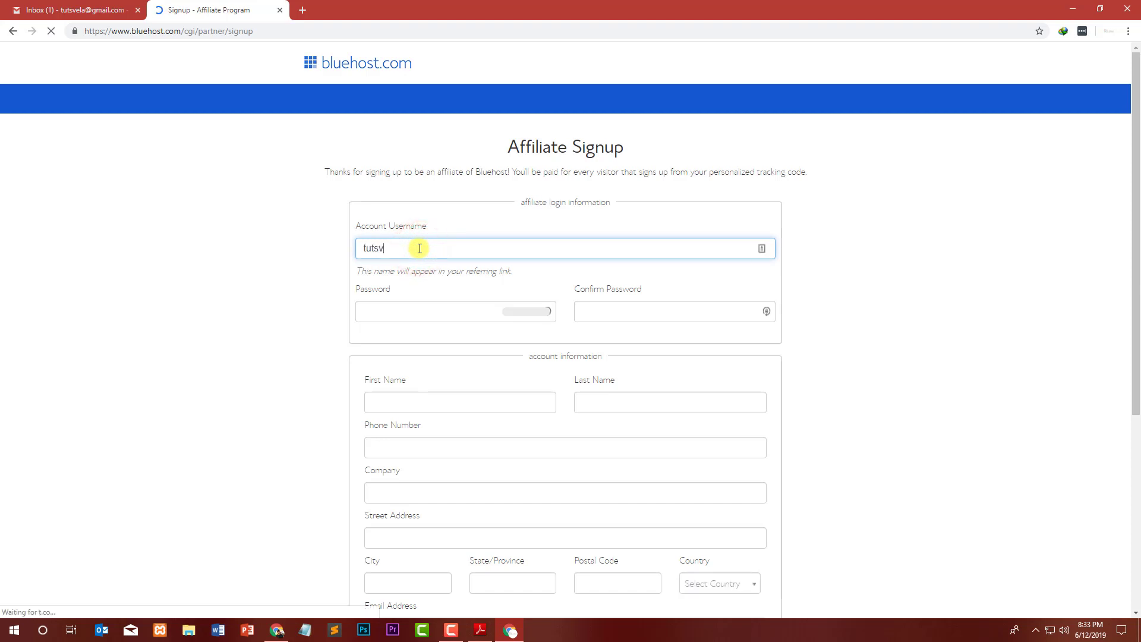
{"action": "key", "text": "Tab"}
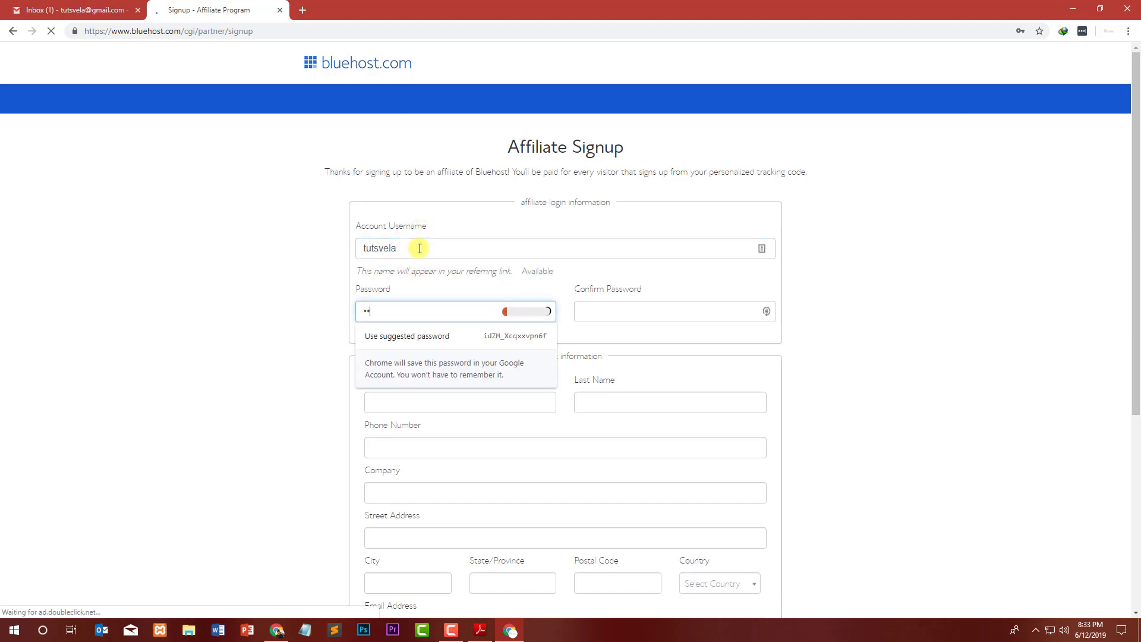
{"action": "type", "text": "•••••••"}
{"action": "key", "text": "Tab"}
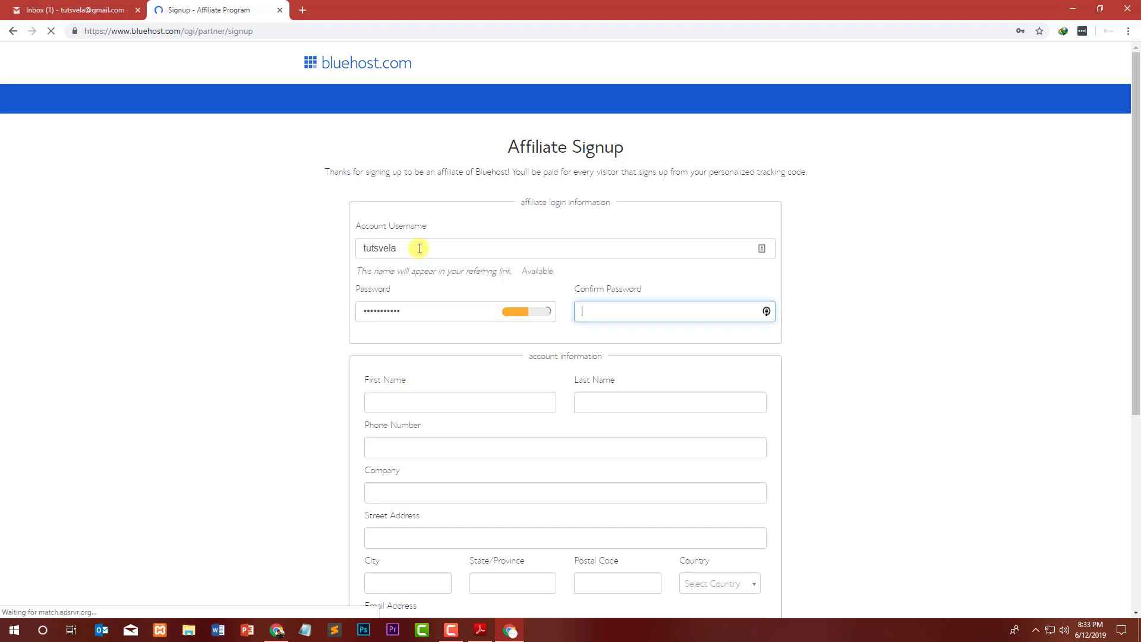
{"action": "type", "text": "•••••••••••"}
Fill in the first name, last name and phone number.
{"action": "key", "text": "Tab"}
{"action": "type", "text": "Salman"}
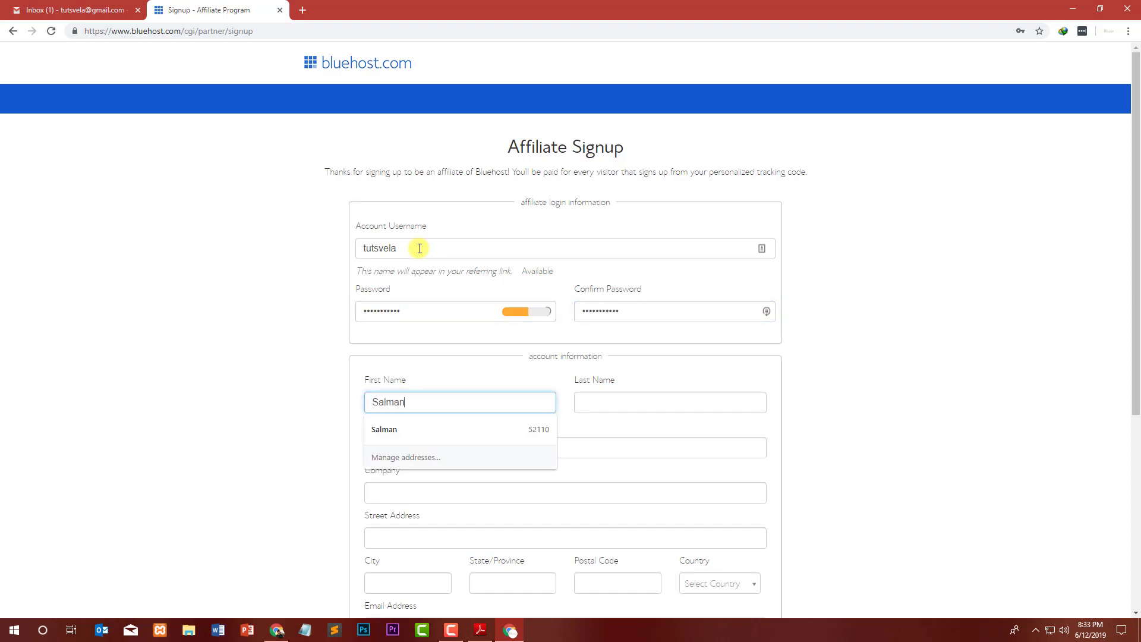
{"action": "key", "text": "Tab"}
{"action": "type", "text": "S"}
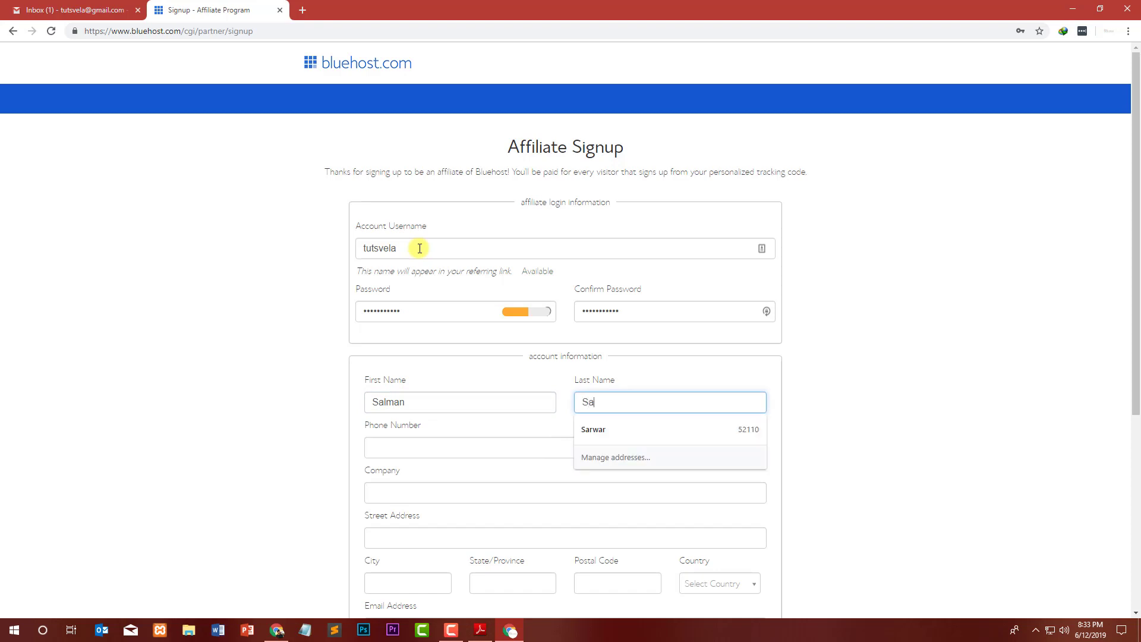
{"action": "key", "text": "Tab"}
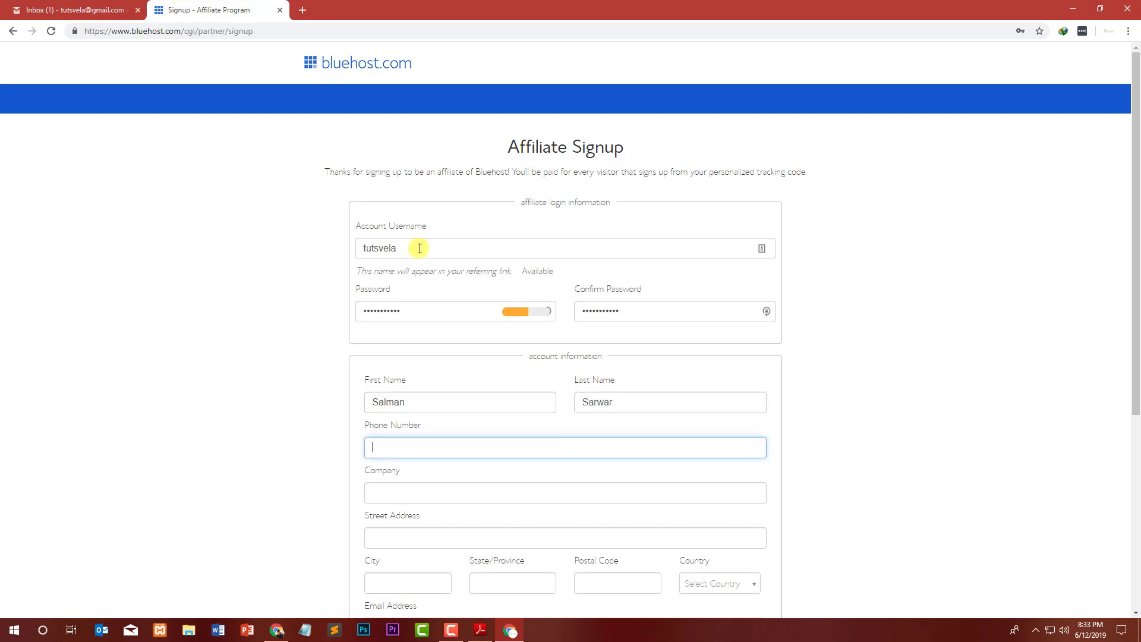
{"action": "type", "text": "0"}
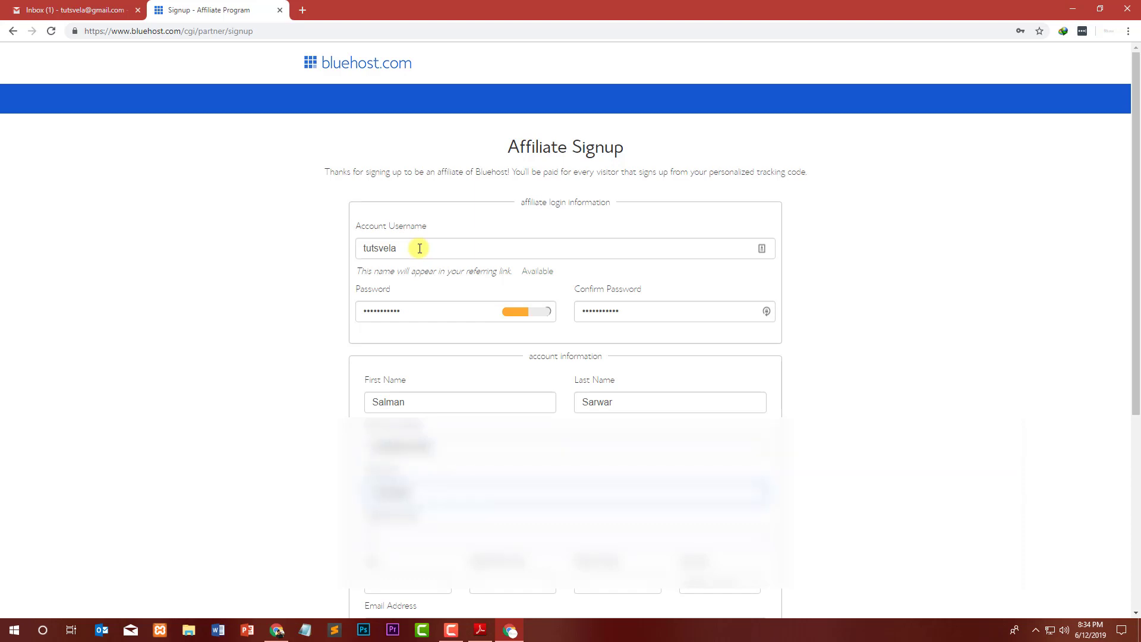
Fill in the address fields and pick the country from the filtered list.
{"action": "type", "text": "House"}
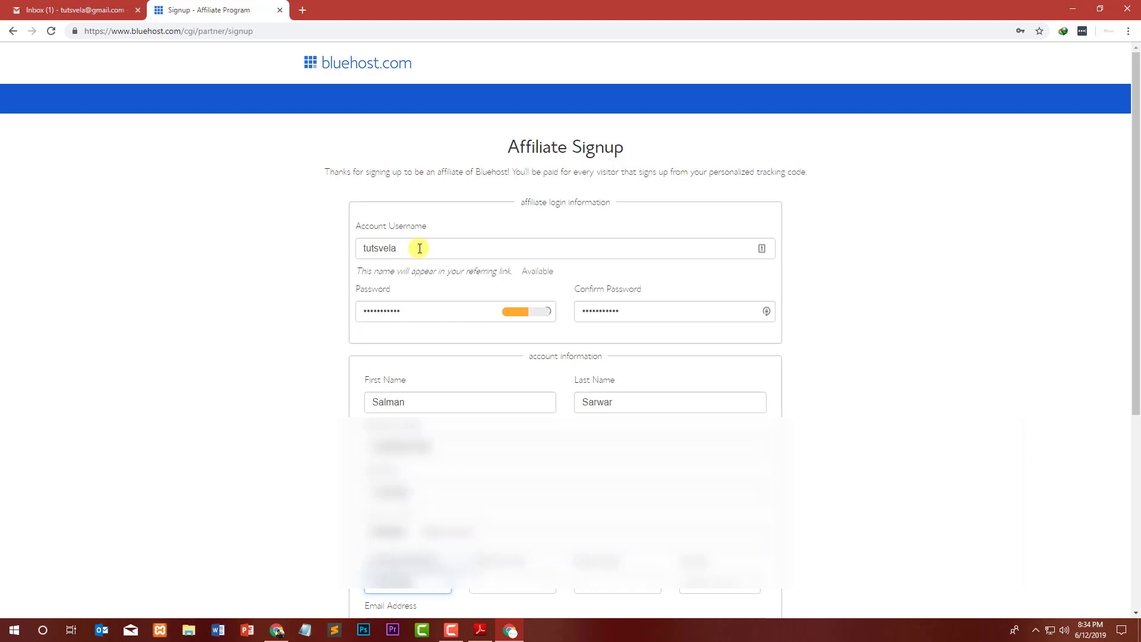
{"action": "key", "text": "Tab"}
{"action": "type", "text": "Pun"}
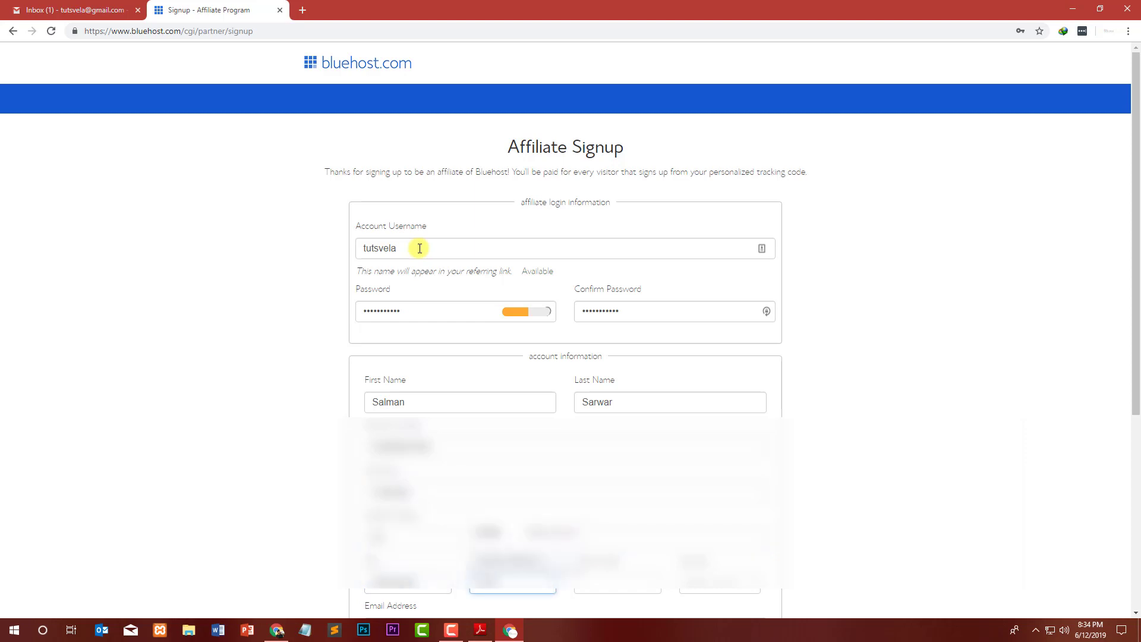
{"action": "key", "text": "Tab"}
{"action": "type", "text": "54"}
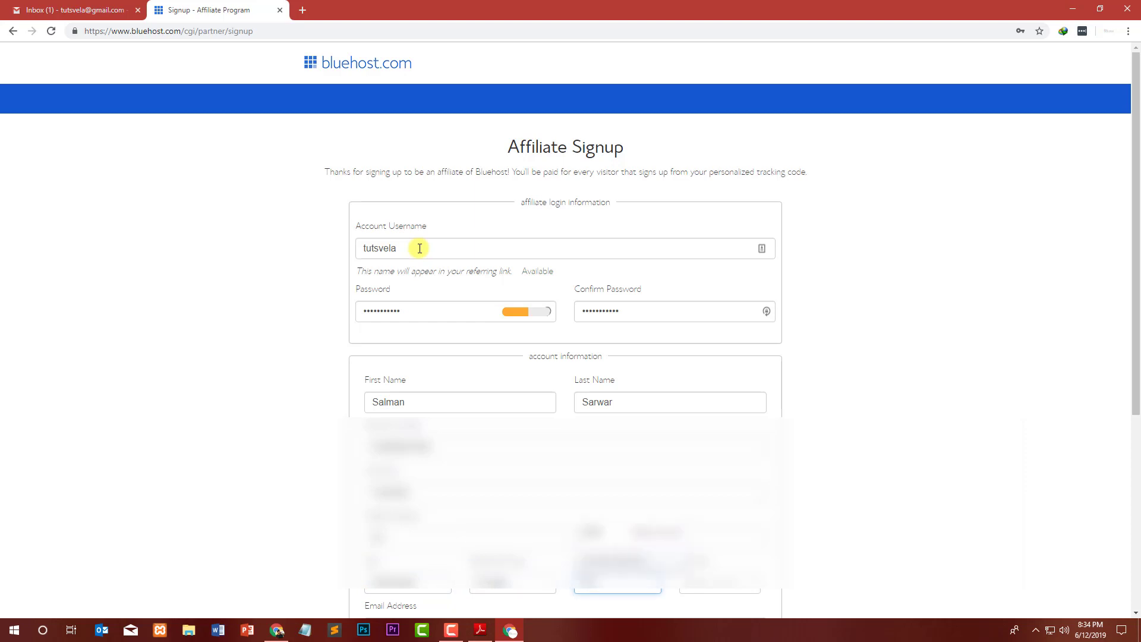
{"action": "key", "text": "Tab"}
{"action": "type", "text": "pak"}
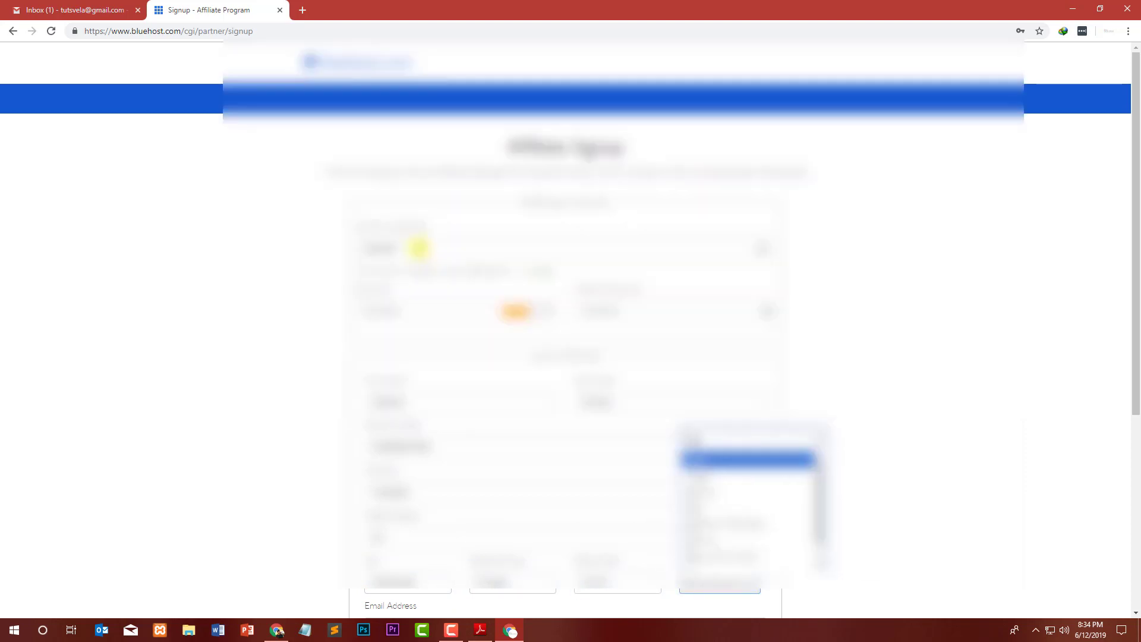
{"action": "key", "text": "Return"}
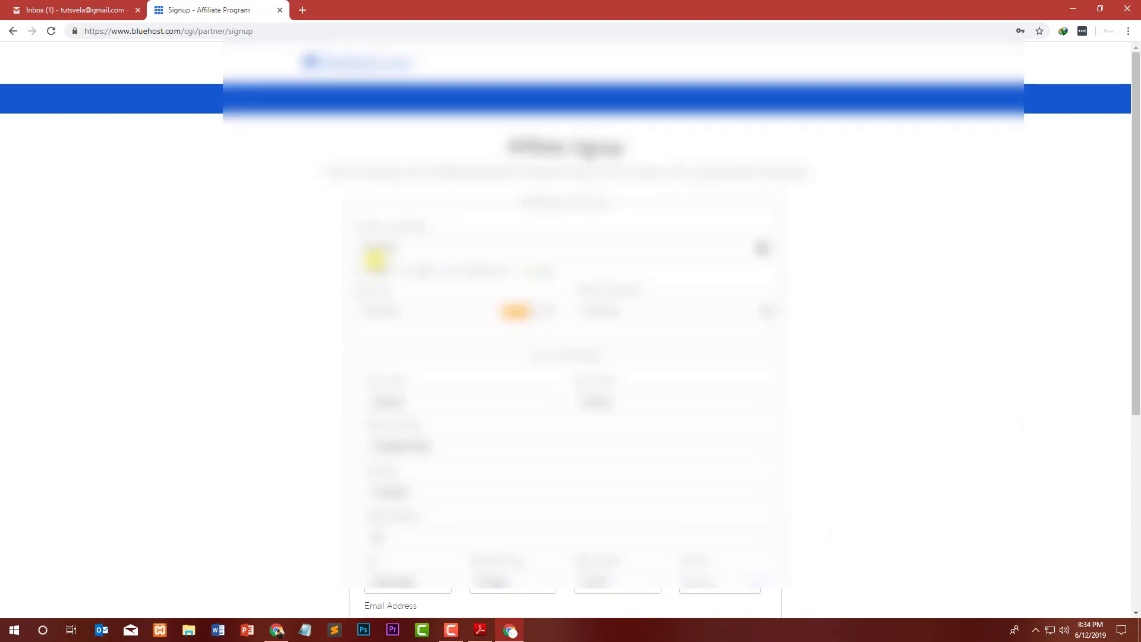
{"action": "scroll", "coordinate": [243, 235], "scroll_direction": "down", "scroll_amount": 5}
Fill the e-mail address from the browser suggestion and focus the PayPal e-mail field.
{"action": "scroll", "coordinate": [229, 240], "scroll_direction": "down", "scroll_amount": 1}
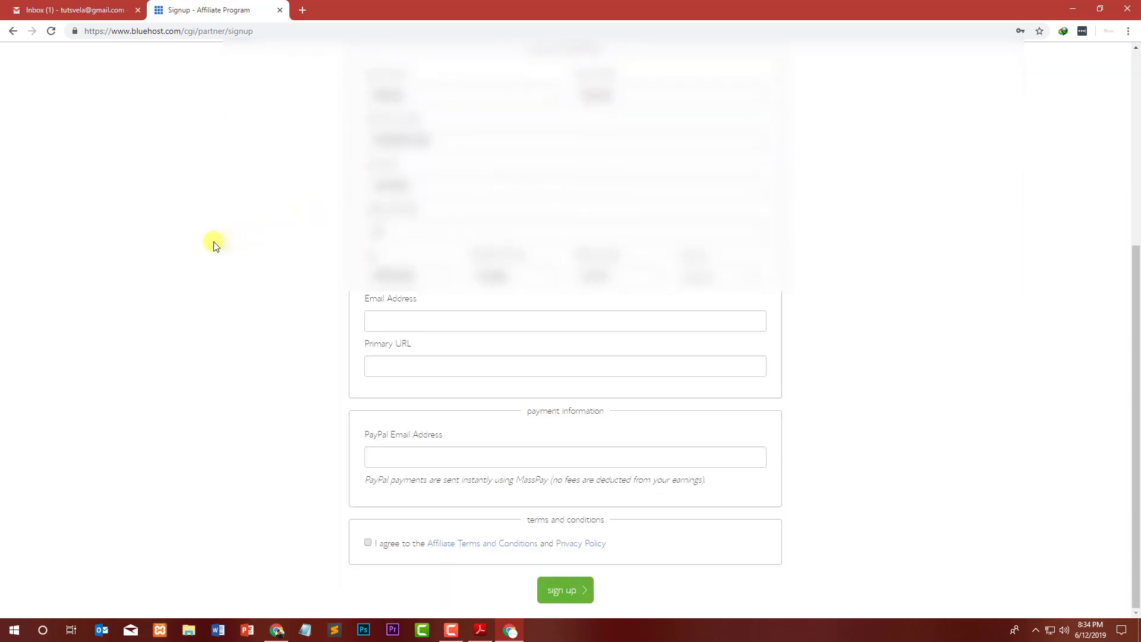
{"action": "left_click", "coordinate": [431, 320]}
{"action": "left_click", "coordinate": [435, 348]}
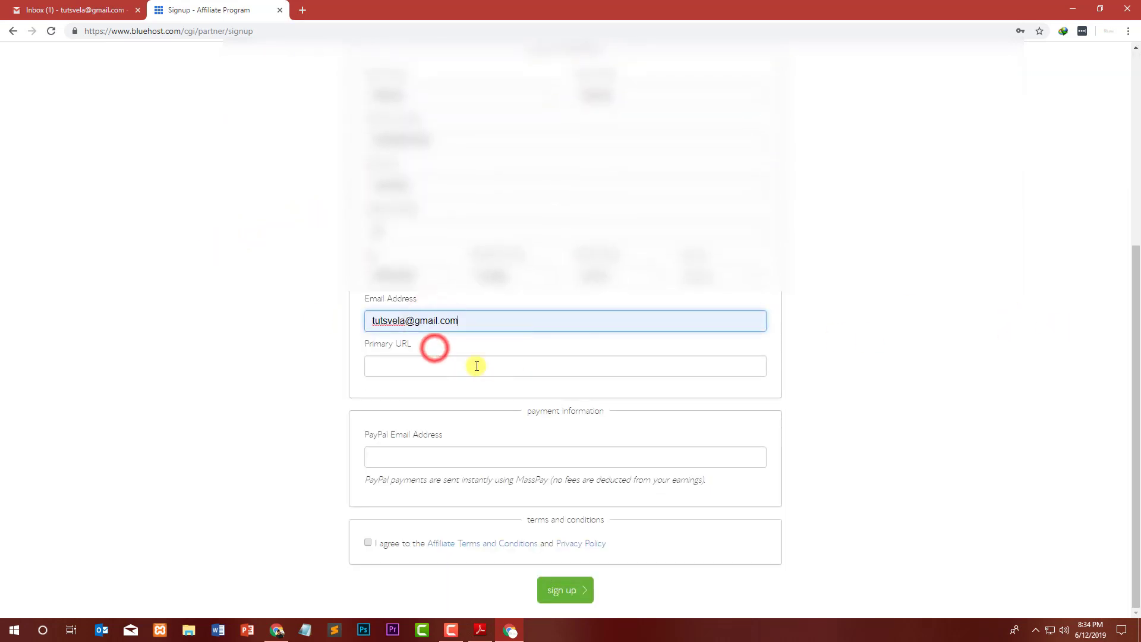
{"action": "left_click", "coordinate": [420, 463]}
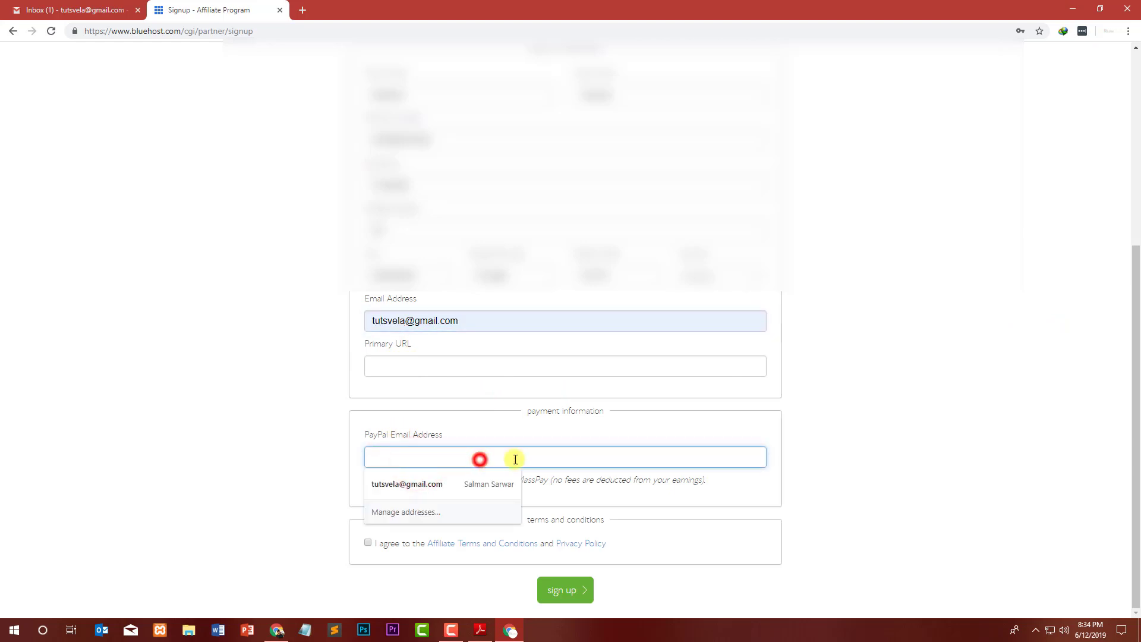
{"action": "left_click", "coordinate": [891, 472]}
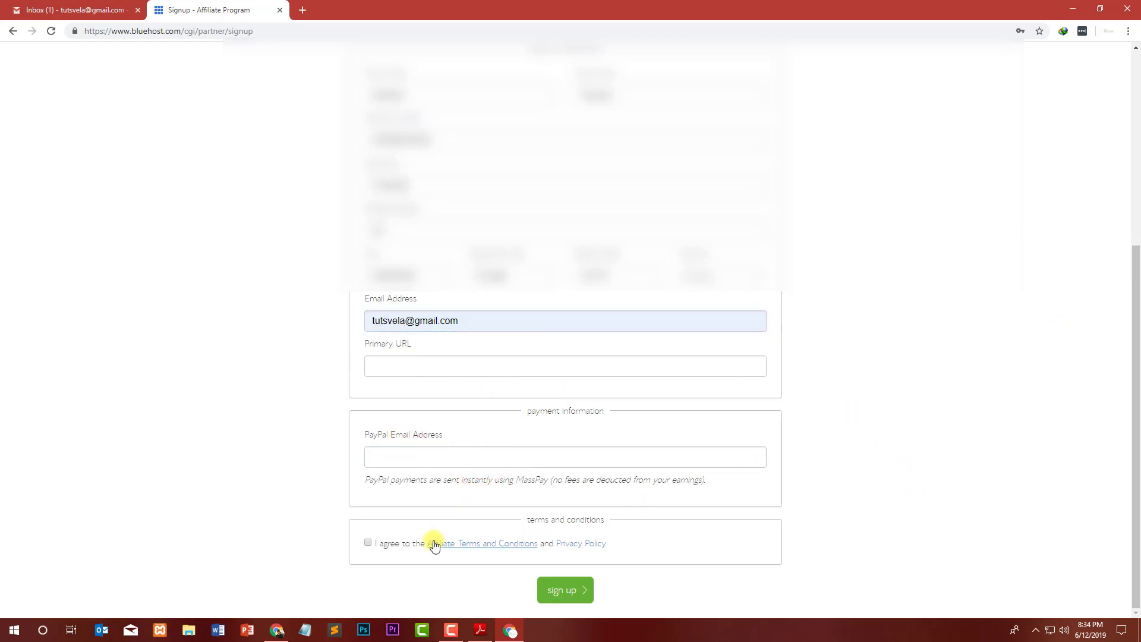
Tick the terms agreement and open the affiliate terms and privacy policy in new tabs.
{"action": "left_click", "coordinate": [388, 544]}
{"action": "right_click", "coordinate": [495, 542]}
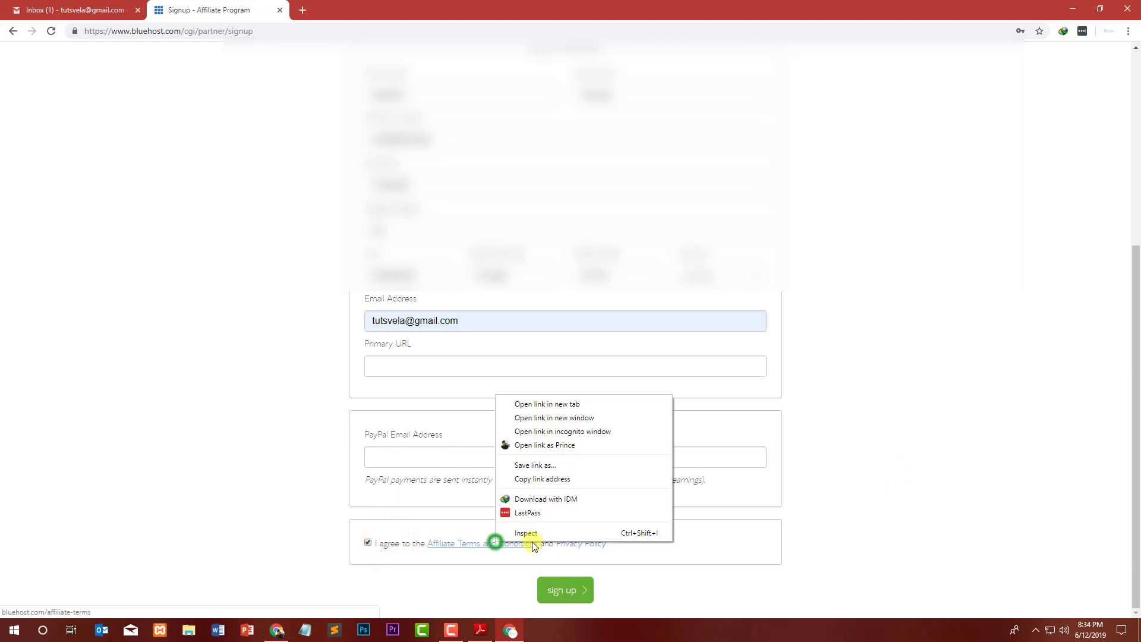
{"action": "left_click", "coordinate": [564, 403]}
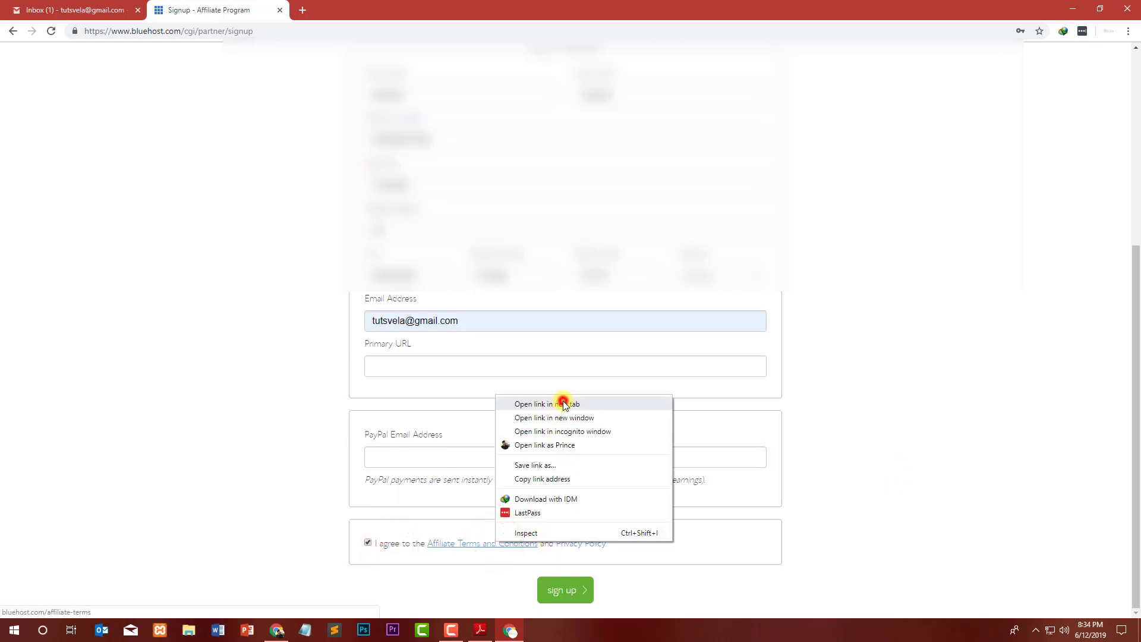
{"action": "right_click", "coordinate": [585, 545]}
{"action": "left_click", "coordinate": [636, 405]}
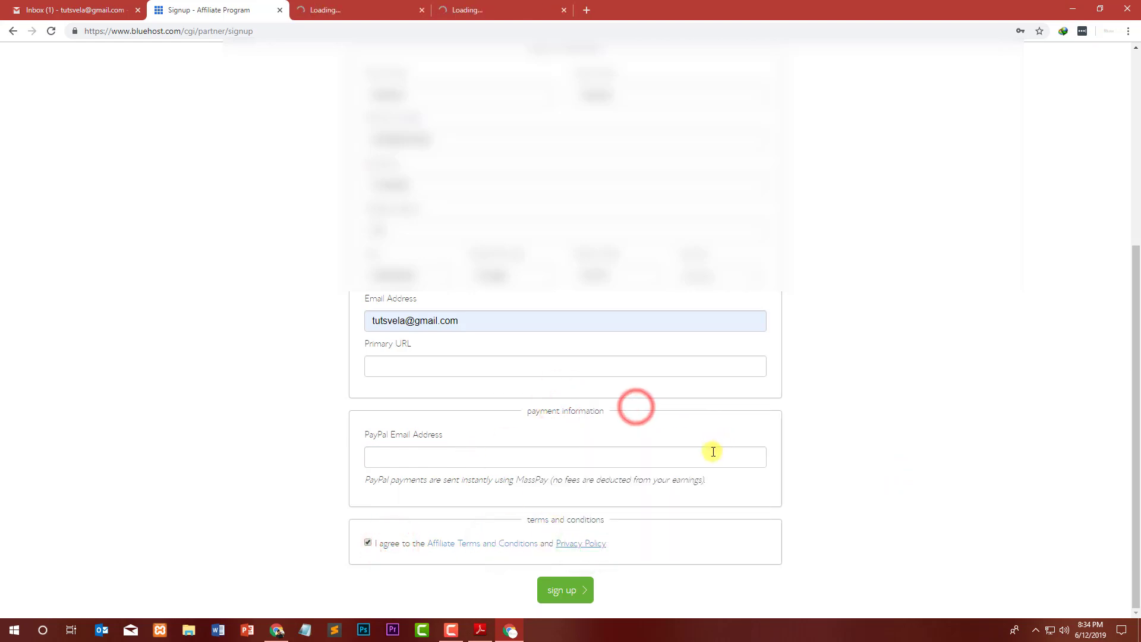
Skim the Affiliate Agreement, then close both policy tabs.
{"action": "left_click", "coordinate": [356, 10]}
{"action": "left_click_drag", "start_coordinate": [414, 145], "coordinate": [727, 143]}
{"action": "left_click", "coordinate": [758, 158]}
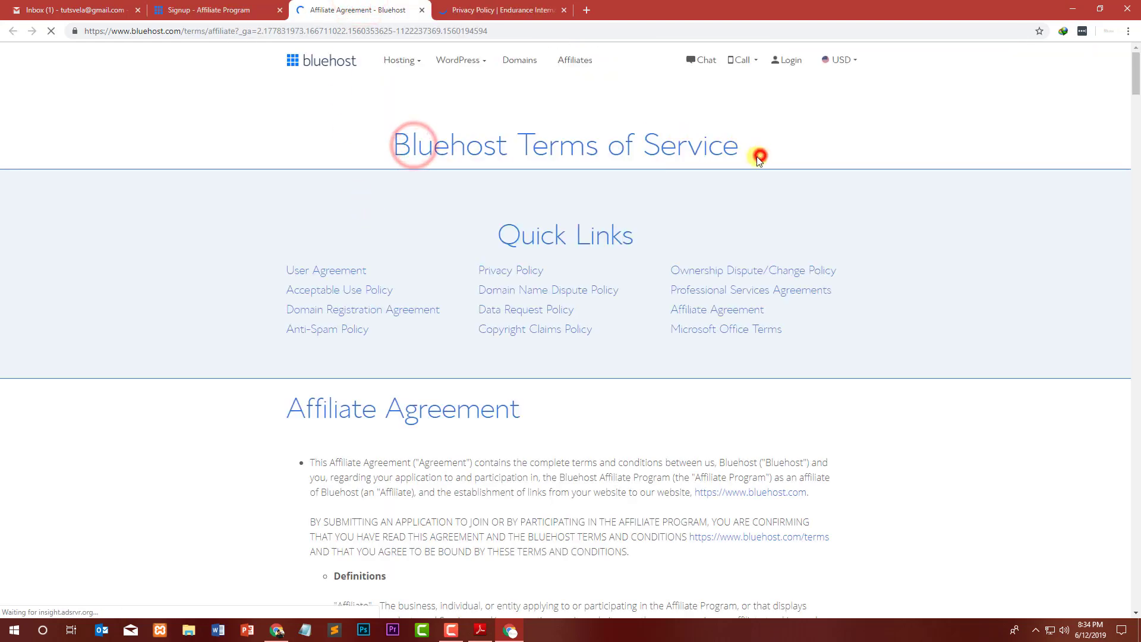
{"action": "scroll", "coordinate": [403, 273], "scroll_direction": "down", "scroll_amount": 11}
{"action": "left_click", "coordinate": [422, 10]}
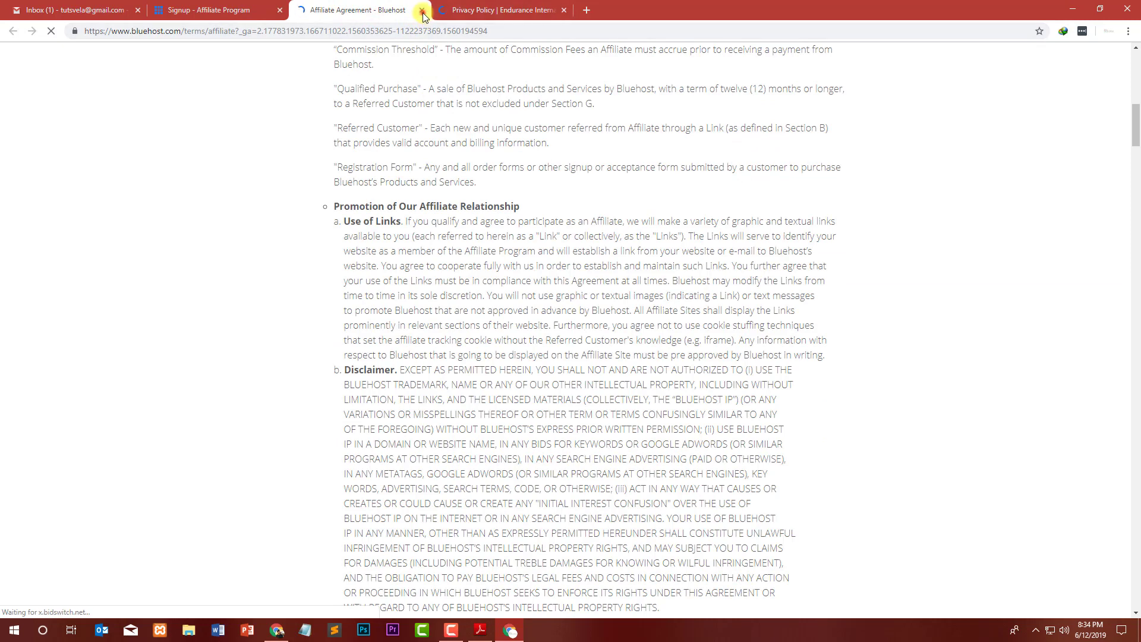
{"action": "left_click", "coordinate": [423, 10]}
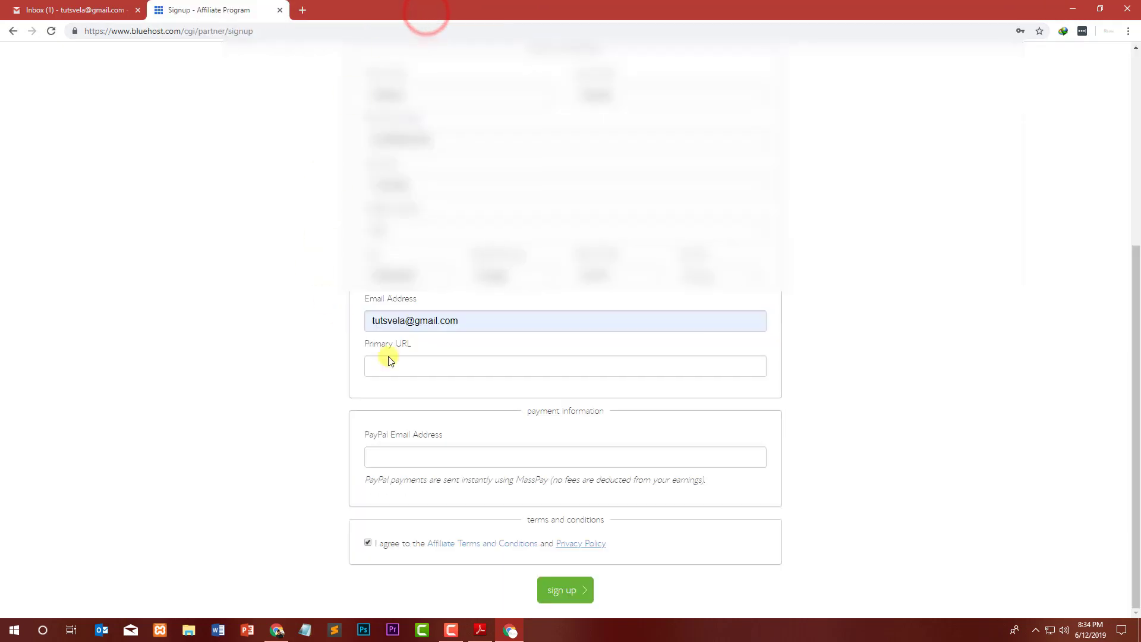
Submit the form for validation and retype the account password.
{"action": "left_click", "coordinate": [574, 591]}
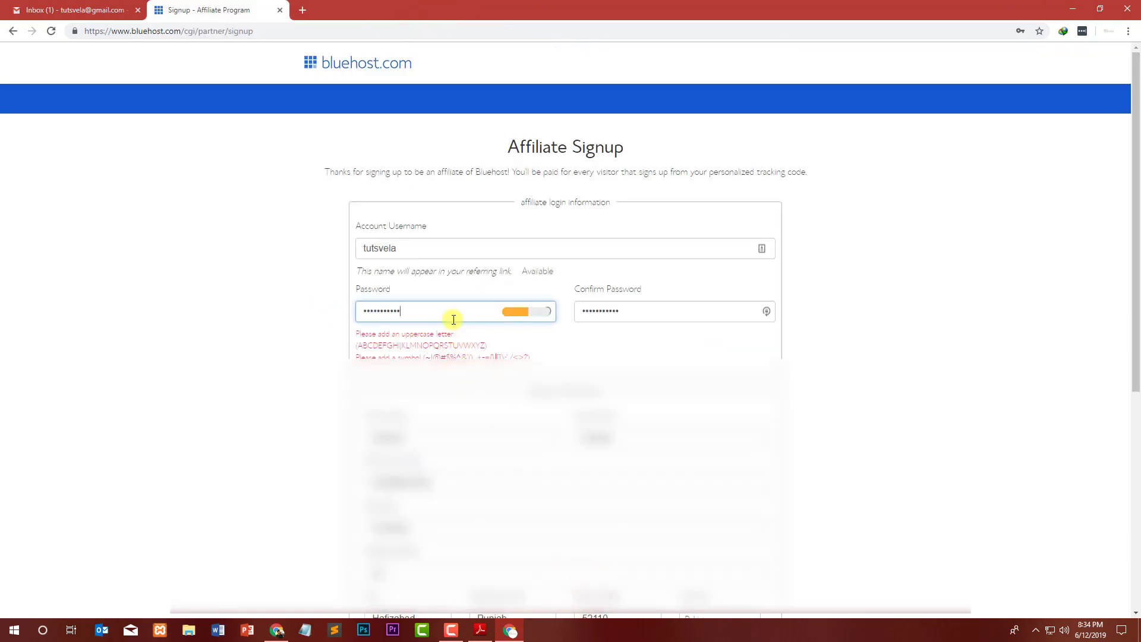
{"action": "left_click_drag", "start_coordinate": [447, 310], "coordinate": [301, 311]}
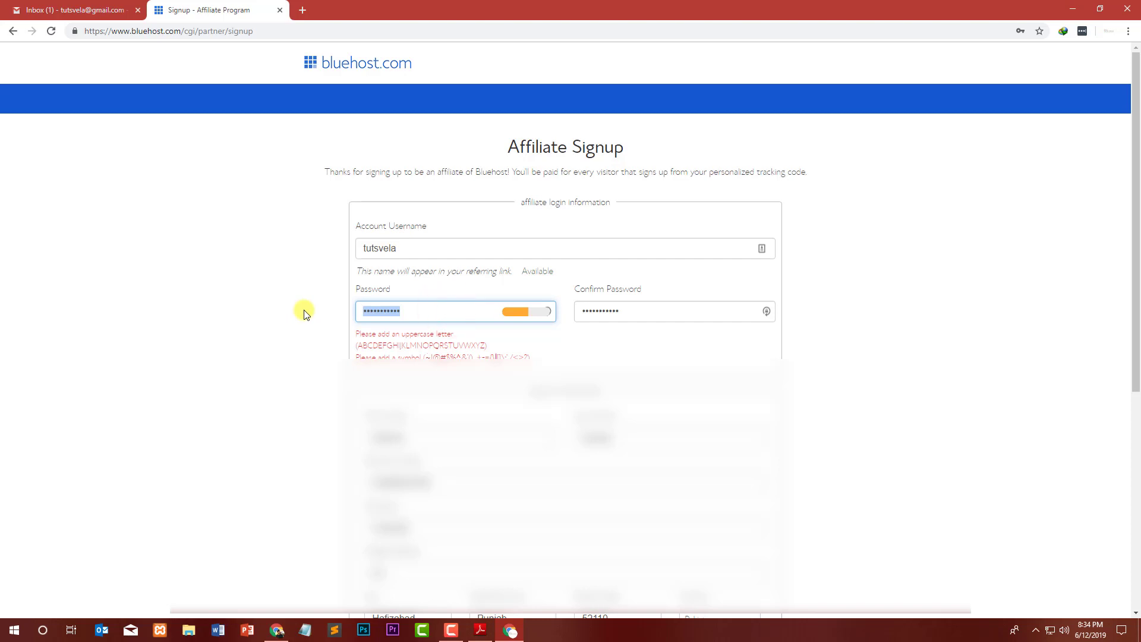
{"action": "type", "text": "••••••••"}
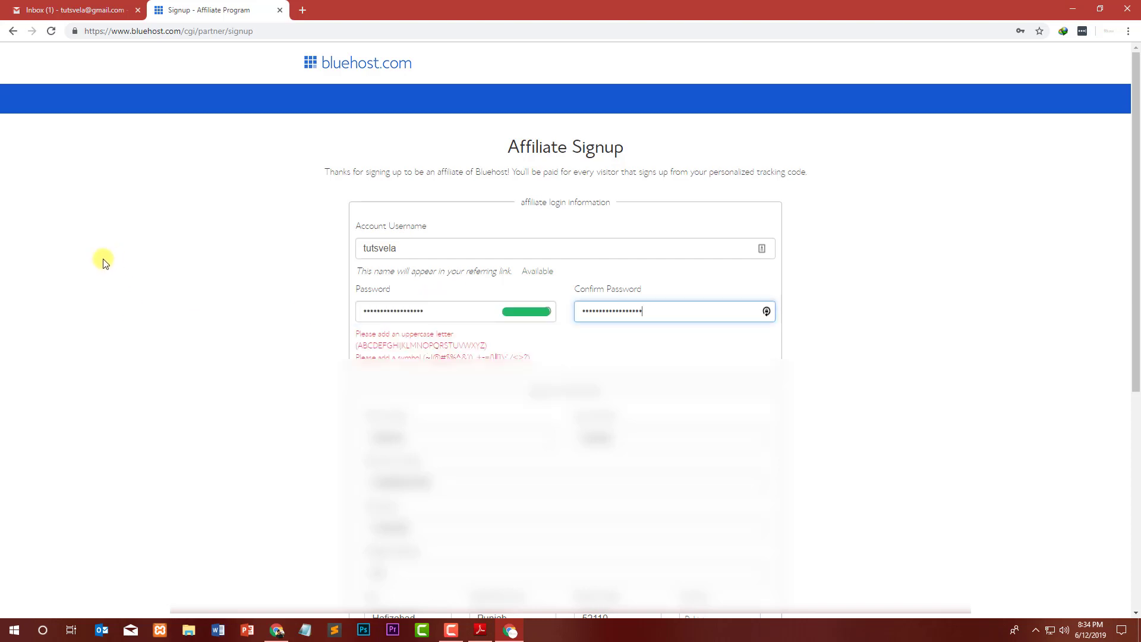
{"action": "scroll", "coordinate": [103, 261], "scroll_direction": "down", "scroll_amount": 6}
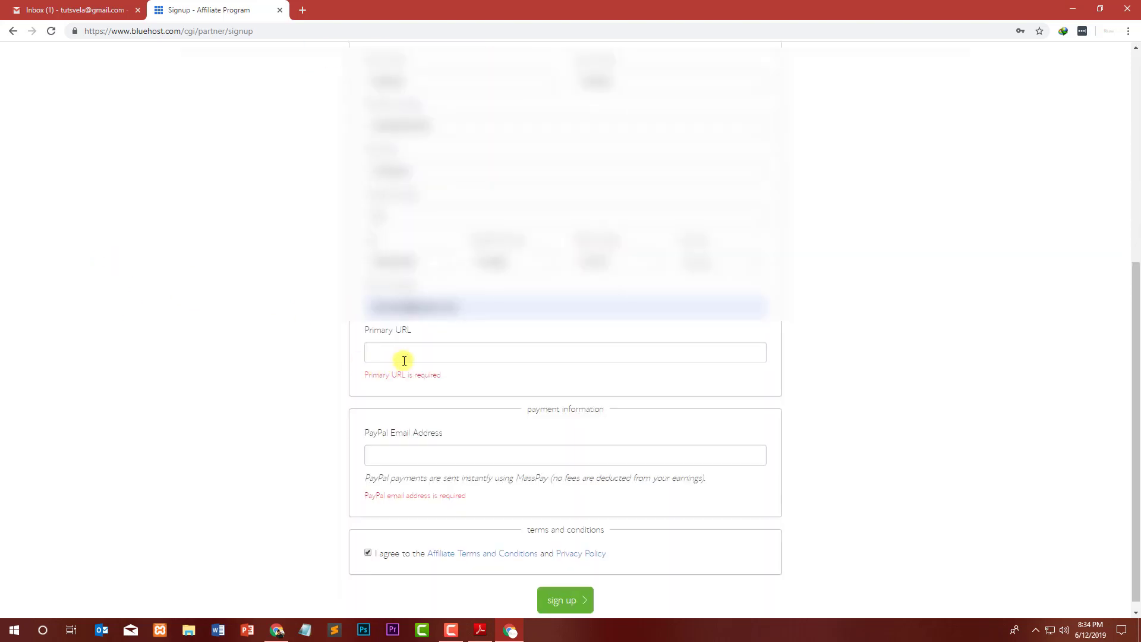
Check the Primary URL and PayPal e-mail required messages and start entering the PayPal e-mail.
{"action": "left_click", "coordinate": [423, 357]}
{"action": "left_click_drag", "start_coordinate": [476, 382], "coordinate": [366, 374]}
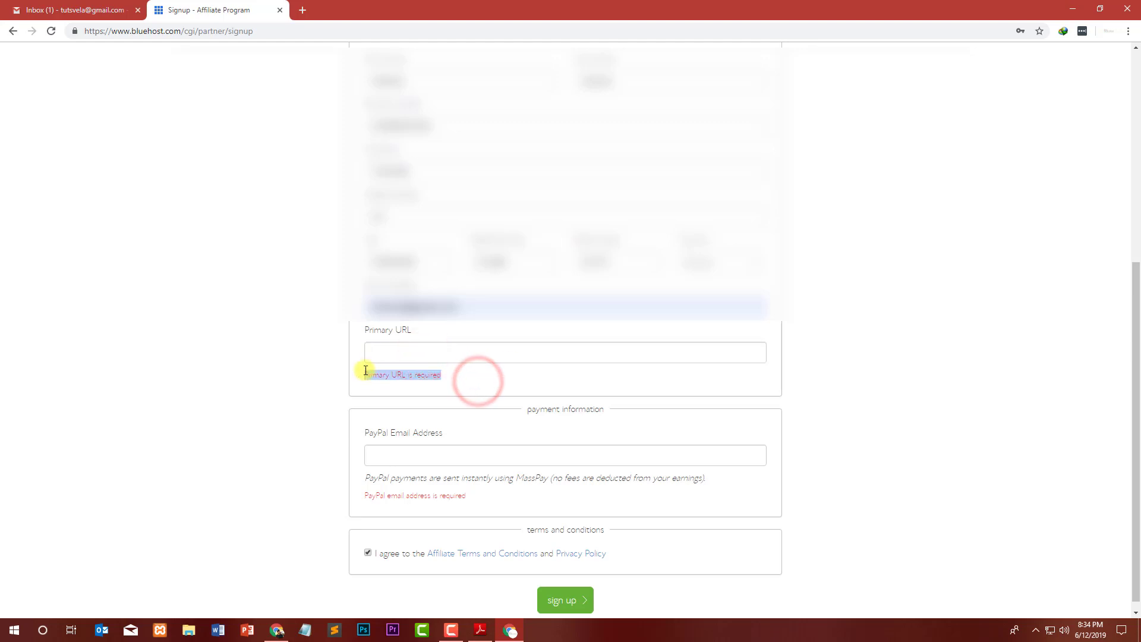
{"action": "left_click_drag", "start_coordinate": [482, 498], "coordinate": [354, 501]}
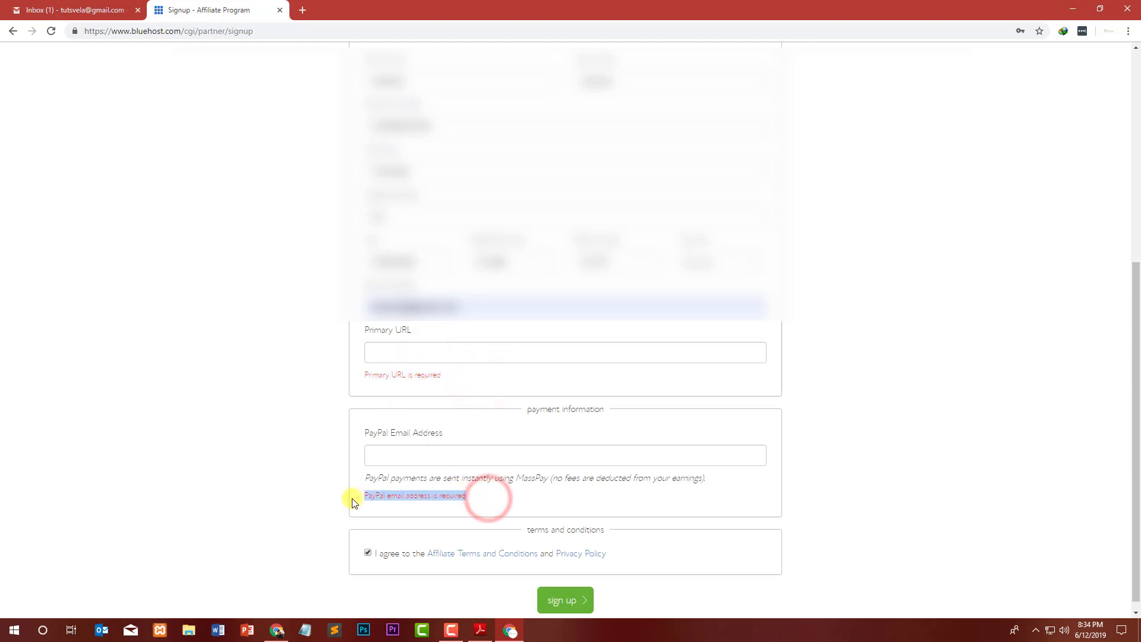
{"action": "left_click", "coordinate": [412, 492]}
{"action": "left_click", "coordinate": [404, 465]}
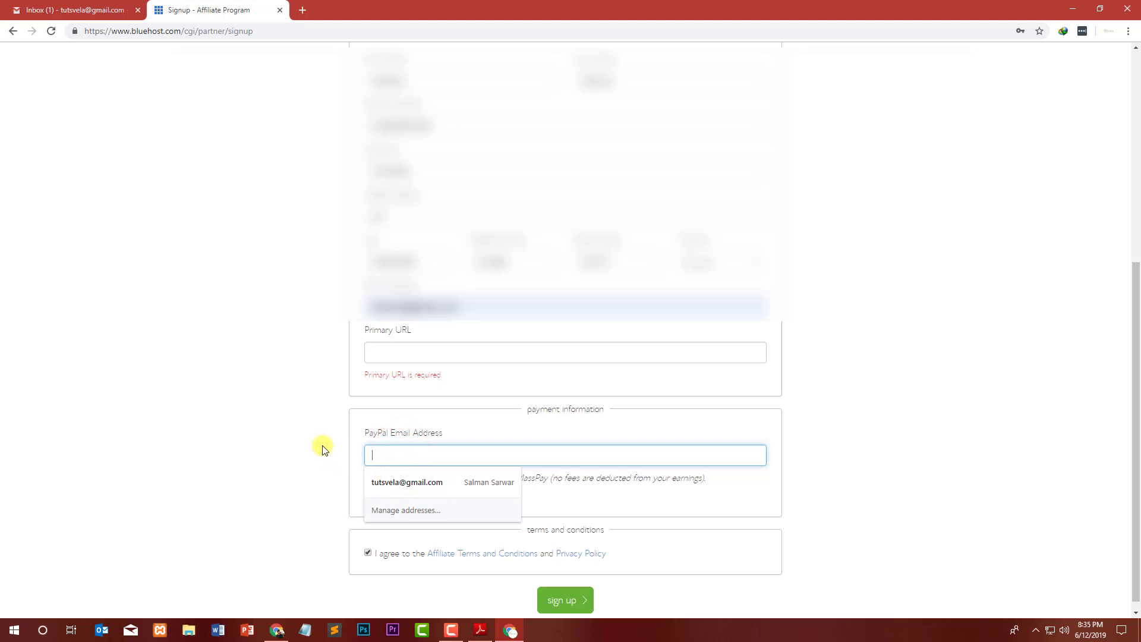
{"action": "left_click", "coordinate": [404, 451]}
{"action": "type", "text": "s"}
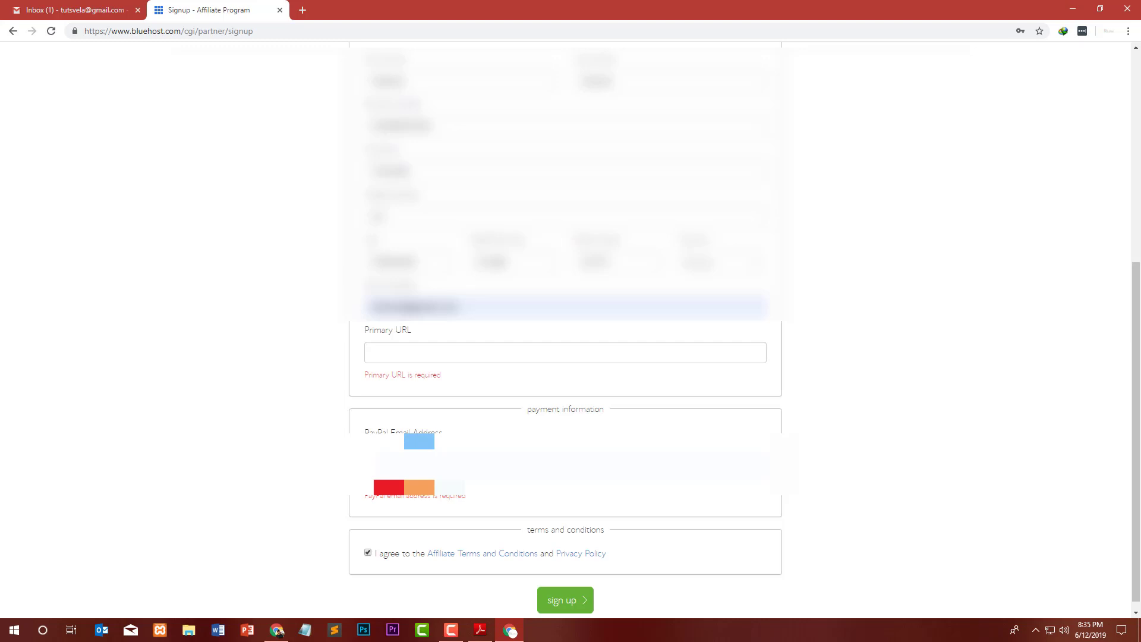
Copy the tutsvela.com address from a new tab, paste it into Primary URL, and submit.
{"action": "left_click", "coordinate": [302, 10]}
{"action": "type", "text": "tutsvela.com"}
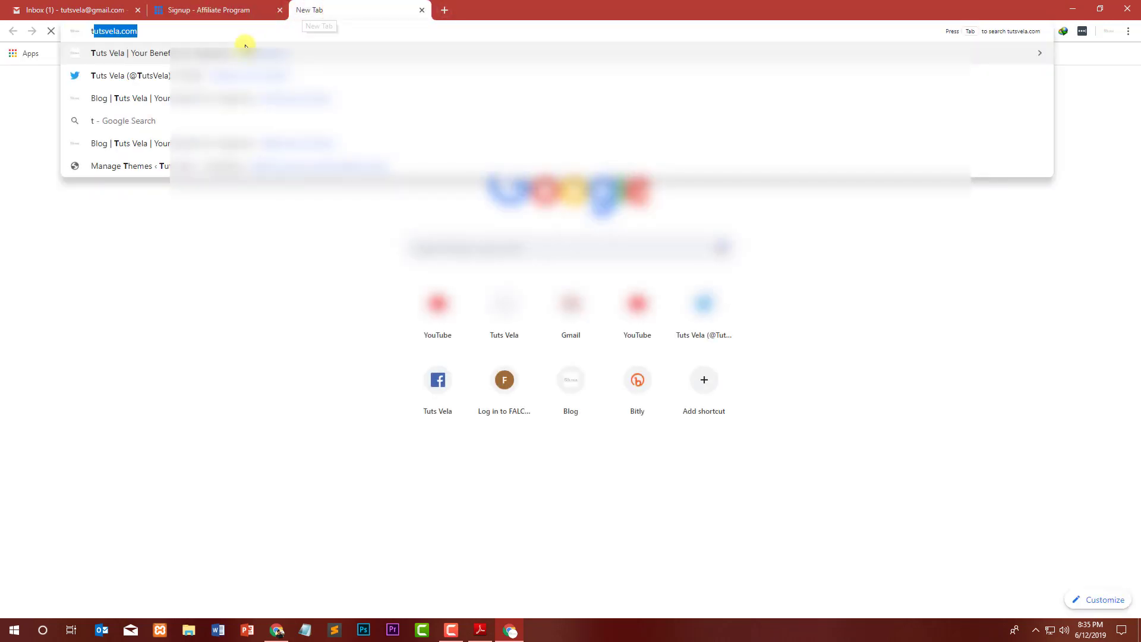
{"action": "left_click", "coordinate": [244, 44]}
{"action": "left_click", "coordinate": [415, 10]}
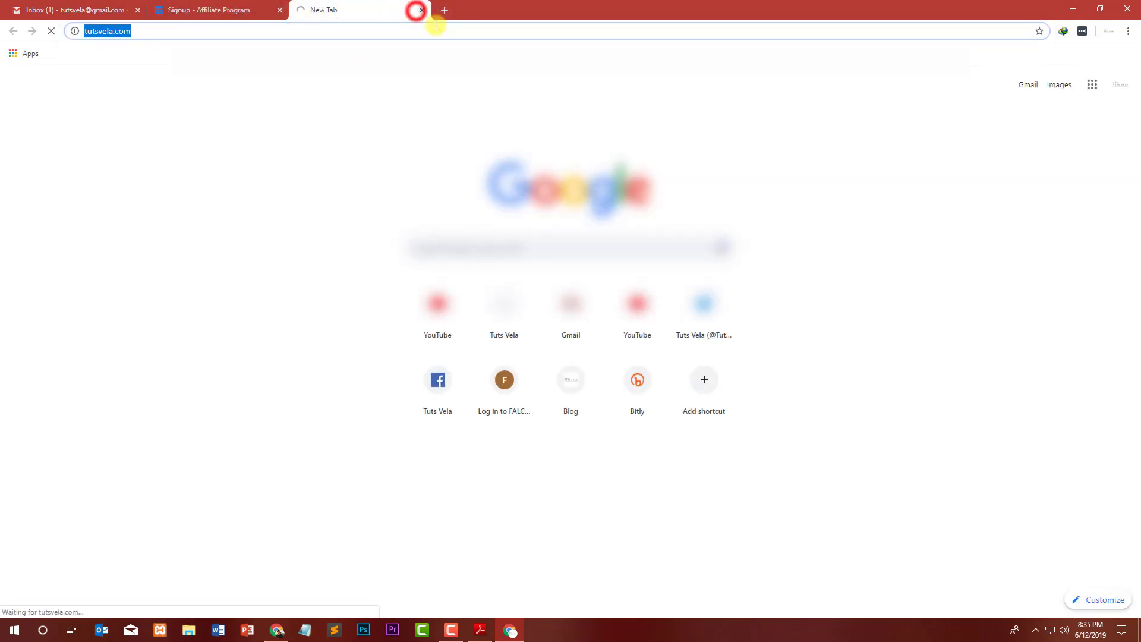
{"action": "left_click", "coordinate": [454, 357]}
{"action": "type", "text": "http://tutsvela.com/"}
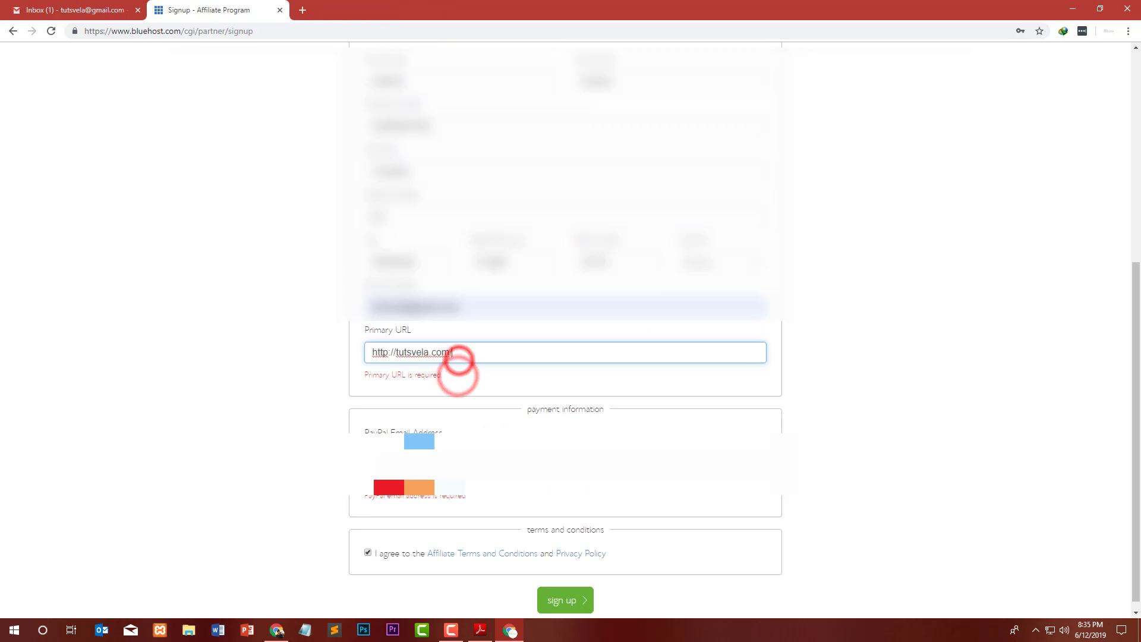
{"action": "left_click", "coordinate": [569, 601]}
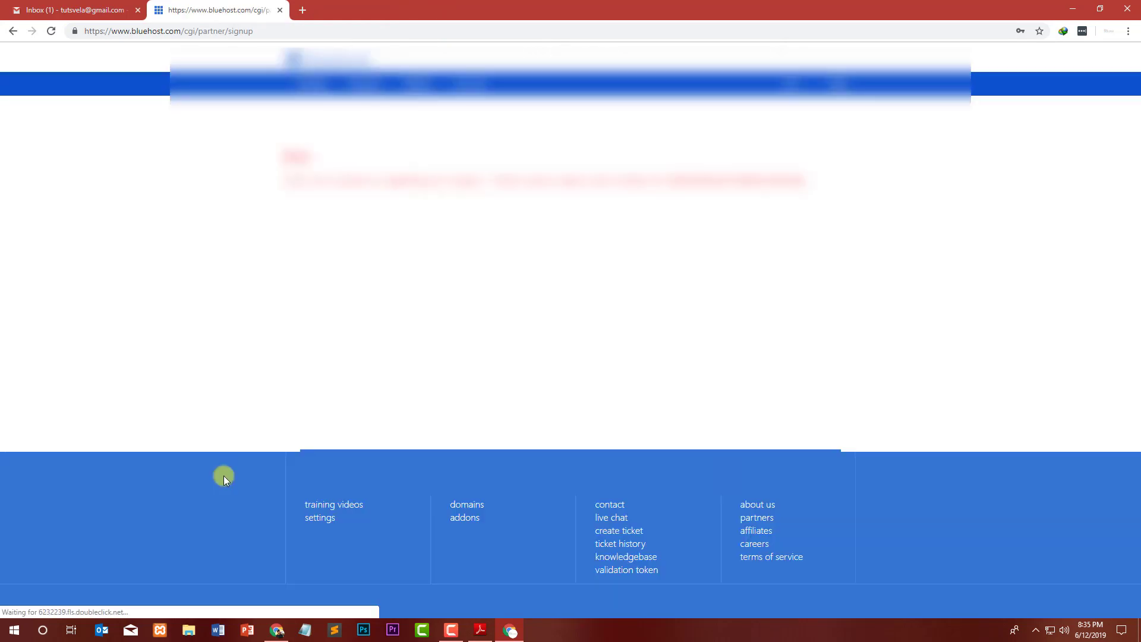
Highlight the error page's message about a problem completing the request.
{"action": "left_click_drag", "start_coordinate": [283, 182], "coordinate": [408, 191]}
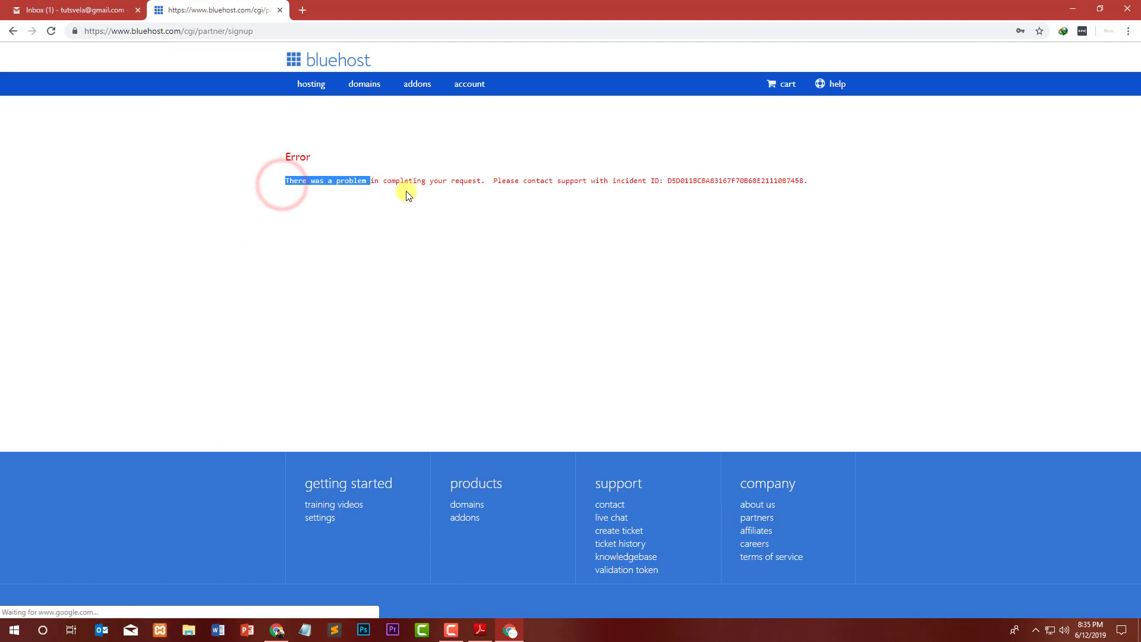
{"action": "left_click", "coordinate": [407, 191]}
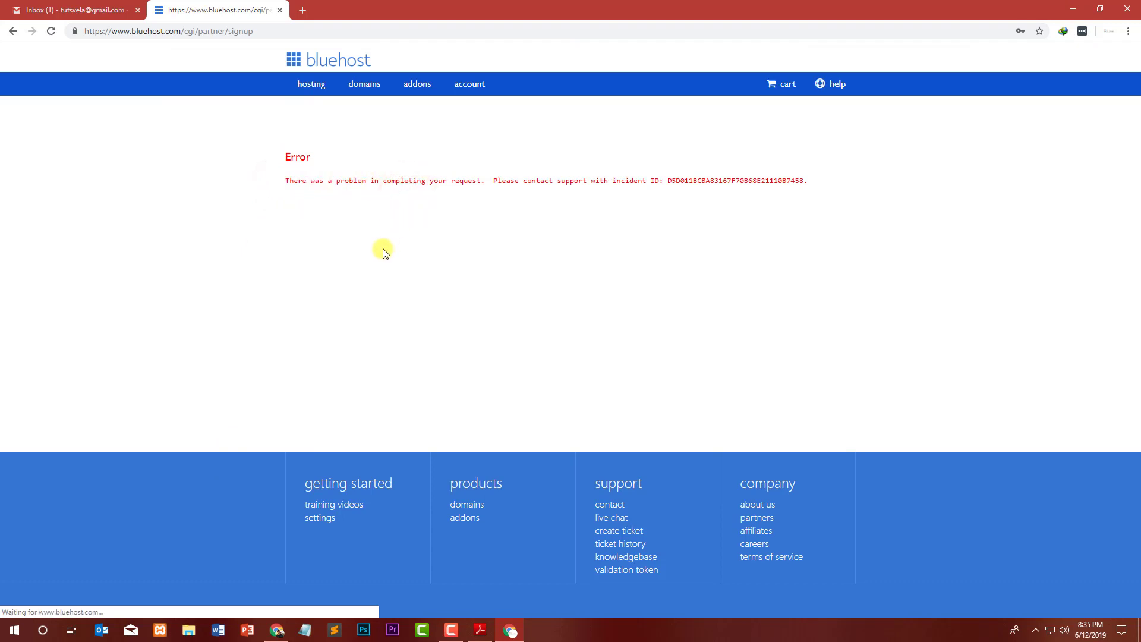
{"action": "left_click_drag", "start_coordinate": [631, 178], "coordinate": [366, 180]}
{"action": "left_click_drag", "start_coordinate": [236, 157], "coordinate": [191, 134]}
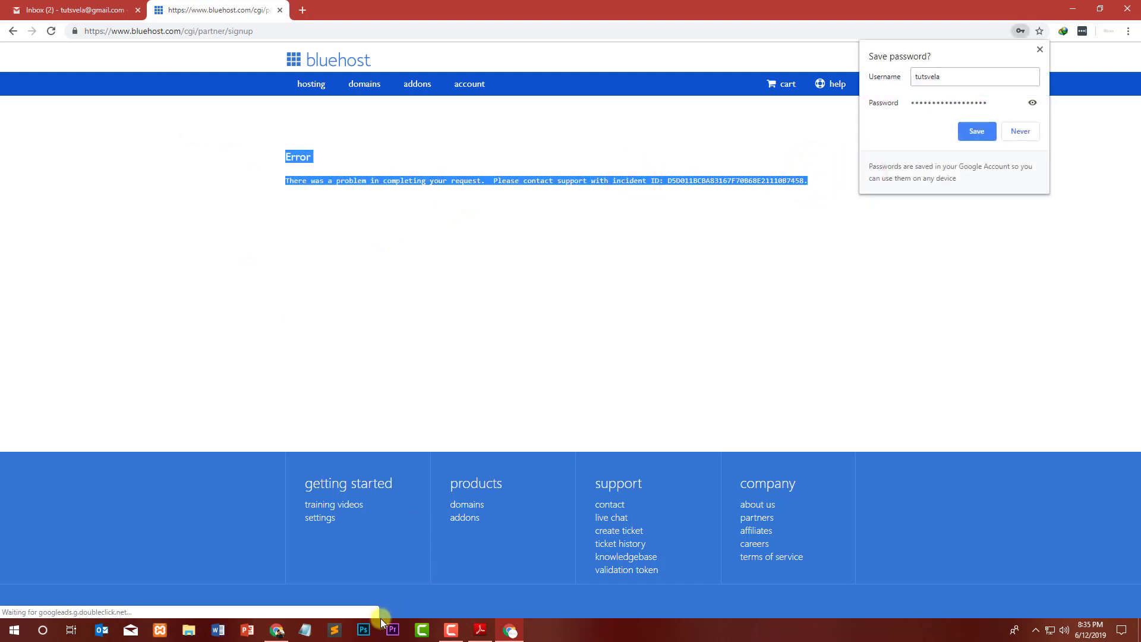
Copy the SiteGround affiliates link from the PDF and paste it into Chrome's address bar.
{"action": "left_click", "coordinate": [480, 630]}
{"action": "scroll", "coordinate": [345, 387], "scroll_direction": "down", "scroll_amount": 3}
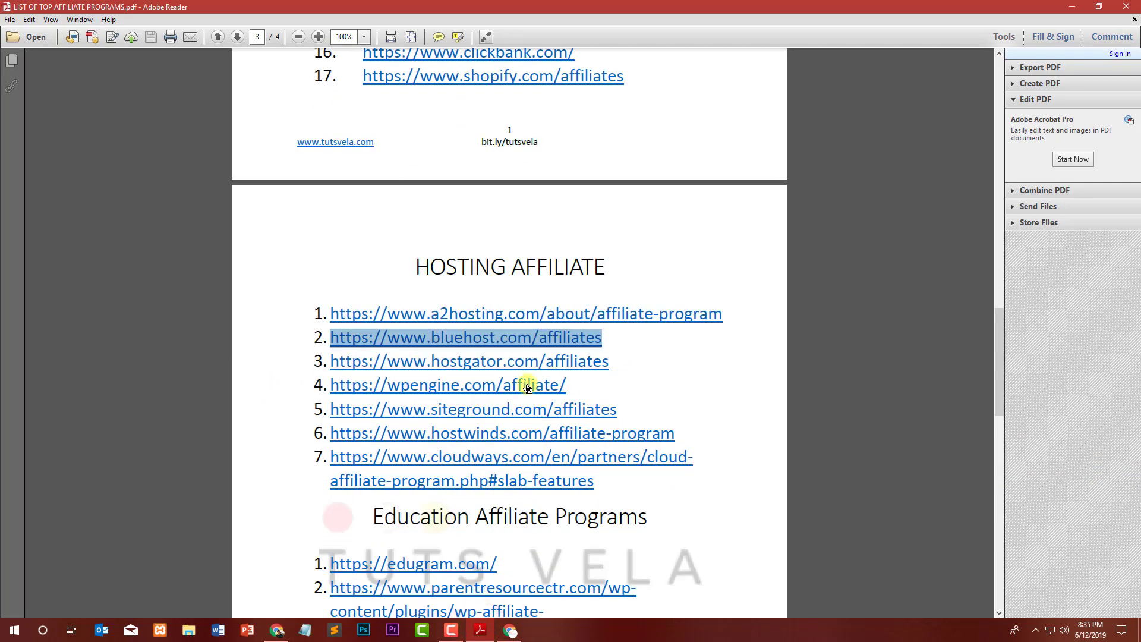
{"action": "left_click_drag", "start_coordinate": [627, 410], "coordinate": [331, 409]}
{"action": "key", "text": "ctrl+c"}
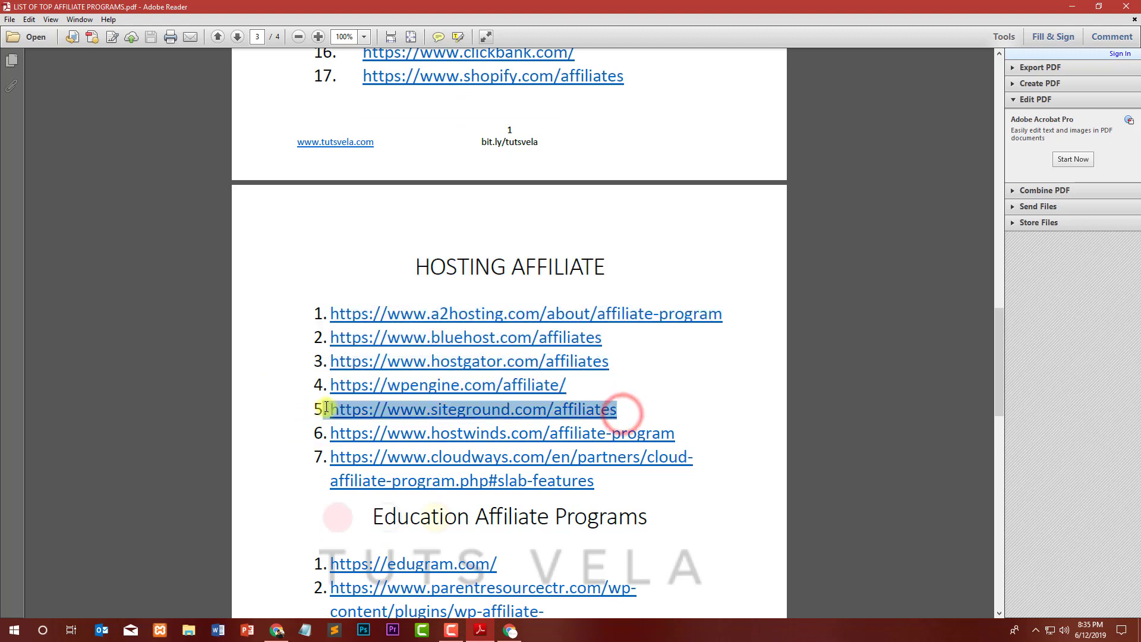
{"action": "left_click", "coordinate": [1067, 8]}
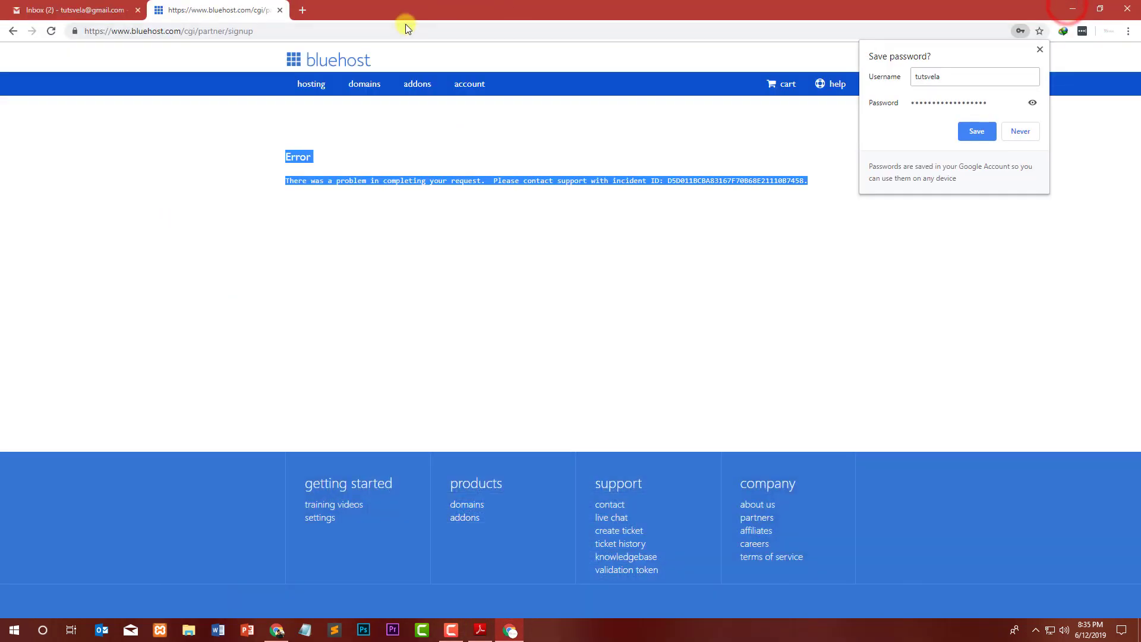
{"action": "left_click", "coordinate": [406, 24]}
{"action": "key", "text": "ctrl+v"}
Load siteground.com/affiliates and scroll to its commission tiers ($50, $75, $100 per sale, Custom).
{"action": "key", "text": "Return"}
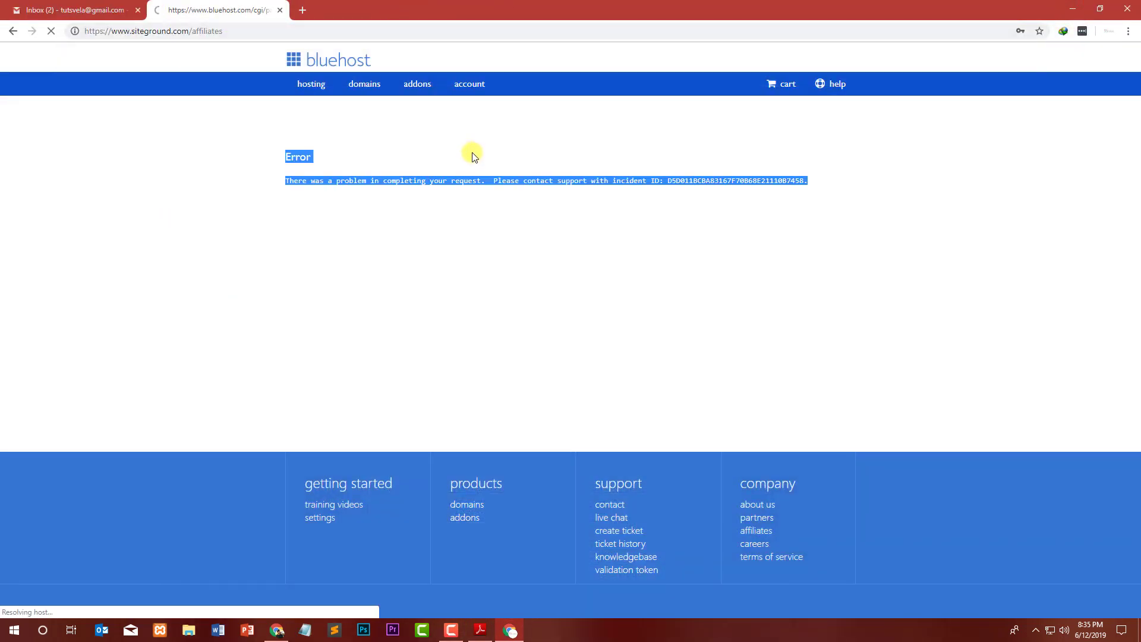
{"action": "left_click", "coordinate": [83, 10]}
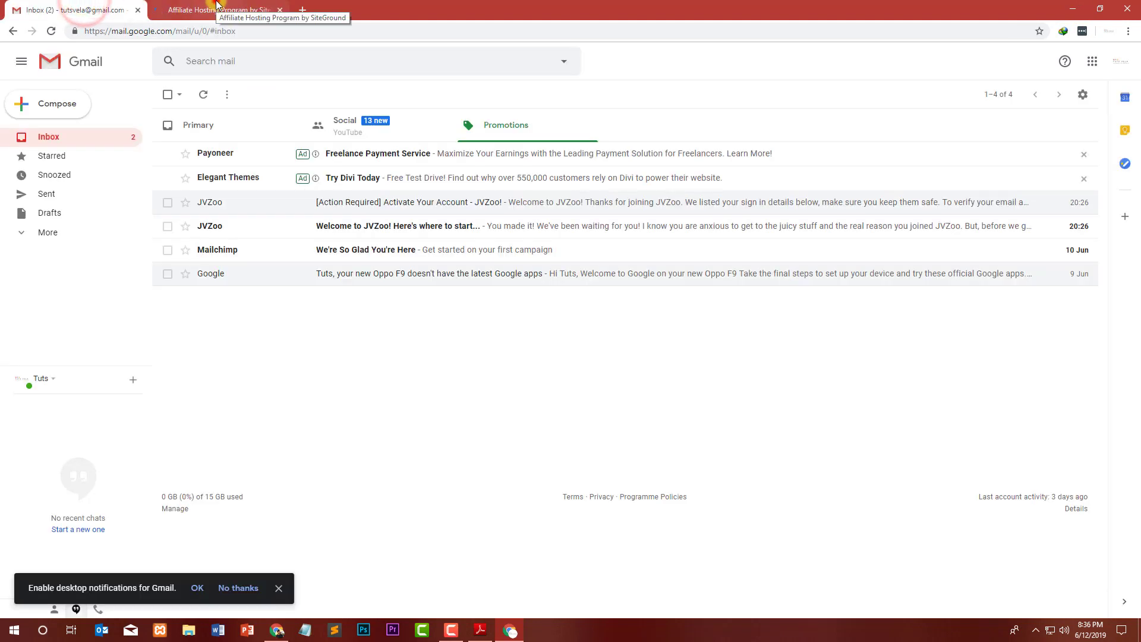
{"action": "left_click", "coordinate": [216, 8]}
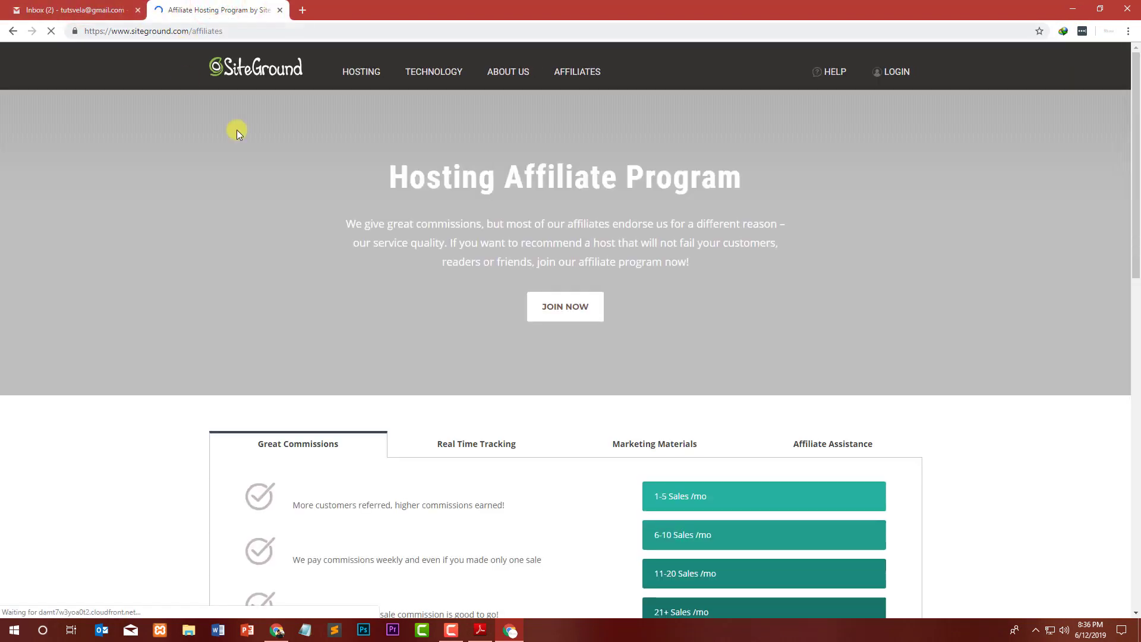
{"action": "scroll", "coordinate": [472, 287], "scroll_direction": "down", "scroll_amount": 2}
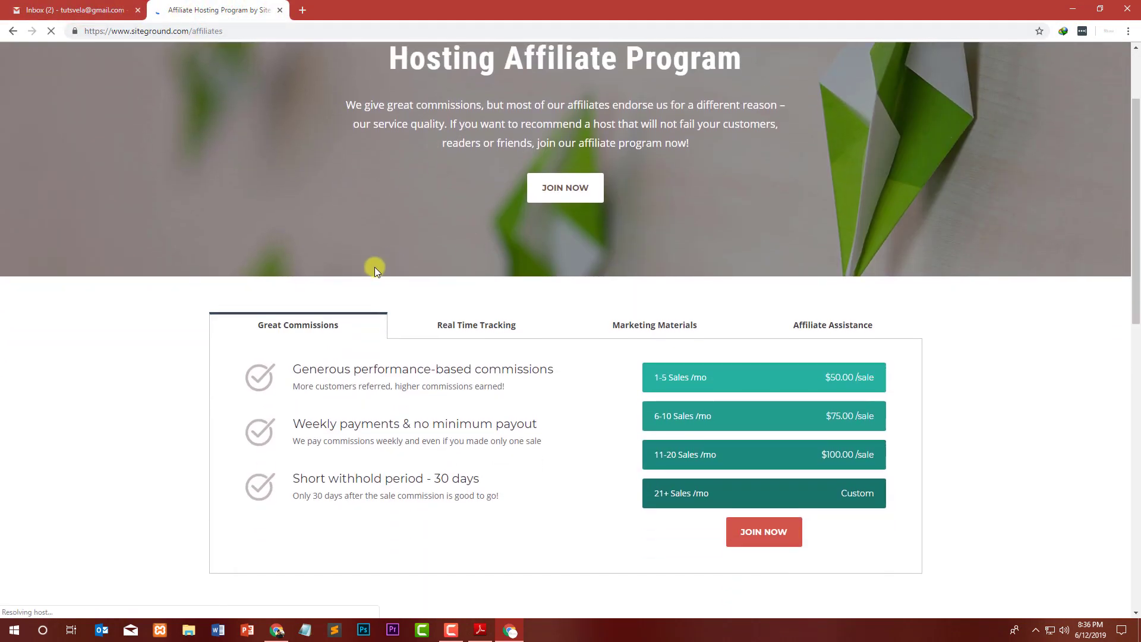
{"action": "left_click_drag", "start_coordinate": [303, 370], "coordinate": [557, 373]}
{"action": "left_click", "coordinate": [560, 374]}
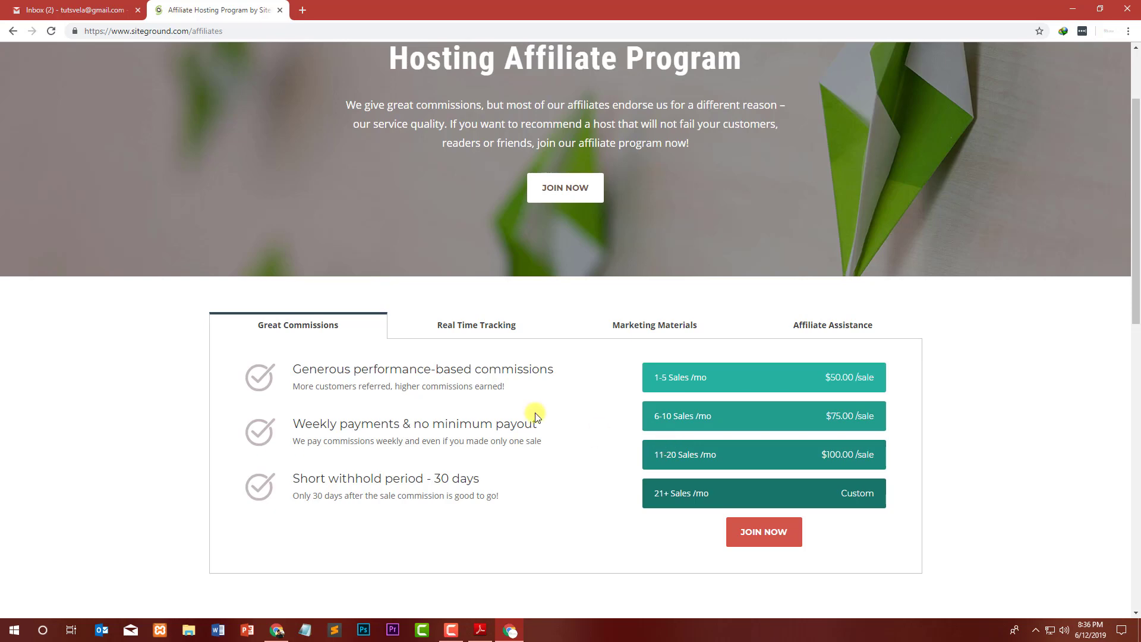
Open the Welcome New Bluehost Affiliate email from Gmail's Primary inbox.
{"action": "left_click", "coordinate": [101, 9]}
{"action": "left_click", "coordinate": [256, 122]}
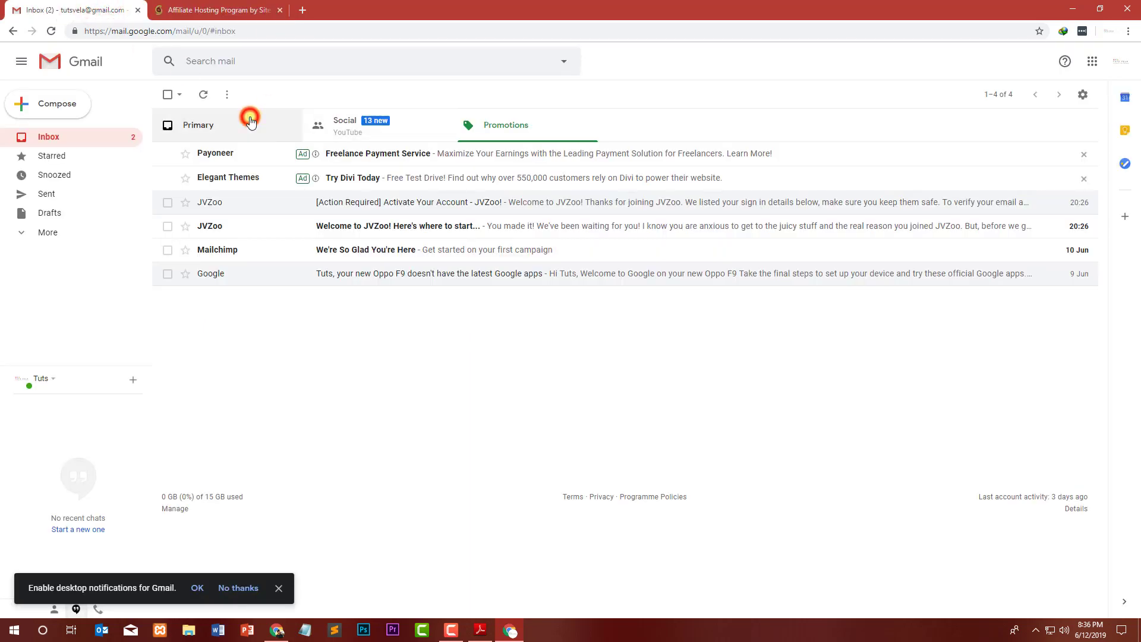
{"action": "left_click", "coordinate": [336, 162]}
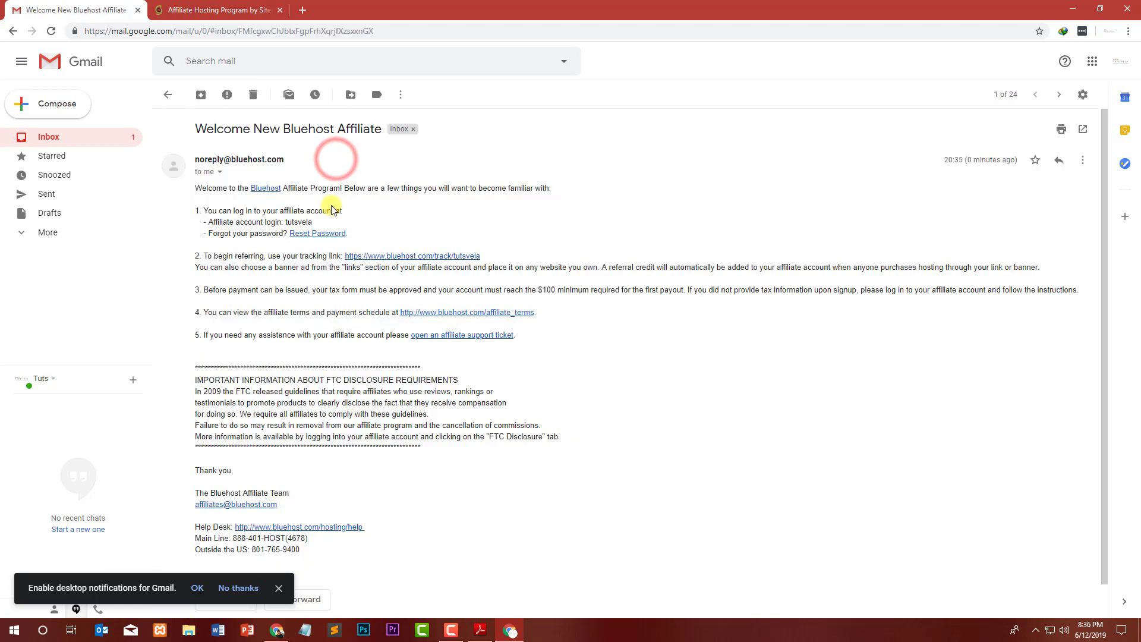
{"action": "left_click_drag", "start_coordinate": [277, 212], "coordinate": [322, 214]}
{"action": "left_click", "coordinate": [382, 218]}
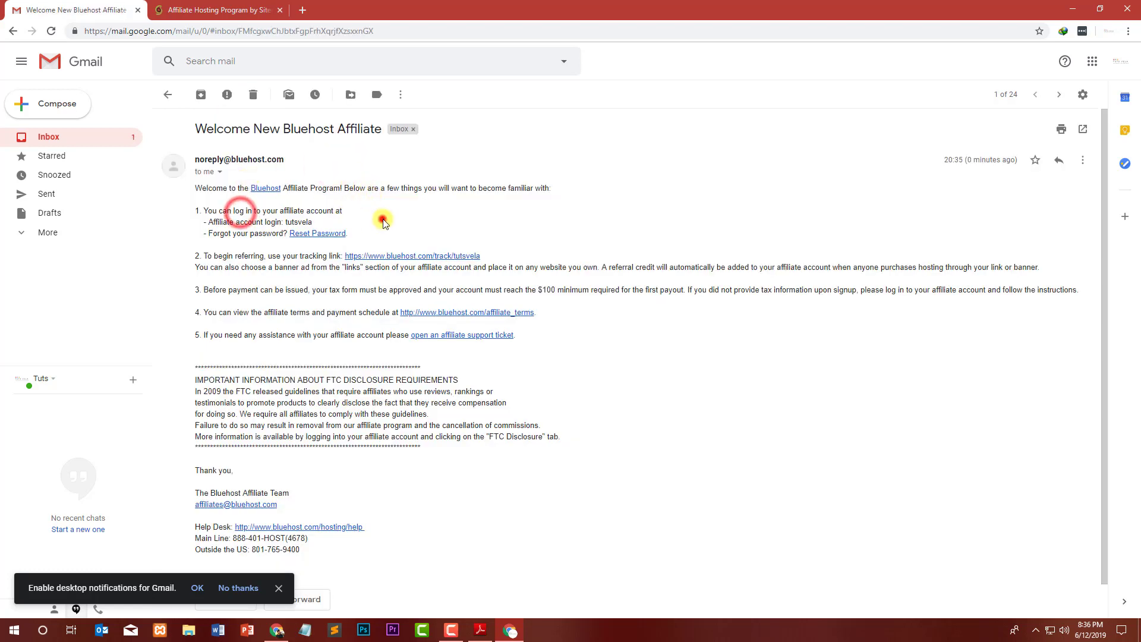
{"action": "left_click_drag", "start_coordinate": [240, 218], "coordinate": [286, 219]}
{"action": "left_click", "coordinate": [317, 218]}
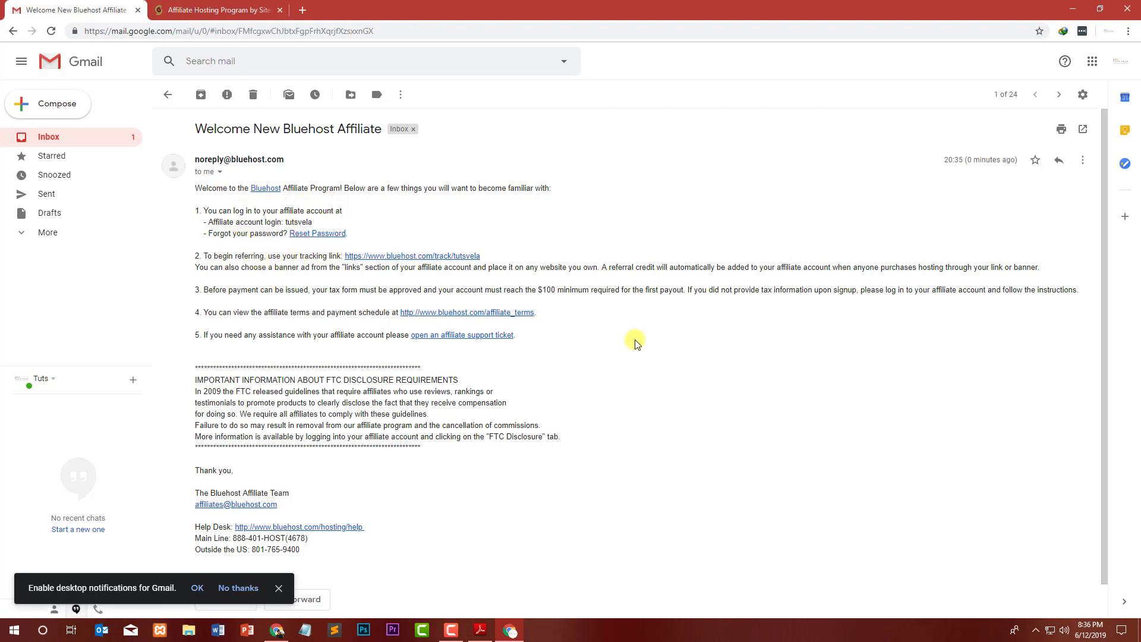
Open the email's Bluehost link in a new tab and switch to it.
{"action": "scroll", "coordinate": [321, 316], "scroll_direction": "down", "scroll_amount": 1}
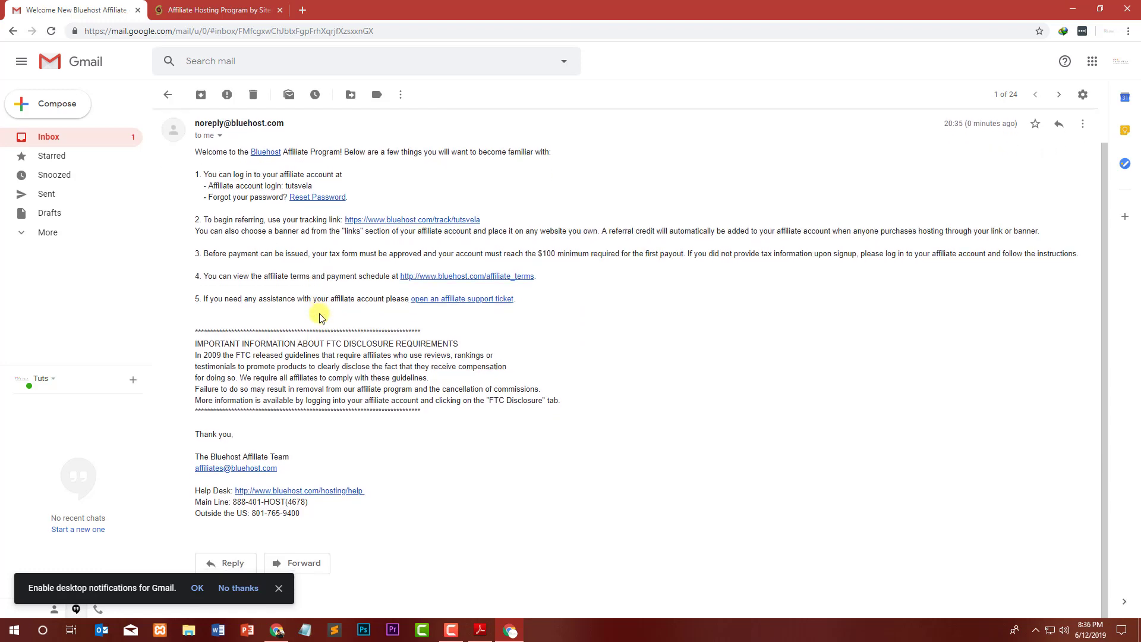
{"action": "scroll", "coordinate": [319, 311], "scroll_direction": "up", "scroll_amount": 1}
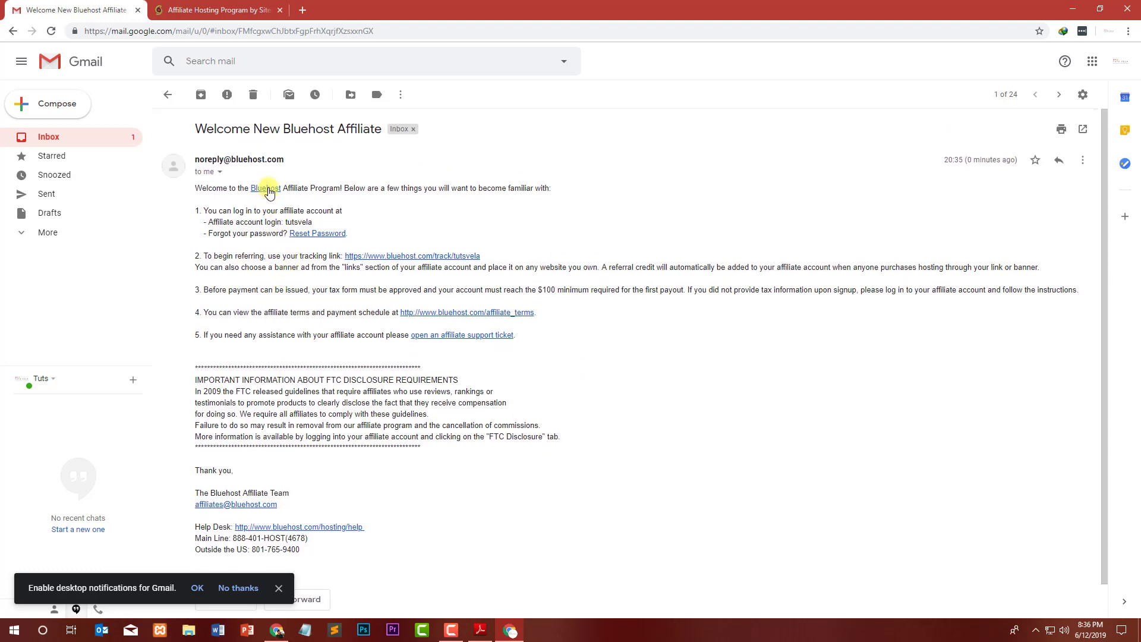
{"action": "right_click", "coordinate": [266, 189]}
{"action": "left_click", "coordinate": [278, 188]}
{"action": "left_click", "coordinate": [198, 14]}
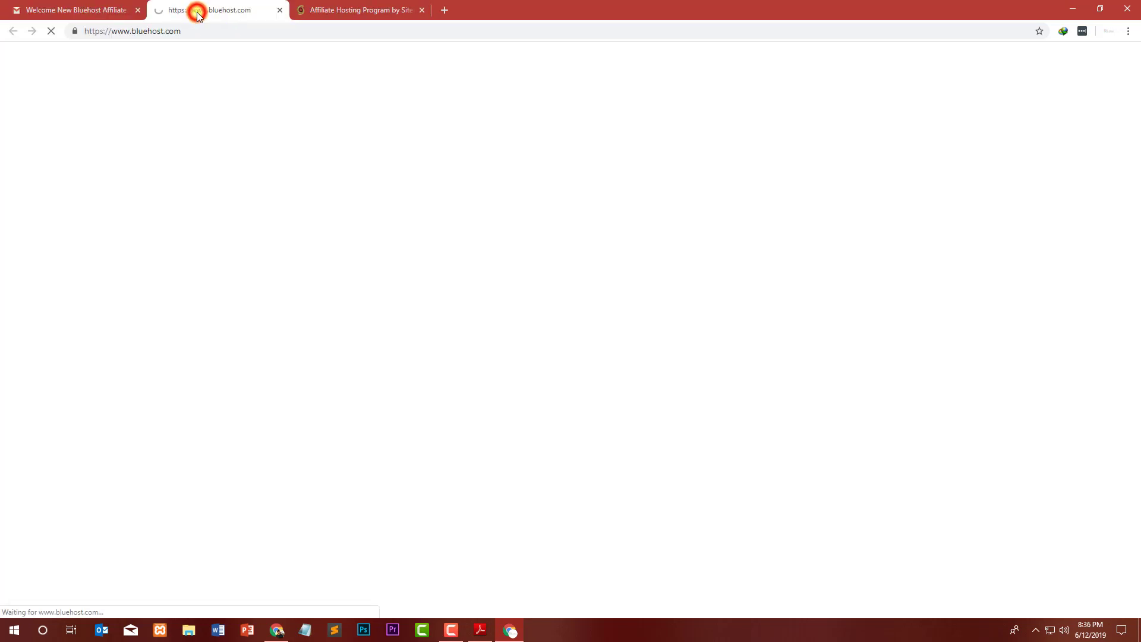
Go to Affiliates > Log in on Bluehost and sign in with the affiliate username and password.
{"action": "left_click", "coordinate": [189, 30]}
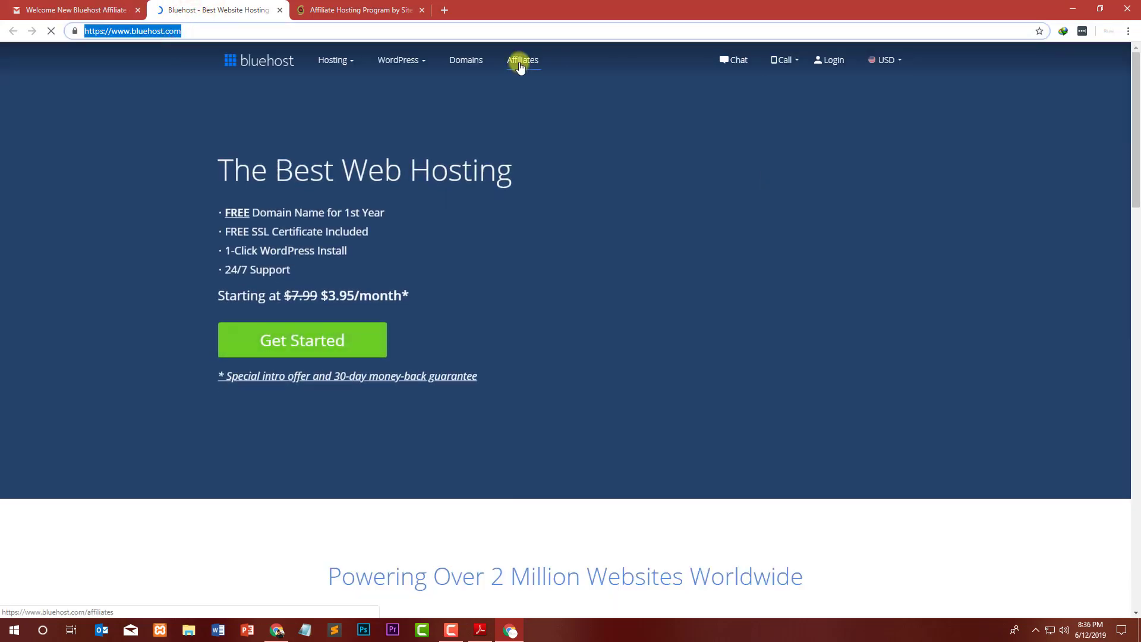
{"action": "left_click", "coordinate": [520, 67]}
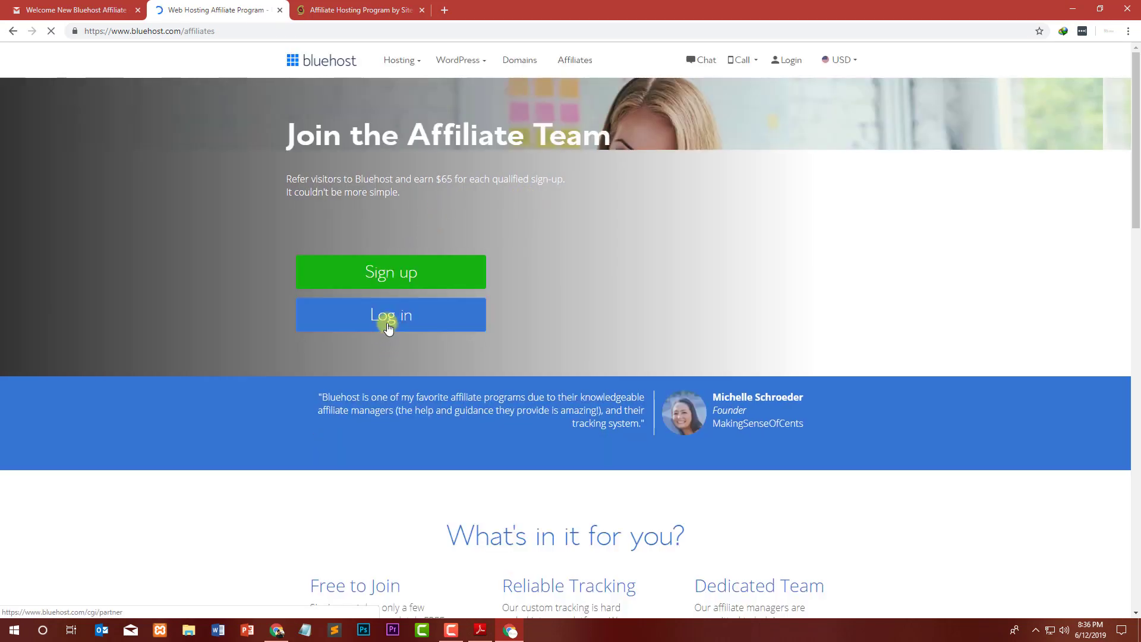
{"action": "left_click", "coordinate": [387, 320]}
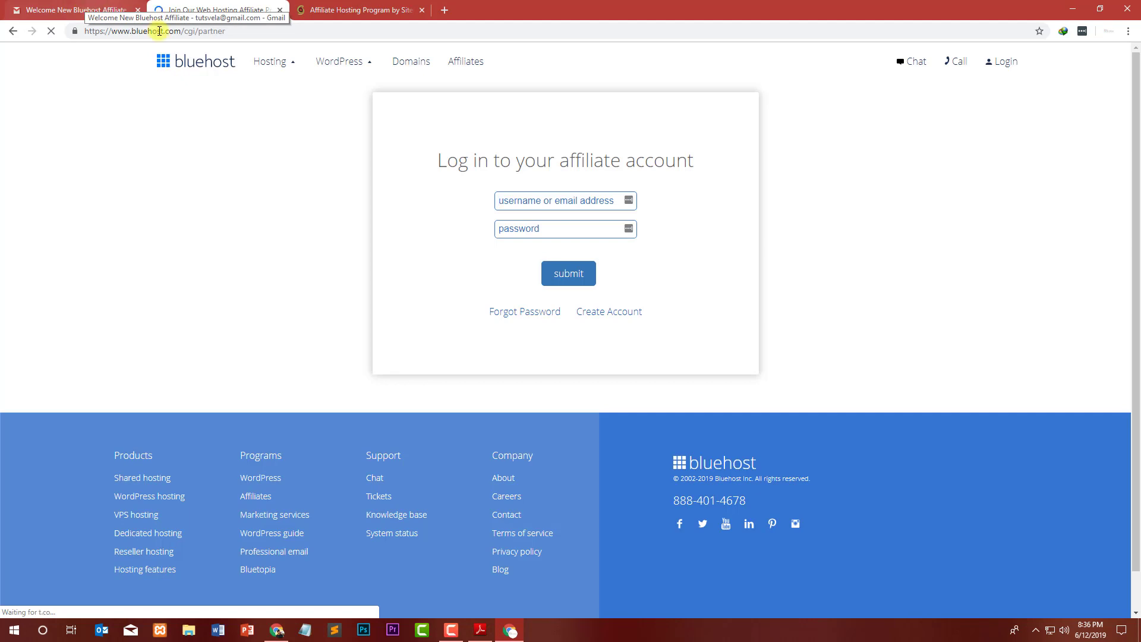
{"action": "left_click", "coordinate": [137, 10]}
{"action": "type", "text": "tu"}
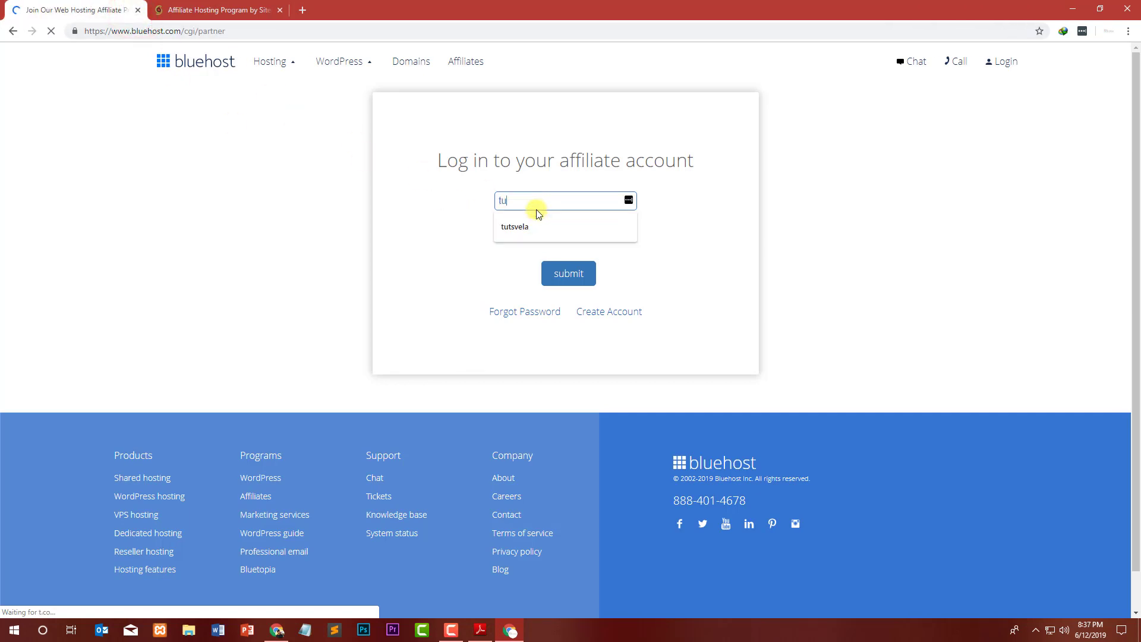
{"action": "type", "text": "tsvela"}
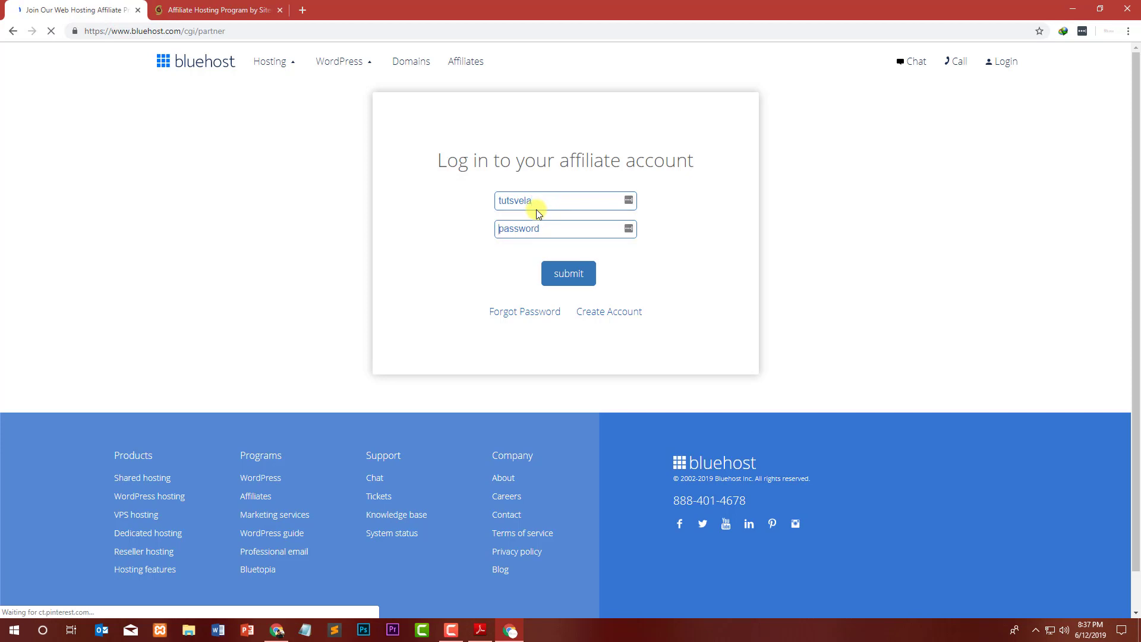
{"action": "type", "text": "*******"}
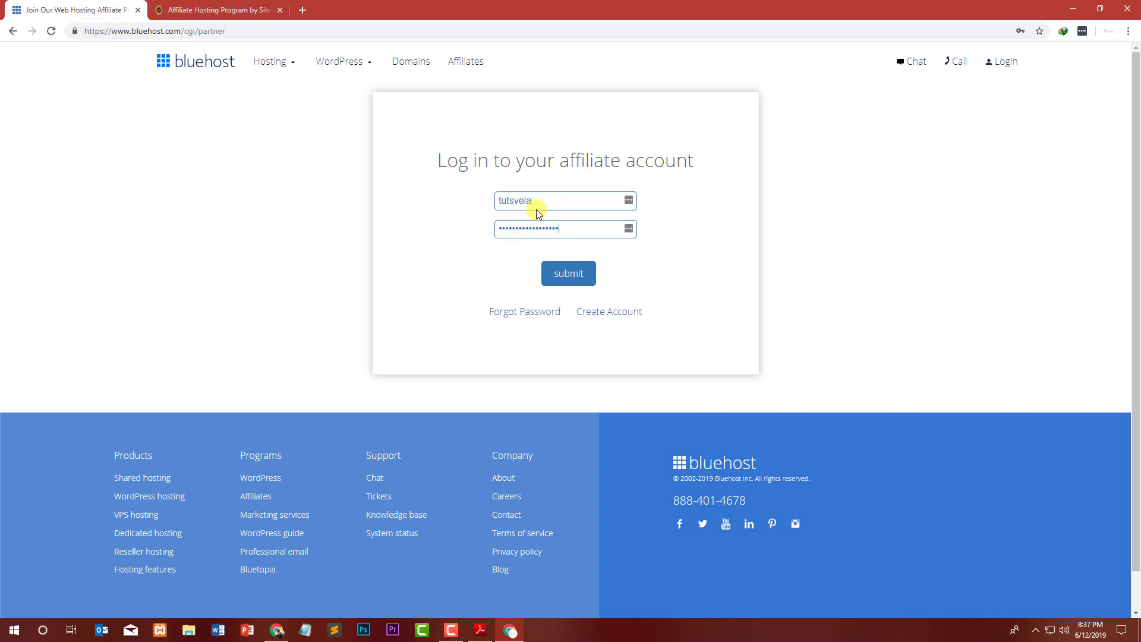
{"action": "left_click", "coordinate": [587, 272]}
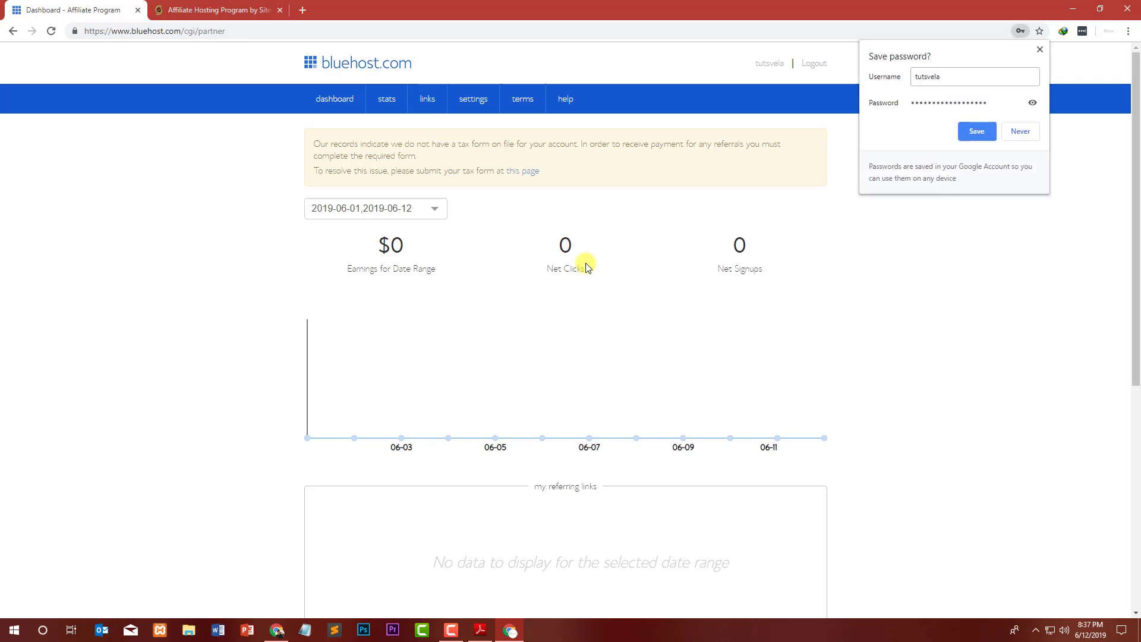
Dismiss Chrome's save-password offer and open the tax form page from the missing-form notice.
{"action": "left_click", "coordinate": [971, 342]}
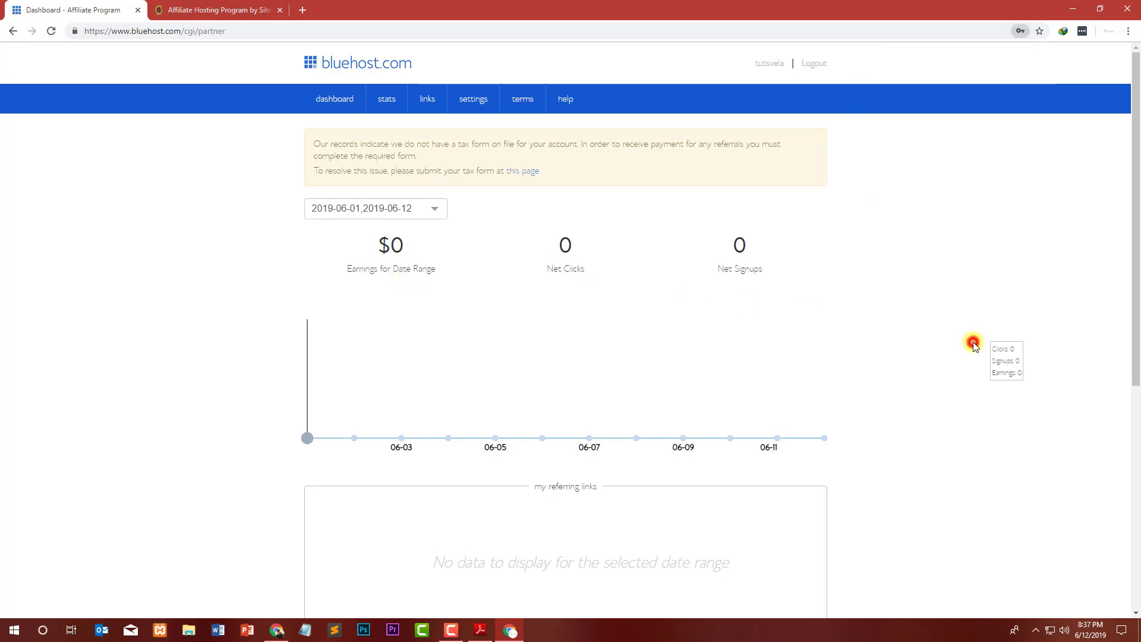
{"action": "left_click_drag", "start_coordinate": [370, 147], "coordinate": [562, 144]}
{"action": "left_click", "coordinate": [605, 142]}
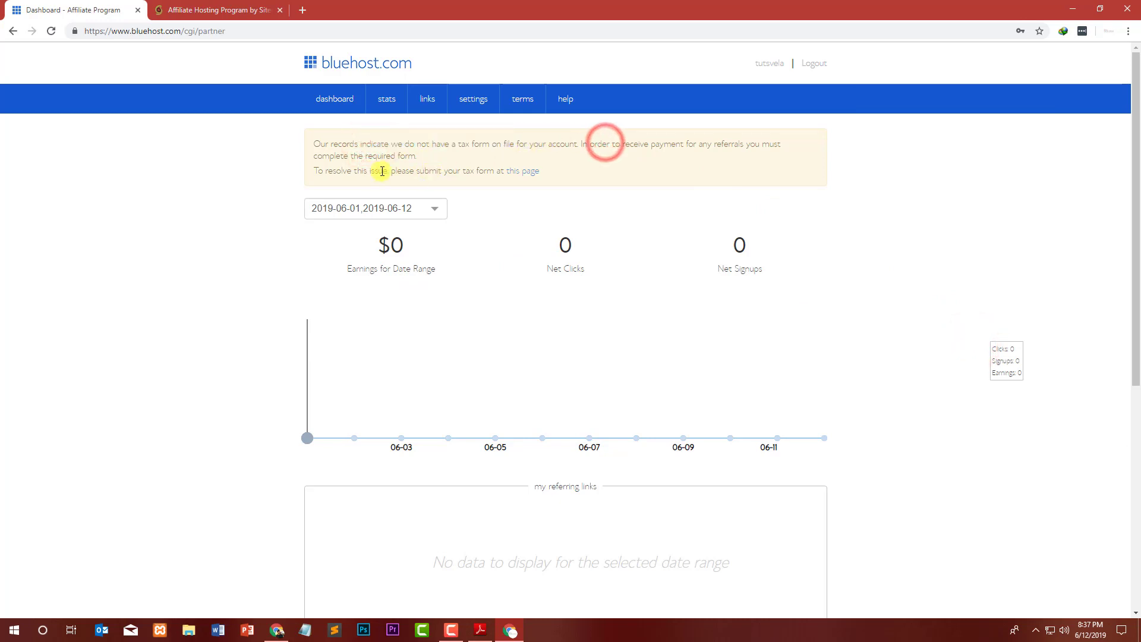
{"action": "left_click", "coordinate": [357, 176]}
{"action": "left_click", "coordinate": [471, 171]}
{"action": "left_click", "coordinate": [519, 174]}
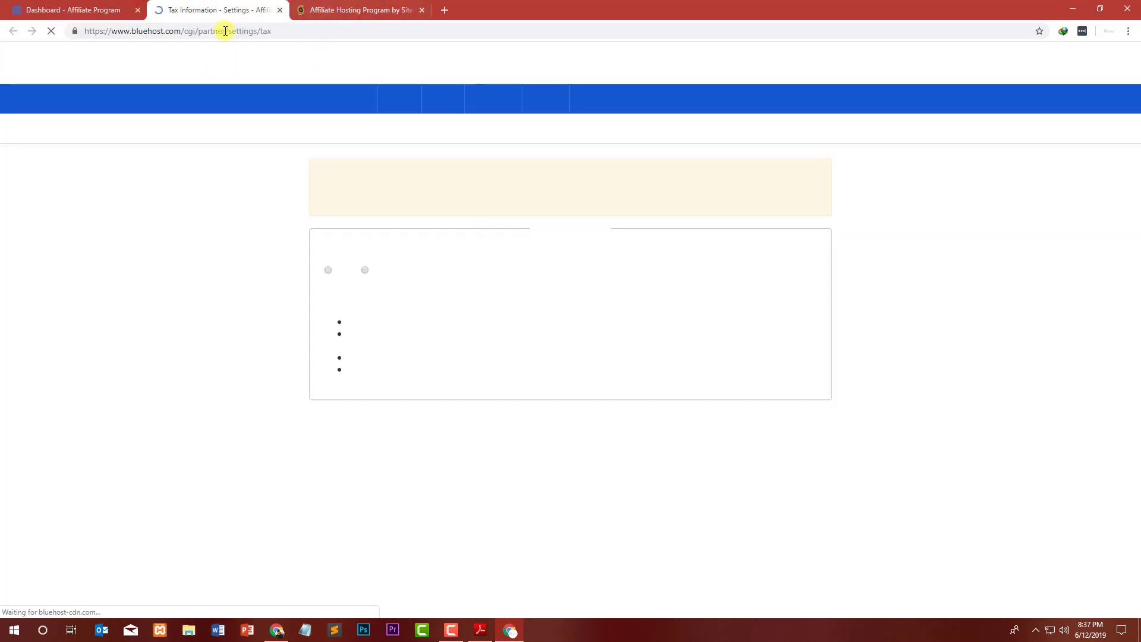
Answer No to the U.S. person question and scroll through the W-8BEN form.
{"action": "left_click_drag", "start_coordinate": [327, 254], "coordinate": [511, 252]}
{"action": "left_click", "coordinate": [512, 252]}
{"action": "left_click_drag", "start_coordinate": [420, 256], "coordinate": [475, 254]}
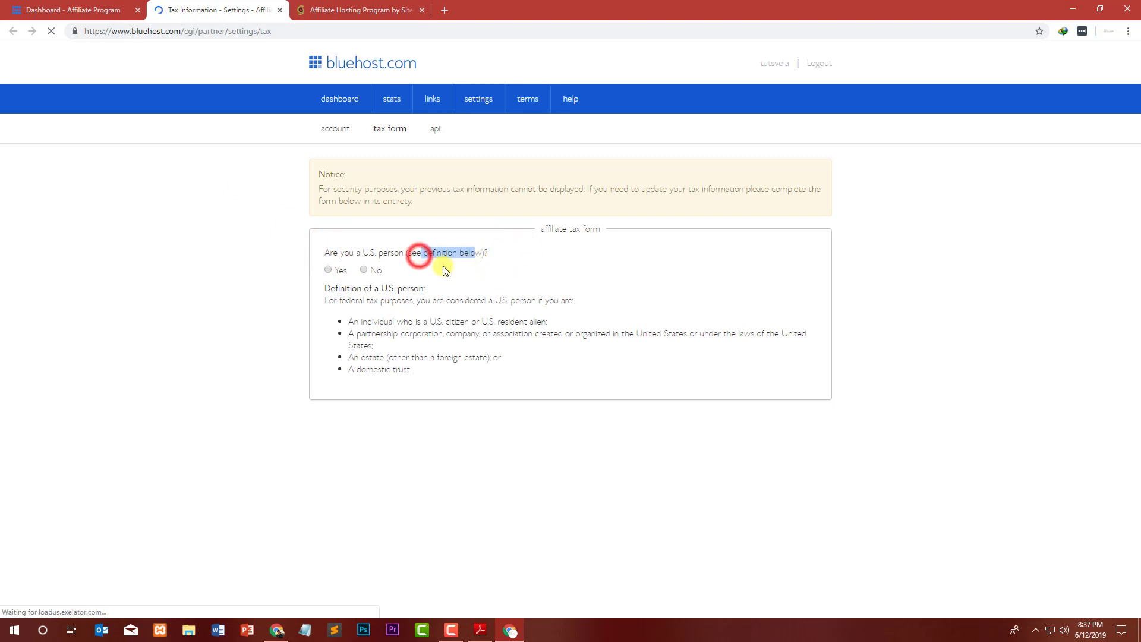
{"action": "left_click", "coordinate": [363, 270]}
{"action": "scroll", "coordinate": [243, 309], "scroll_direction": "down", "scroll_amount": 5}
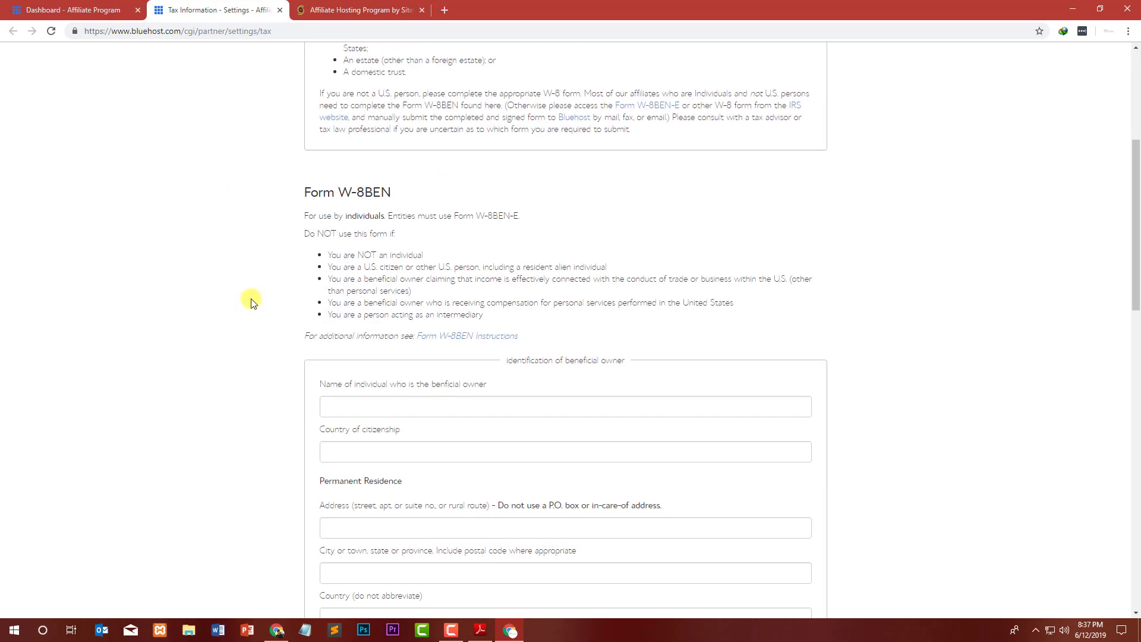
{"action": "left_click_drag", "start_coordinate": [310, 184], "coordinate": [419, 203]}
{"action": "left_click", "coordinate": [428, 208]}
{"action": "scroll", "coordinate": [316, 265], "scroll_direction": "down", "scroll_amount": 3}
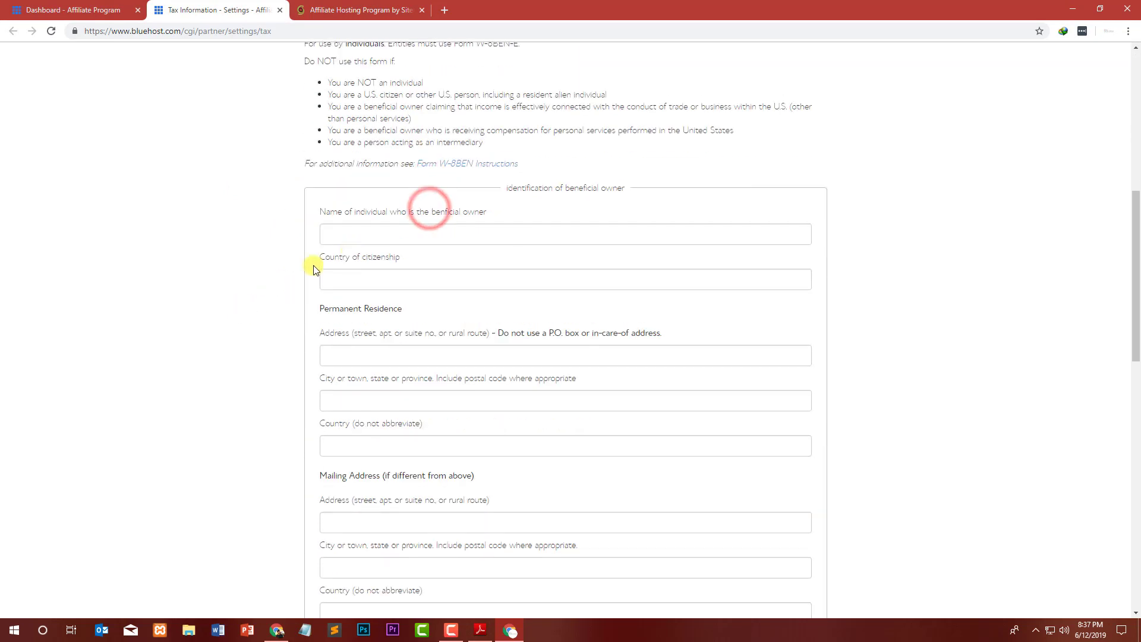
{"action": "scroll", "coordinate": [333, 356], "scroll_direction": "down", "scroll_amount": 15}
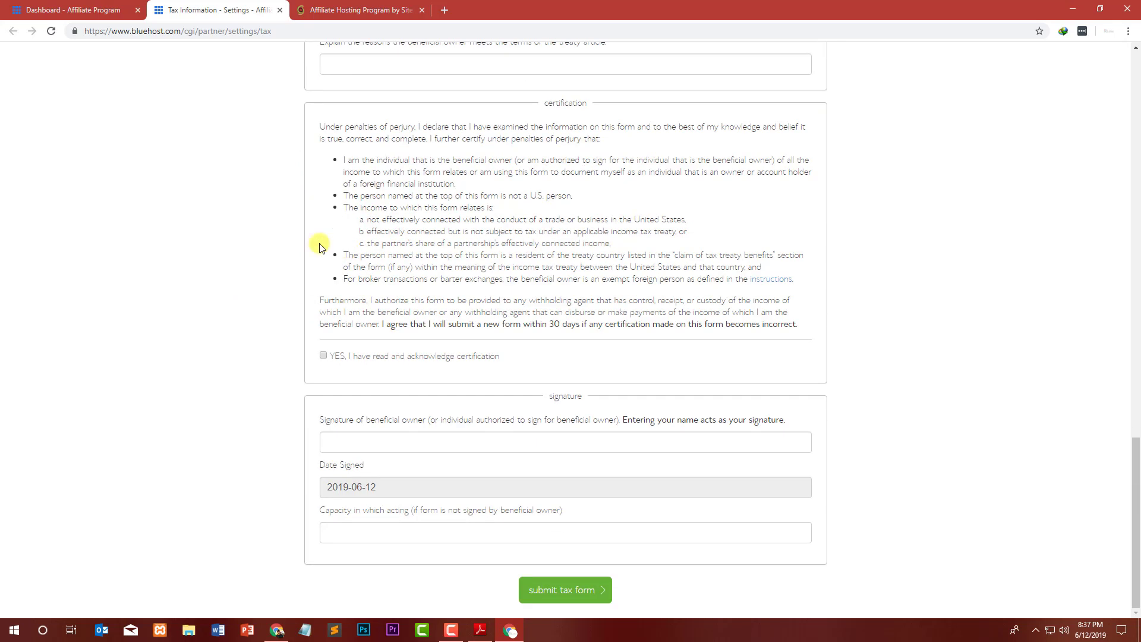
Close the tax information tab and return to the Bluehost affiliate dashboard.
{"action": "left_click", "coordinate": [279, 10]}
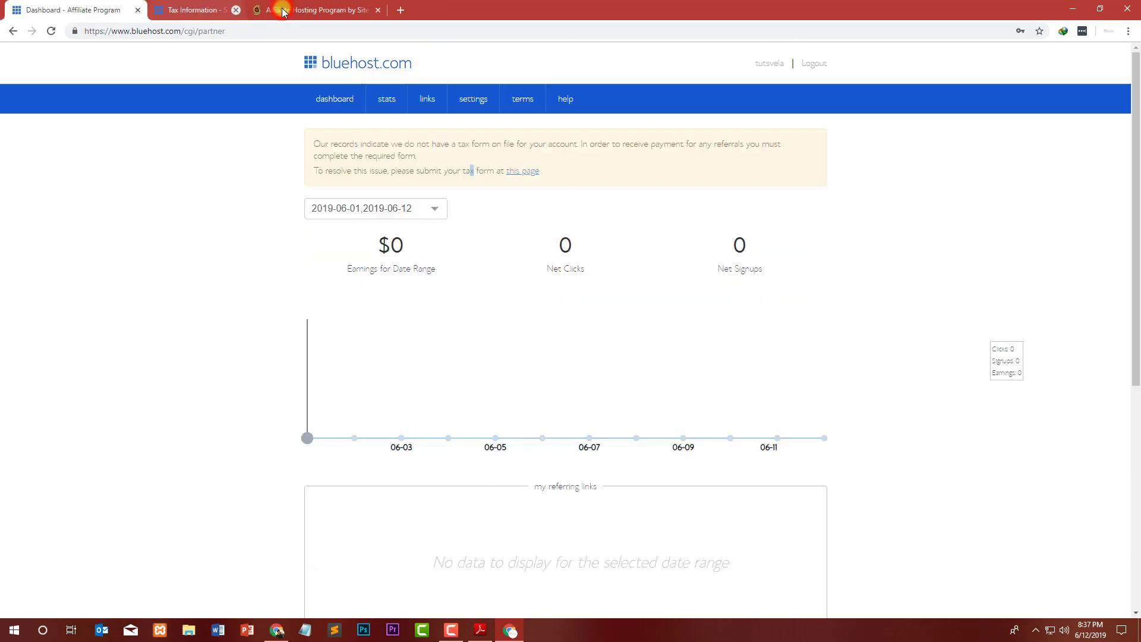
{"action": "left_click", "coordinate": [267, 10]}
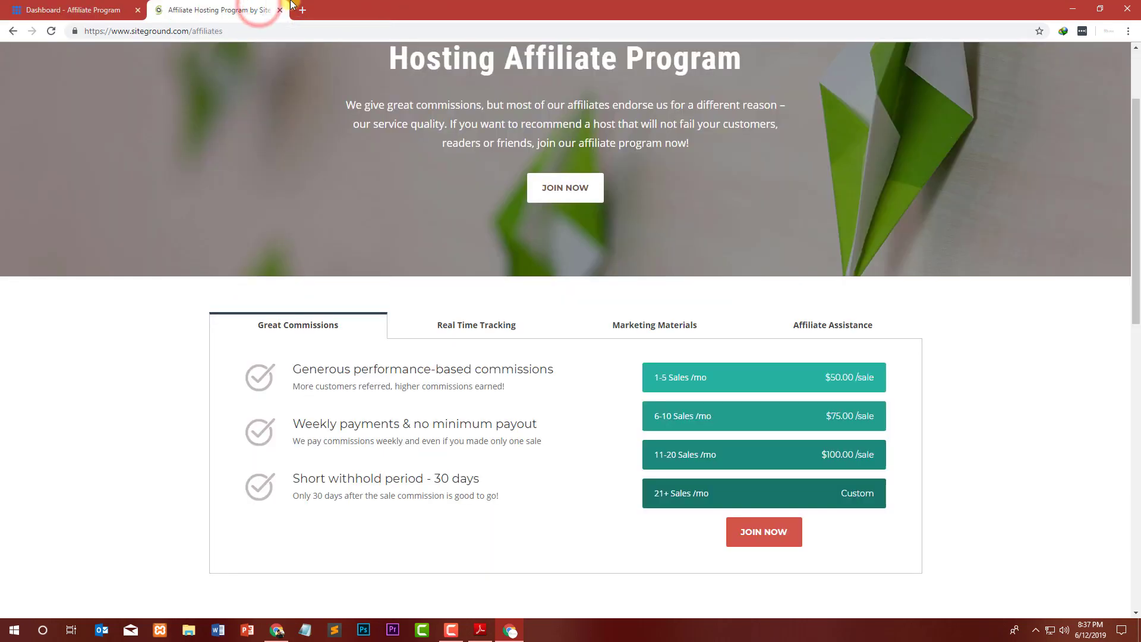
{"action": "left_click", "coordinate": [113, 9]}
{"action": "scroll", "coordinate": [297, 305], "scroll_direction": "down", "scroll_amount": 2}
{"action": "scroll", "coordinate": [451, 224], "scroll_direction": "down", "scroll_amount": 5}
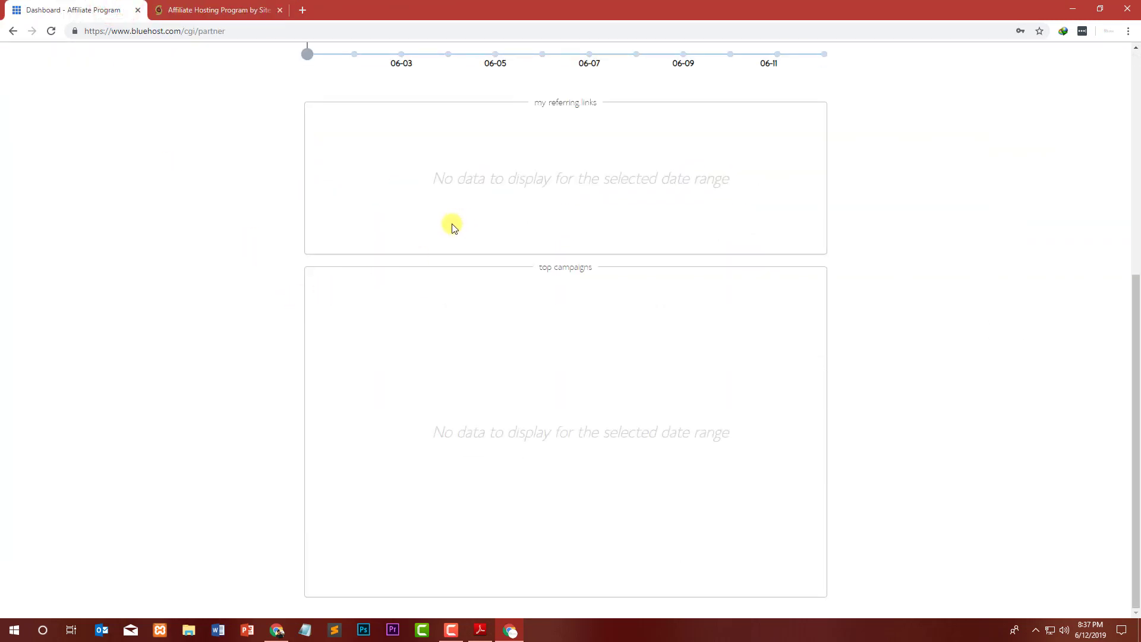
{"action": "scroll", "coordinate": [578, 320], "scroll_direction": "up", "scroll_amount": 7}
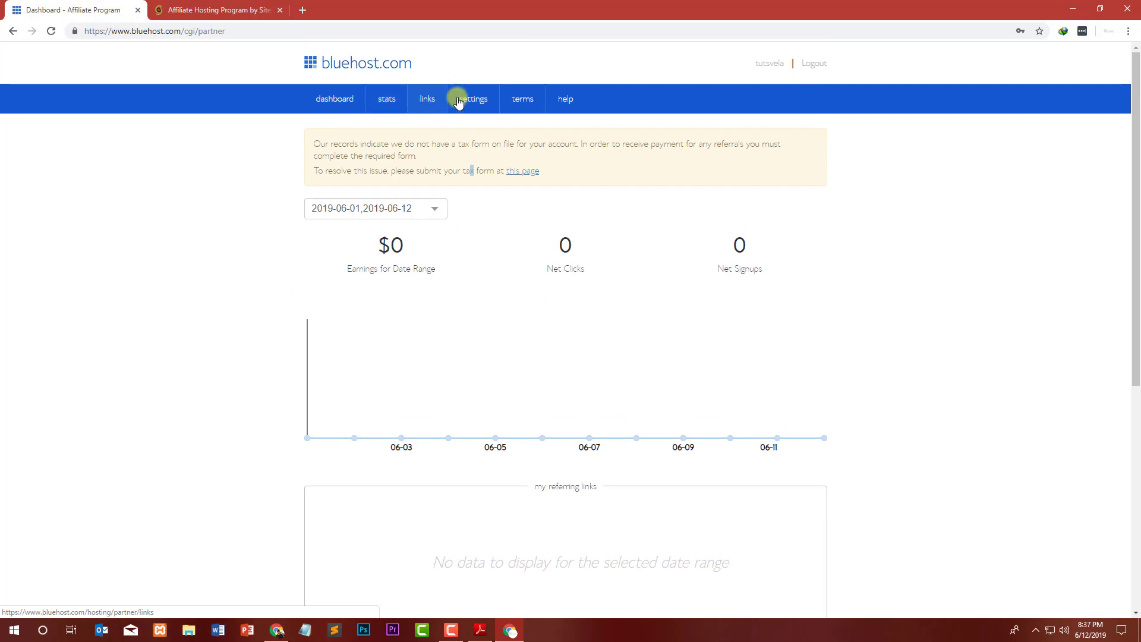
Copy the campaign link's HTML code from the affiliate links page and bring up blank Notepad.
{"action": "left_click", "coordinate": [438, 102]}
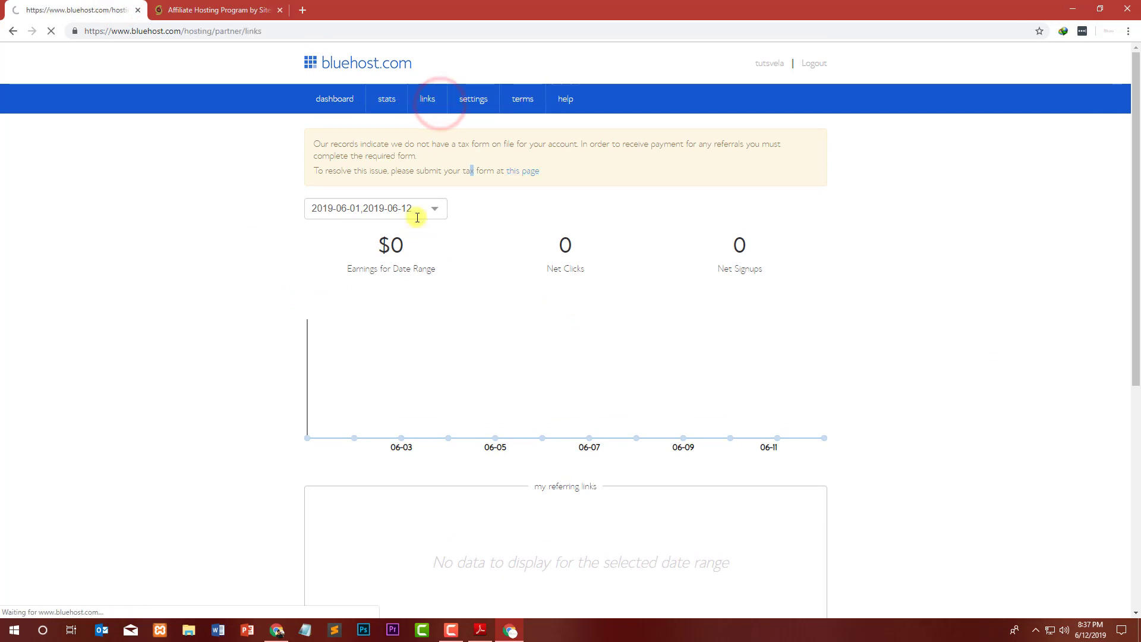
{"action": "scroll", "coordinate": [380, 212], "scroll_direction": "down", "scroll_amount": 1}
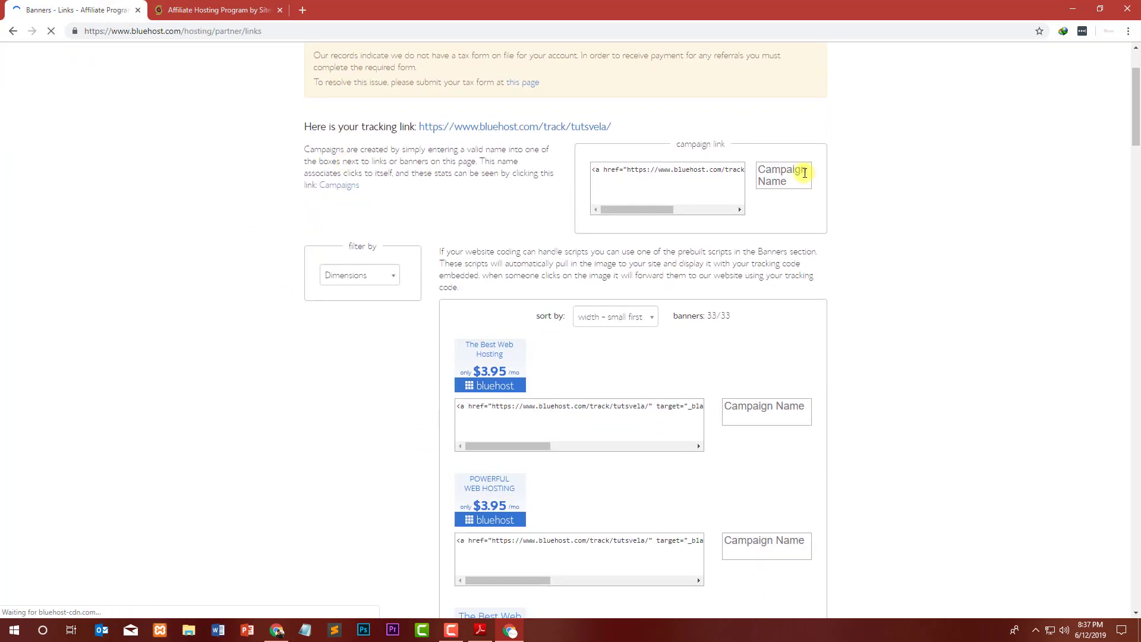
{"action": "left_click", "coordinate": [715, 171]}
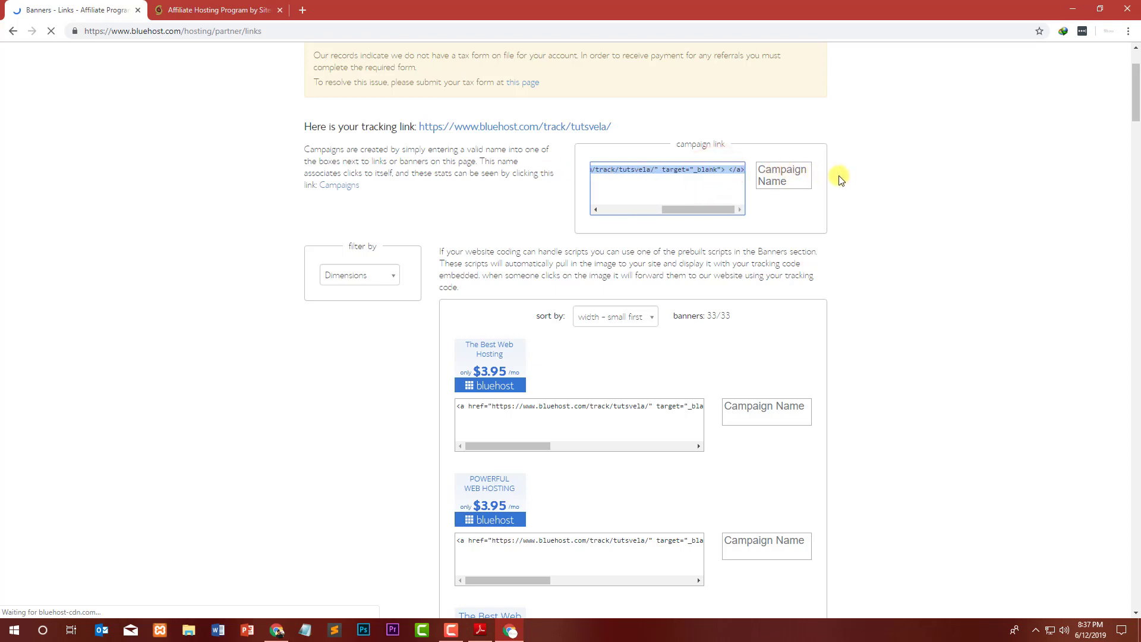
{"action": "left_click", "coordinate": [706, 181]}
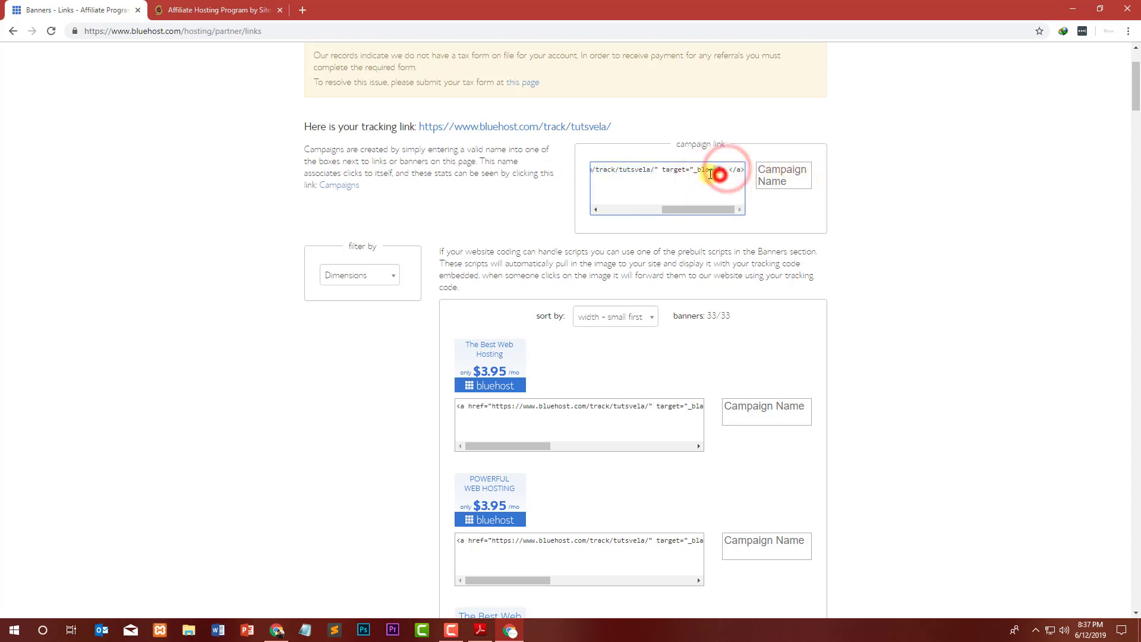
{"action": "left_click", "coordinate": [720, 174]}
{"action": "key", "text": "ctrl+c"}
{"action": "left_click", "coordinate": [305, 630]}
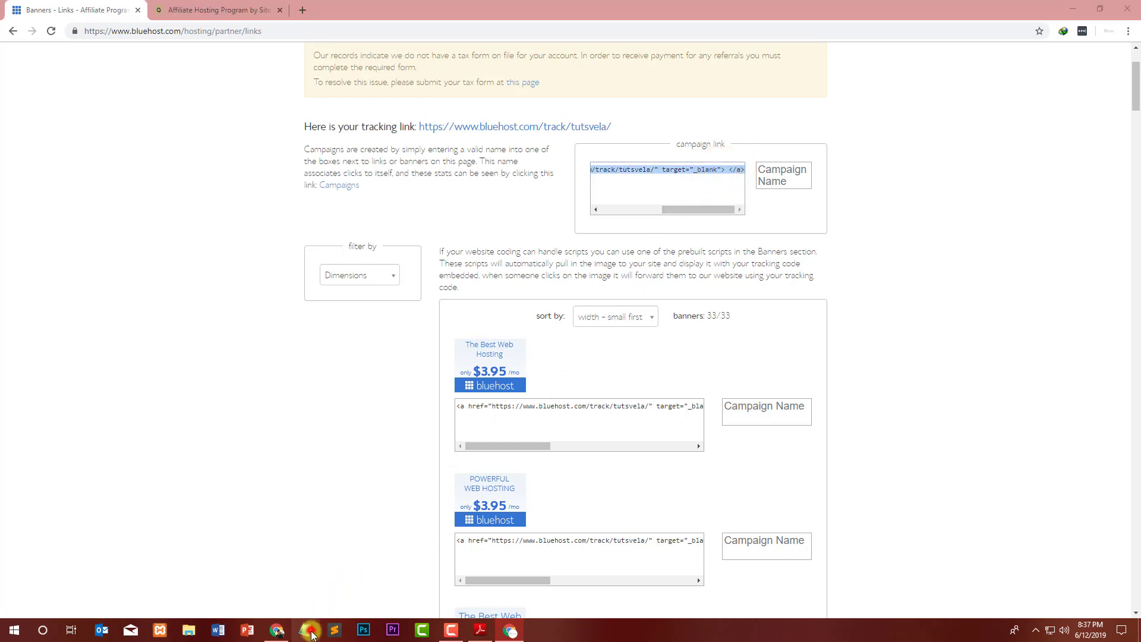
Paste the campaign link code, add anchor text 'Join Bluehost now', cut the finished line, close Notepad.
{"action": "left_click", "coordinate": [425, 361]}
{"action": "key", "text": "ctrl+v"}
{"action": "left_click", "coordinate": [788, 181]}
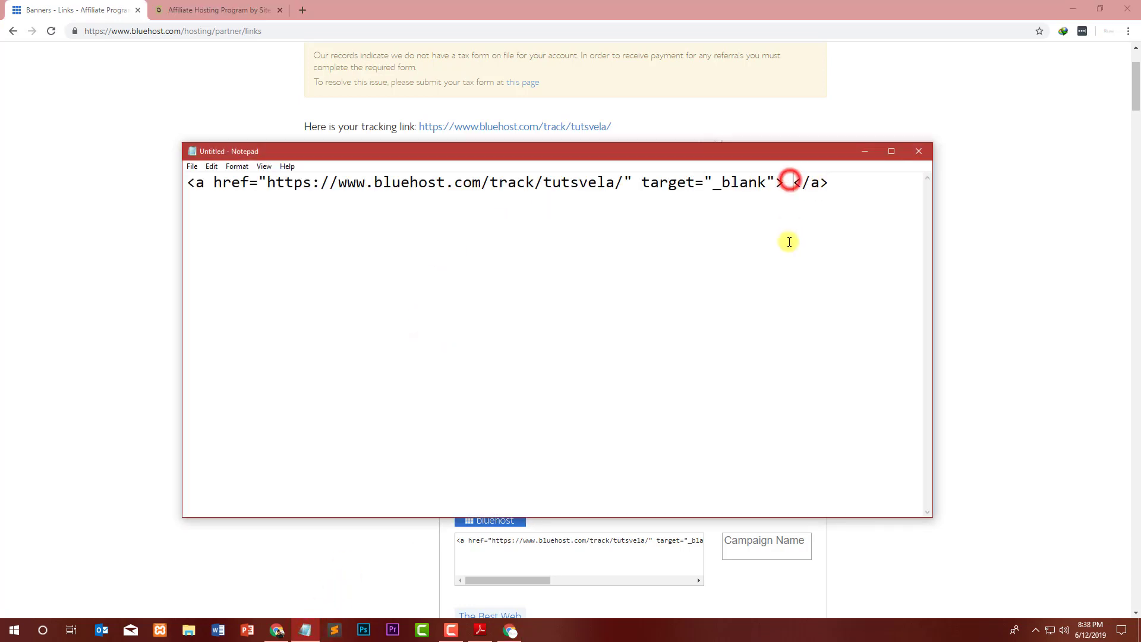
{"action": "type", "text": "Join Blu"}
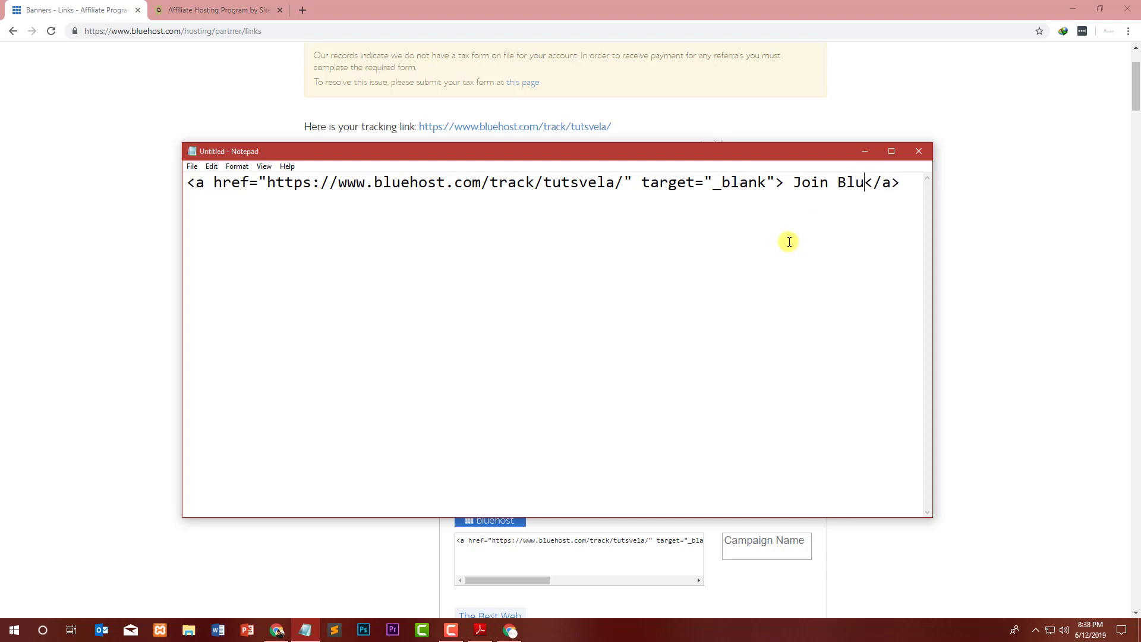
{"action": "type", "text": "ehost now"}
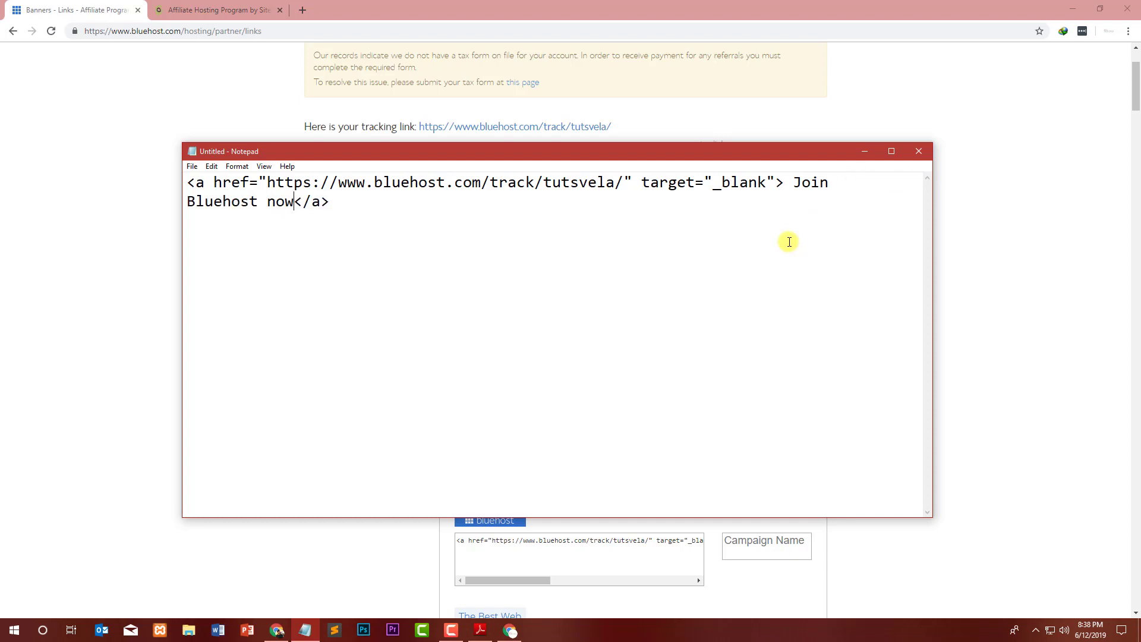
{"action": "left_click_drag", "start_coordinate": [550, 229], "coordinate": [181, 166]}
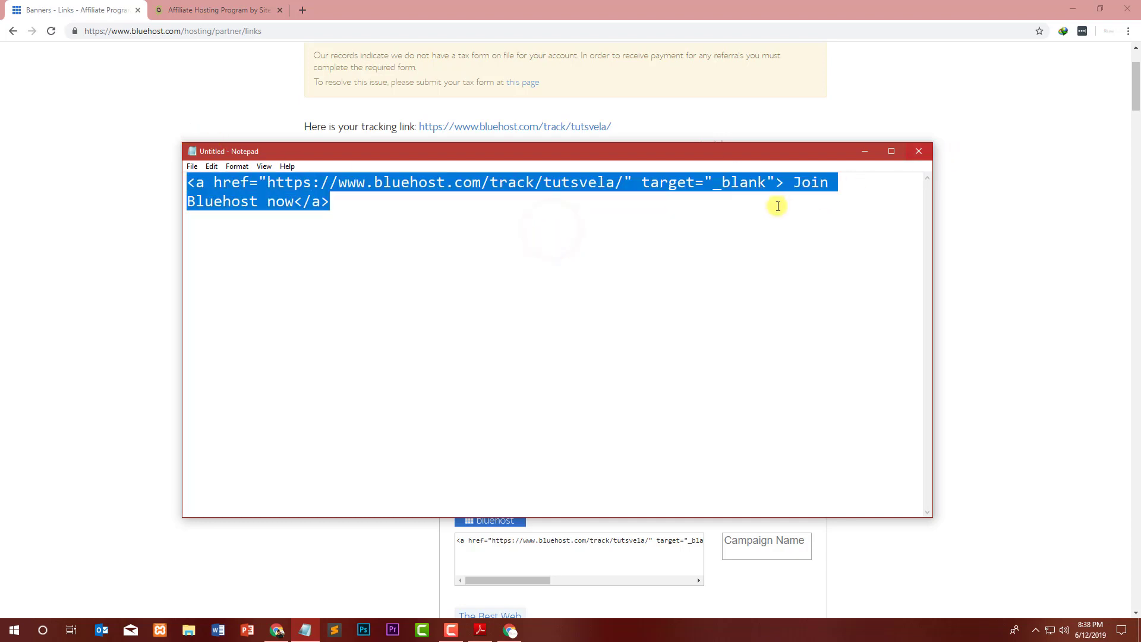
{"action": "key", "text": "ctrl+x"}
{"action": "left_click", "coordinate": [918, 151]}
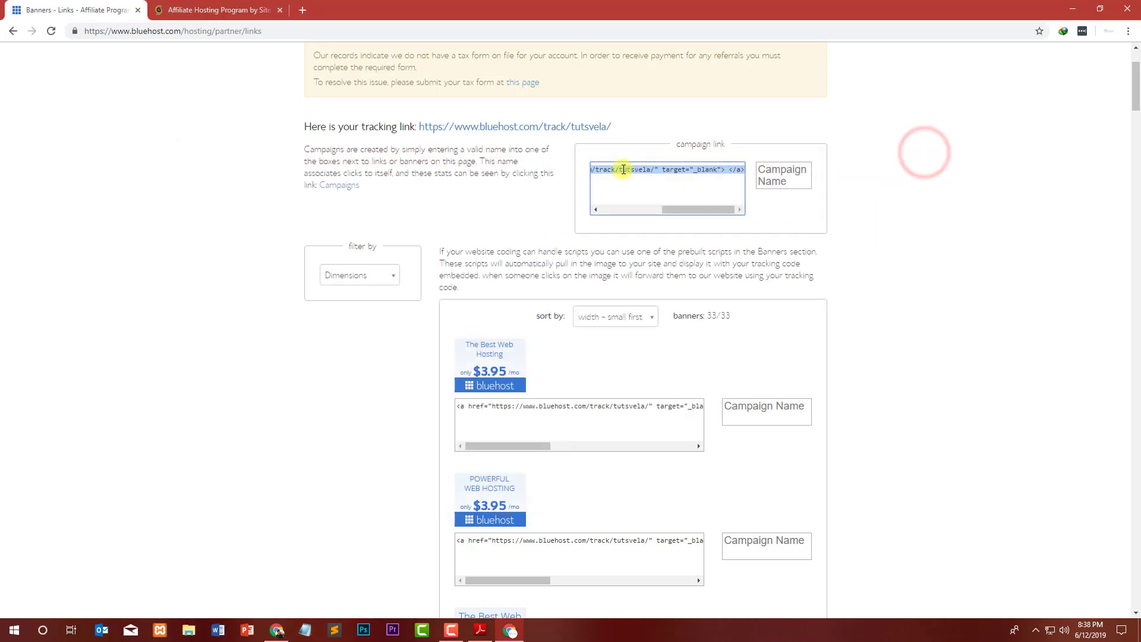
Browse Bluehost's banner codes, checking the dimensions filter and the campaign name entries.
{"action": "left_click", "coordinate": [368, 280]}
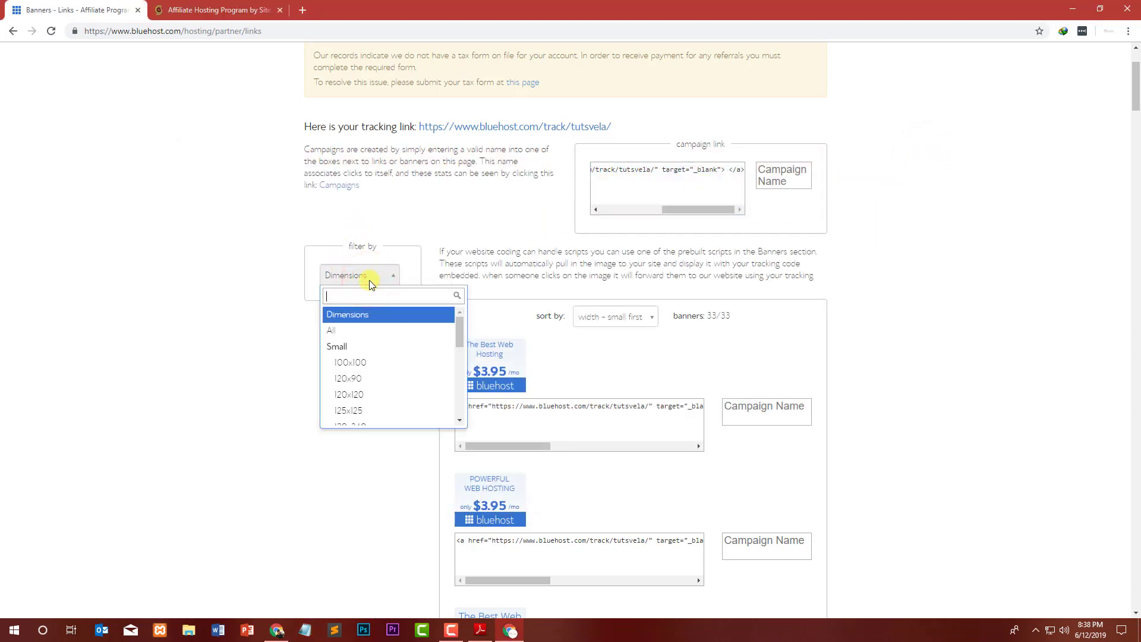
{"action": "left_click", "coordinate": [369, 280]}
{"action": "scroll", "coordinate": [453, 344], "scroll_direction": "down", "scroll_amount": 3}
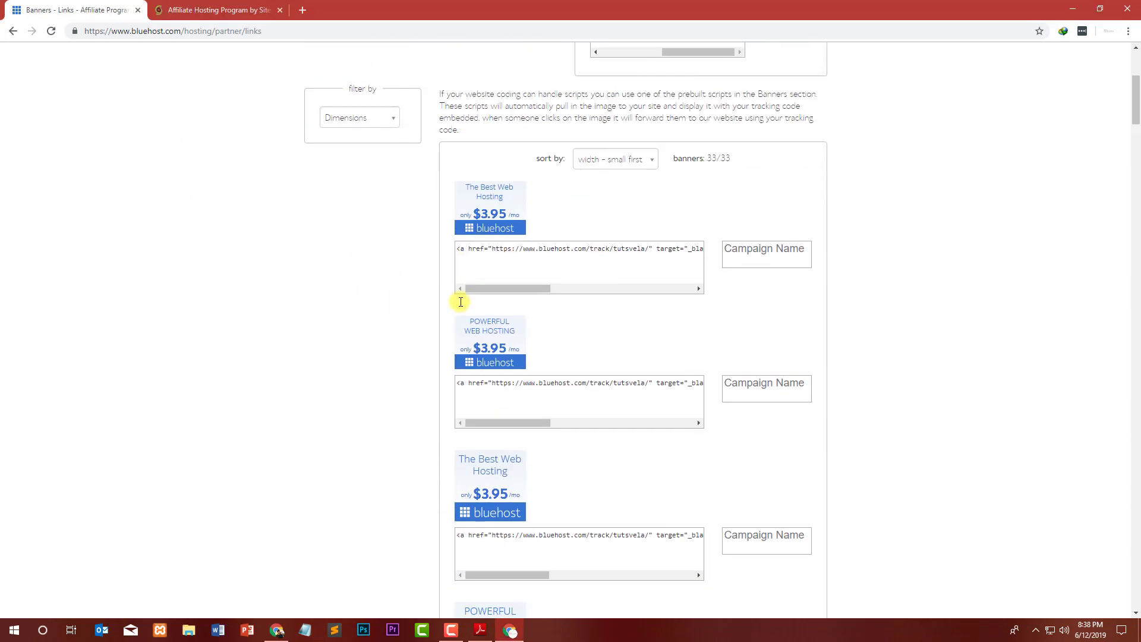
{"action": "scroll", "coordinate": [460, 301], "scroll_direction": "down", "scroll_amount": 20}
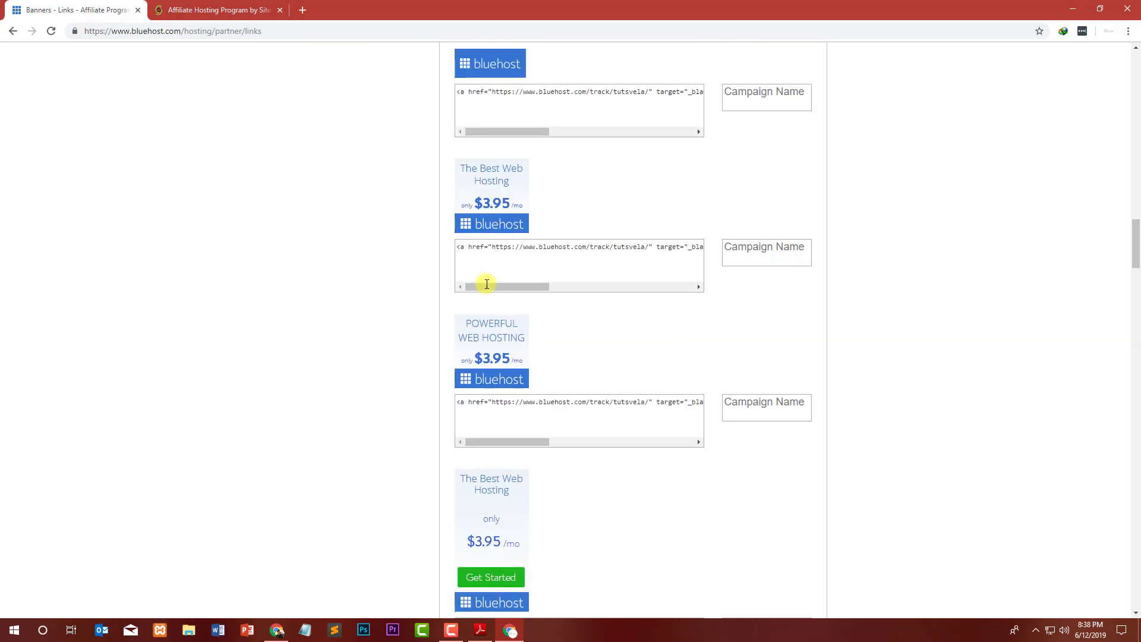
{"action": "scroll", "coordinate": [487, 284], "scroll_direction": "down", "scroll_amount": 9}
{"action": "scroll", "coordinate": [489, 282], "scroll_direction": "up", "scroll_amount": 14}
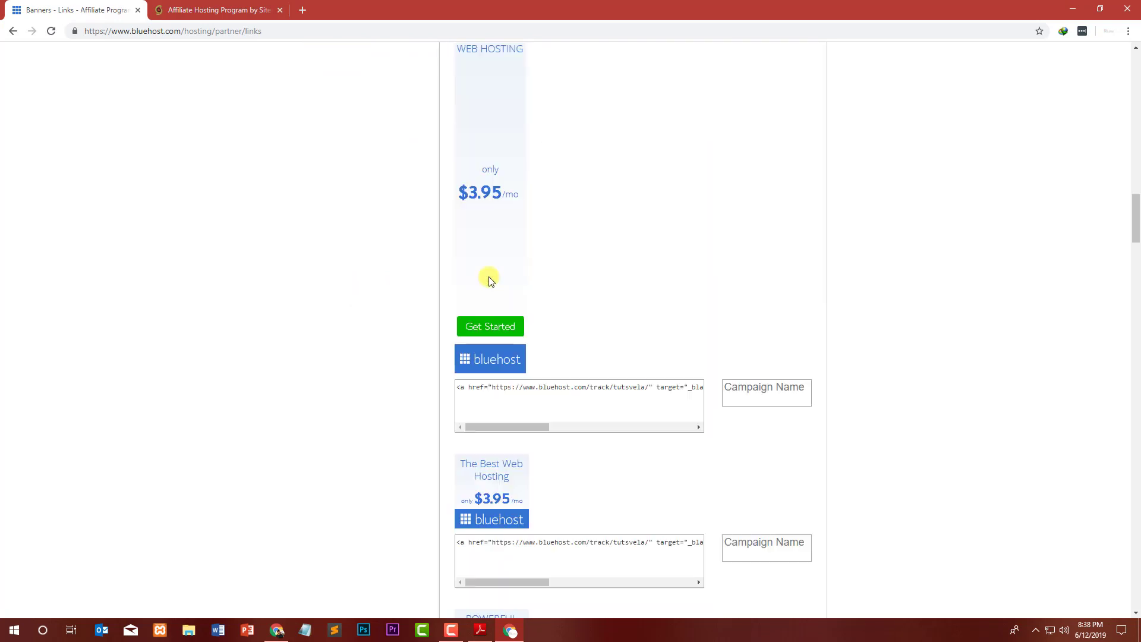
{"action": "scroll", "coordinate": [489, 277], "scroll_direction": "down", "scroll_amount": 2}
{"action": "left_click", "coordinate": [736, 259]}
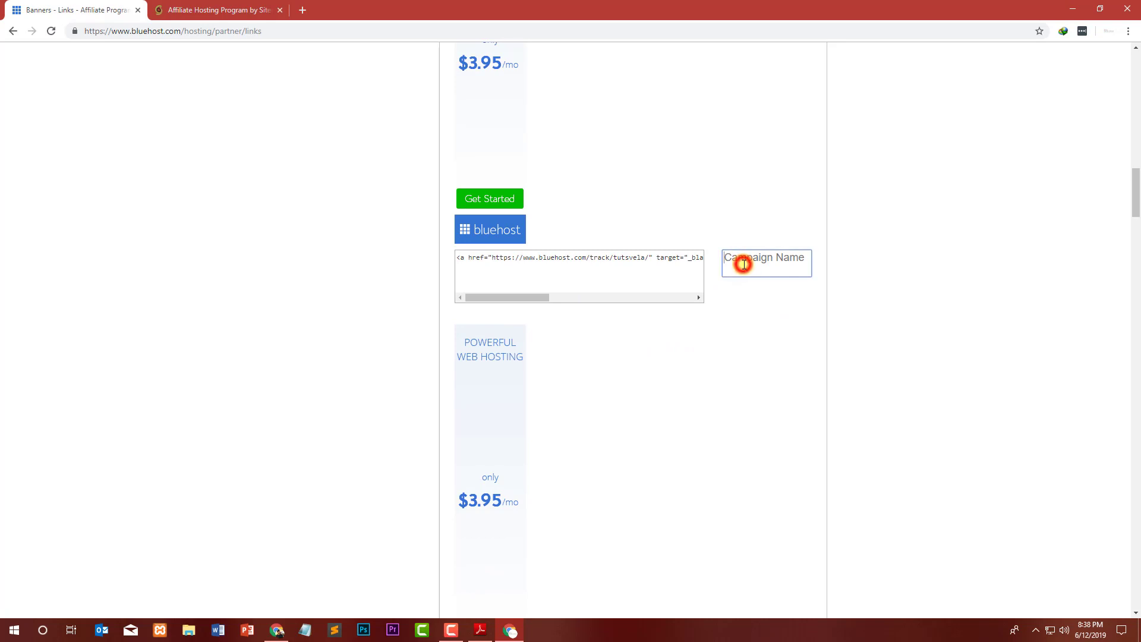
{"action": "scroll", "coordinate": [728, 257], "scroll_direction": "down", "scroll_amount": 10}
{"action": "scroll", "coordinate": [730, 261], "scroll_direction": "up", "scroll_amount": 10}
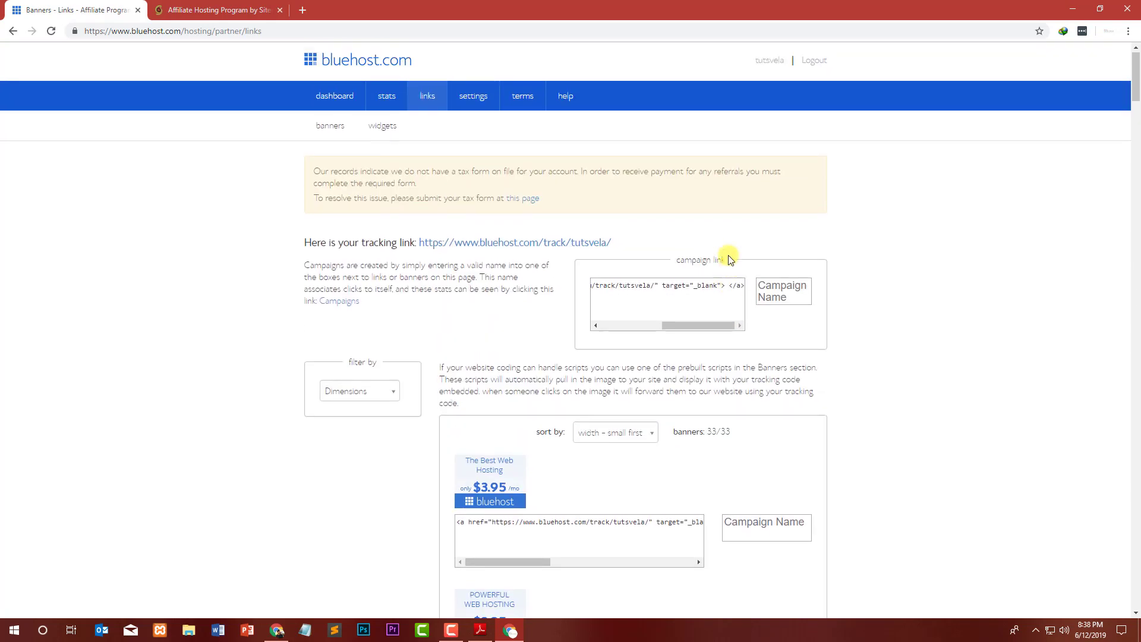
{"action": "left_click", "coordinate": [784, 292]}
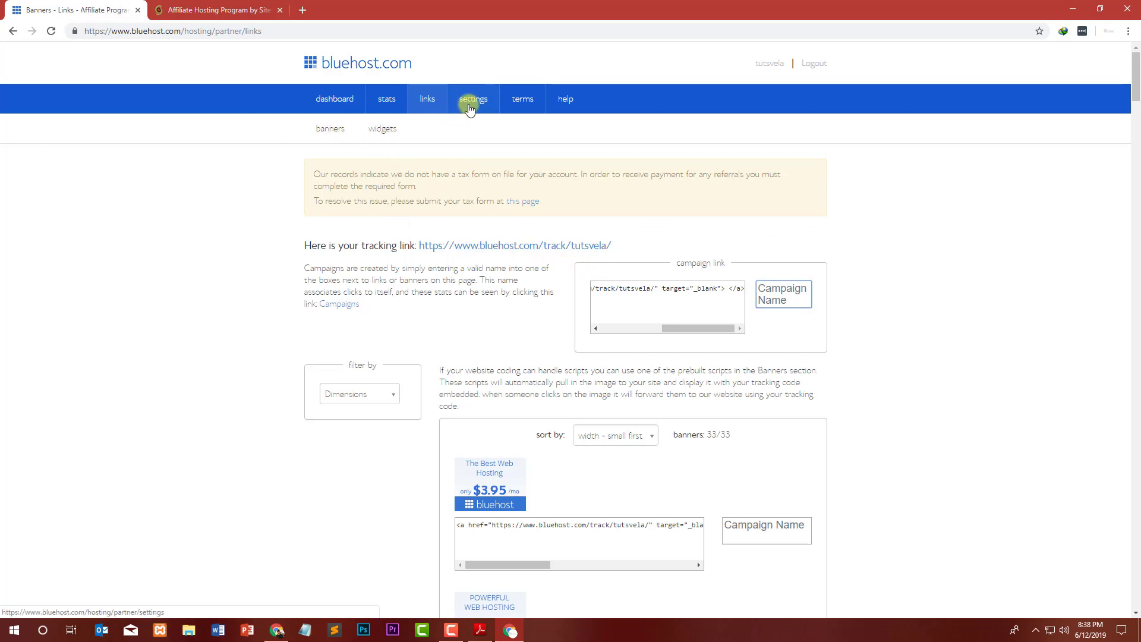
{"action": "left_click", "coordinate": [387, 397]}
{"action": "left_click", "coordinate": [382, 394]}
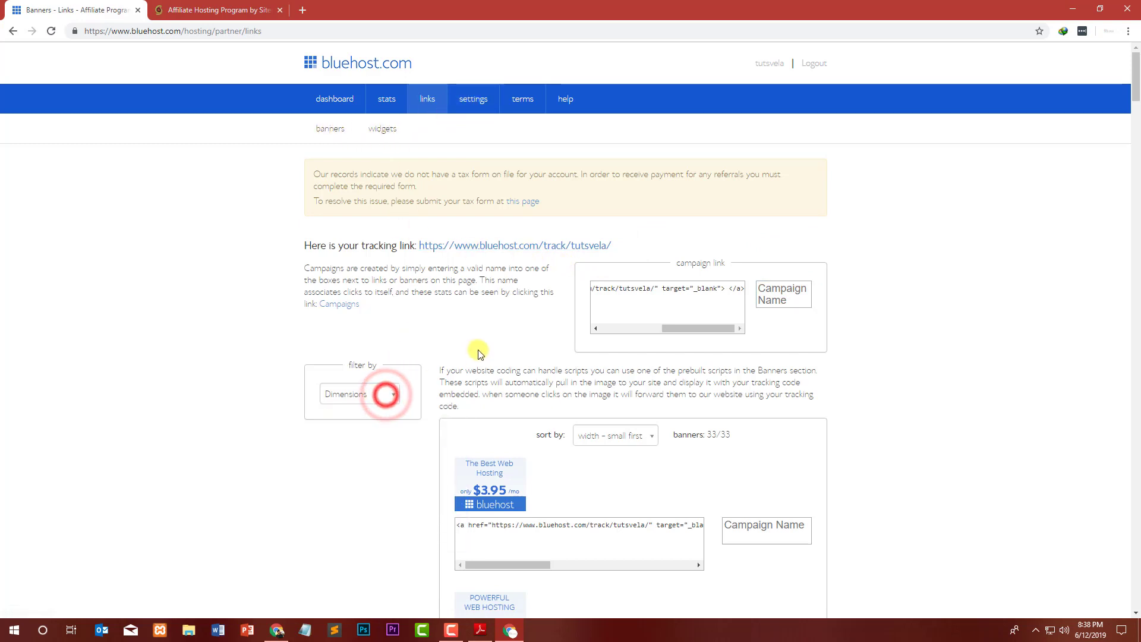
{"action": "scroll", "coordinate": [224, 197], "scroll_direction": "down", "scroll_amount": 5}
{"action": "scroll", "coordinate": [224, 196], "scroll_direction": "up", "scroll_amount": 5}
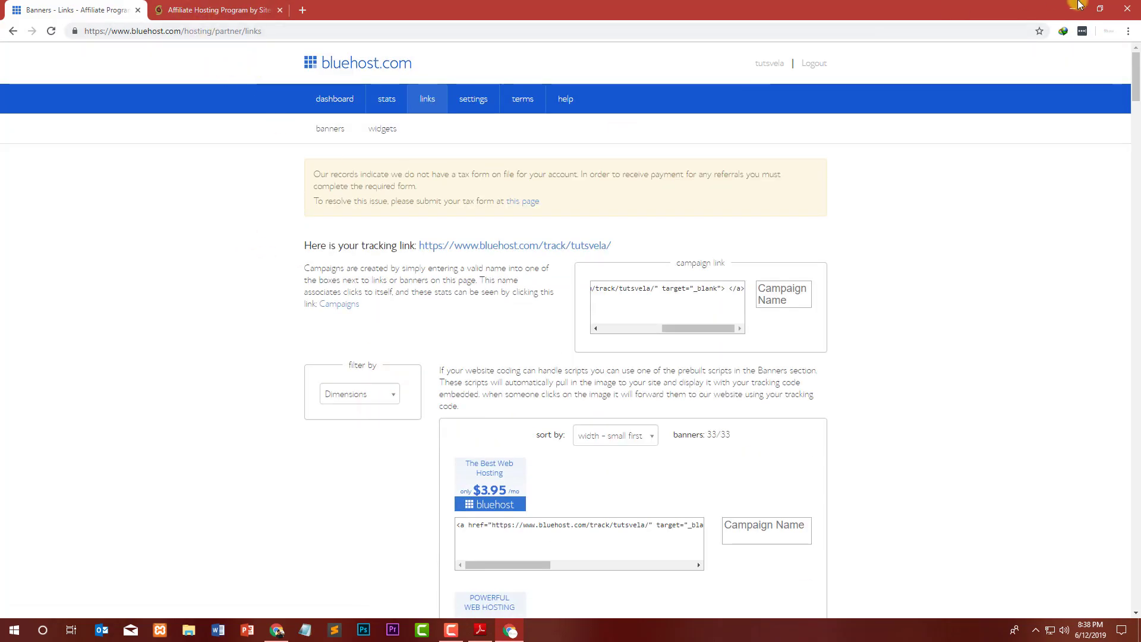
Minimize Chrome and the affiliate programs PDF, then bring up the YouTube channel window.
{"action": "left_click", "coordinate": [1072, 8]}
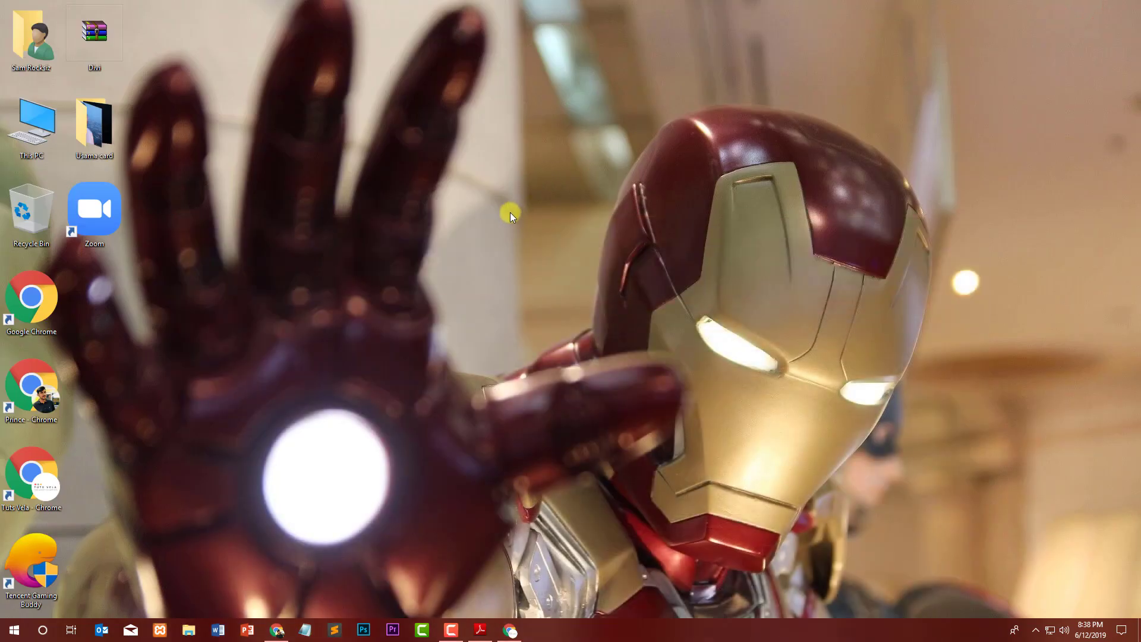
{"action": "left_click", "coordinate": [480, 630]}
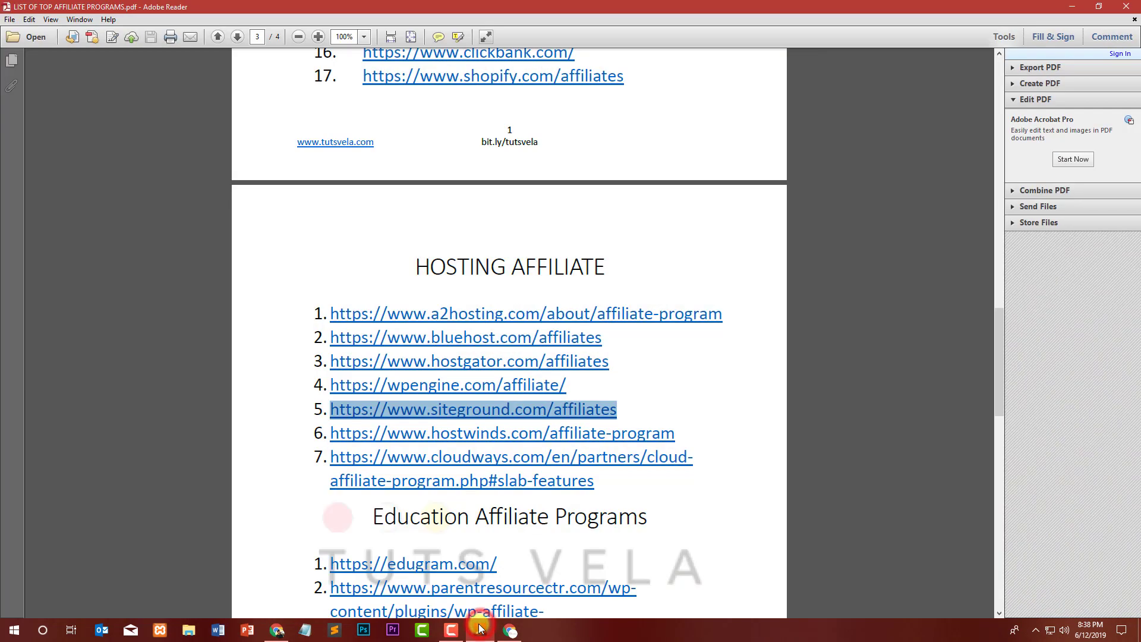
{"action": "left_click", "coordinate": [1075, 7]}
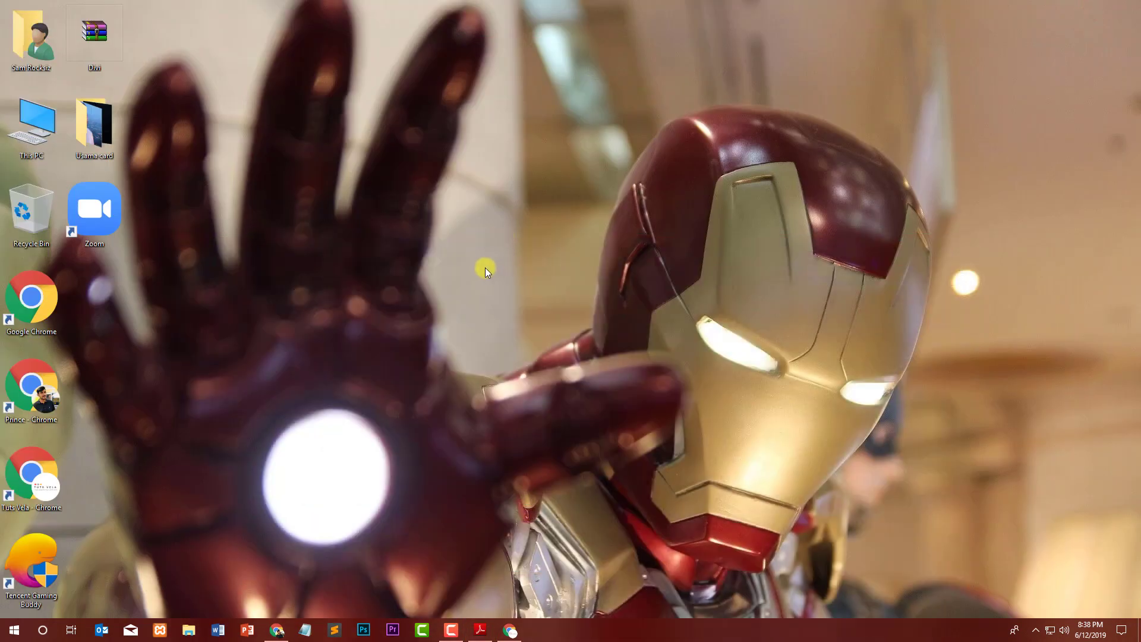
{"action": "left_click", "coordinate": [277, 630]}
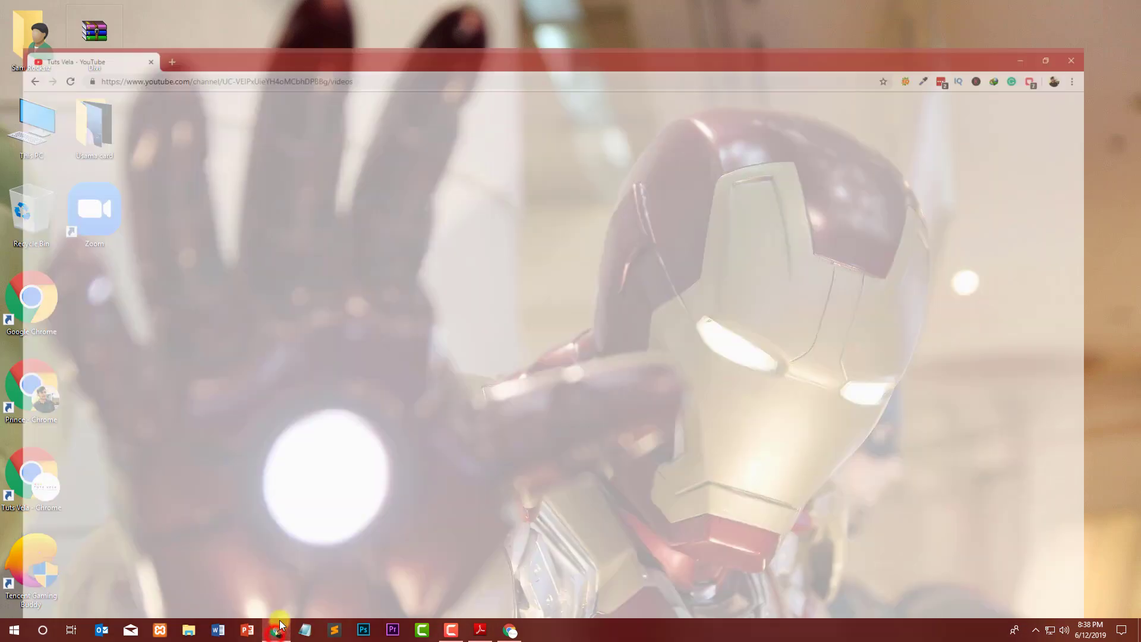
Open and pause the 'Step By Step Practical Guide to Select a Niche' video, scrolling to its comments.
{"action": "left_click", "coordinate": [84, 289]}
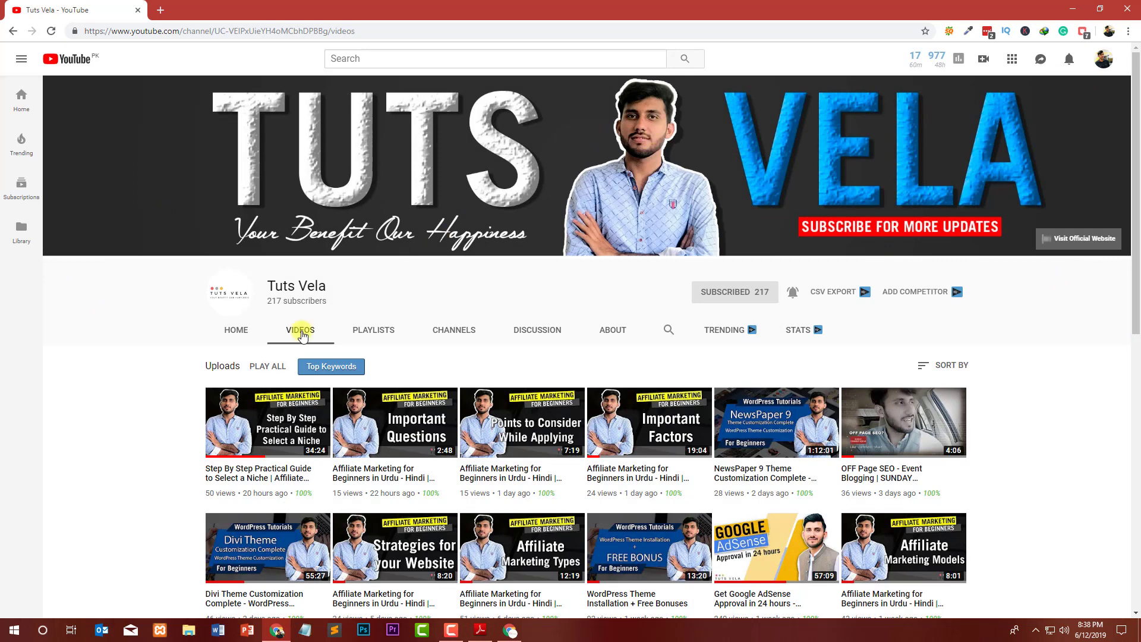
{"action": "left_click", "coordinate": [265, 473]}
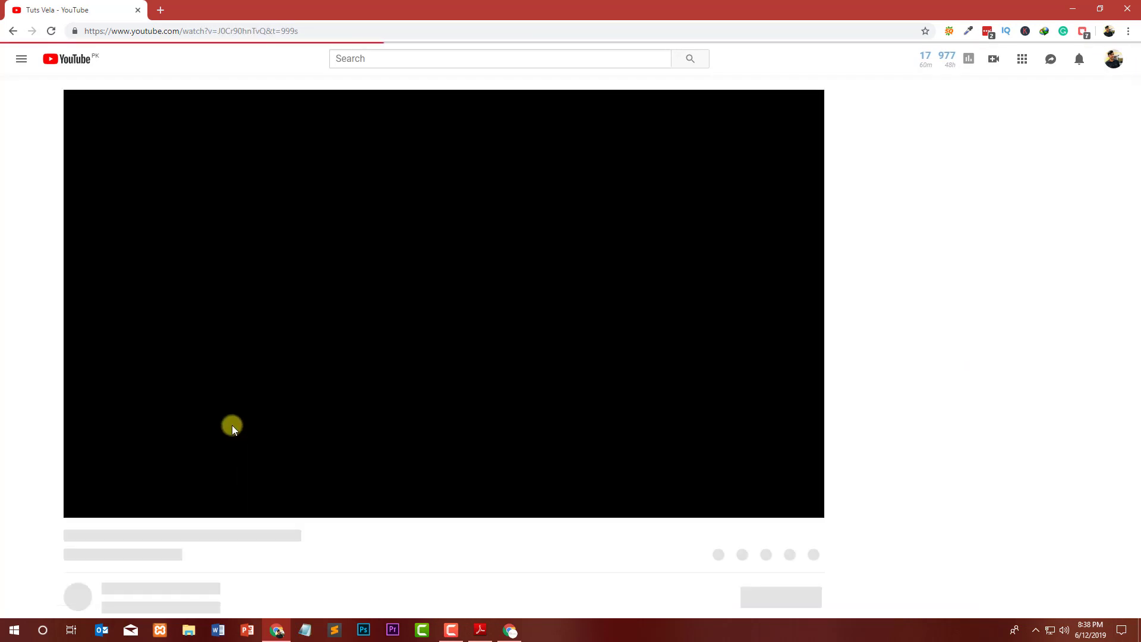
{"action": "left_click", "coordinate": [286, 296]}
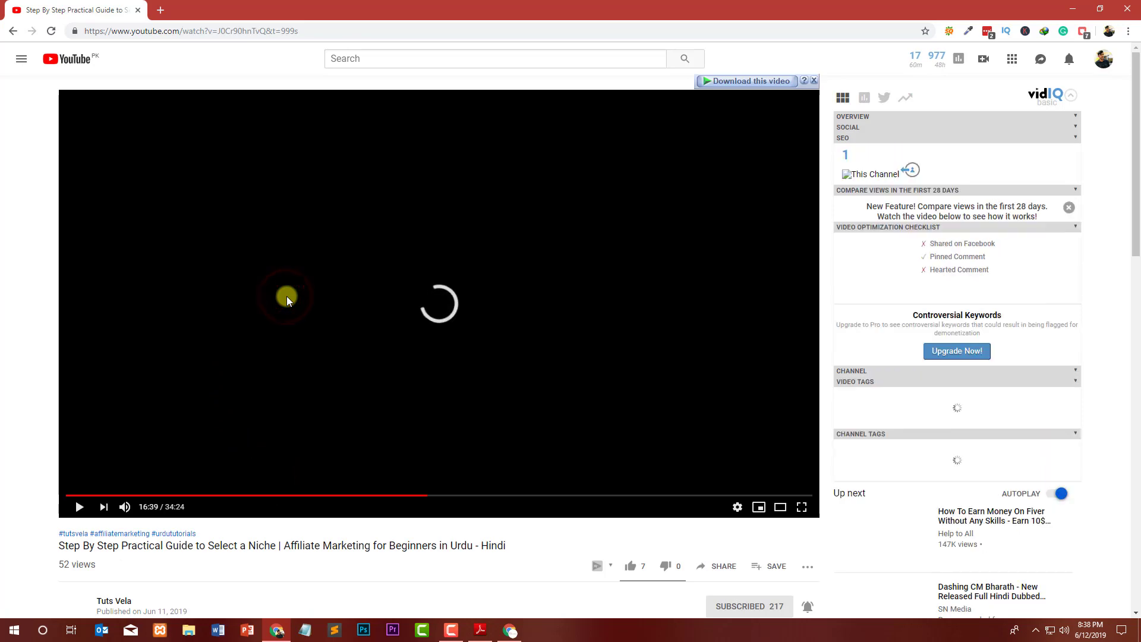
{"action": "scroll", "coordinate": [378, 221], "scroll_direction": "down", "scroll_amount": 5}
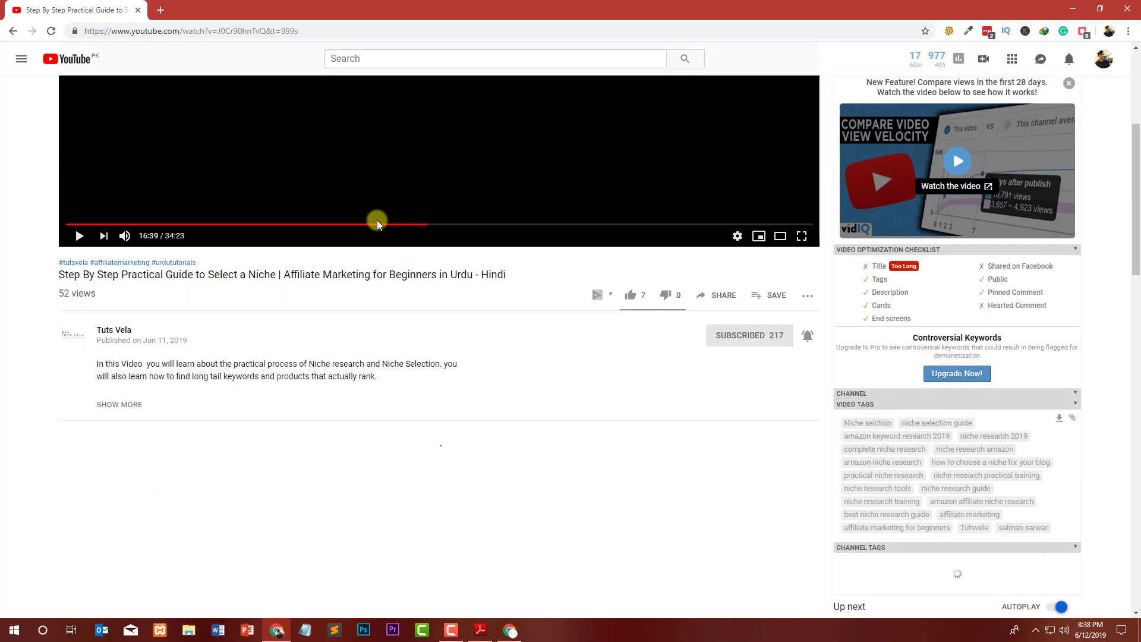
{"action": "scroll", "coordinate": [98, 262], "scroll_direction": "up", "scroll_amount": 1}
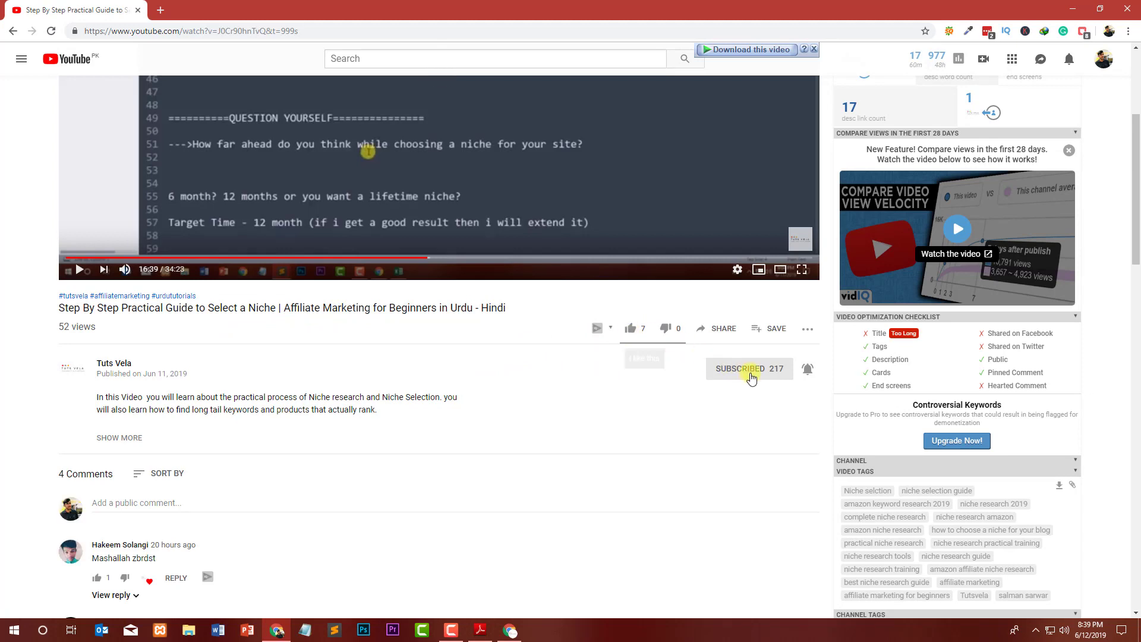
{"action": "scroll", "coordinate": [159, 430], "scroll_direction": "down", "scroll_amount": 1}
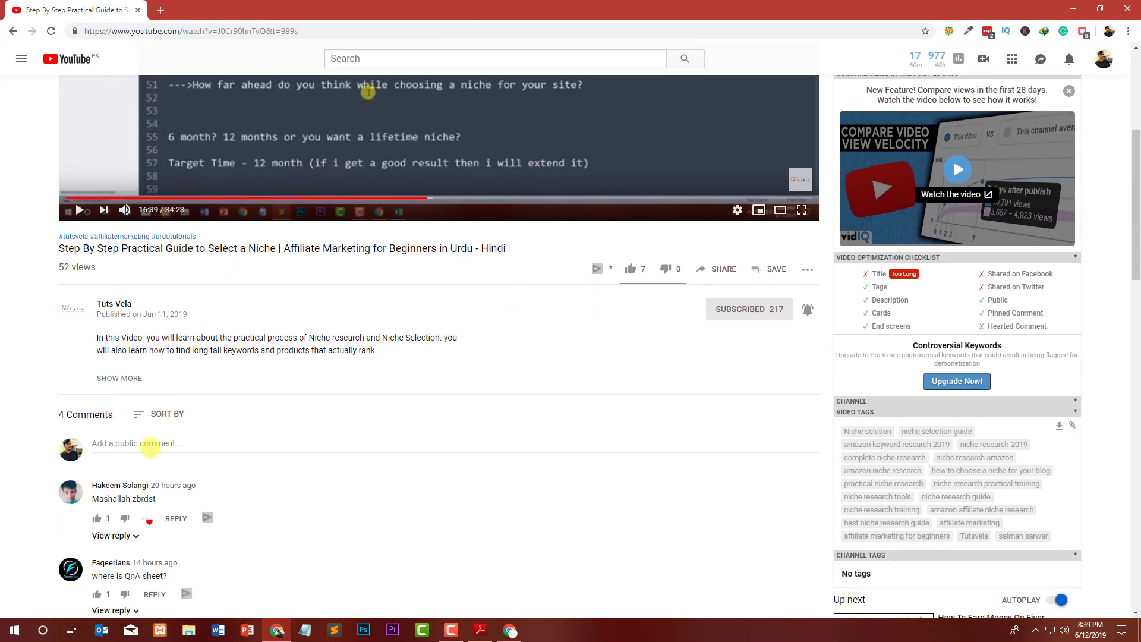
Draft a sample comment asking for the file by email, then select and delete all of it.
{"action": "left_click", "coordinate": [151, 449]}
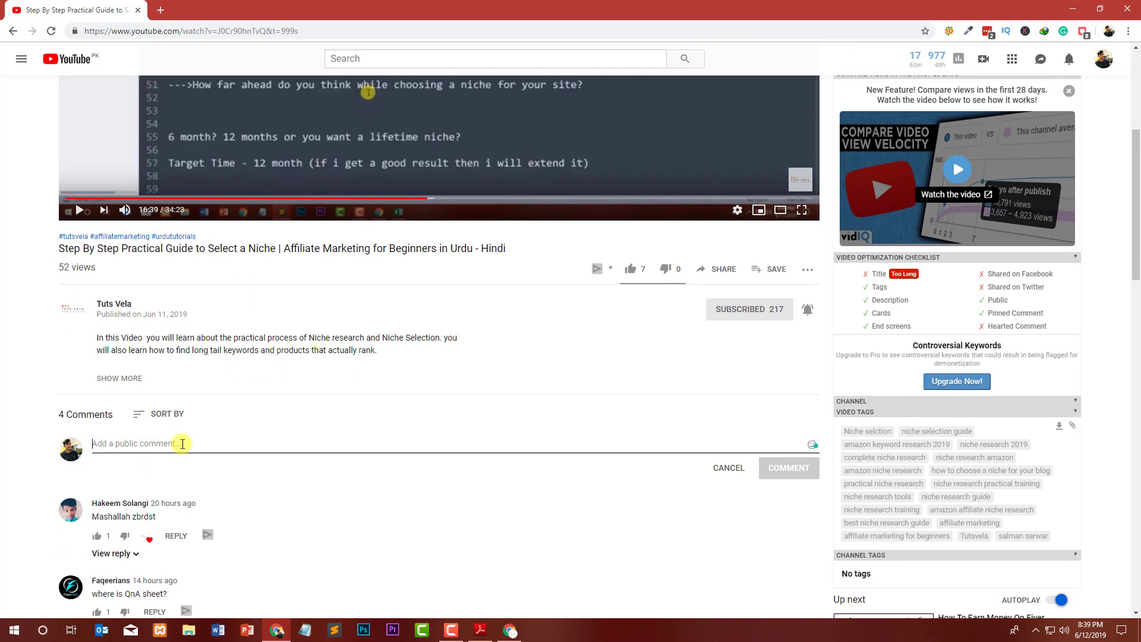
{"action": "type", "text": "Do"}
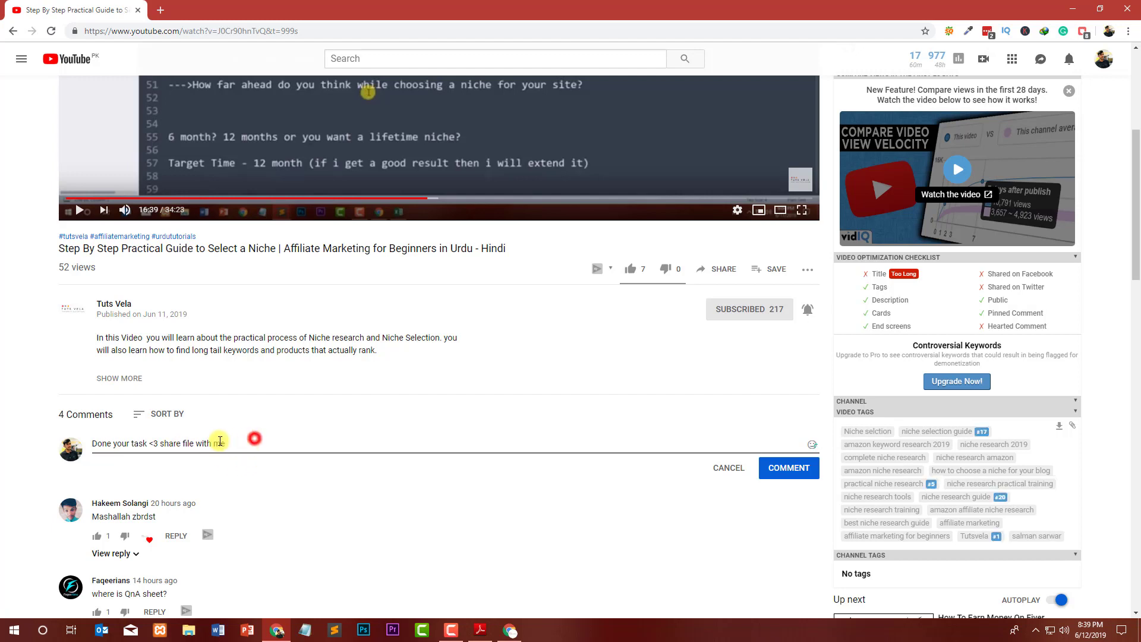
{"action": "mouse_move", "coordinate": [250, 443]}
{"action": "left_mouse_down"}
{"action": "mouse_move", "coordinate": [62, 440]}
{"action": "mouse_move", "coordinate": [257, 446]}
{"action": "left_mouse_up"}
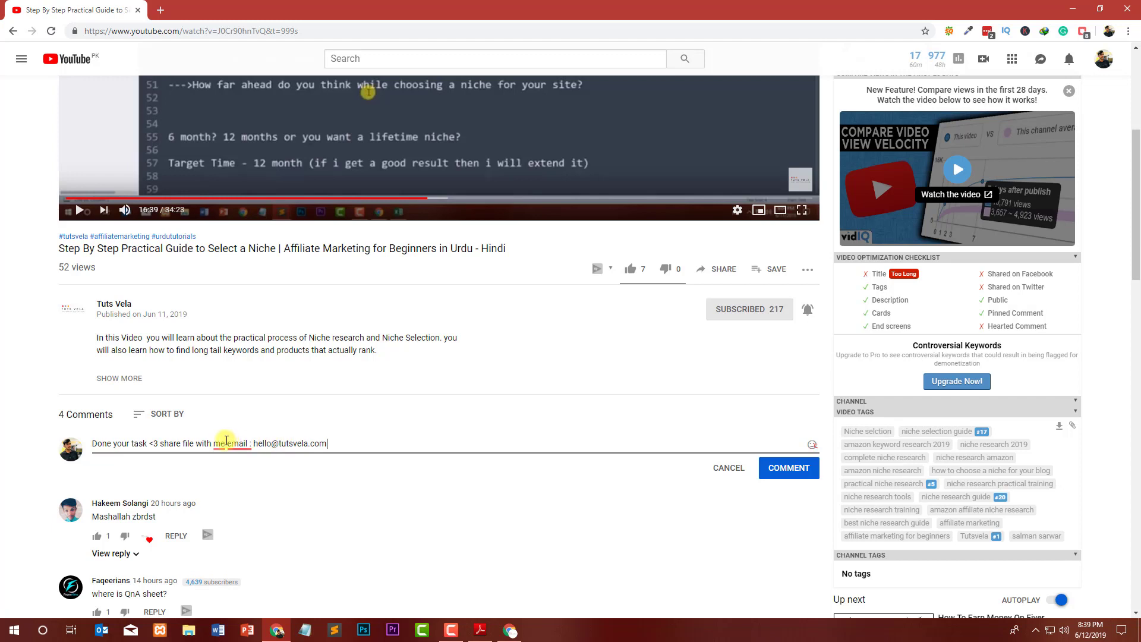
{"action": "mouse_move", "coordinate": [221, 443]}
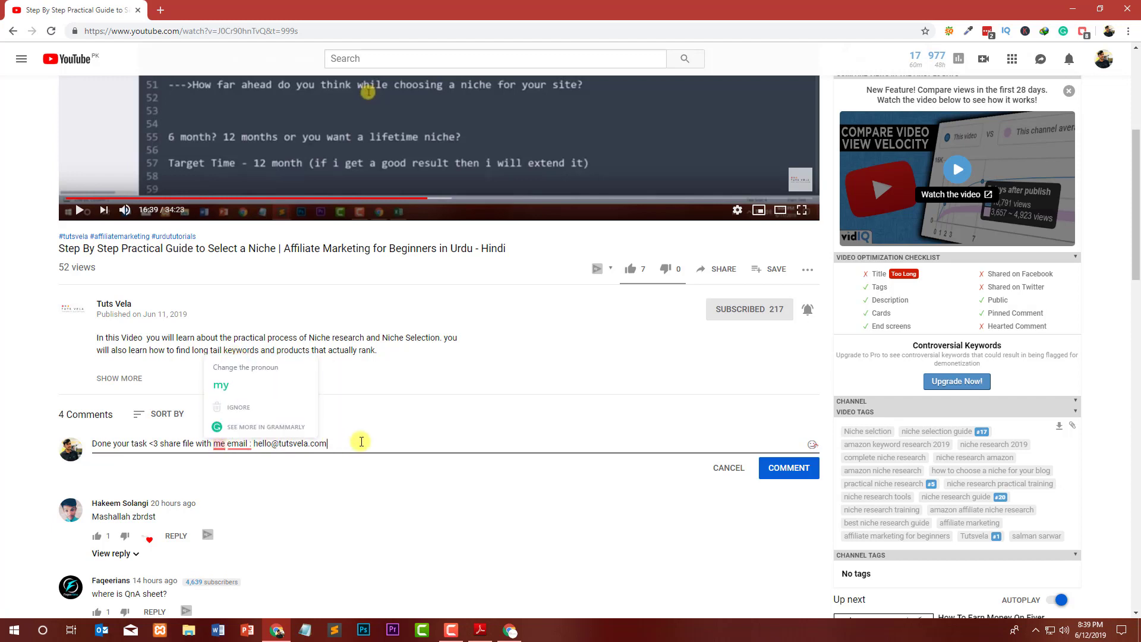
{"action": "left_click_drag", "start_coordinate": [360, 443], "coordinate": [186, 442]}
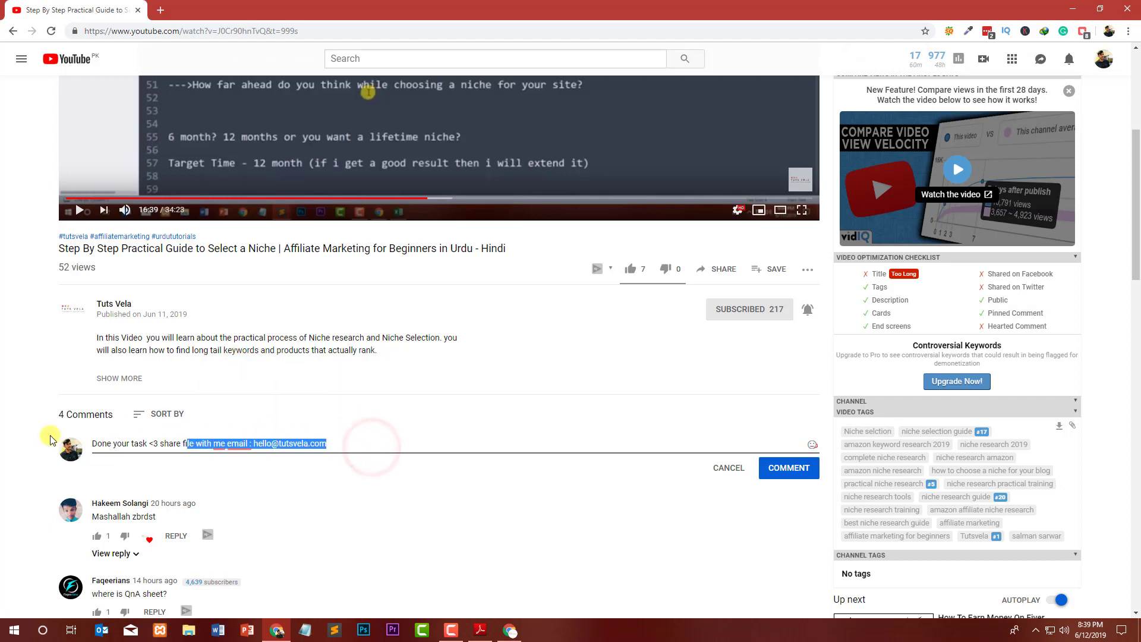
{"action": "left_click_drag", "start_coordinate": [50, 440], "coordinate": [53, 440]}
{"action": "key", "text": "BackSpace"}
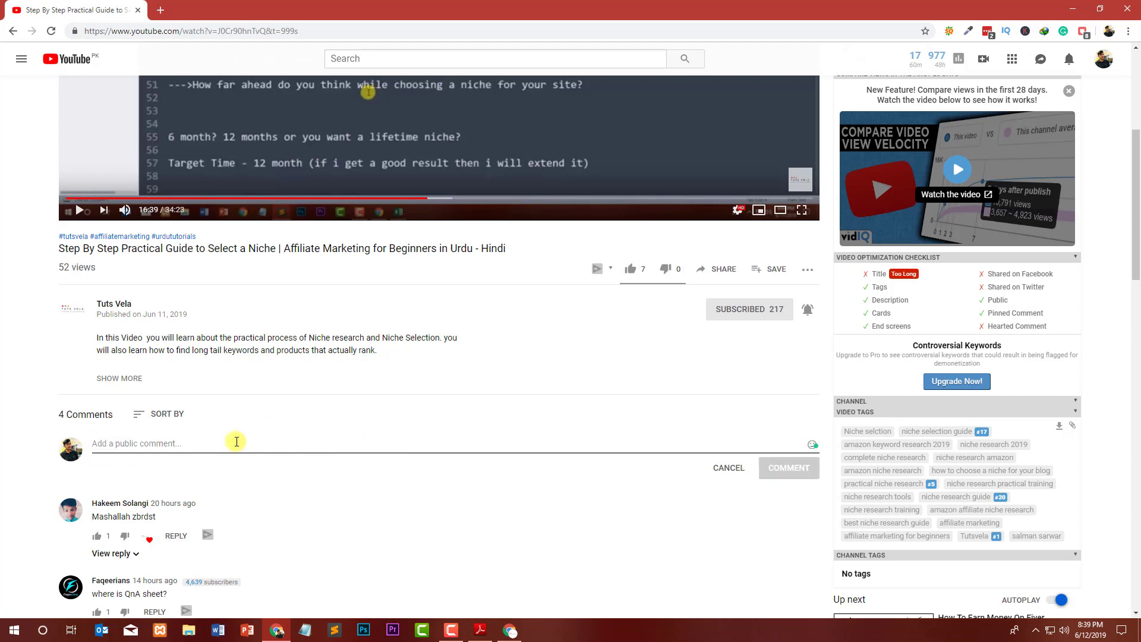
Type a comment saying the task is done and an email is coming, capitalising 'I' via Grammarly.
{"action": "type", "text": "D"}
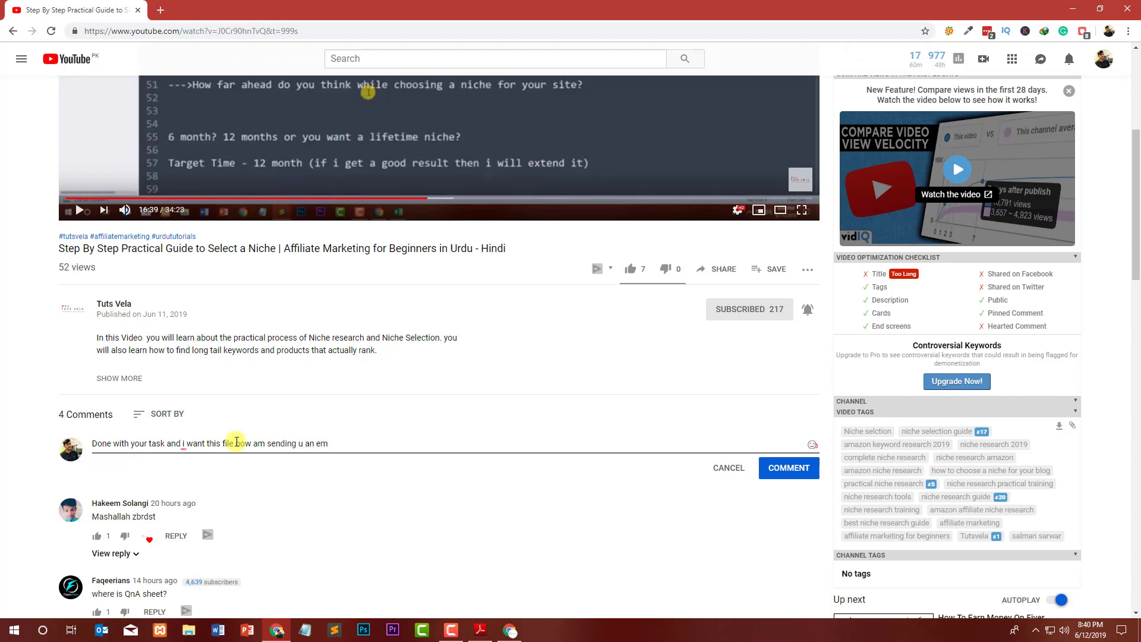
{"action": "left_click_drag", "start_coordinate": [357, 446], "coordinate": [416, 433]}
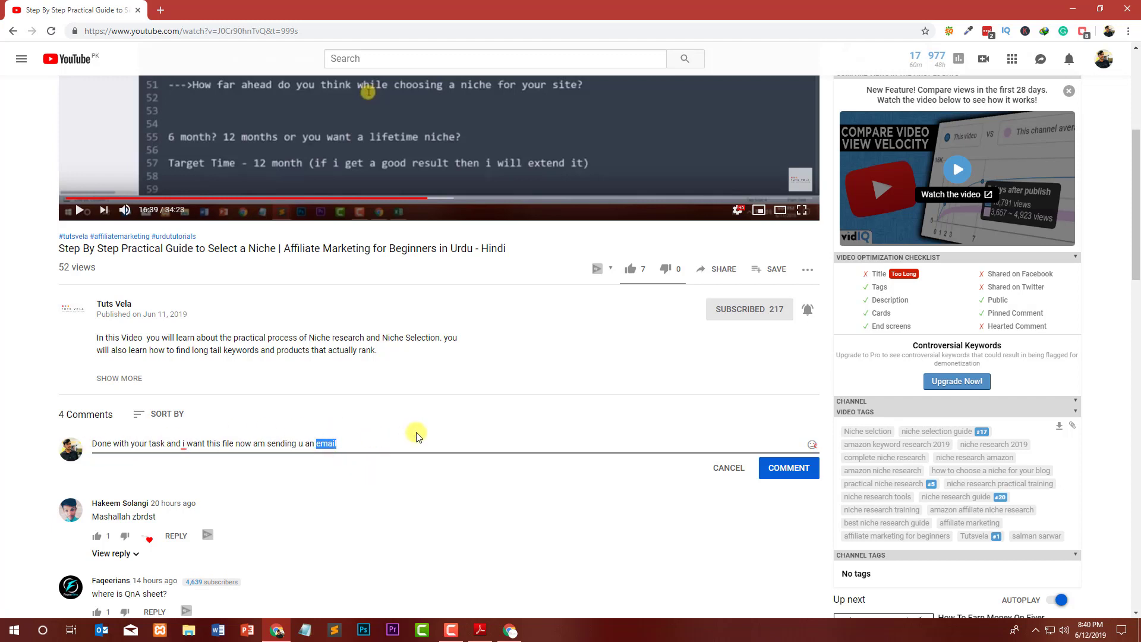
{"action": "left_click", "coordinate": [182, 444]}
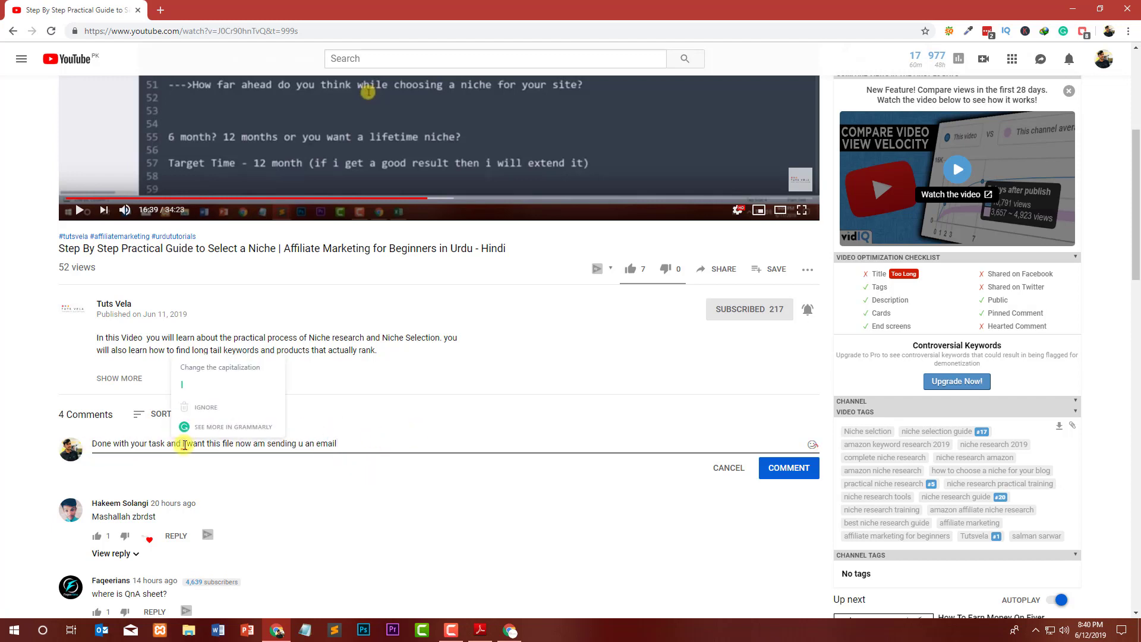
{"action": "left_click", "coordinate": [198, 389]}
{"action": "left_click", "coordinate": [364, 443]}
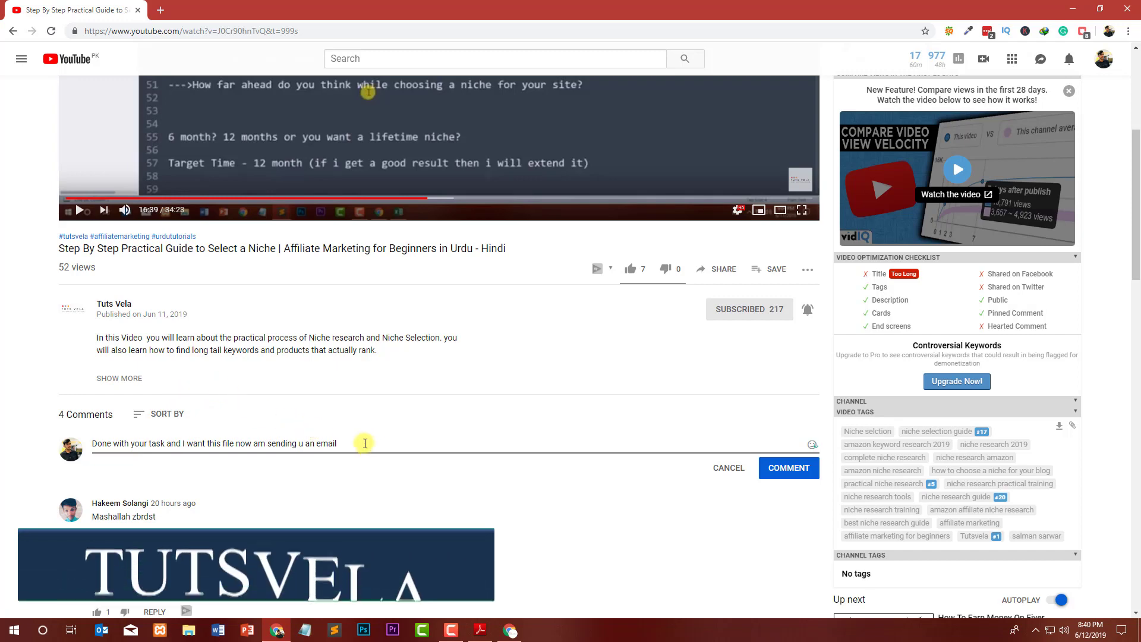
{"action": "left_click_drag", "start_coordinate": [364, 443], "coordinate": [89, 444]}
{"action": "left_click", "coordinate": [305, 630]}
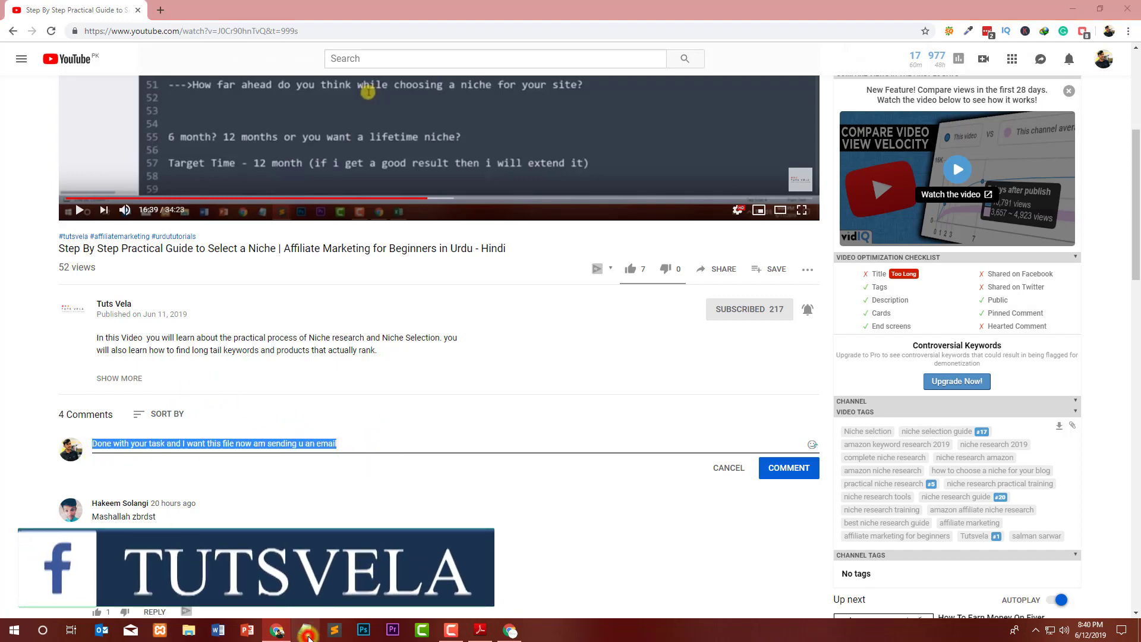
Type the recipient's email address and the subject line 'done with your task' in Notepad.
{"action": "left_click", "coordinate": [427, 342]}
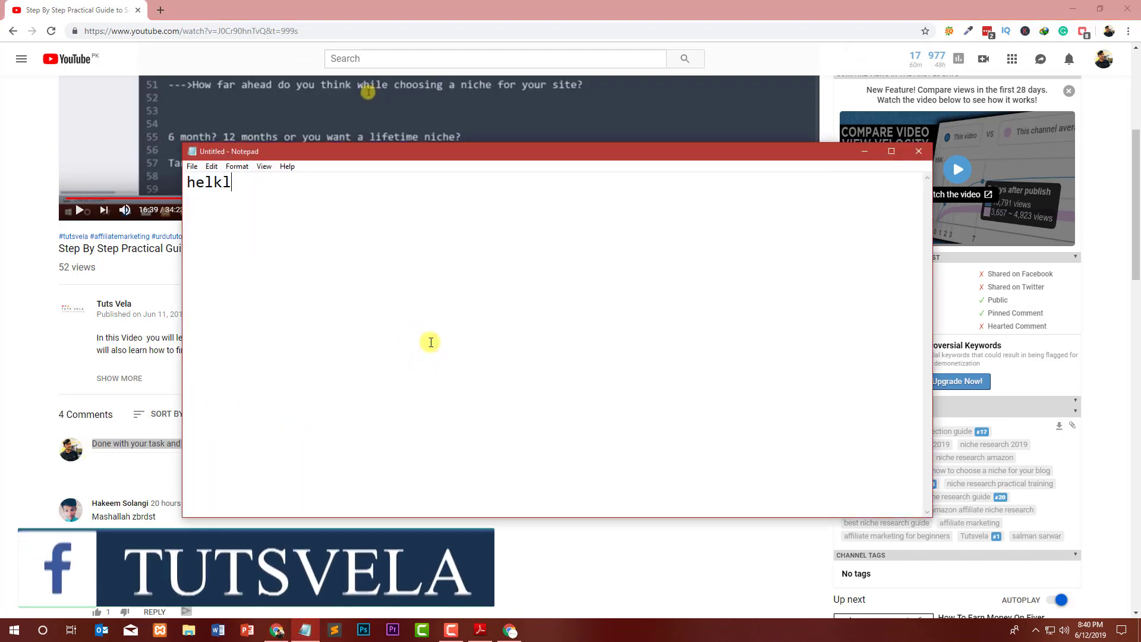
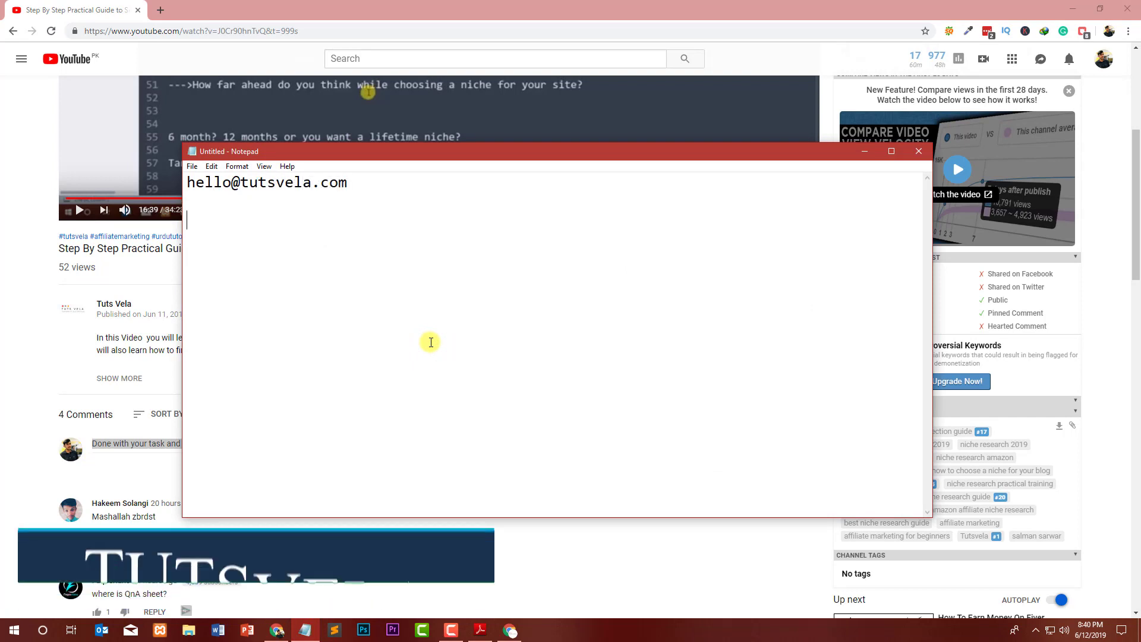
{"action": "key", "text": "Return"}
{"action": "key", "text": "Return"}
{"action": "type", "text": "subject ; done"}
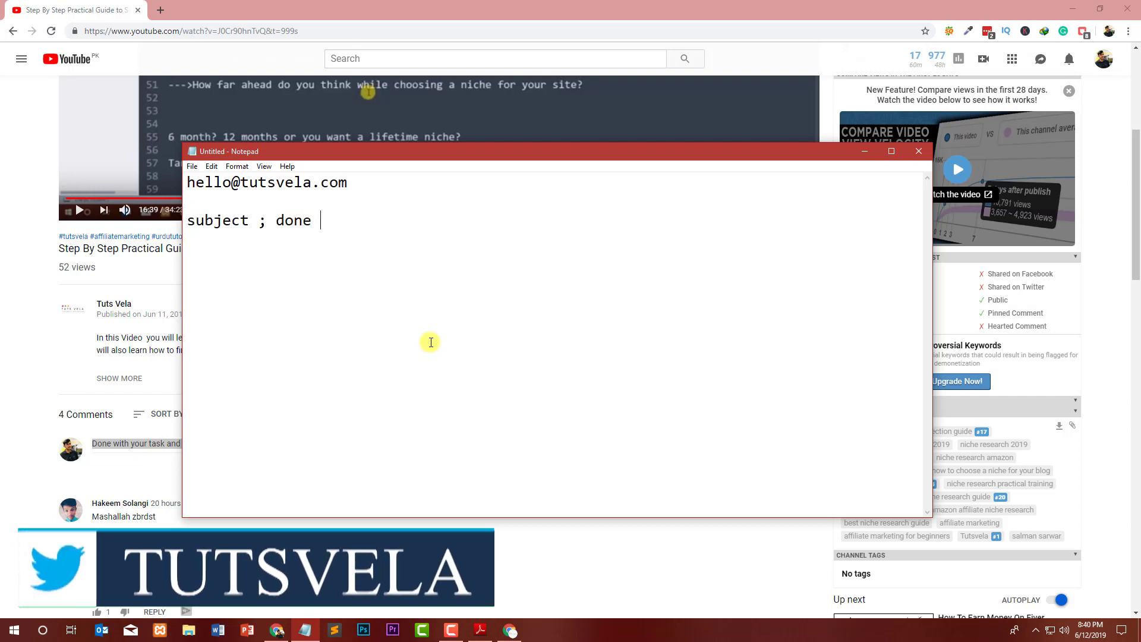
{"action": "type", "text": " with your task"}
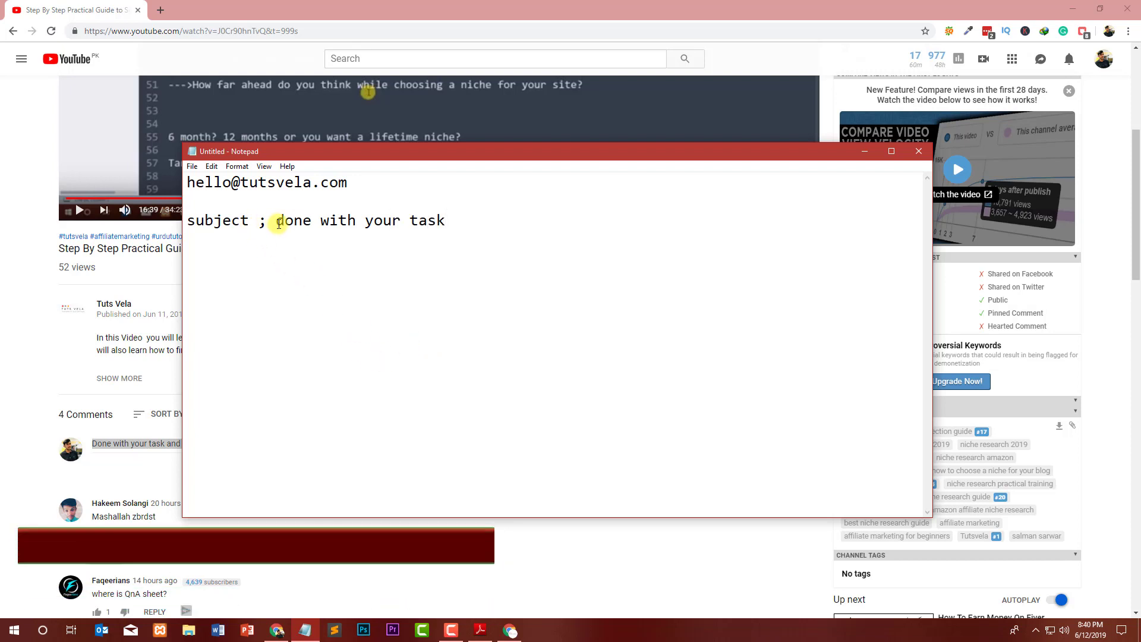
{"action": "left_click_drag", "start_coordinate": [277, 223], "coordinate": [514, 218]}
{"action": "left_click_drag", "start_coordinate": [348, 182], "coordinate": [168, 175]}
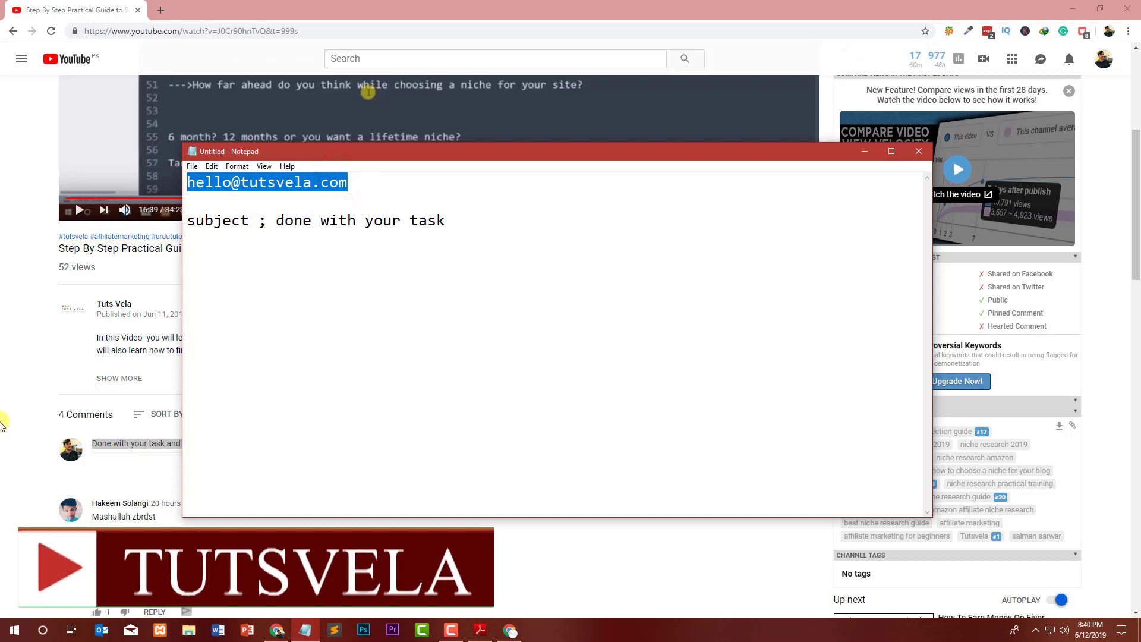
{"action": "key", "text": "alt+Tab"}
{"action": "left_click", "coordinate": [304, 630]}
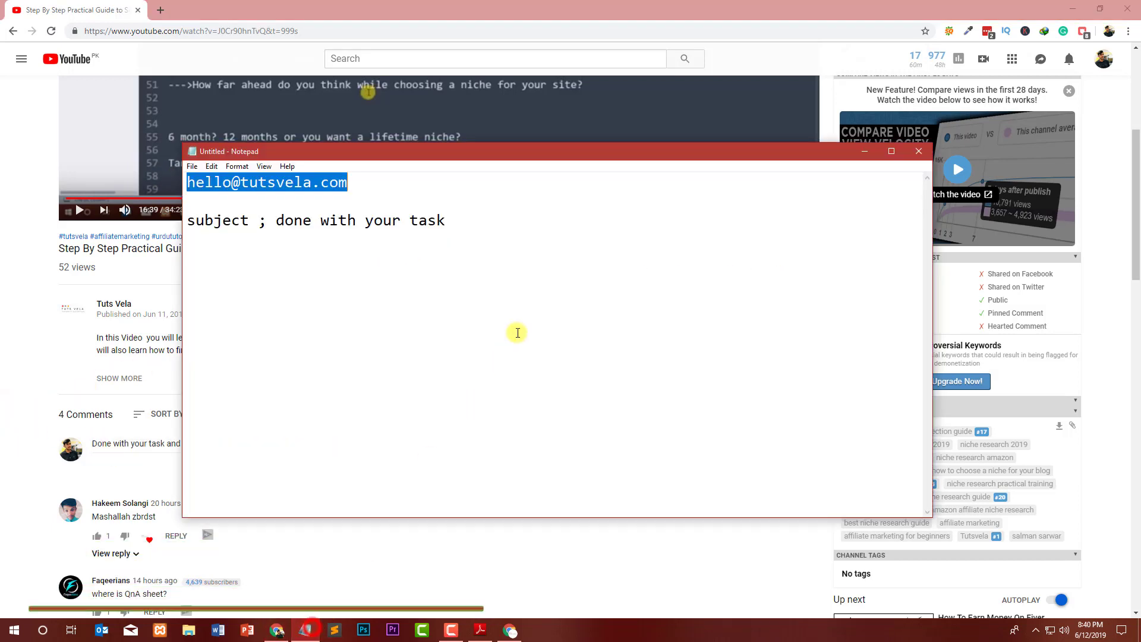
{"action": "left_click", "coordinate": [479, 237]}
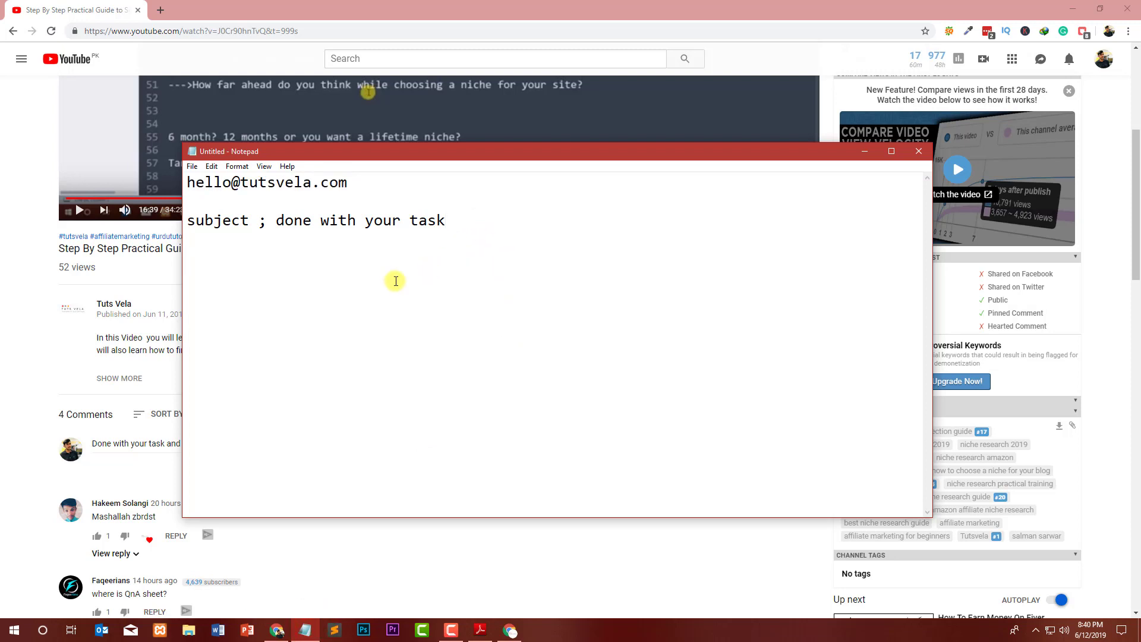
Add a 'Message:' heading and a 'Channel Name :' line to the email draft.
{"action": "key", "text": "BackSpace"}
{"action": "key", "text": "BackSpace"}
{"action": "key", "text": "BackSpace"}
{"action": "key", "text": "BackSpace"}
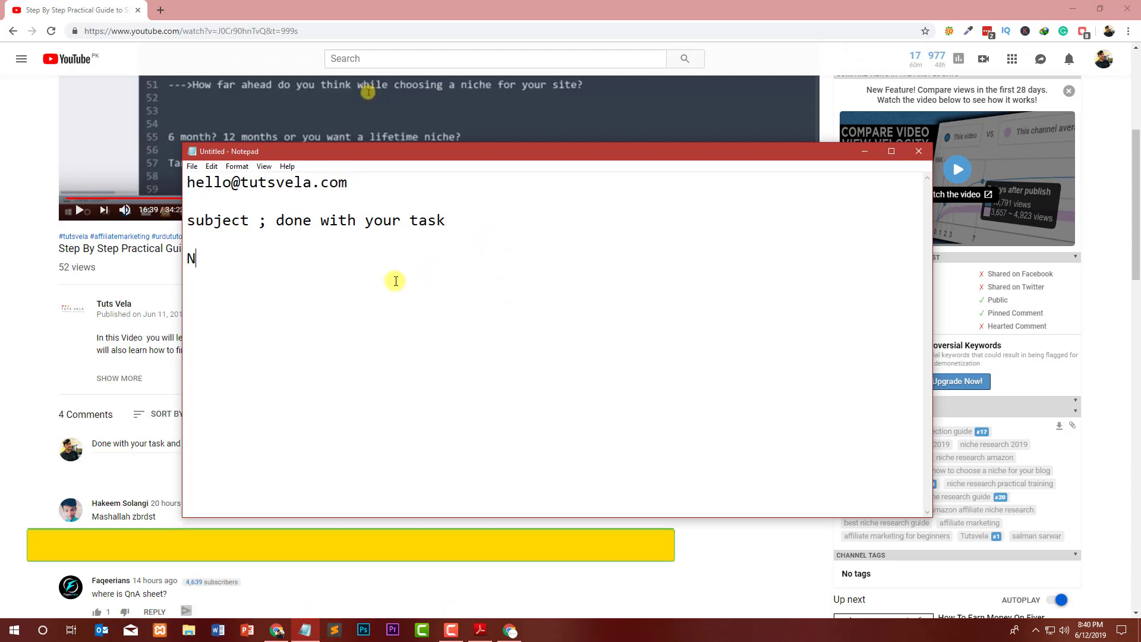
{"action": "key", "text": "BackSpace"}
{"action": "key", "text": "BackSpace"}
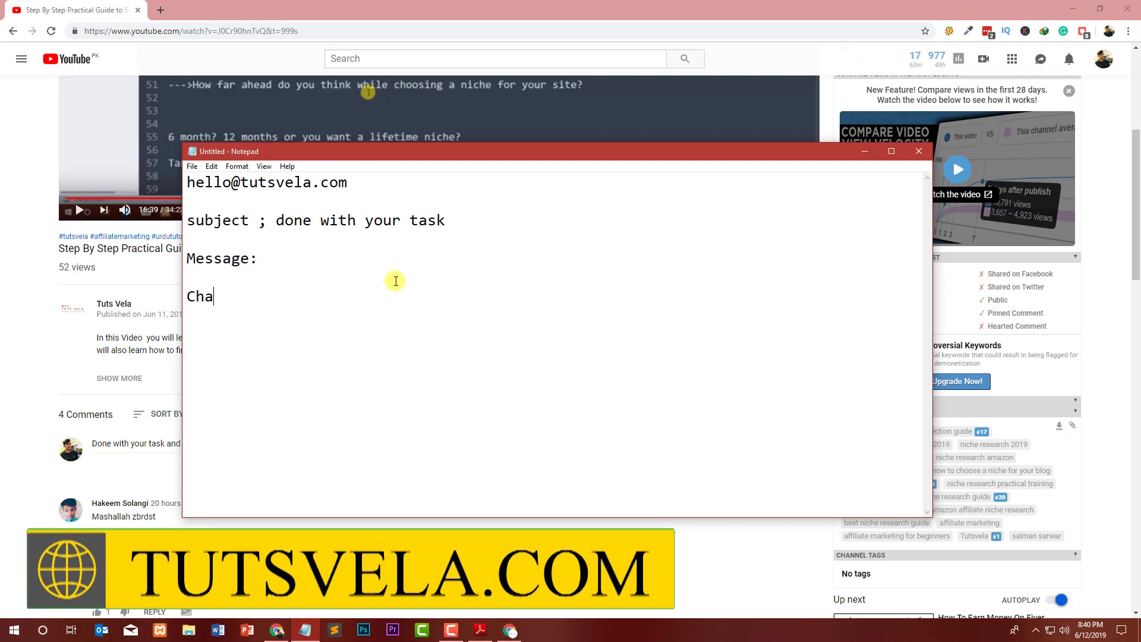
{"action": "key", "text": "BackSpace"}
{"action": "key", "text": "BackSpace"}
{"action": "key", "text": "BackSpace"}
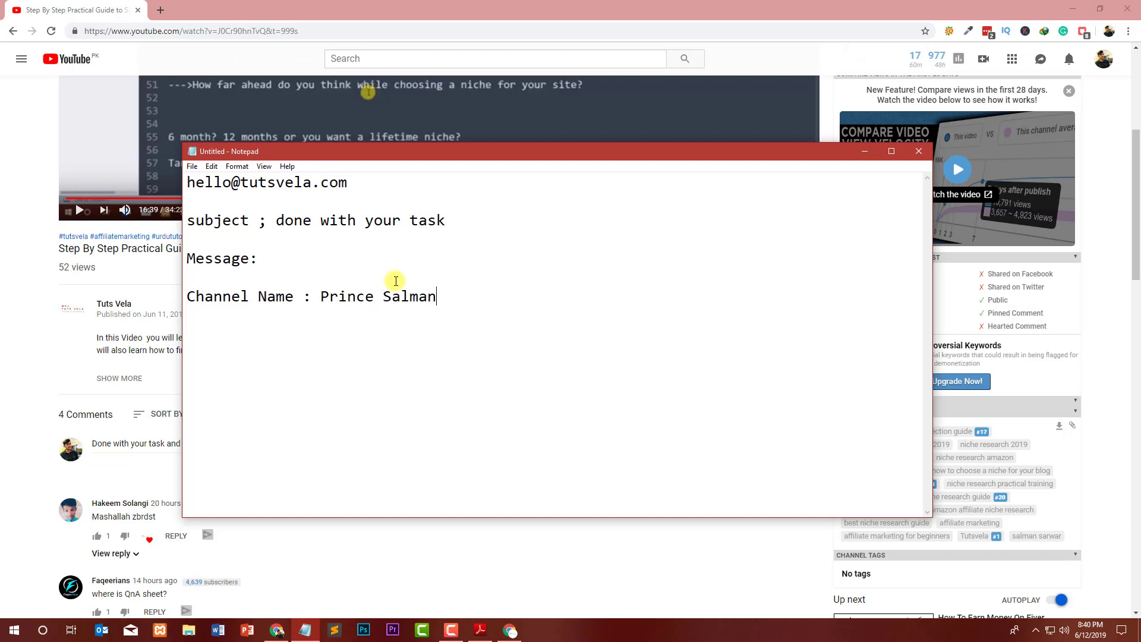
{"action": "left_click_drag", "start_coordinate": [438, 297], "coordinate": [154, 302]}
{"action": "left_click", "coordinate": [514, 298]}
{"action": "left_click", "coordinate": [20, 458]}
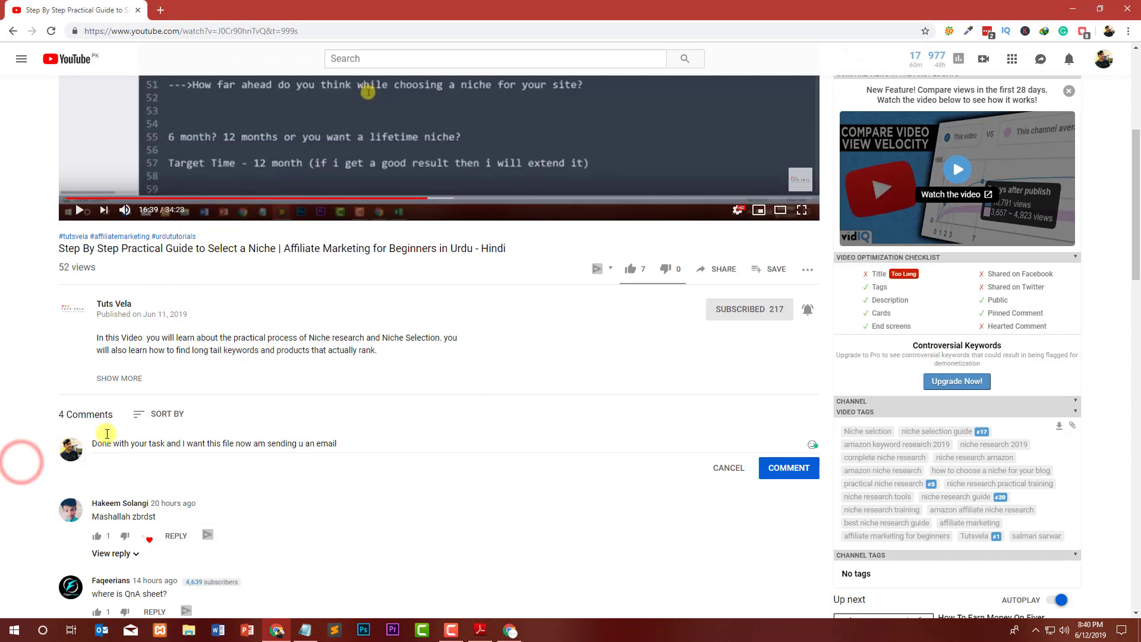
Bring Notepad back, select the channel name, then look over the affiliate programs PDF.
{"action": "left_click", "coordinate": [305, 630]}
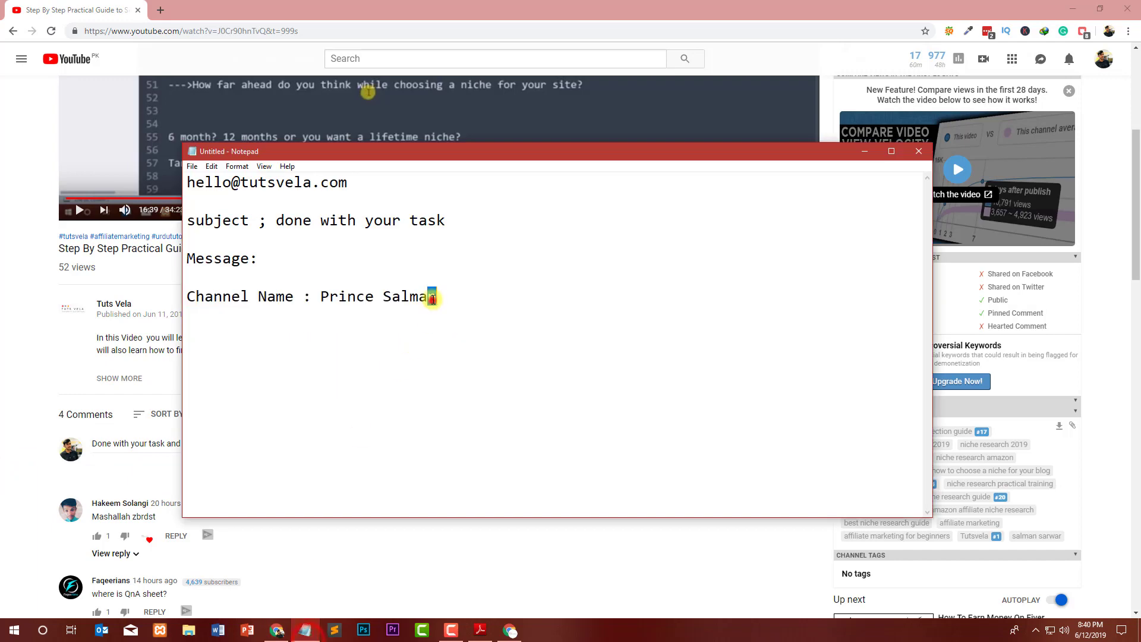
{"action": "left_click_drag", "start_coordinate": [437, 298], "coordinate": [322, 295]}
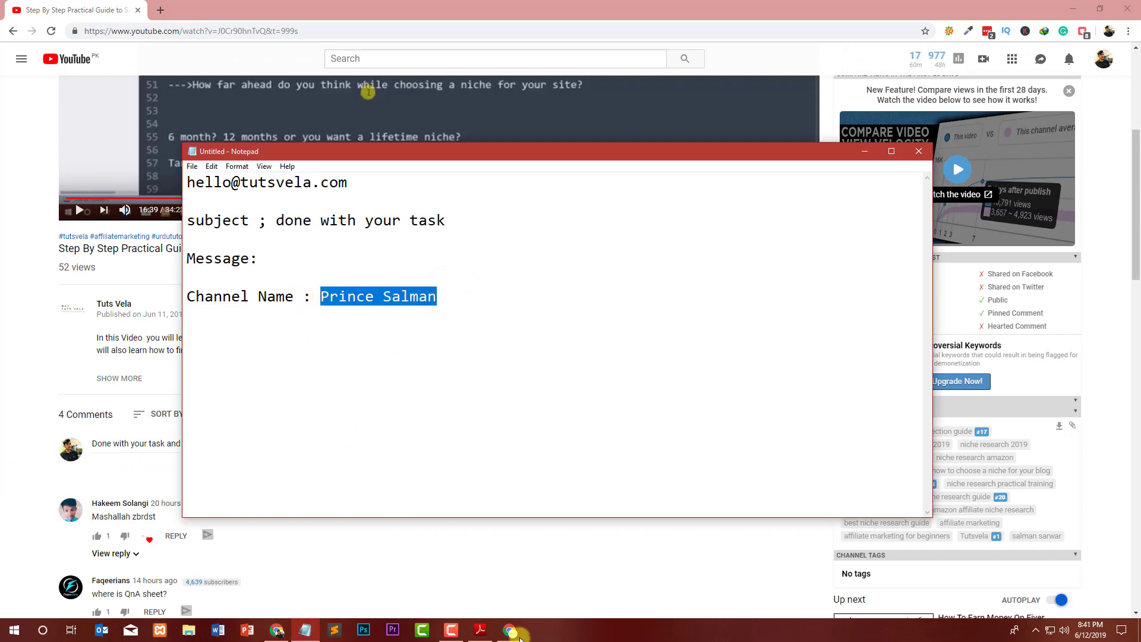
{"action": "left_click", "coordinate": [485, 631]}
{"action": "scroll", "coordinate": [606, 256], "scroll_direction": "down", "scroll_amount": 8}
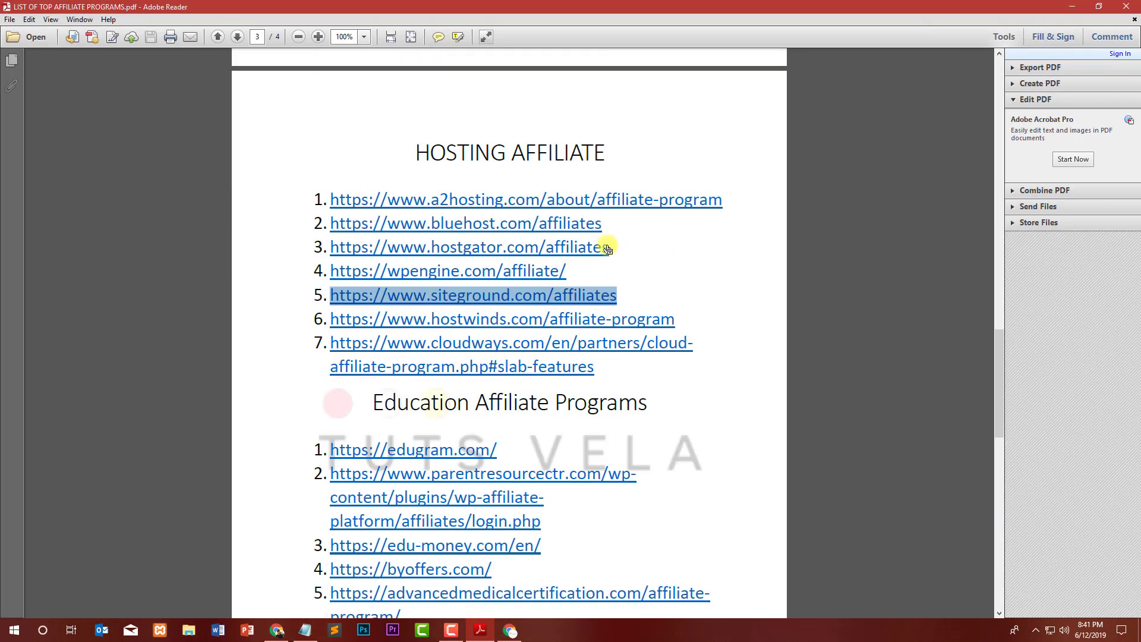
{"action": "scroll", "coordinate": [604, 245], "scroll_direction": "up", "scroll_amount": 3}
Minimise the PDF and close the Notepad email draft, choosing Don't Save.
{"action": "left_click", "coordinate": [1073, 7]}
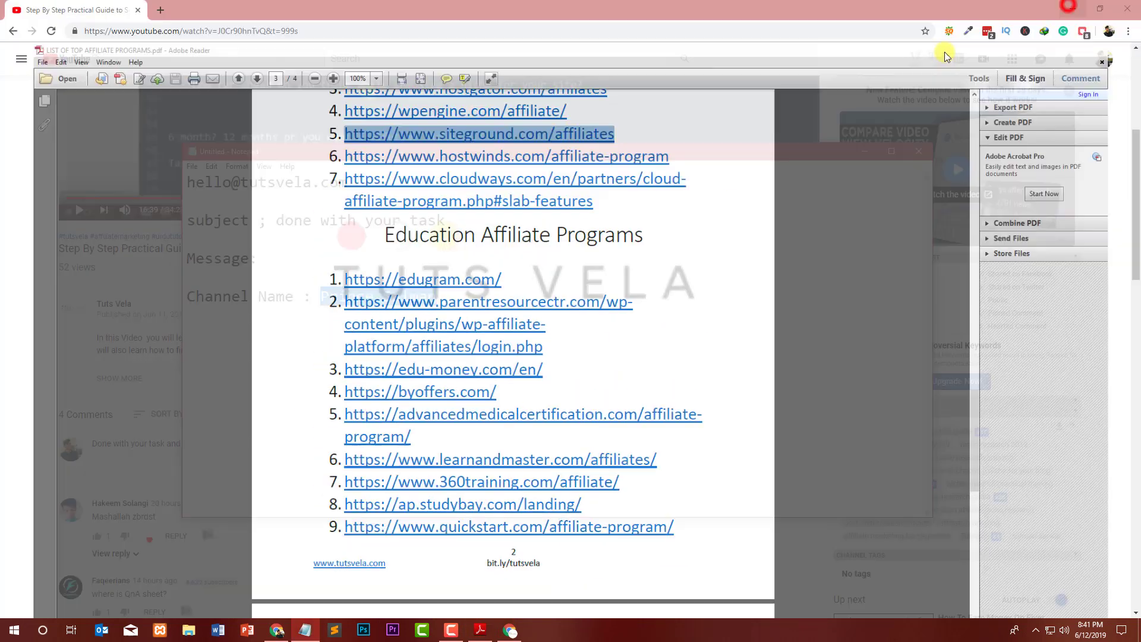
{"action": "left_click", "coordinate": [918, 151]}
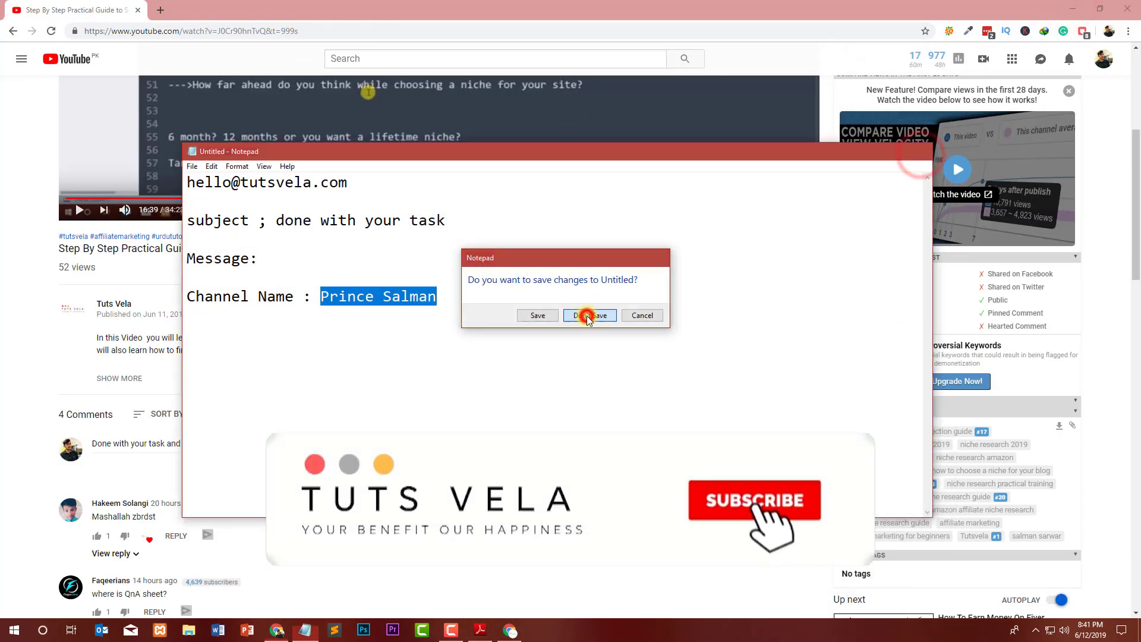
{"action": "left_click", "coordinate": [586, 316]}
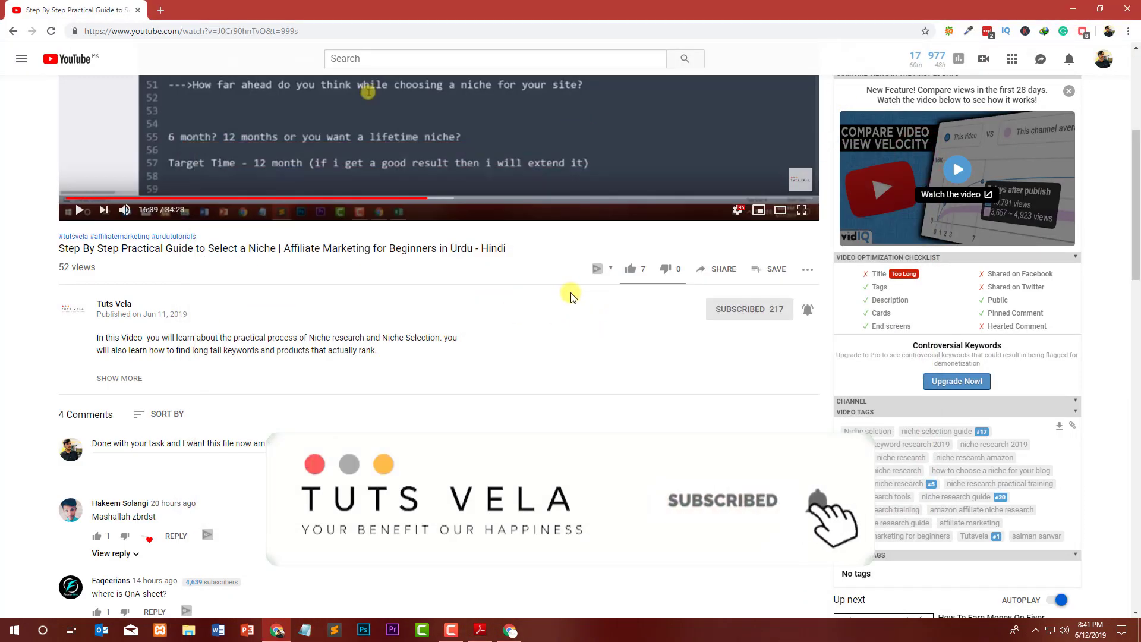